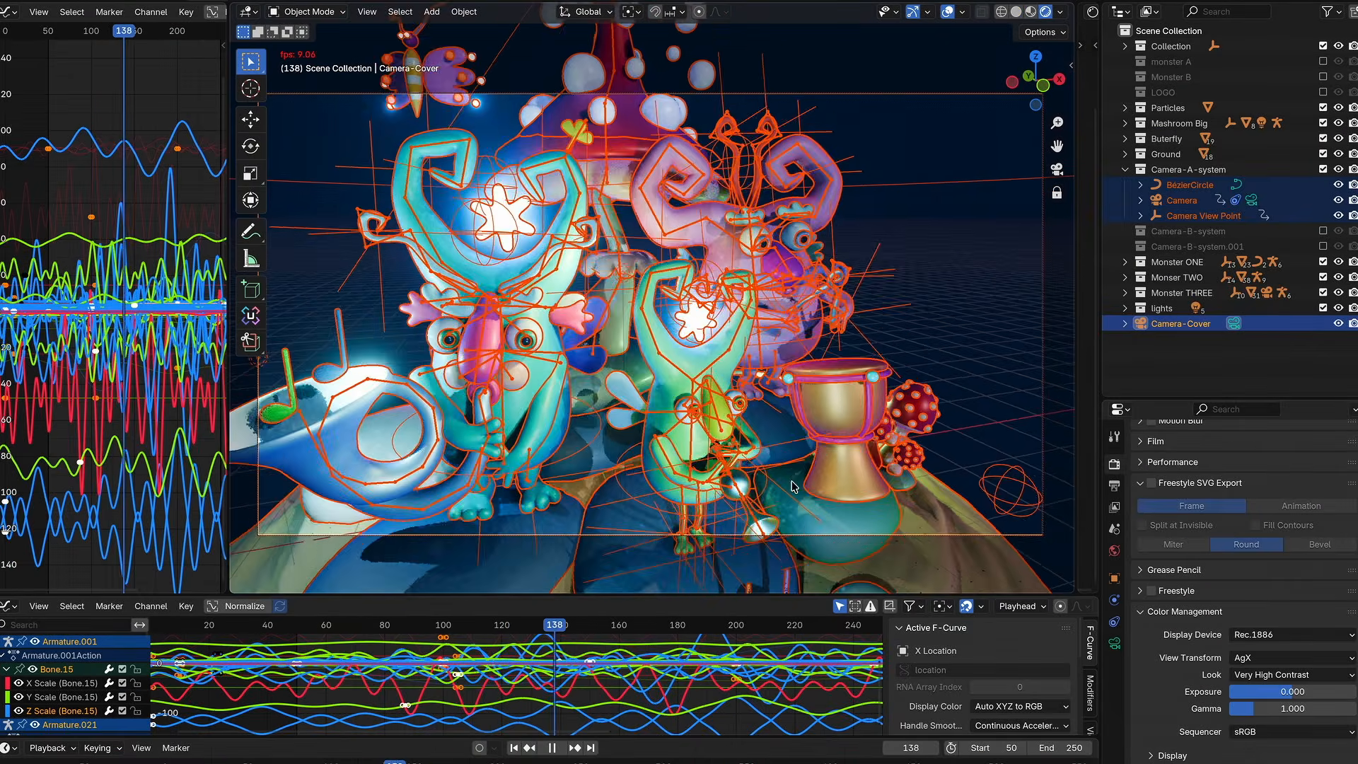
pyautogui.click(962, 12)
pyautogui.click(866, 290)
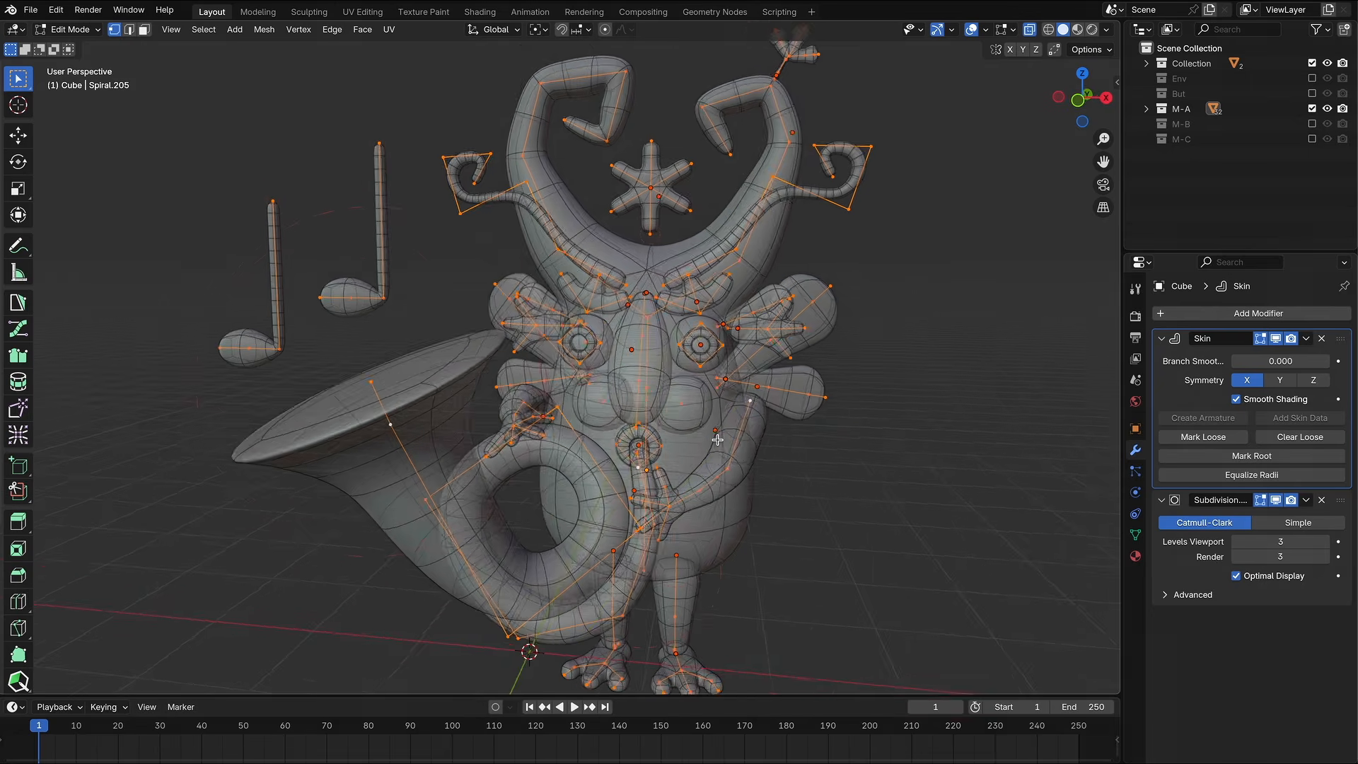
# Leave Edit Mode, select the monster's horned body and create an armature from its Skin modifier.
pyautogui.moveTo(679, 438)
pyautogui.mouseDown(button='middle')
pyautogui.moveTo(719, 442)
pyautogui.moveTo(661, 432)
pyautogui.mouseUp(button='middle')
pyautogui.press('Tab')
pyautogui.click(648, 471)
pyautogui.press('KP_Decimal')
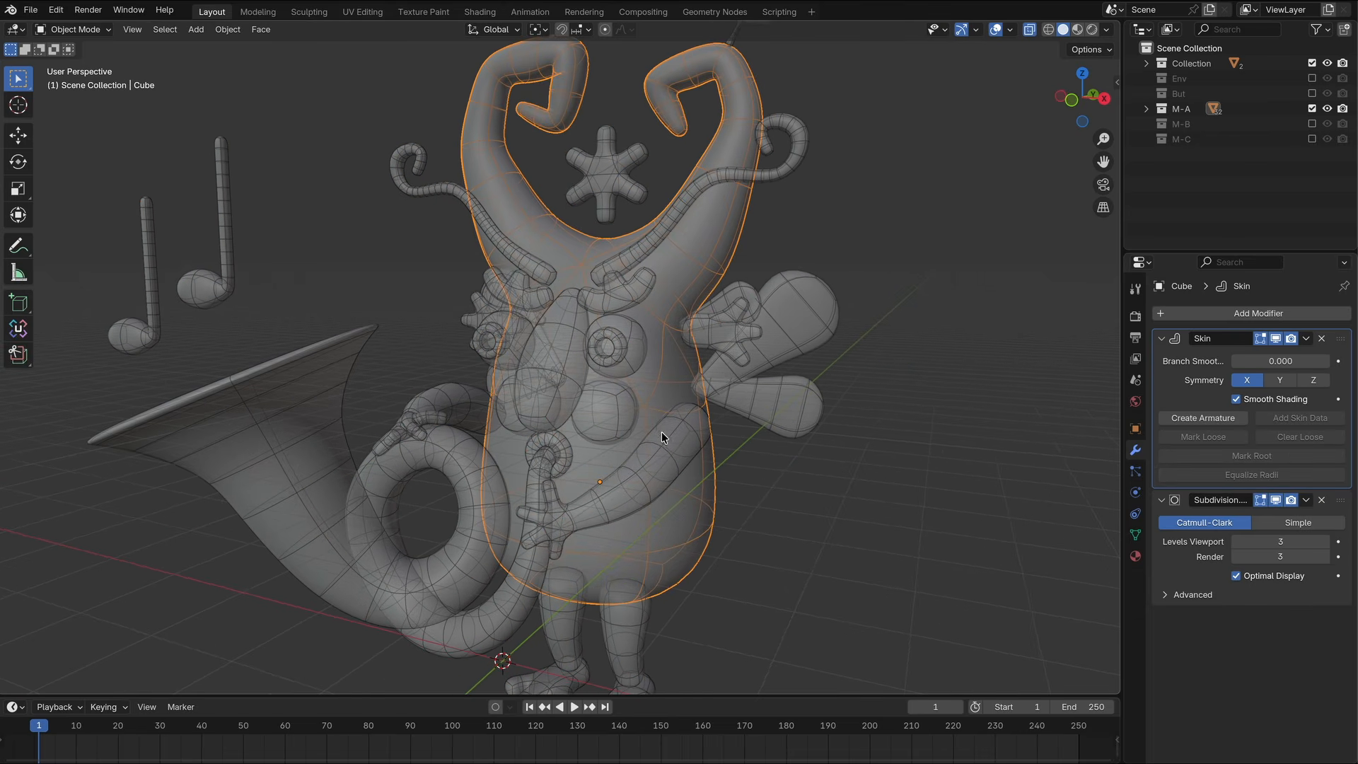
pyautogui.click(1203, 418)
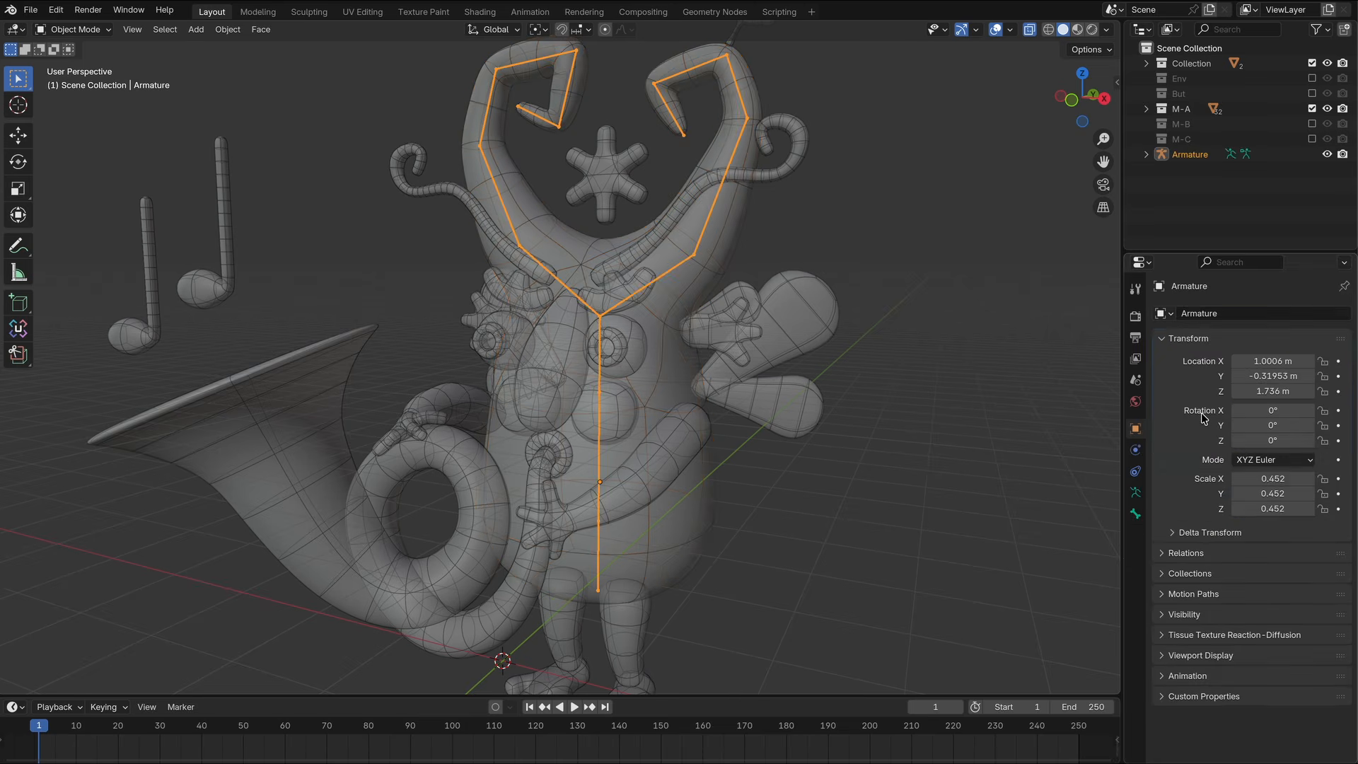
# Put the body armature in Pose Mode and add an Inverse Kinematics constraint with a target to one horn's tip bone.
pyautogui.moveTo(677, 307); pyautogui.dragTo(672, 315, button='middle')
pyautogui.moveTo(677, 155); pyautogui.dragTo(680, 165, button='middle')
pyautogui.click(73, 29)
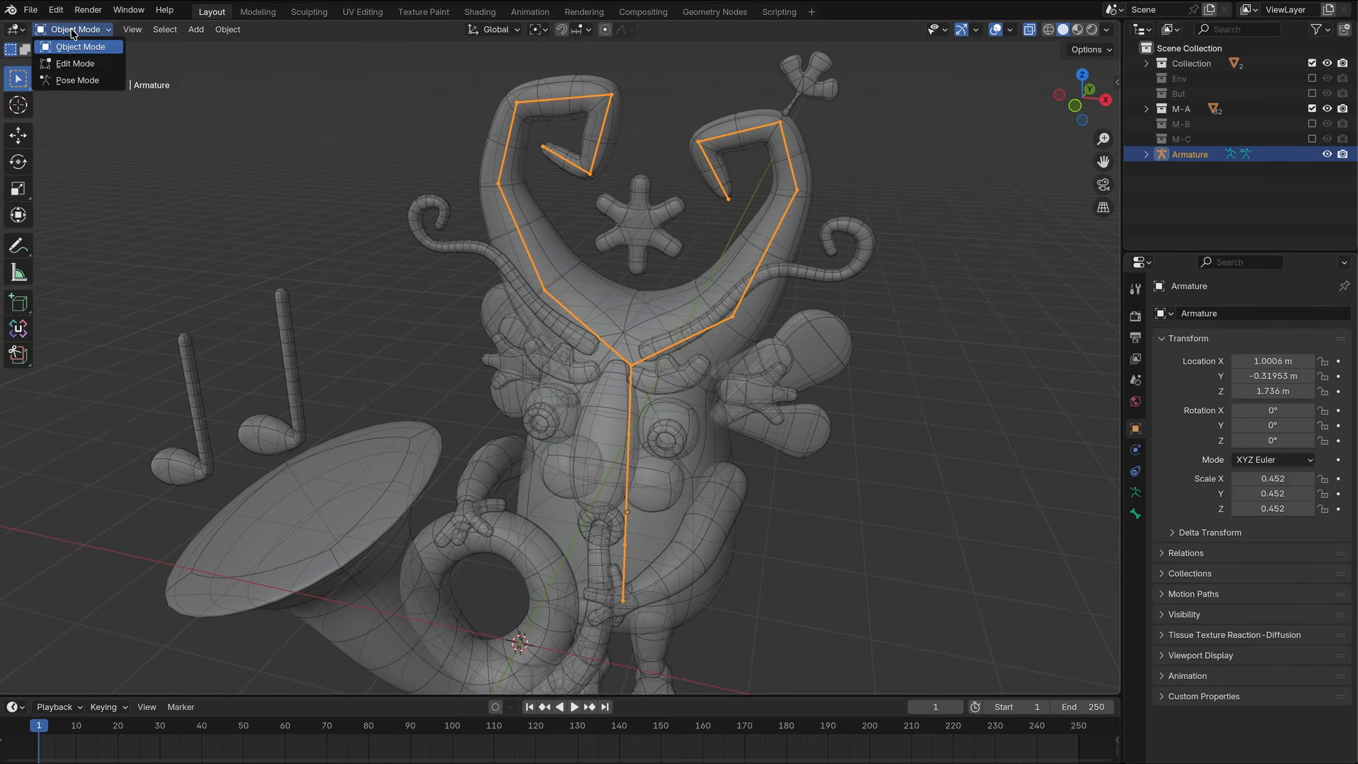
pyautogui.click(78, 80)
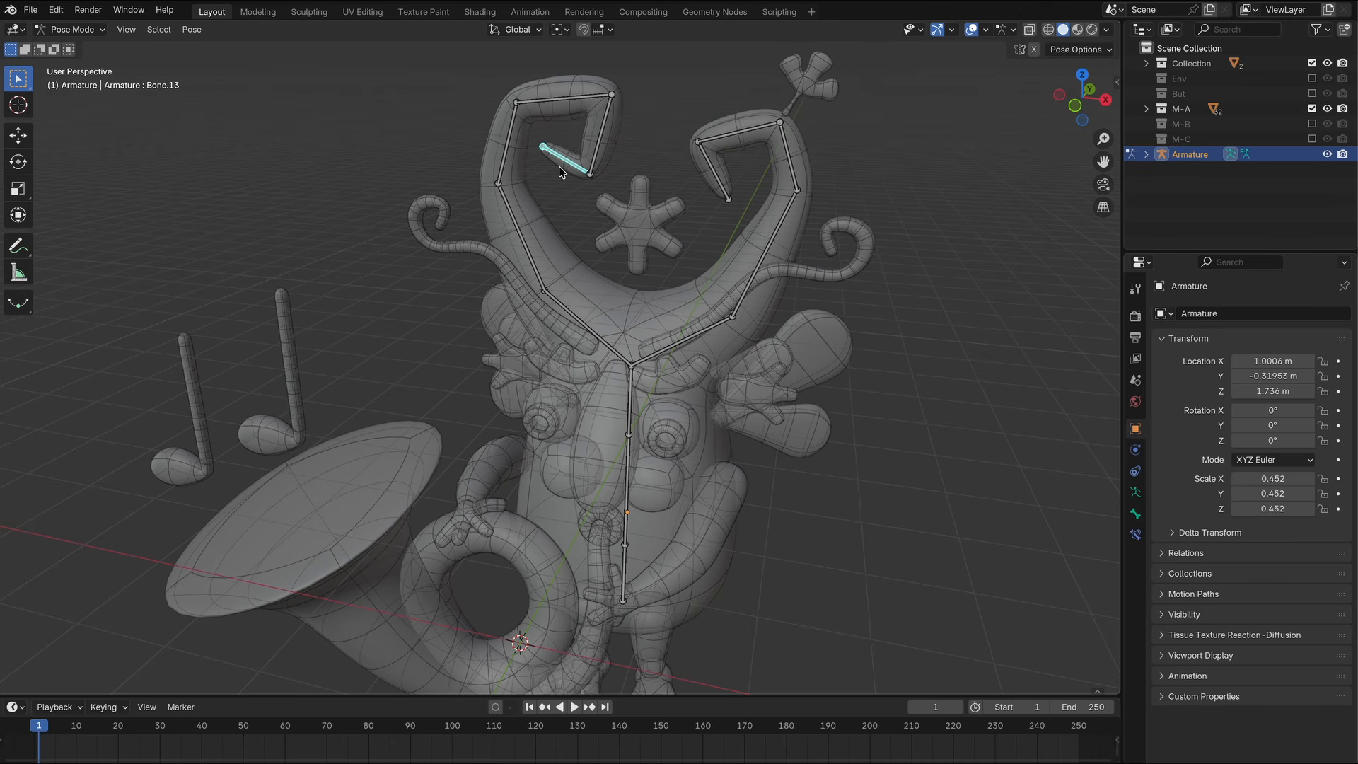
pyautogui.click(191, 29)
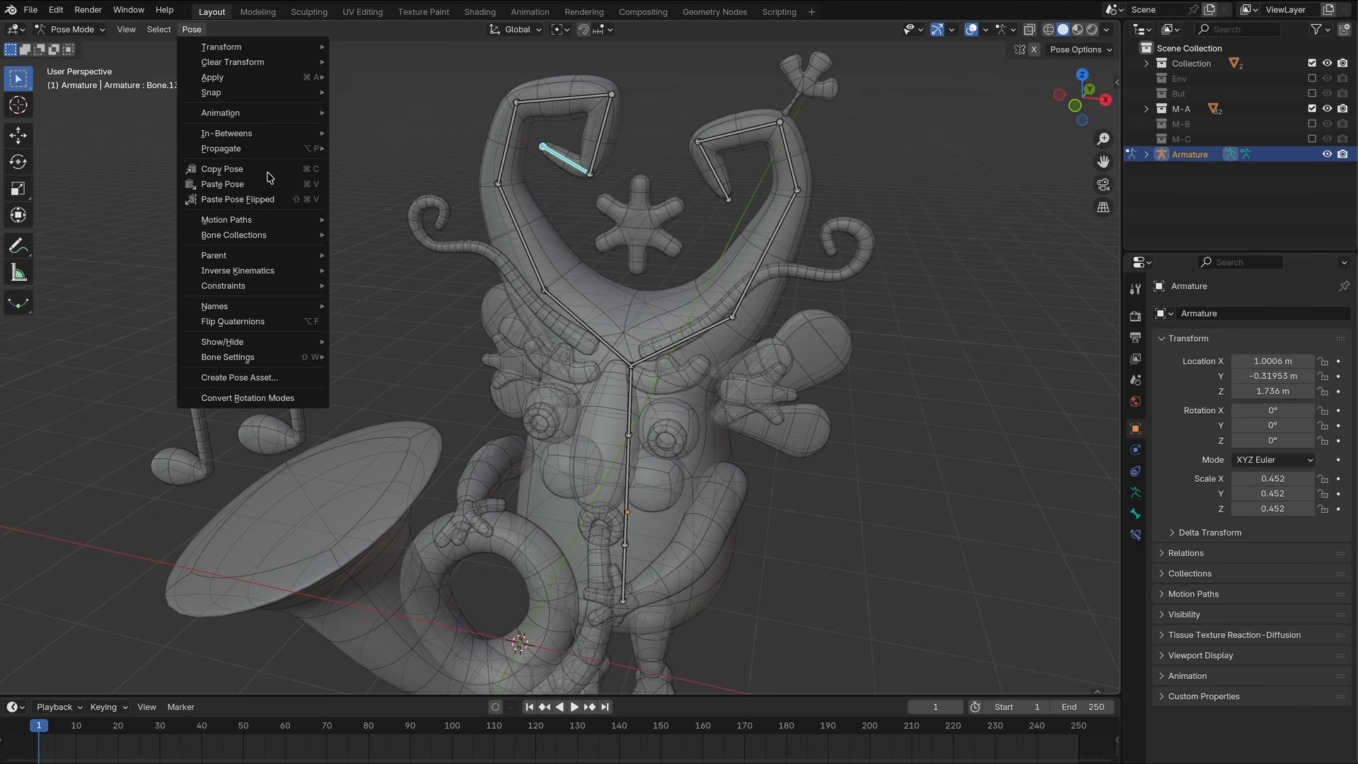
pyautogui.moveTo(284, 299)
pyautogui.click(397, 290)
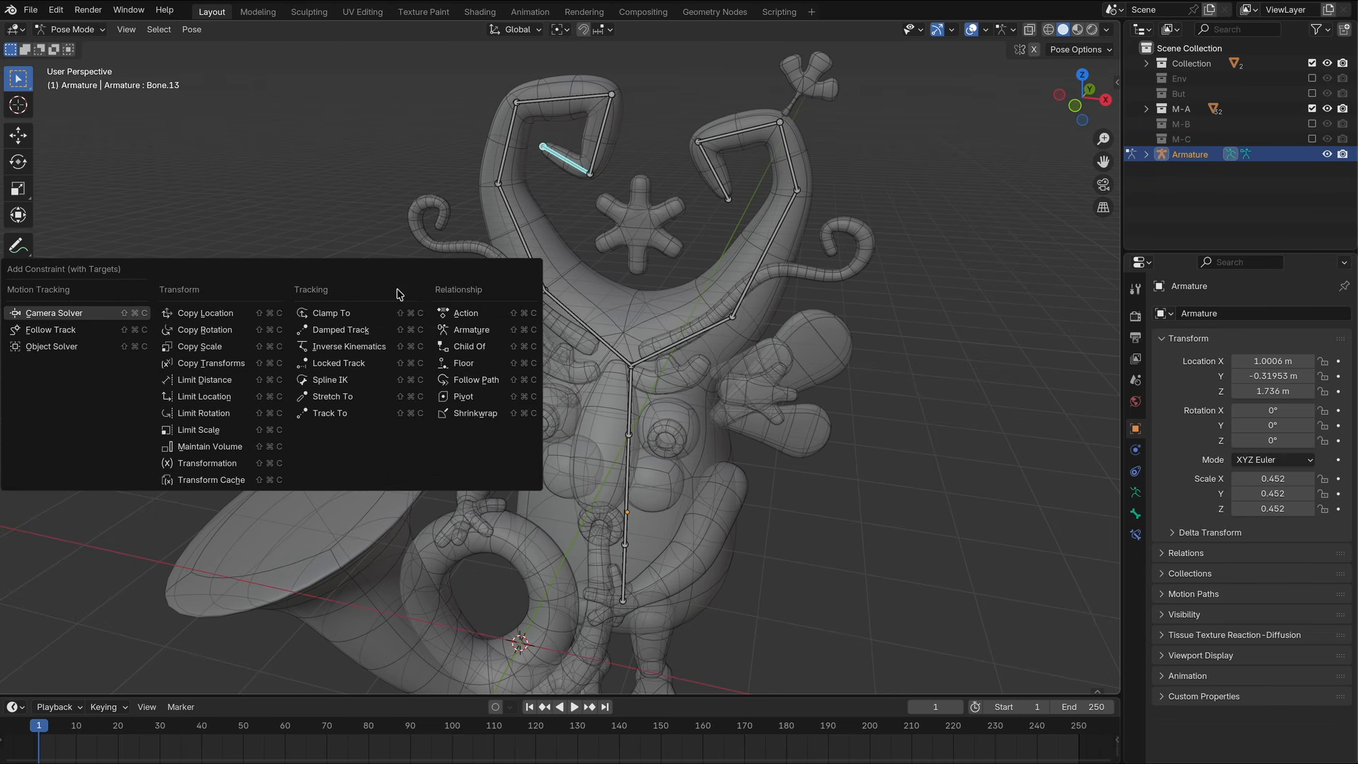
pyautogui.click(339, 349)
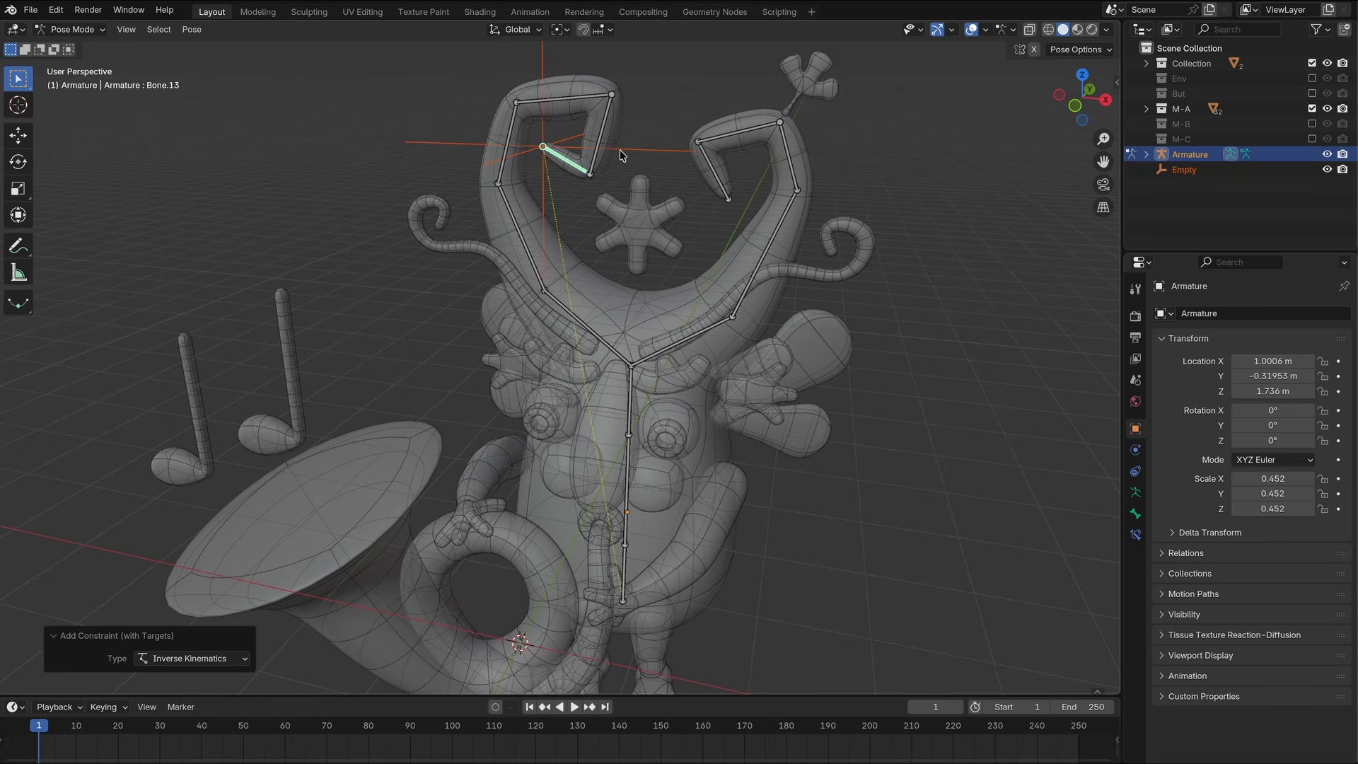
# Return to Object Mode and try moving the IK target empty at the horn's tip.
pyautogui.moveTo(619, 150); pyautogui.dragTo(620, 149, button='middle')
pyautogui.click(96, 32)
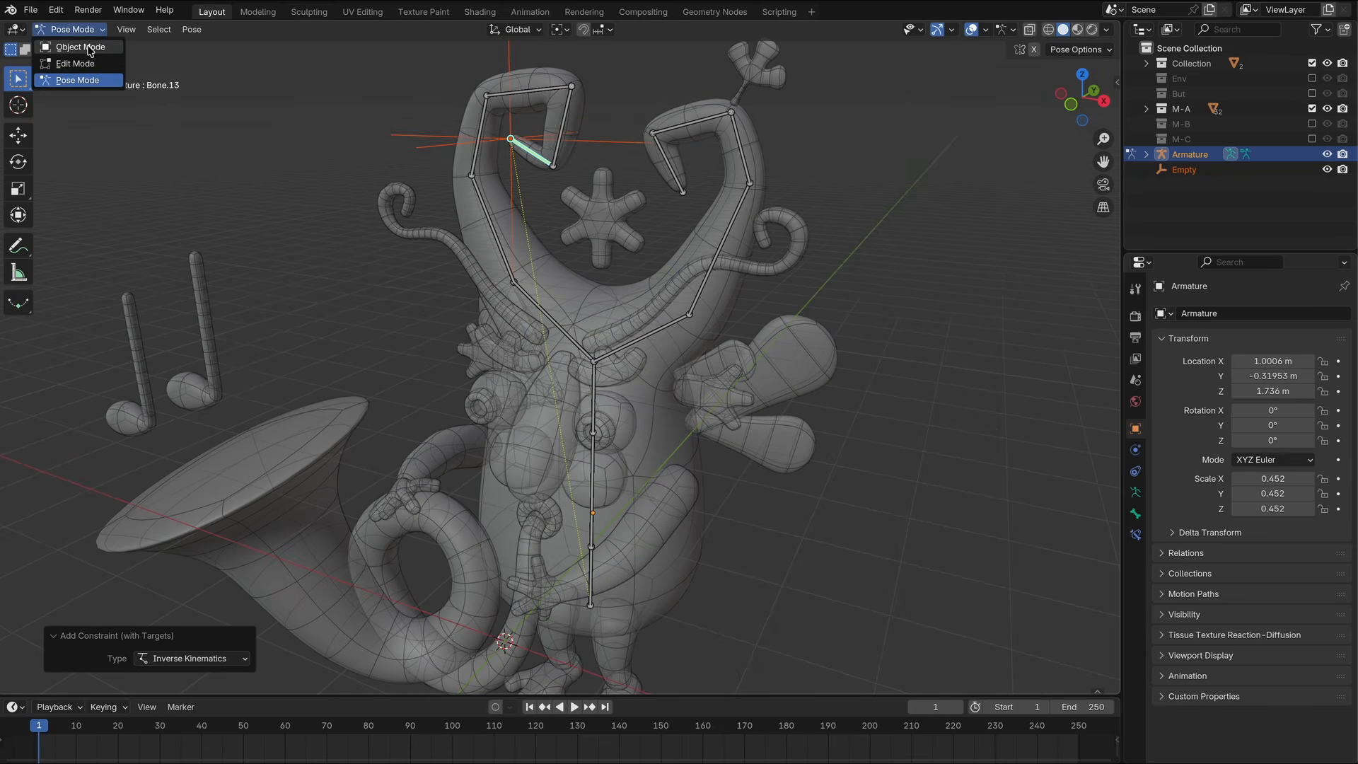
pyautogui.click(82, 47)
pyautogui.click(611, 144)
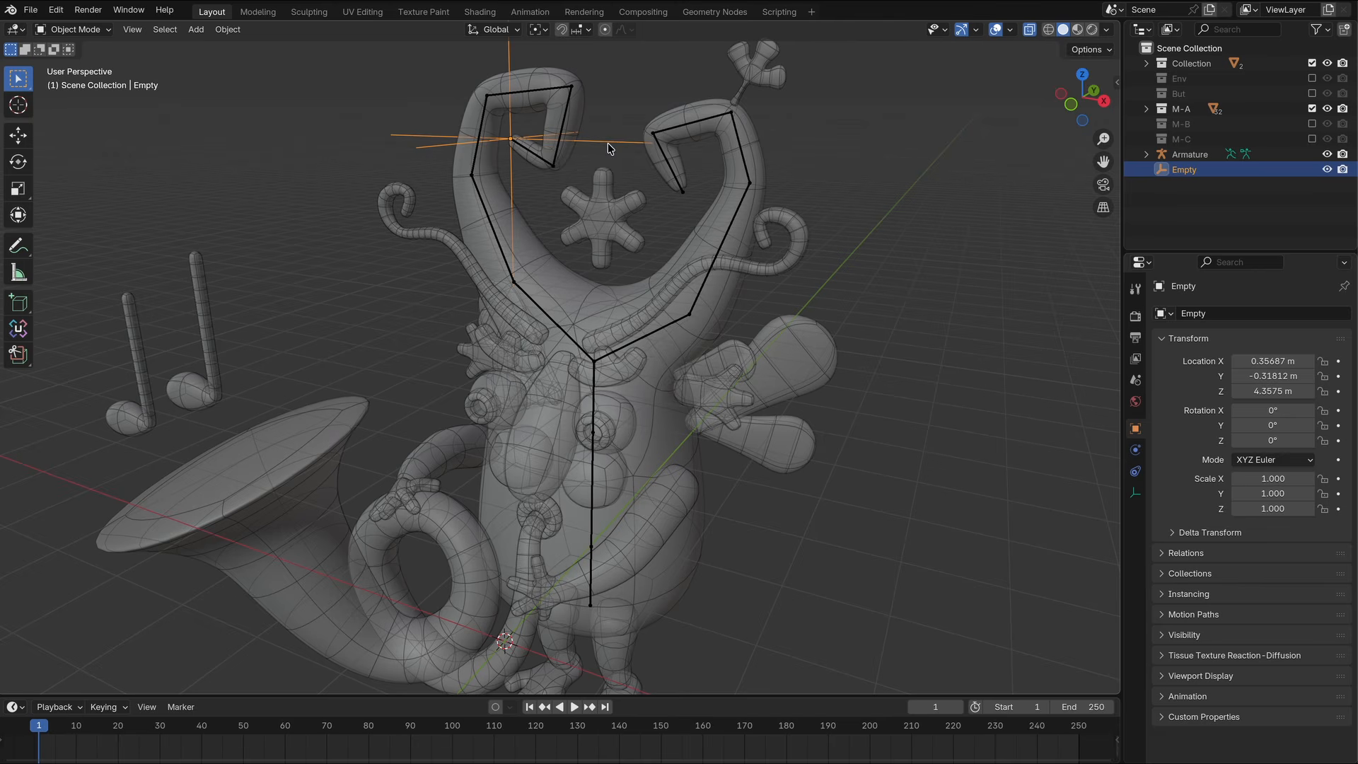
pyautogui.press('g')
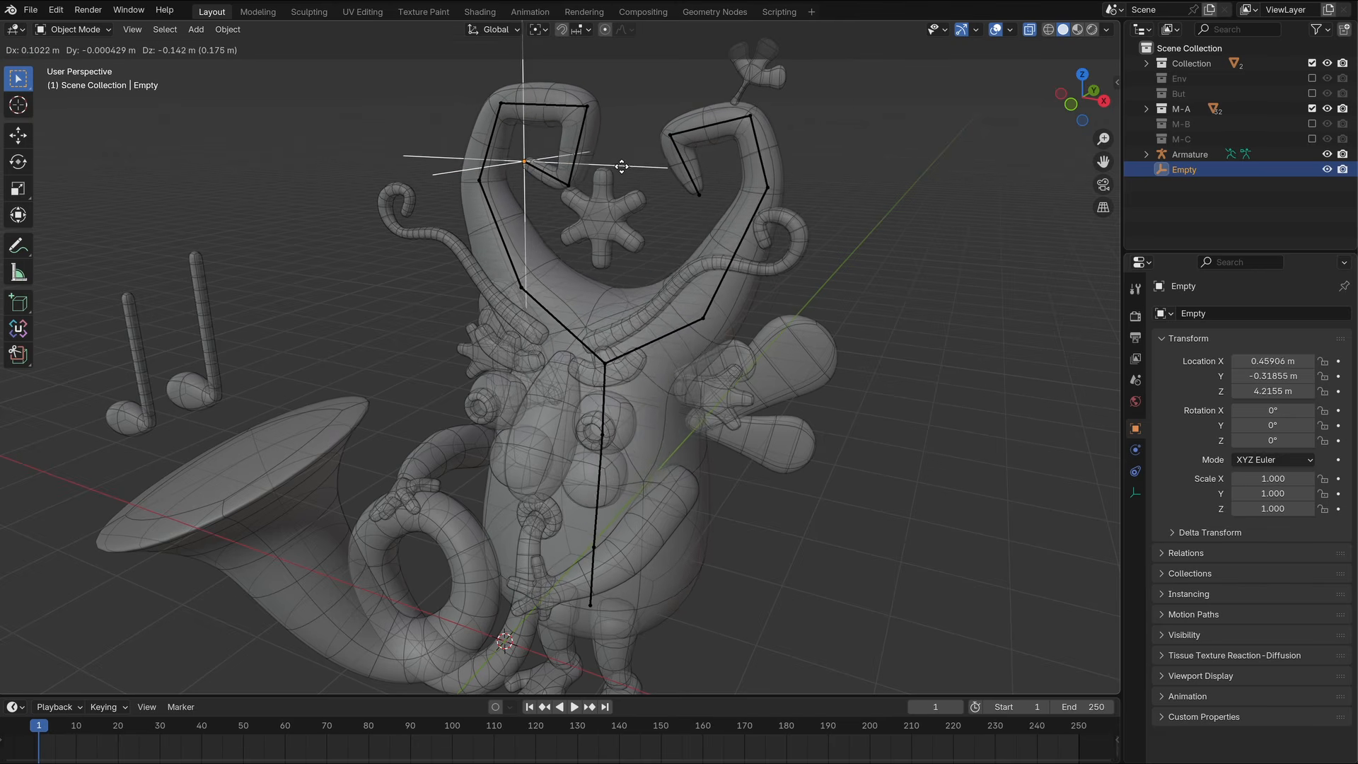
pyautogui.click(573, 106)
# In the body armature's Pose Mode, set the chain length of the horn tip bone's IK constraint to 5.
pyautogui.click(572, 106)
pyautogui.click(570, 96)
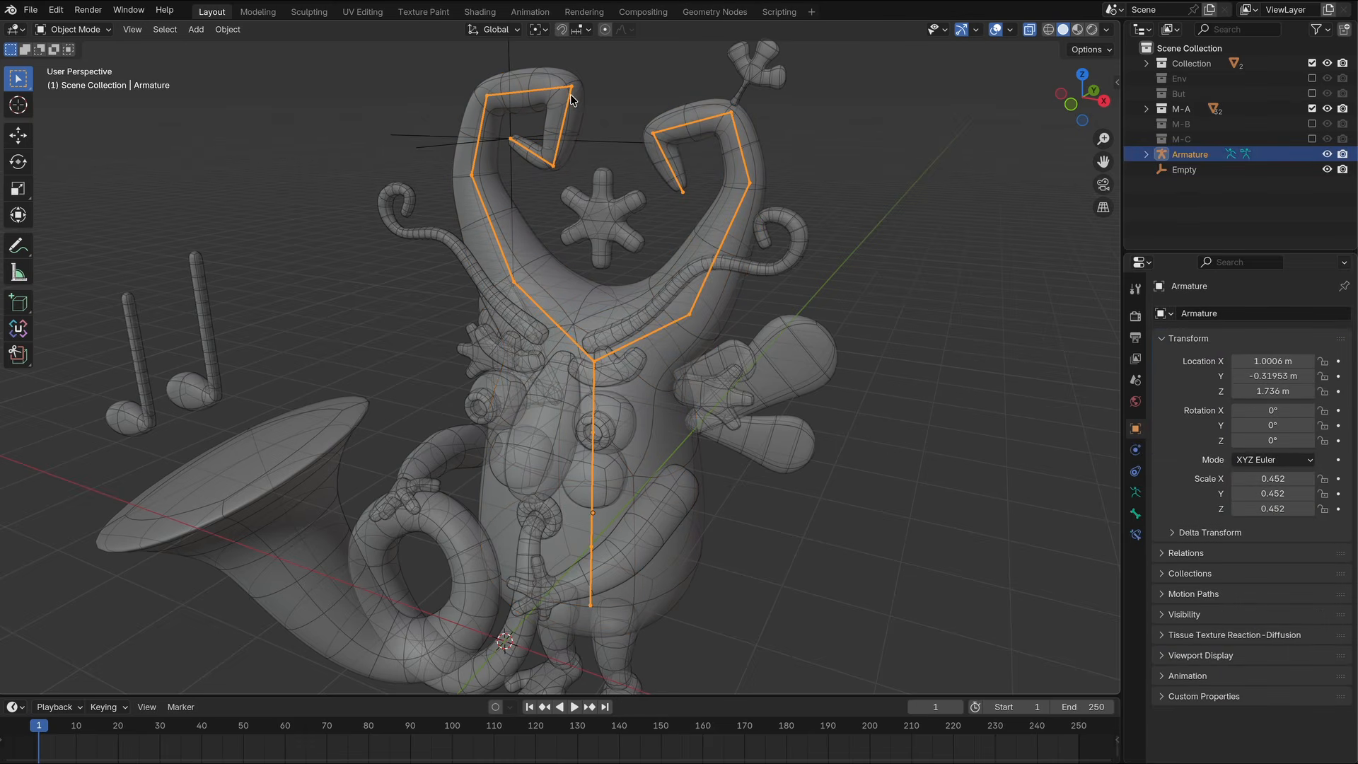
pyautogui.click(97, 33)
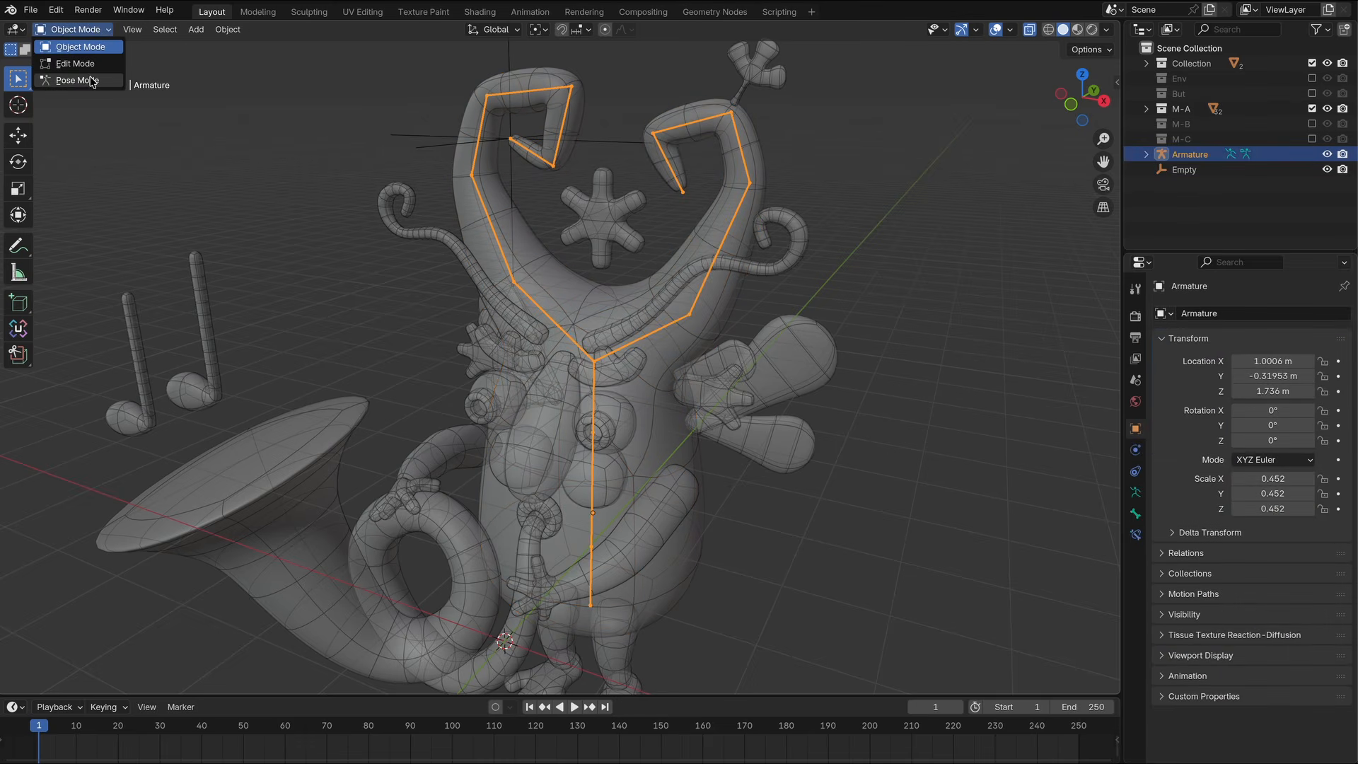
pyautogui.click(78, 80)
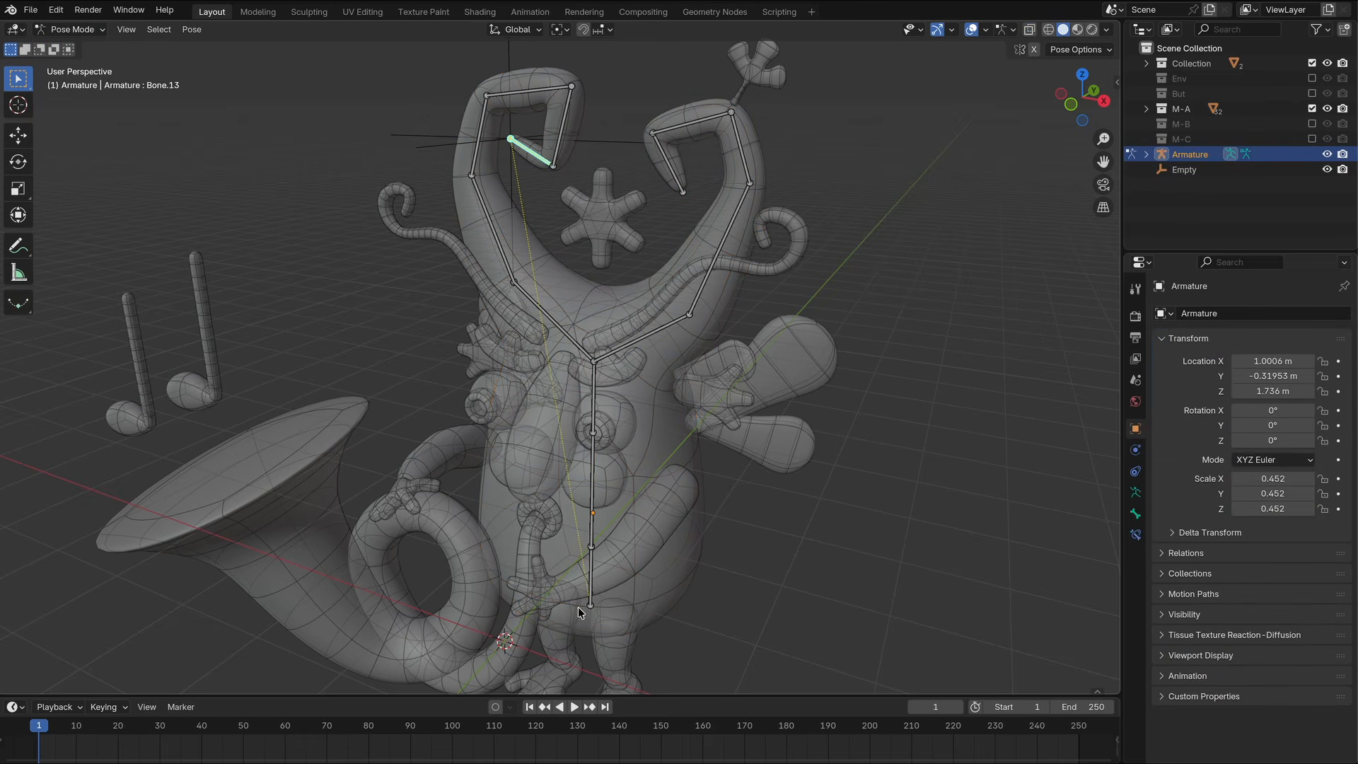
pyautogui.click(1135, 534)
pyautogui.click(1324, 416)
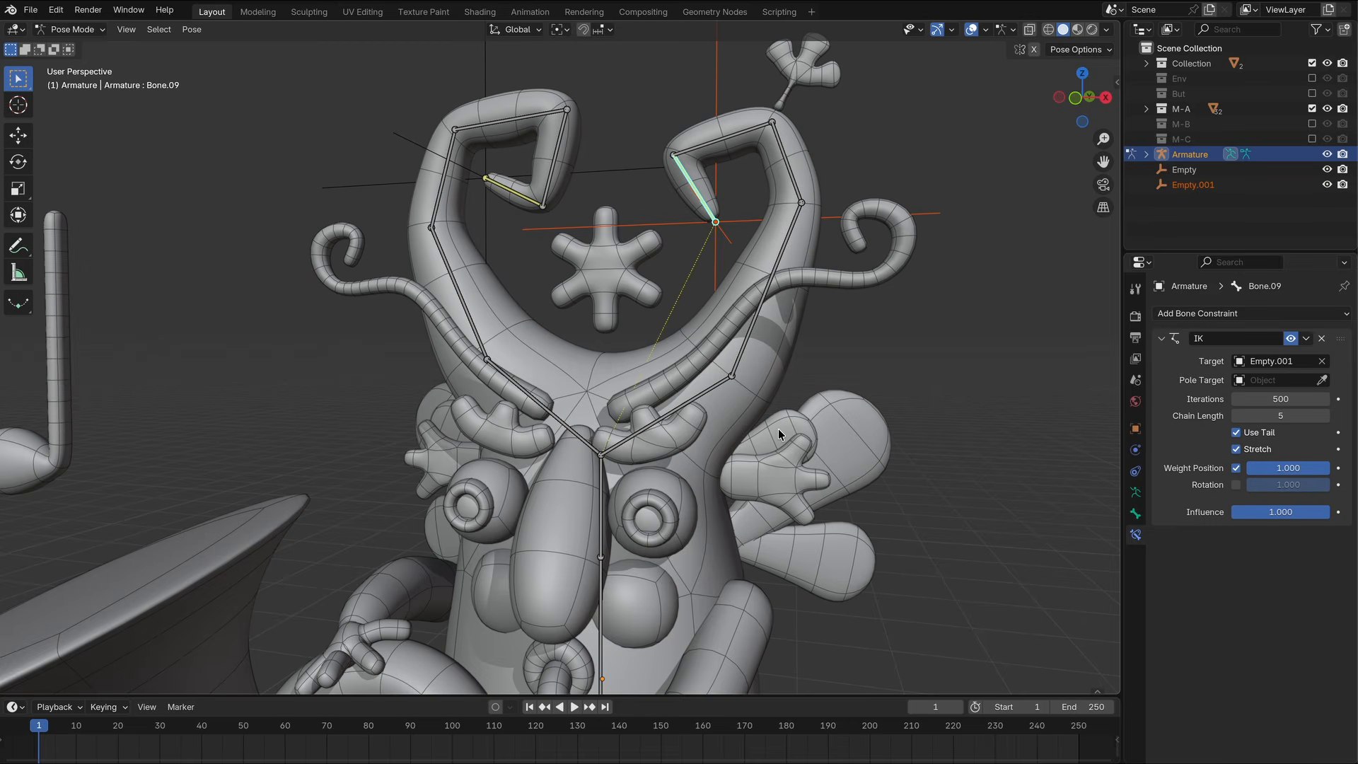
# Enable X-ray and create an armature from the Skin modifier of each of the monster's two legs.
pyautogui.moveTo(778, 429); pyautogui.dragTo(676, 434, button='middle')
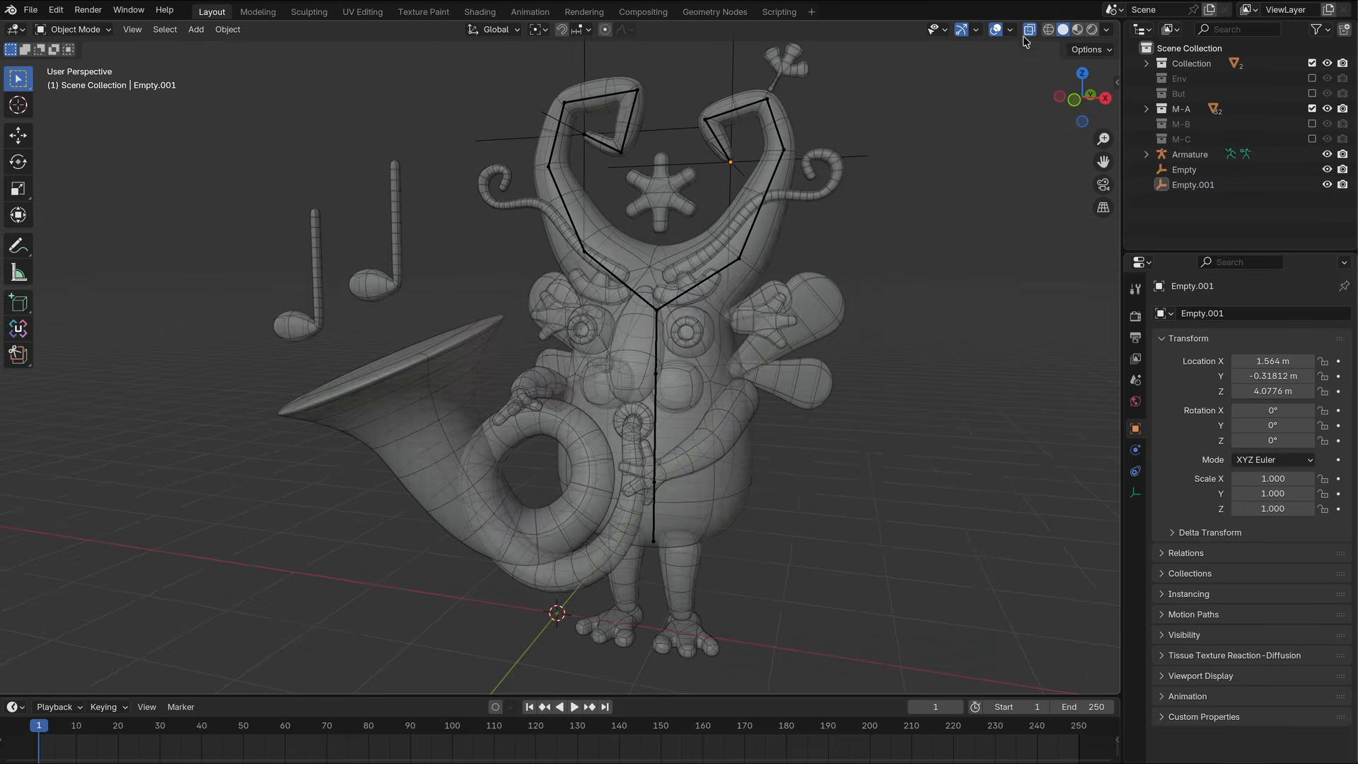
pyautogui.hotkey('alt', 'z')
pyautogui.moveTo(665, 495); pyautogui.dragTo(616, 602, button='middle')
pyautogui.click(616, 602)
pyautogui.scroll(5, 617, 601)
pyautogui.click(1135, 450)
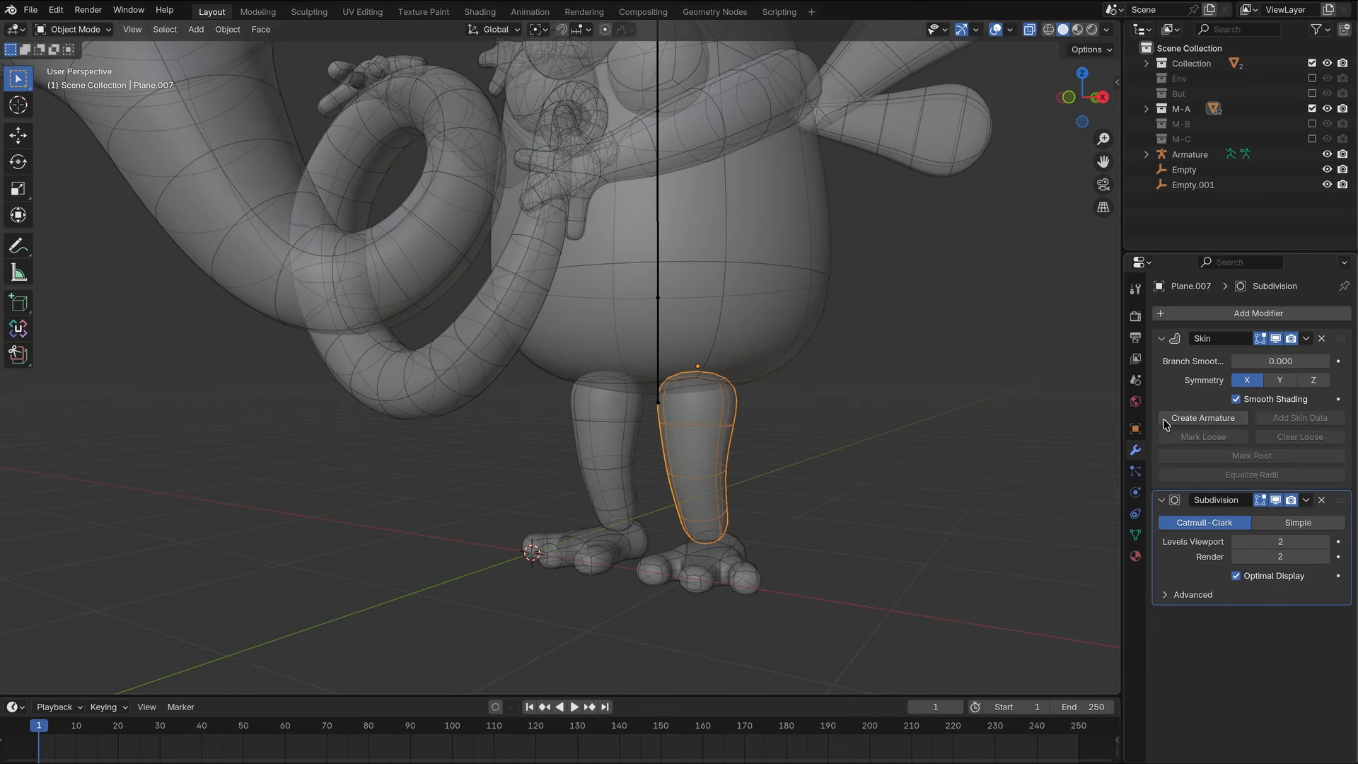
pyautogui.click(1214, 419)
pyautogui.click(617, 434)
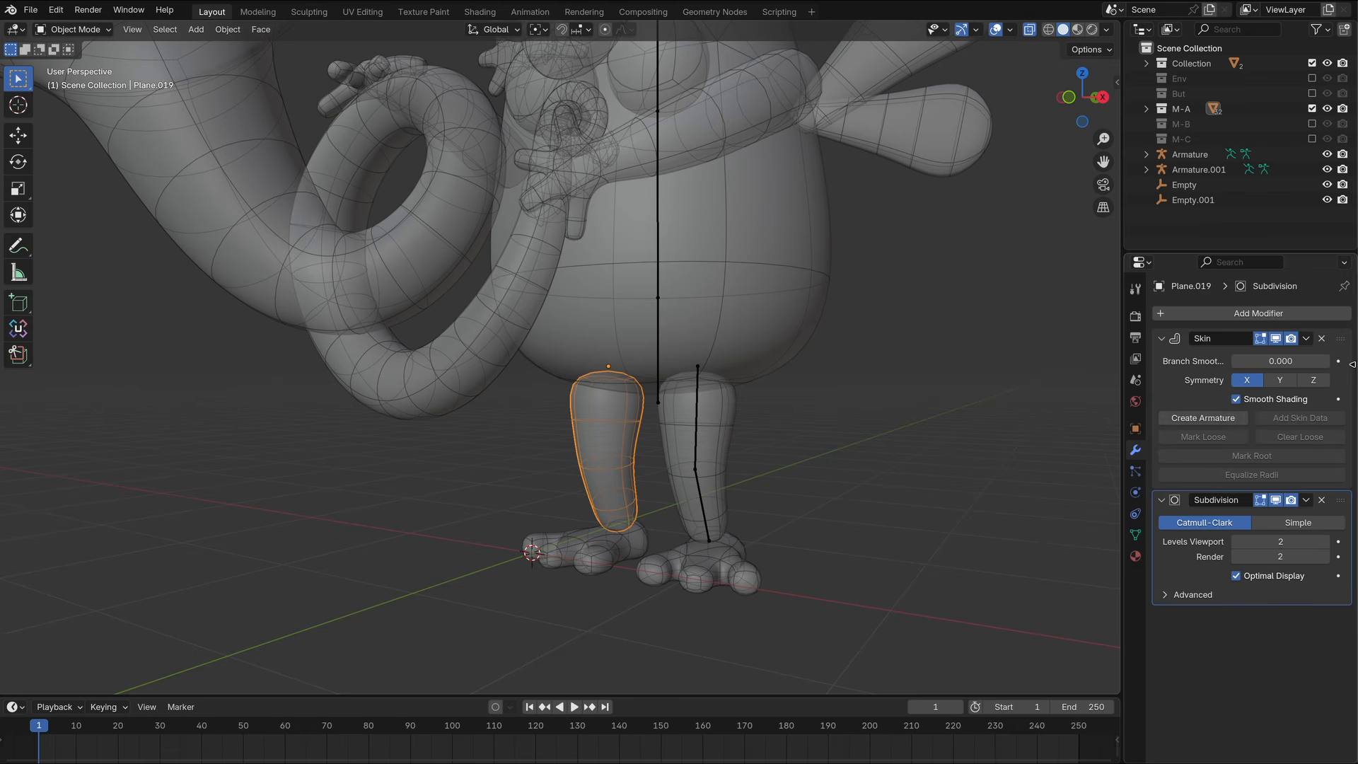
pyautogui.click(1211, 422)
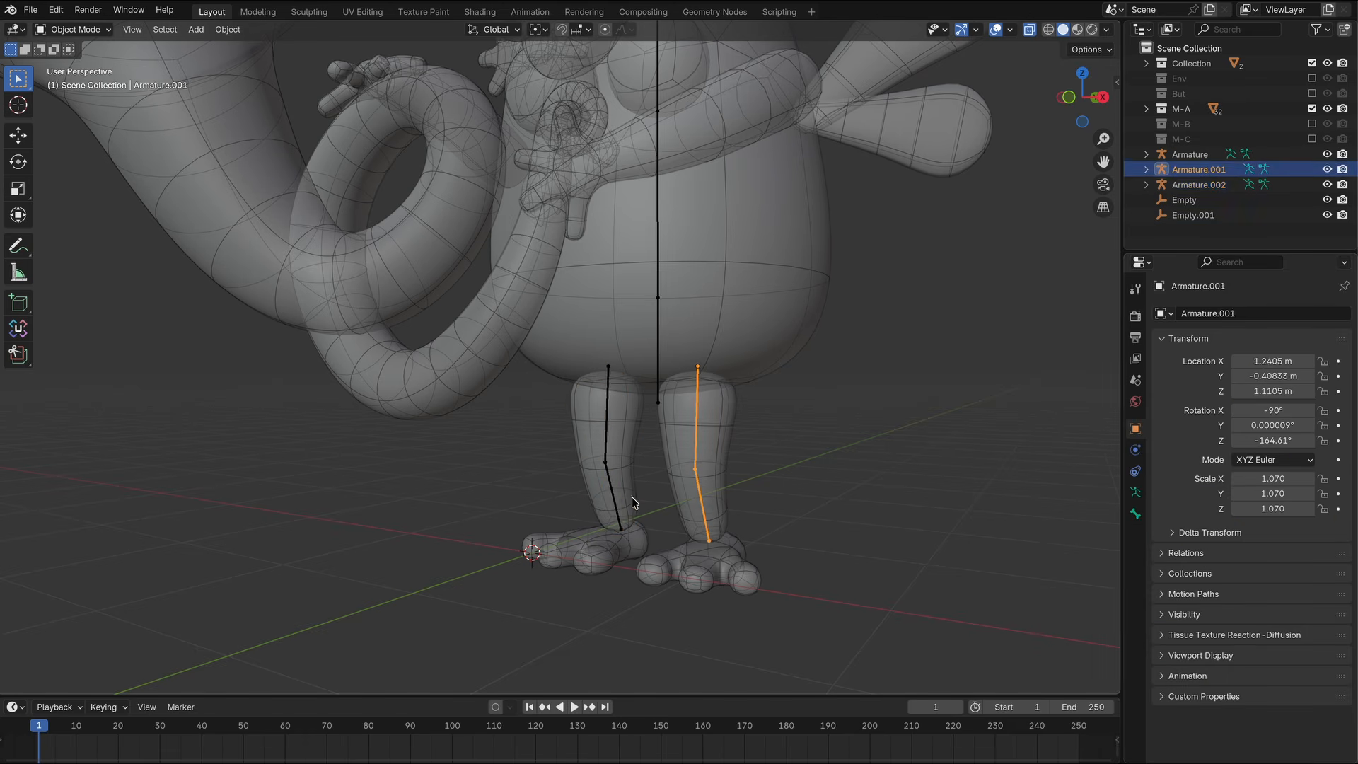
# Put both leg armatures in Pose Mode and add a targeted Inverse Kinematics constraint to the lower bone of the +X-side leg.
pyautogui.keyDown('shift'); pyautogui.click(614, 502); pyautogui.keyUp('shift')
pyautogui.click(73, 29)
pyautogui.click(67, 79)
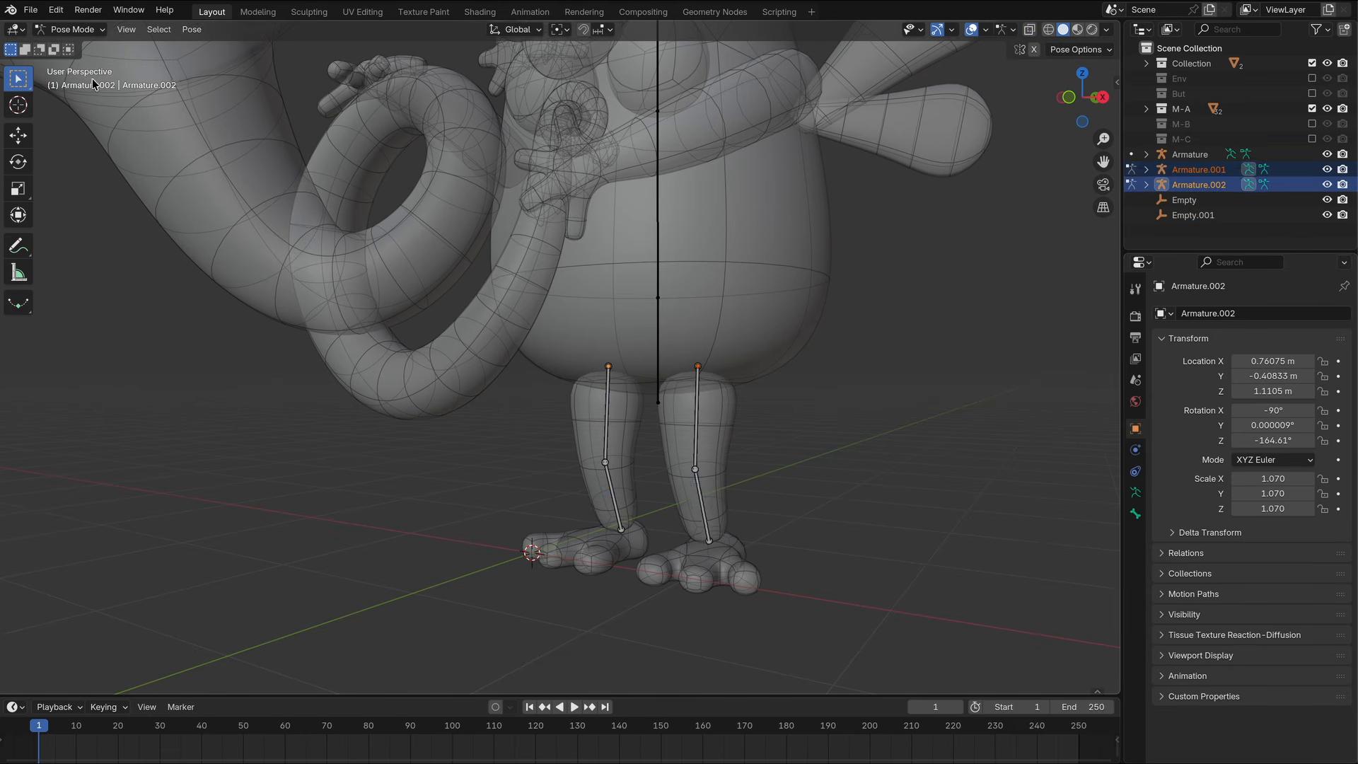
pyautogui.click(192, 29)
pyautogui.moveTo(264, 293)
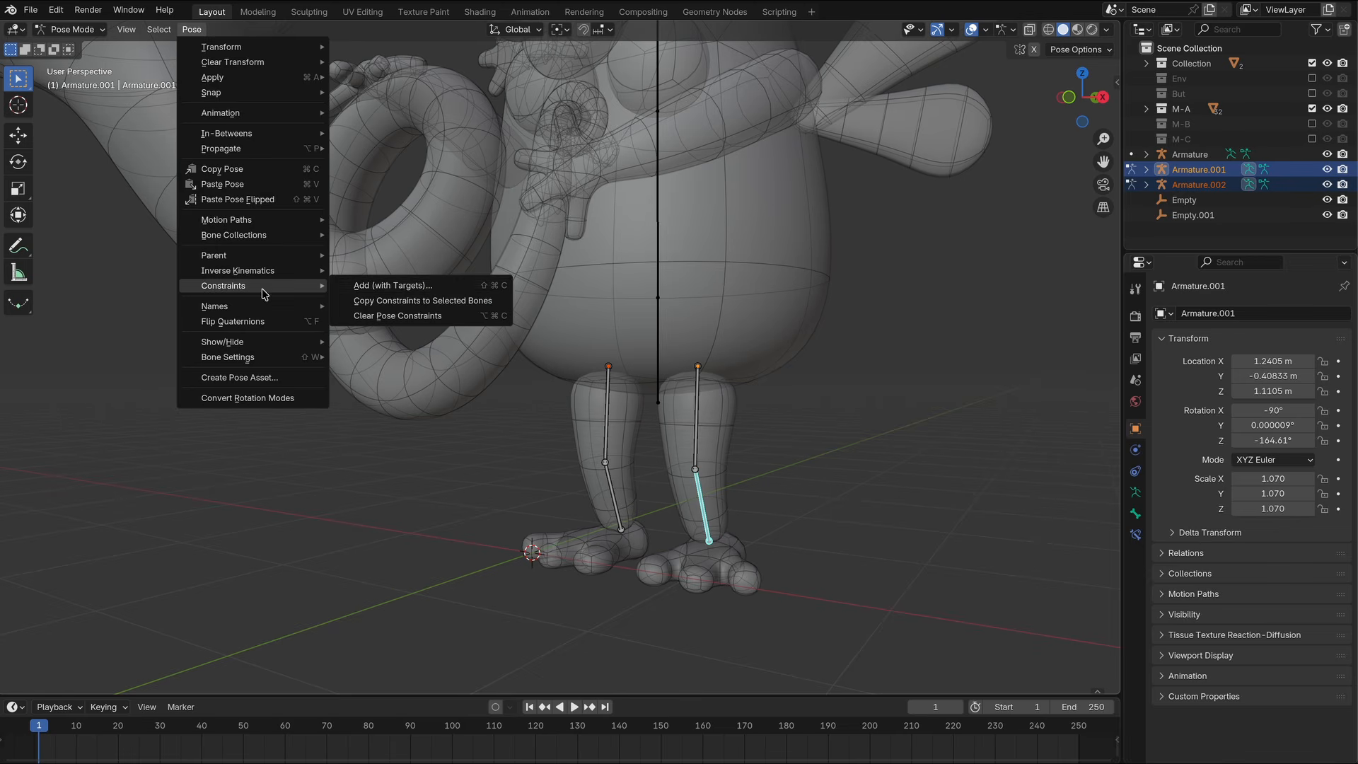
pyautogui.click(408, 291)
pyautogui.click(408, 292)
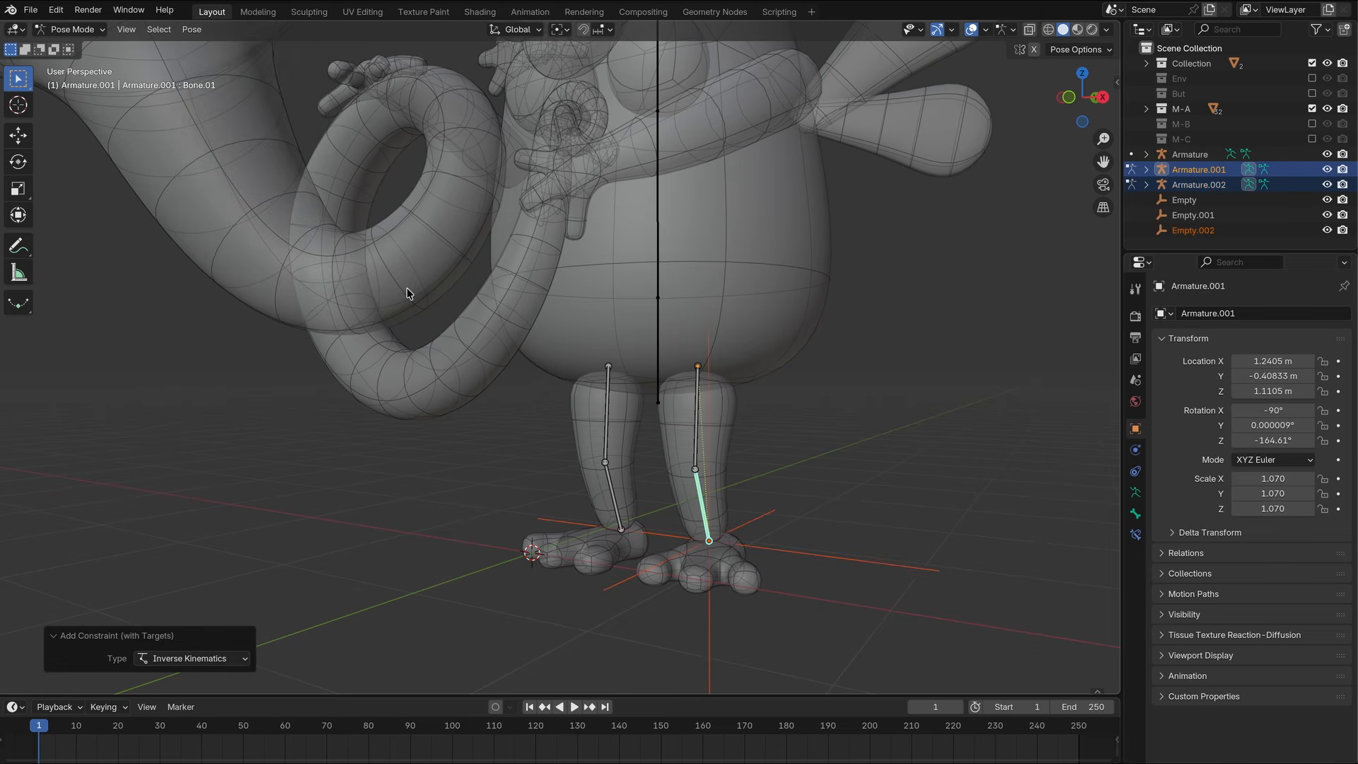
# Add an Inverse Kinematics constraint with a target to the other leg's lower bone.
pyautogui.click(614, 502)
pyautogui.click(191, 29)
pyautogui.moveTo(243, 285)
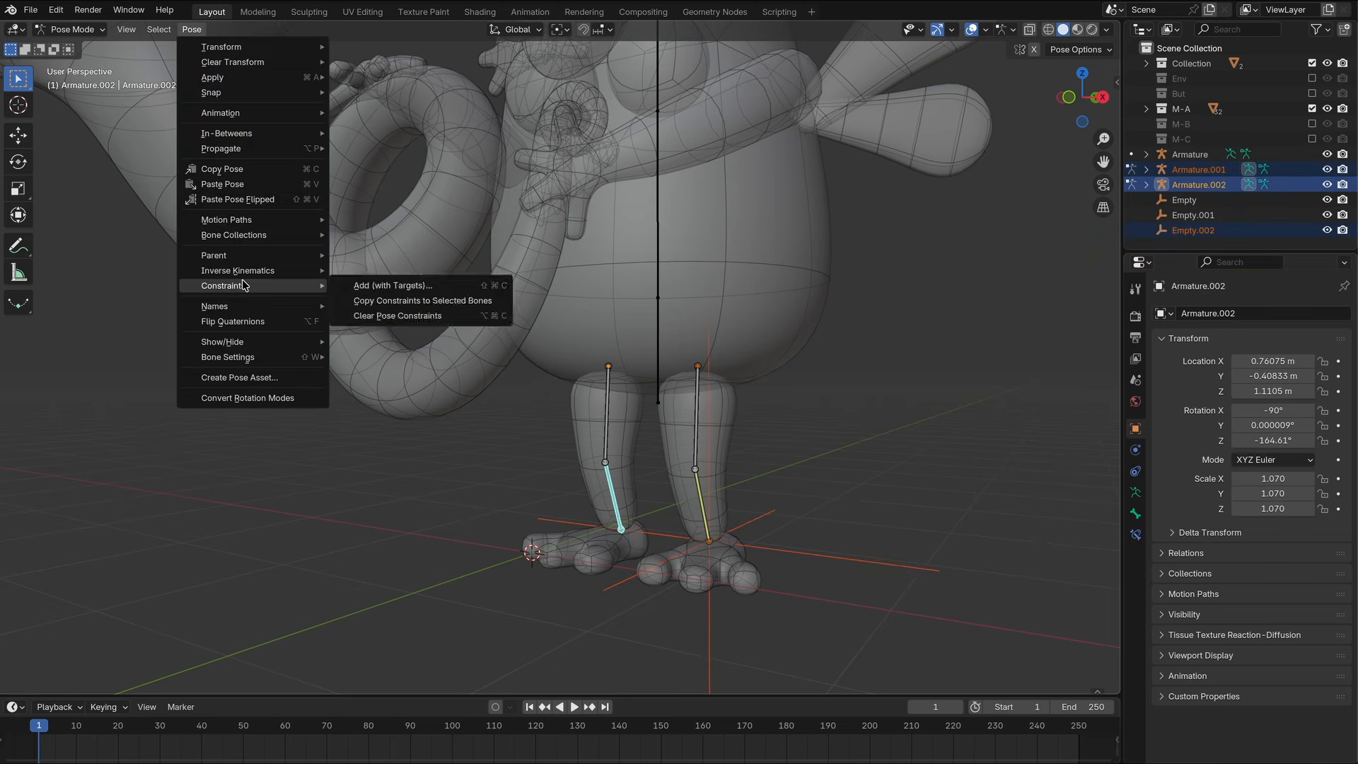
pyautogui.click(417, 286)
pyautogui.click(418, 290)
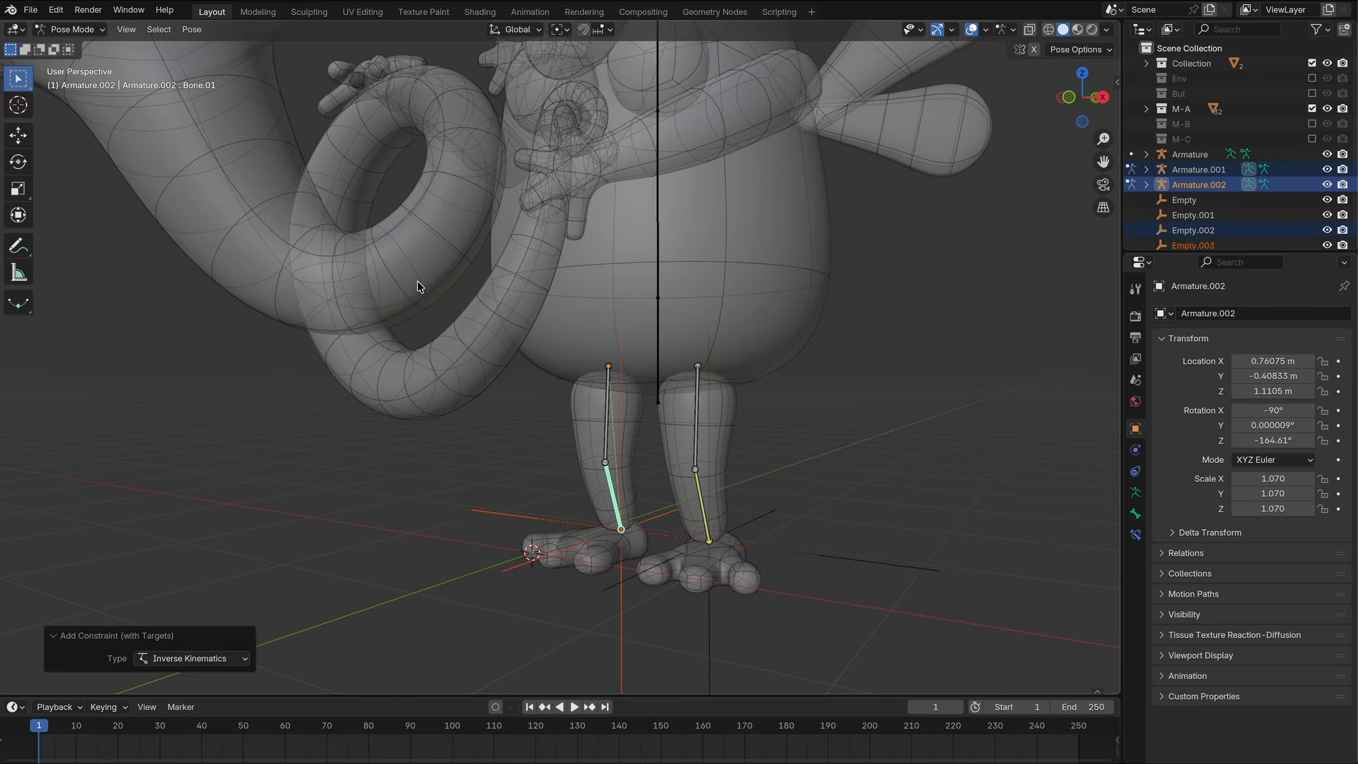
# Try moving both legs' IK target empties together in Object Mode.
pyautogui.keyDown('shift'); pyautogui.click(662, 527); pyautogui.keyUp('shift')
pyautogui.press('g')
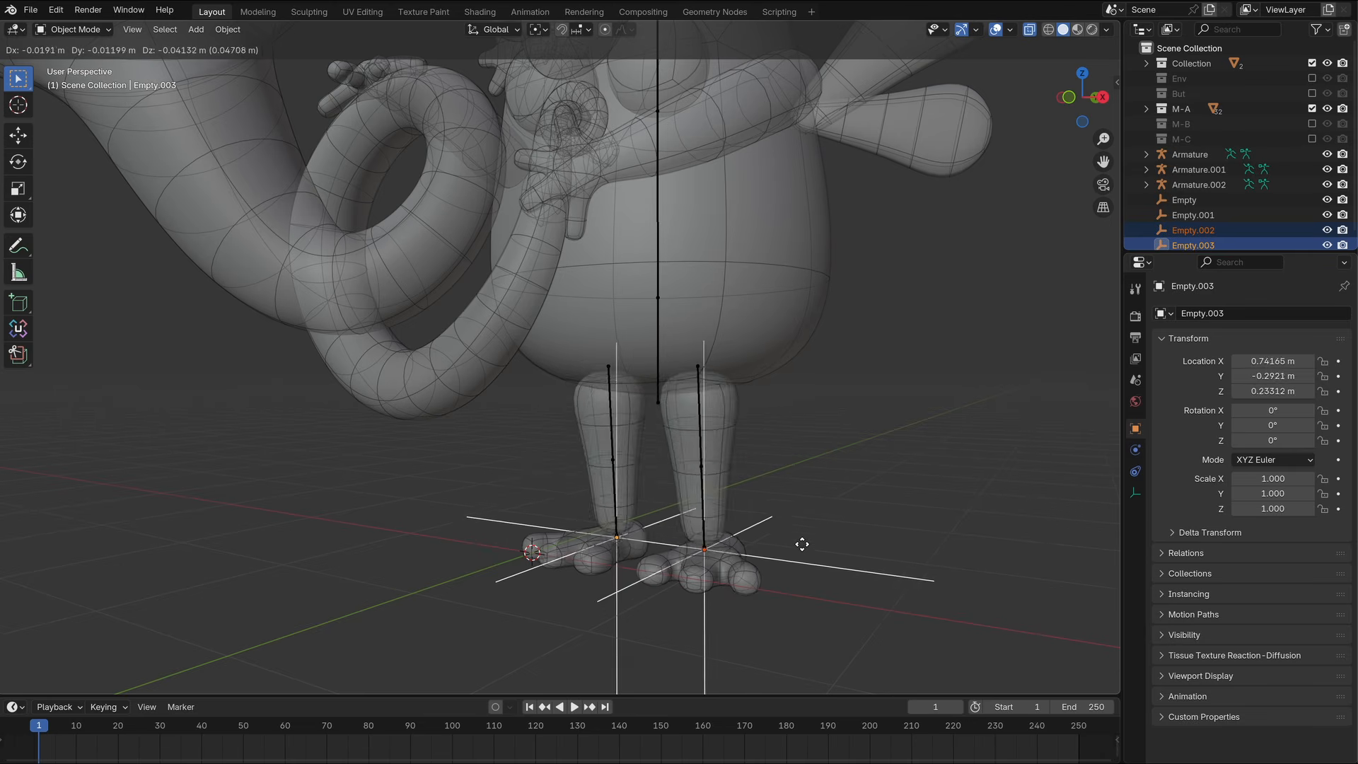
pyautogui.click(799, 506)
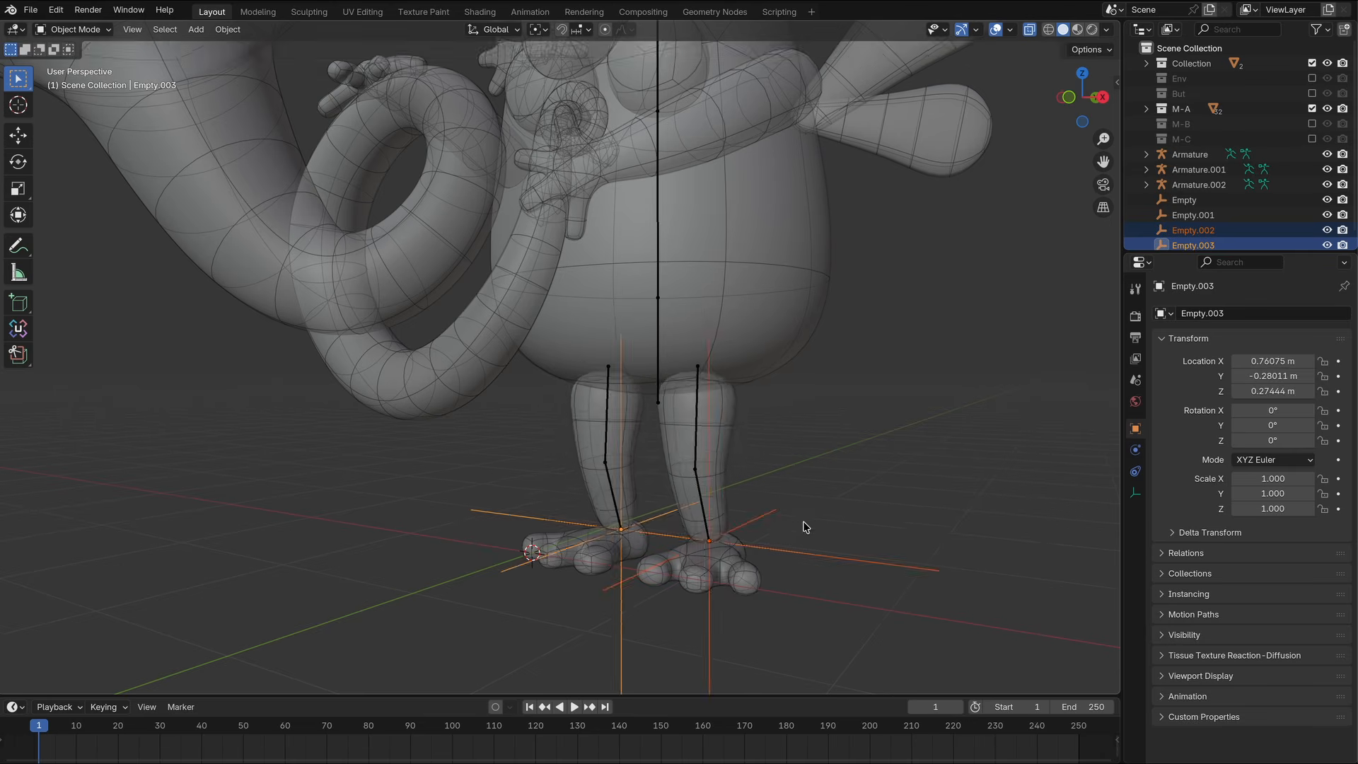
# Parent the +X-side foot to its leg's IK target empty using Object (Keep Transform), and test-move both foot targets.
pyautogui.hotkey('ctrl', 'p')
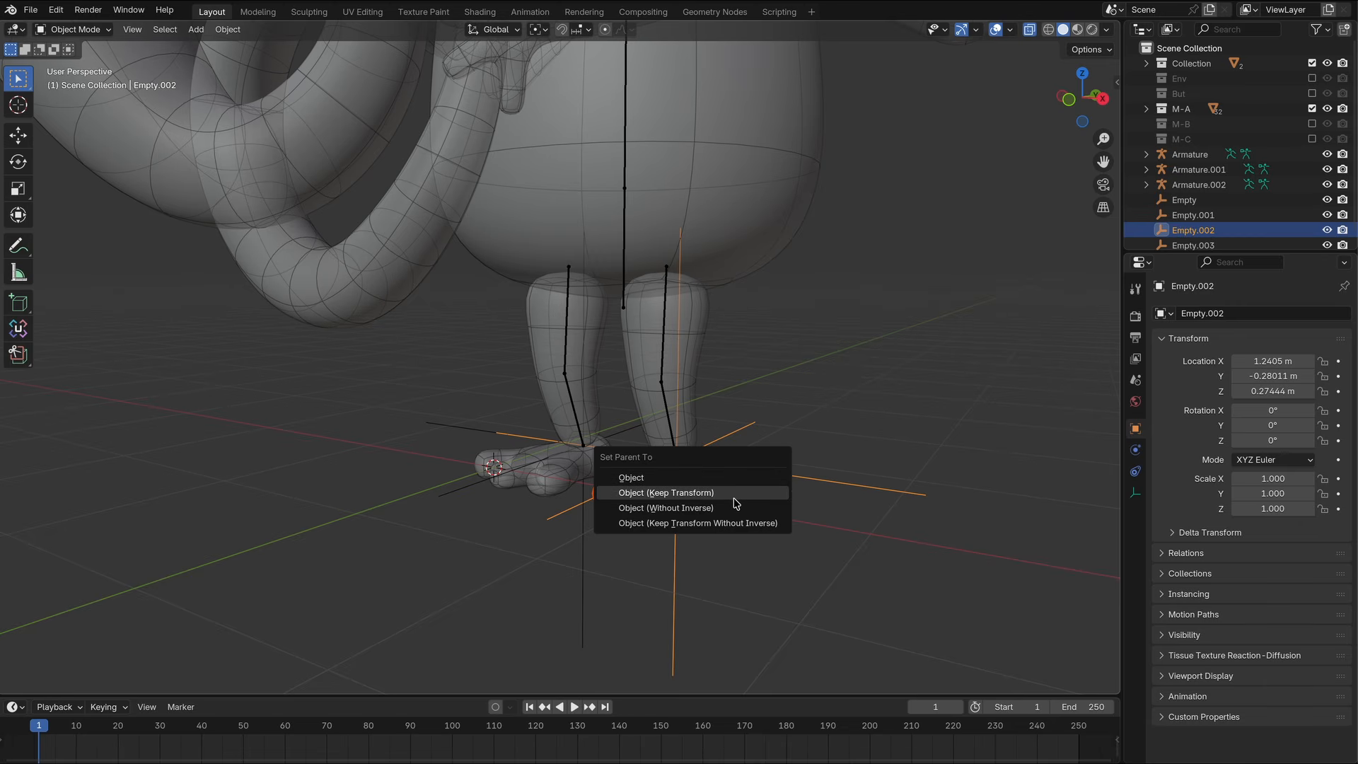
pyautogui.click(734, 499)
pyautogui.click(800, 576)
pyautogui.click(826, 480)
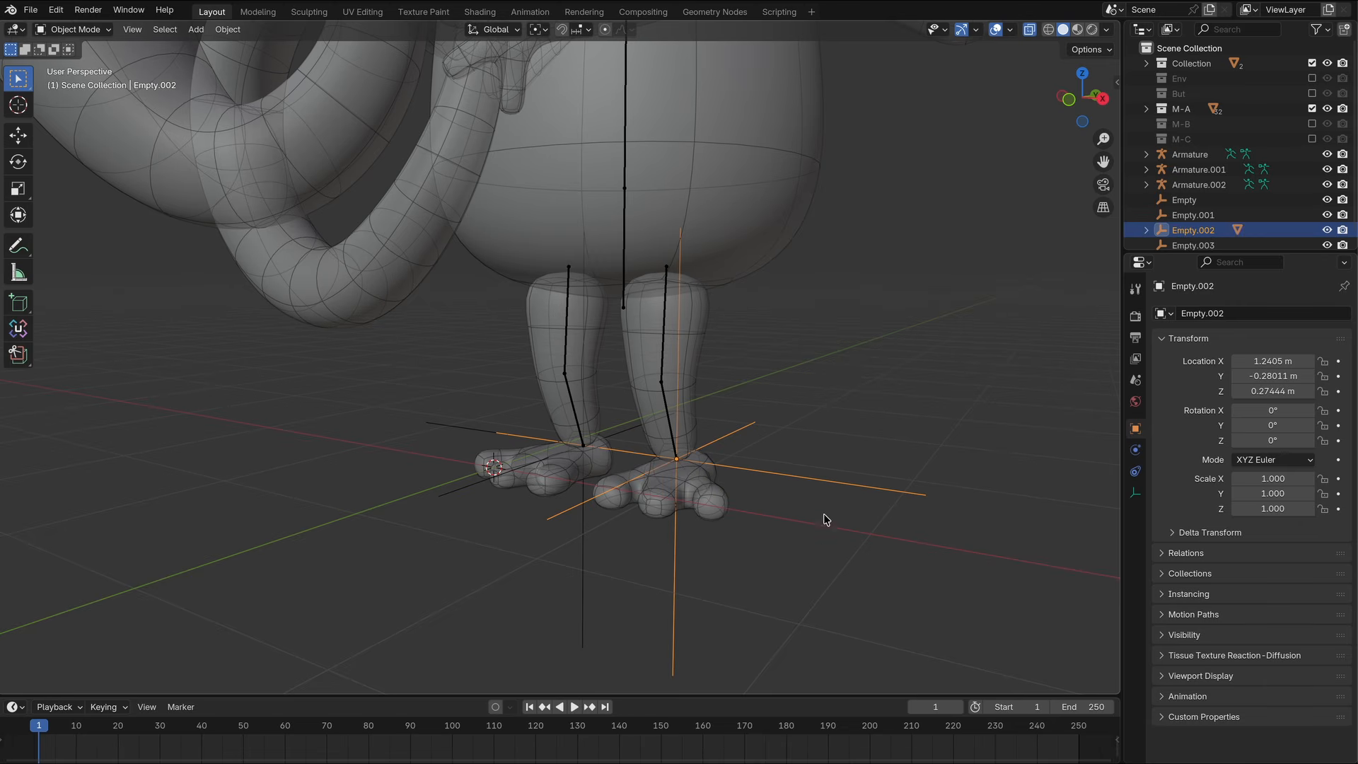
pyautogui.press('g')
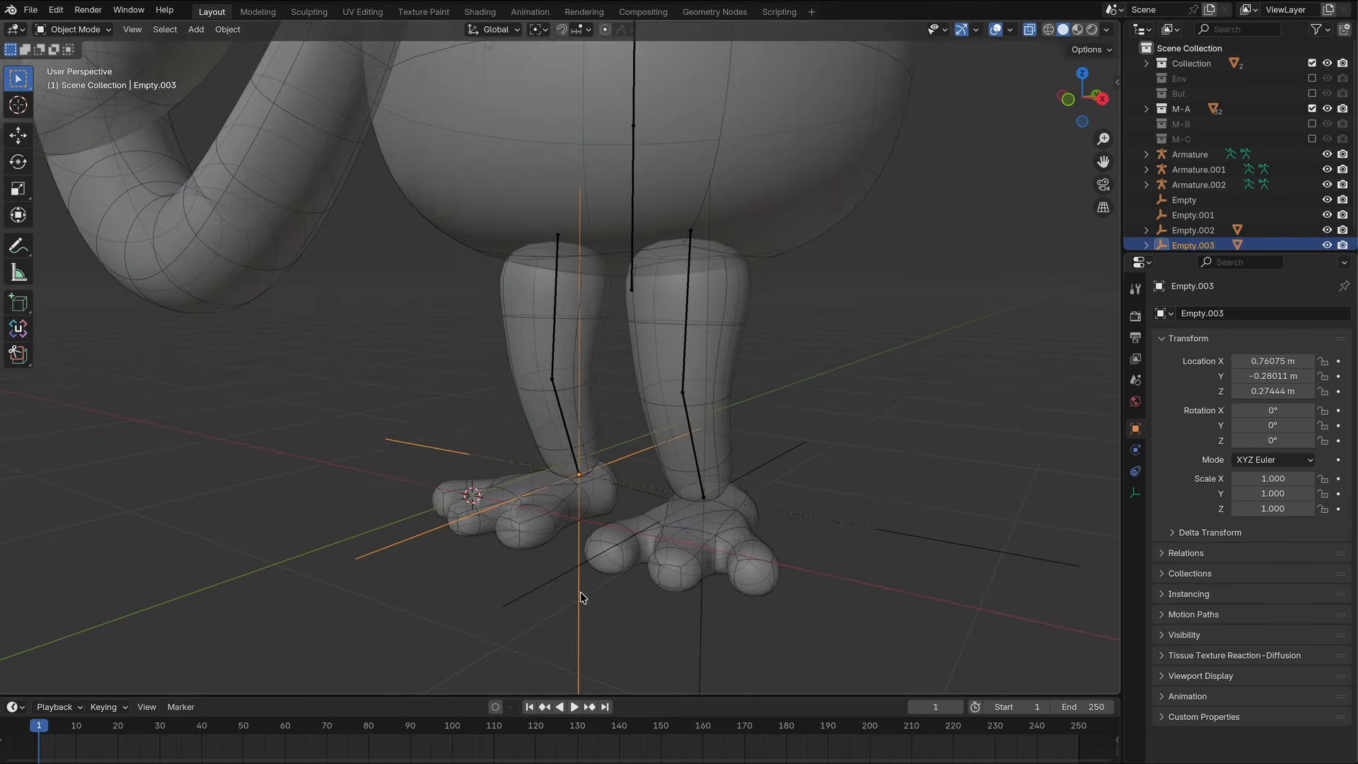
pyautogui.press('g')
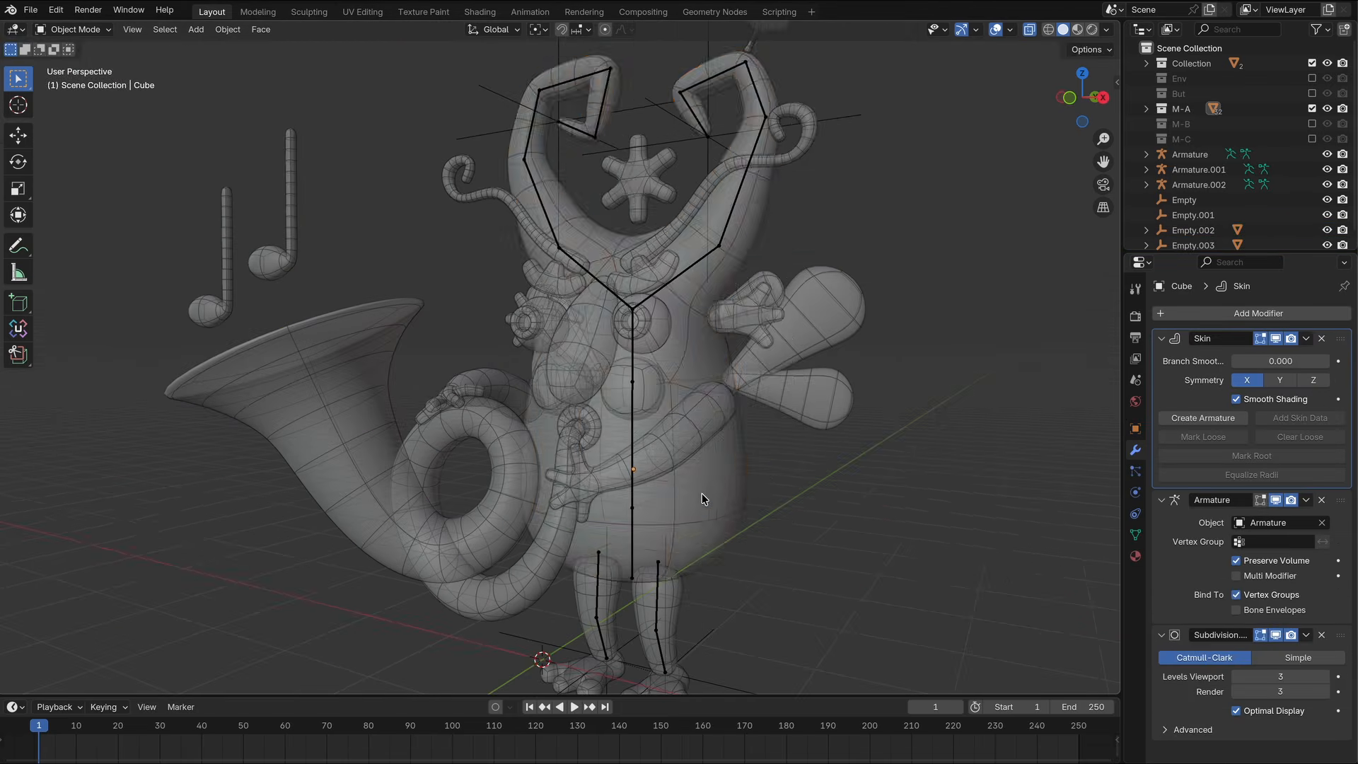
# Try moving the body mesh and its armature separately to check how they are linked.
pyautogui.press('g')
pyautogui.rightClick(696, 507)
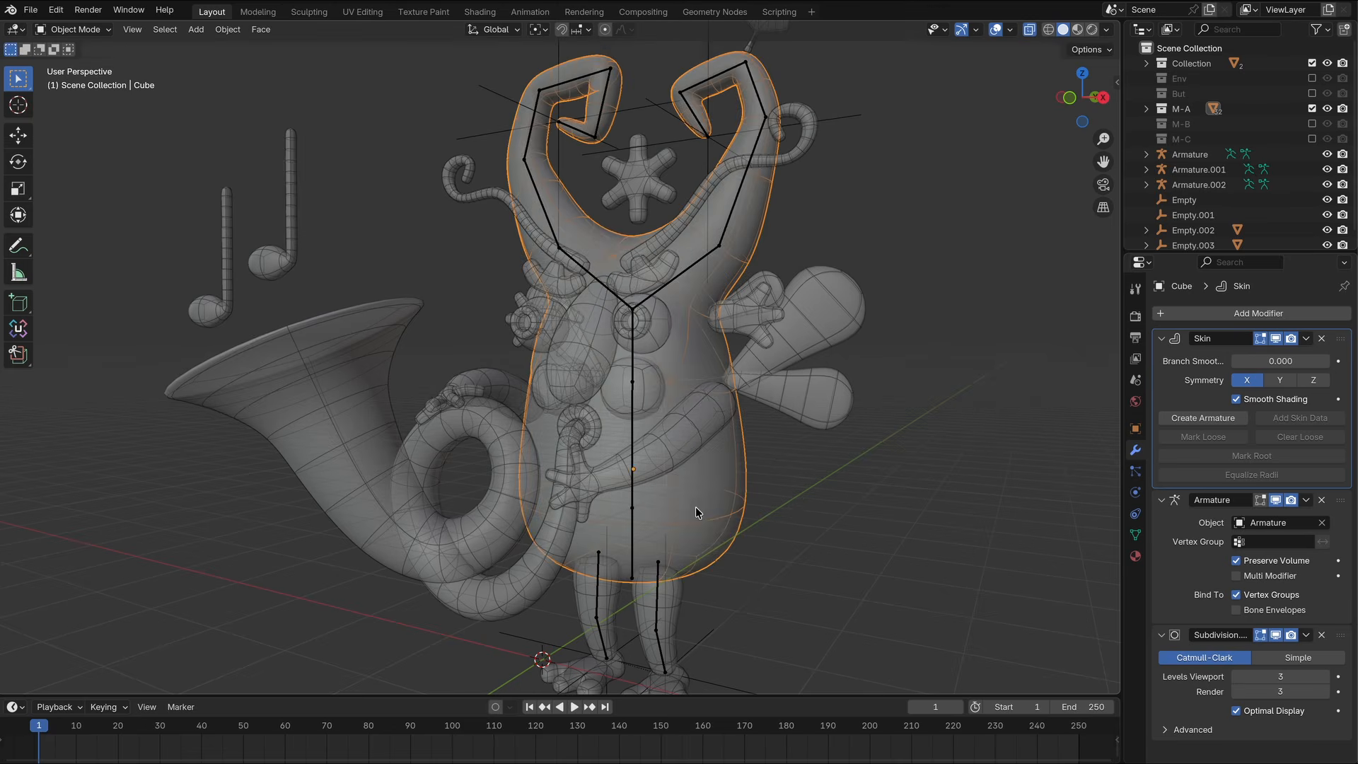
pyautogui.click(633, 503)
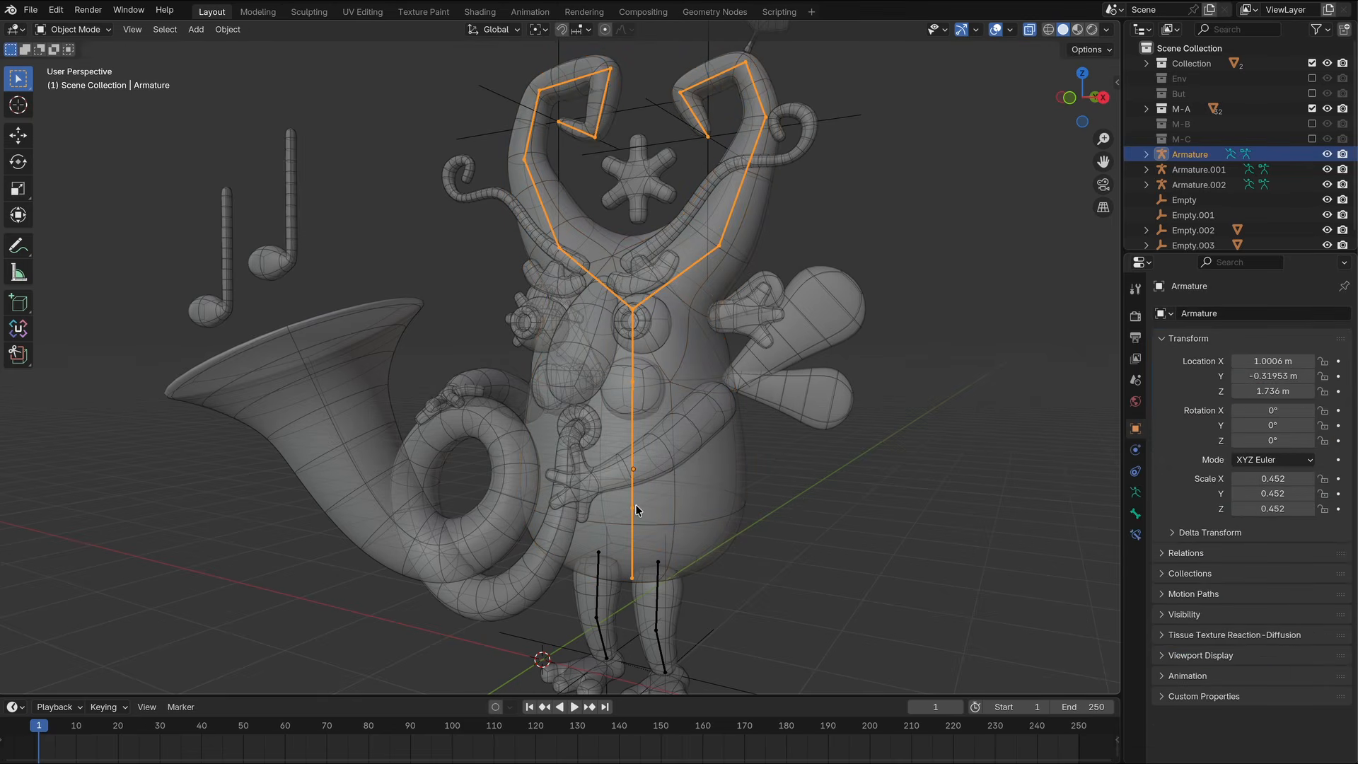
pyautogui.press('g')
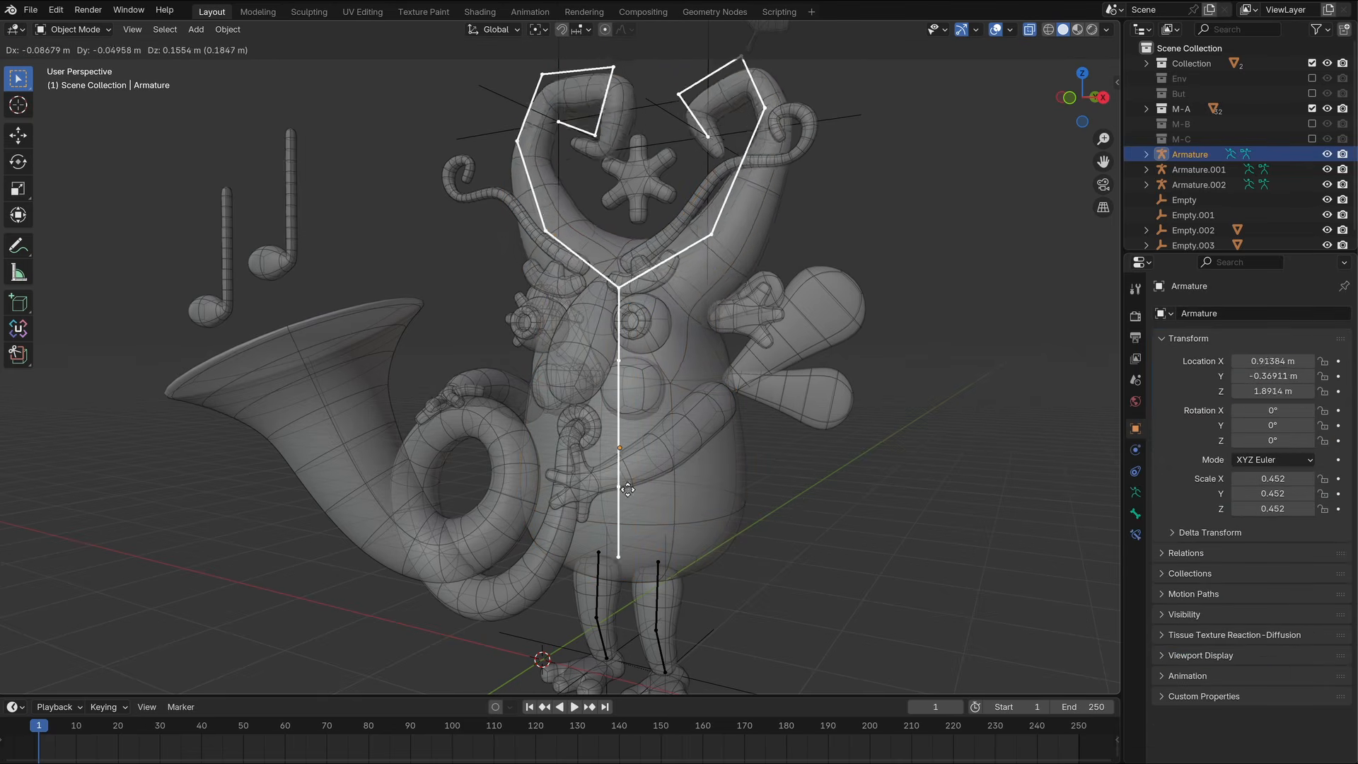
pyautogui.rightClick(628, 489)
# Parent the body's armature to the body mesh using Object (Keep Transform), and test-move them.
pyautogui.click(686, 474)
pyautogui.scroll(2, 677, 499)
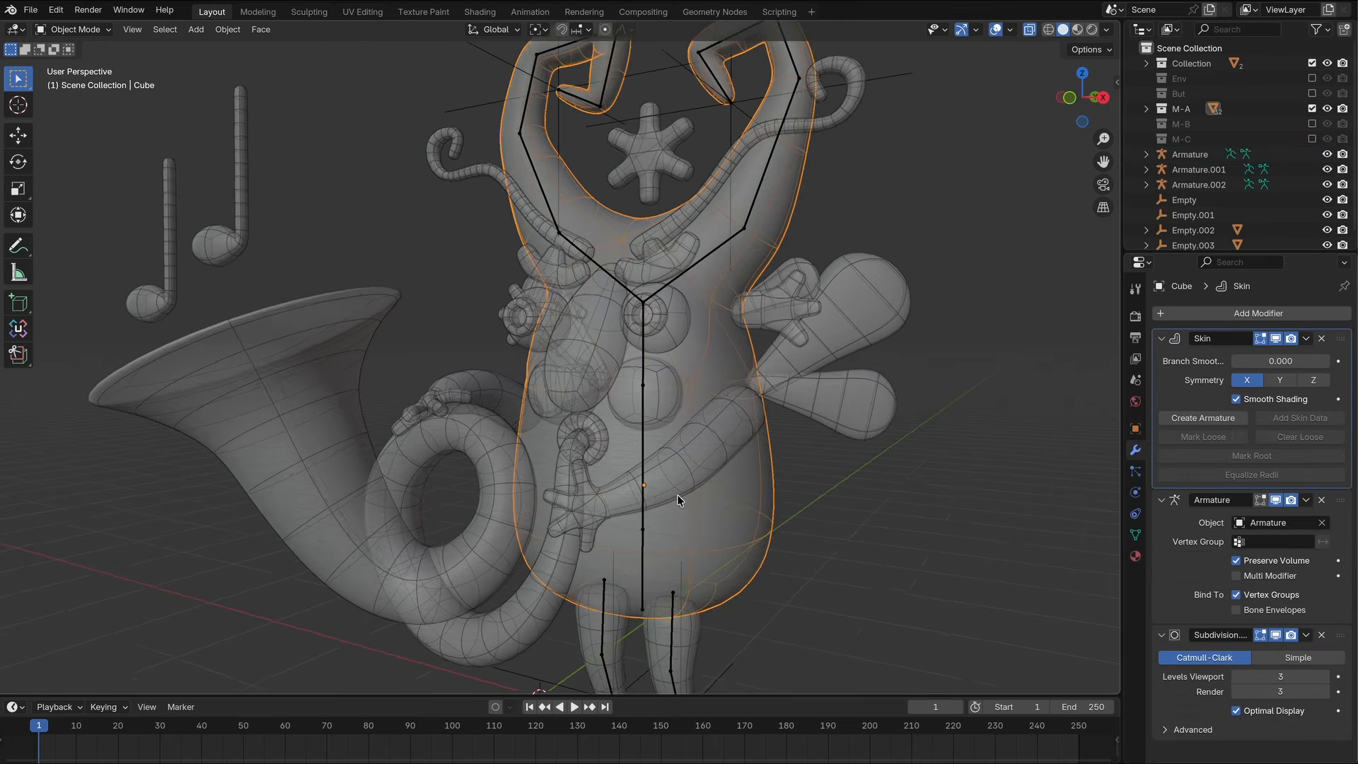
pyautogui.scroll(-1, 678, 499)
pyautogui.click(629, 464)
pyautogui.keyDown('shift'); pyautogui.click(728, 504); pyautogui.keyUp('shift')
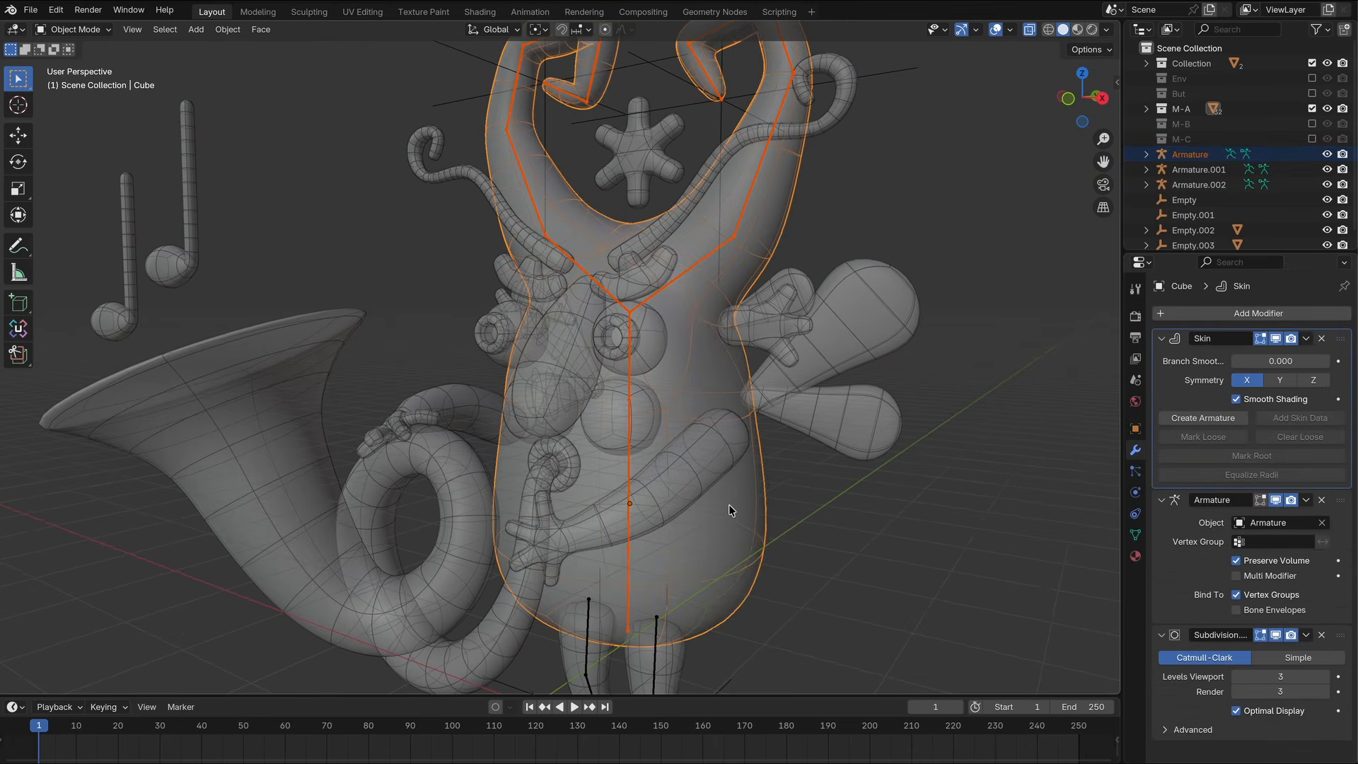
pyautogui.hotkey('ctrl', 'p')
pyautogui.click(729, 506)
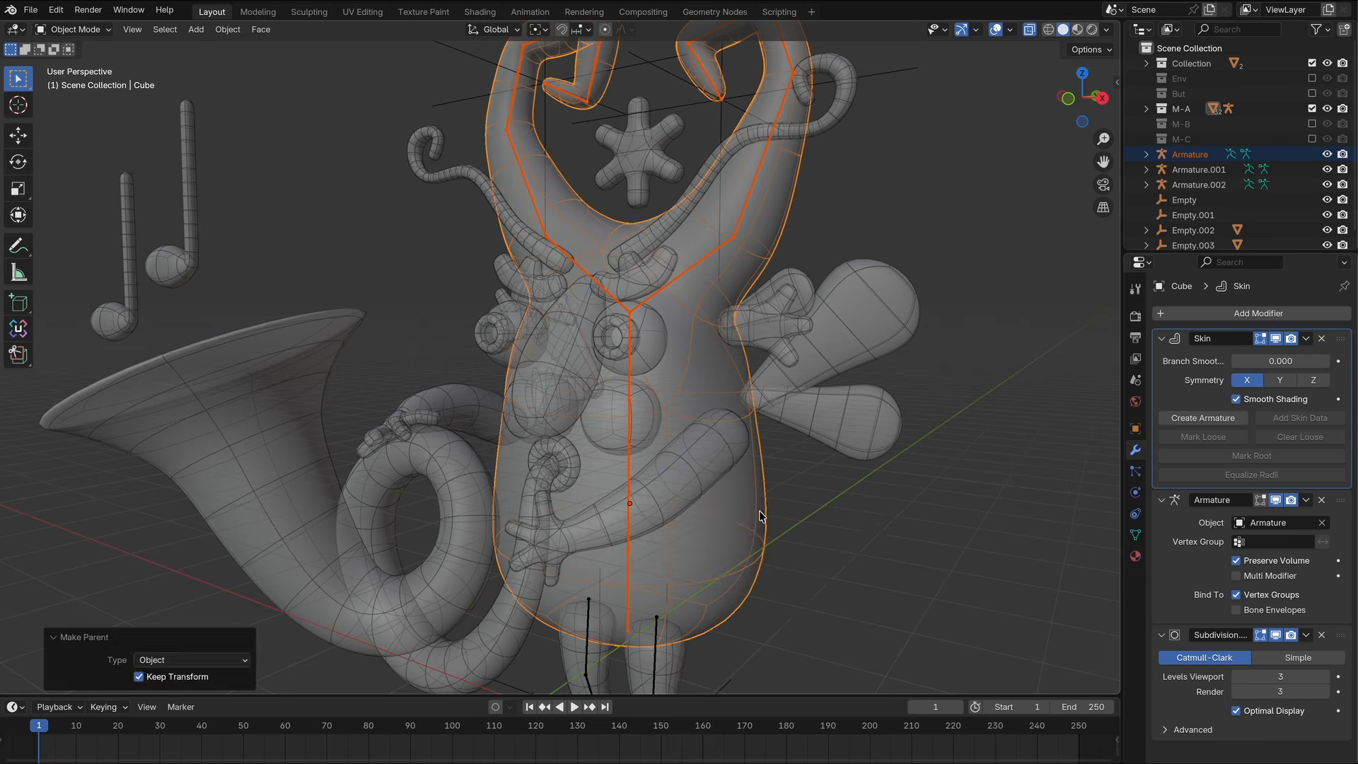
pyautogui.press('g')
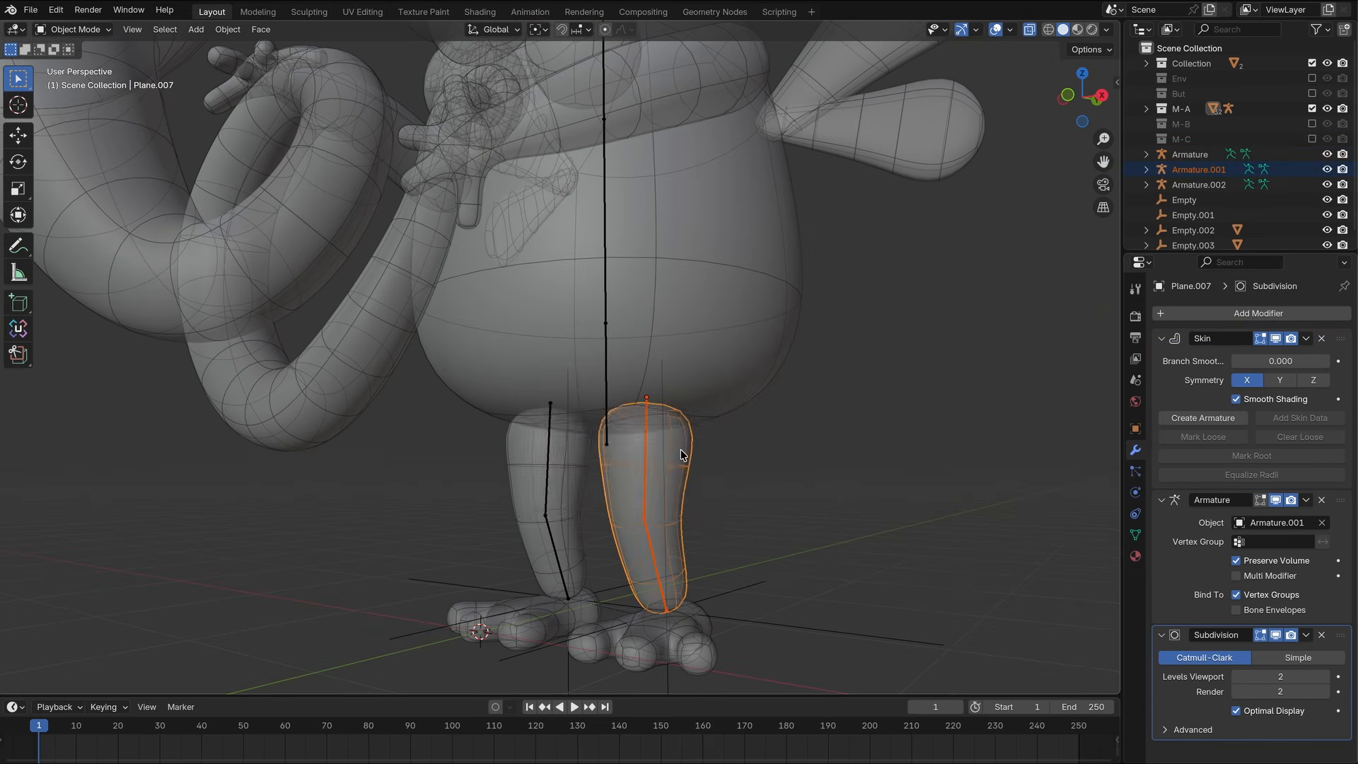
# Parent each leg's armature to its leg mesh using Object (Keep Transform), and test-move the +X-side leg.
pyautogui.hotkey('ctrl', 'p')
pyautogui.click(682, 455)
pyautogui.click(550, 444)
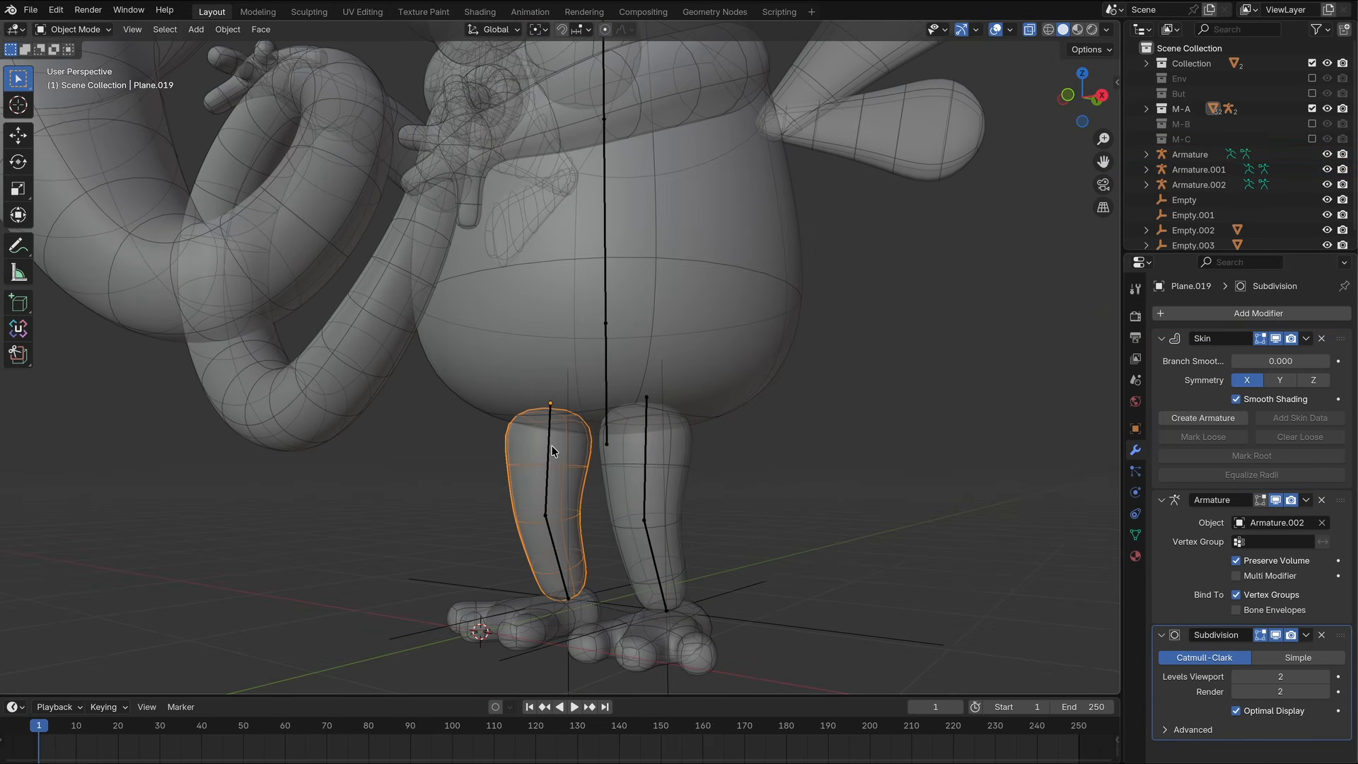
pyautogui.hotkey('ctrl', 'p')
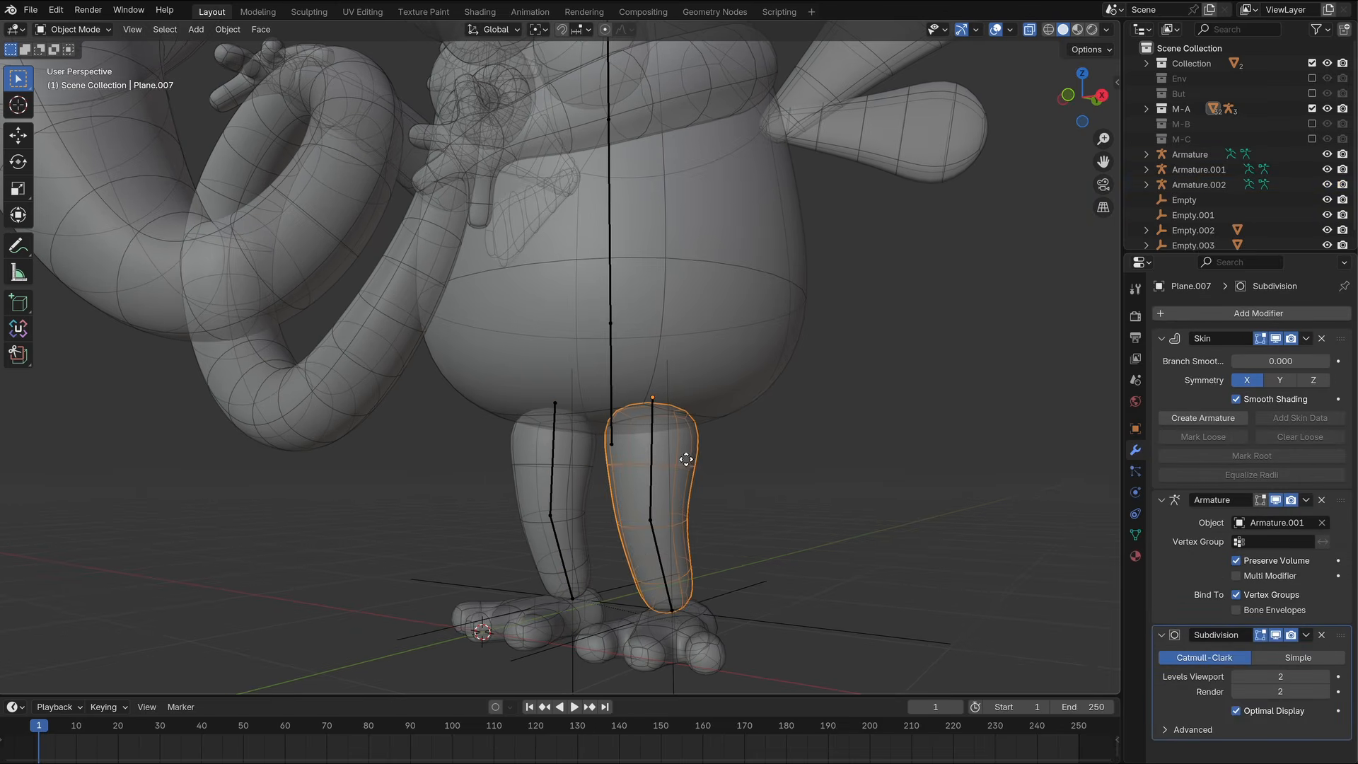
pyautogui.press('g')
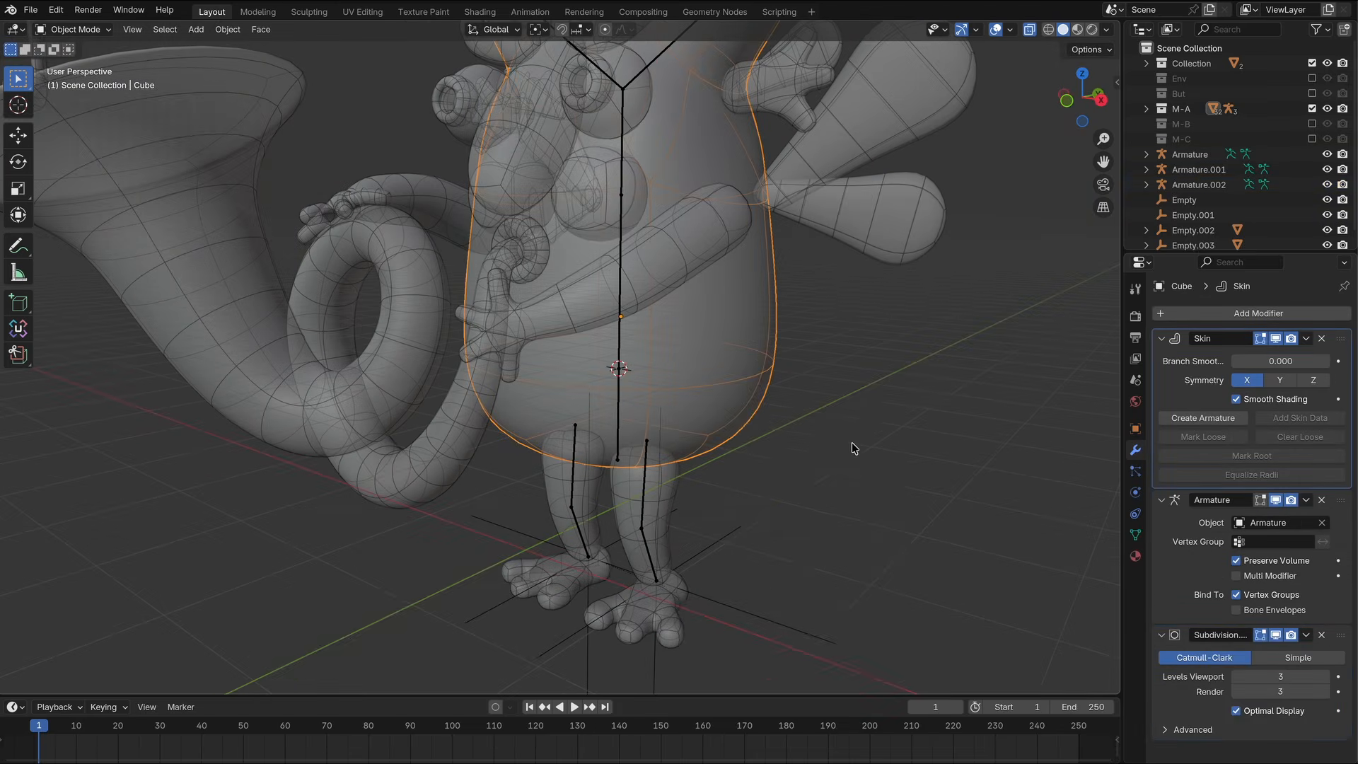
# Add a circle empty around the lower body at the 3D cursor as a main body control.
pyautogui.hotkey('shift', 'a')
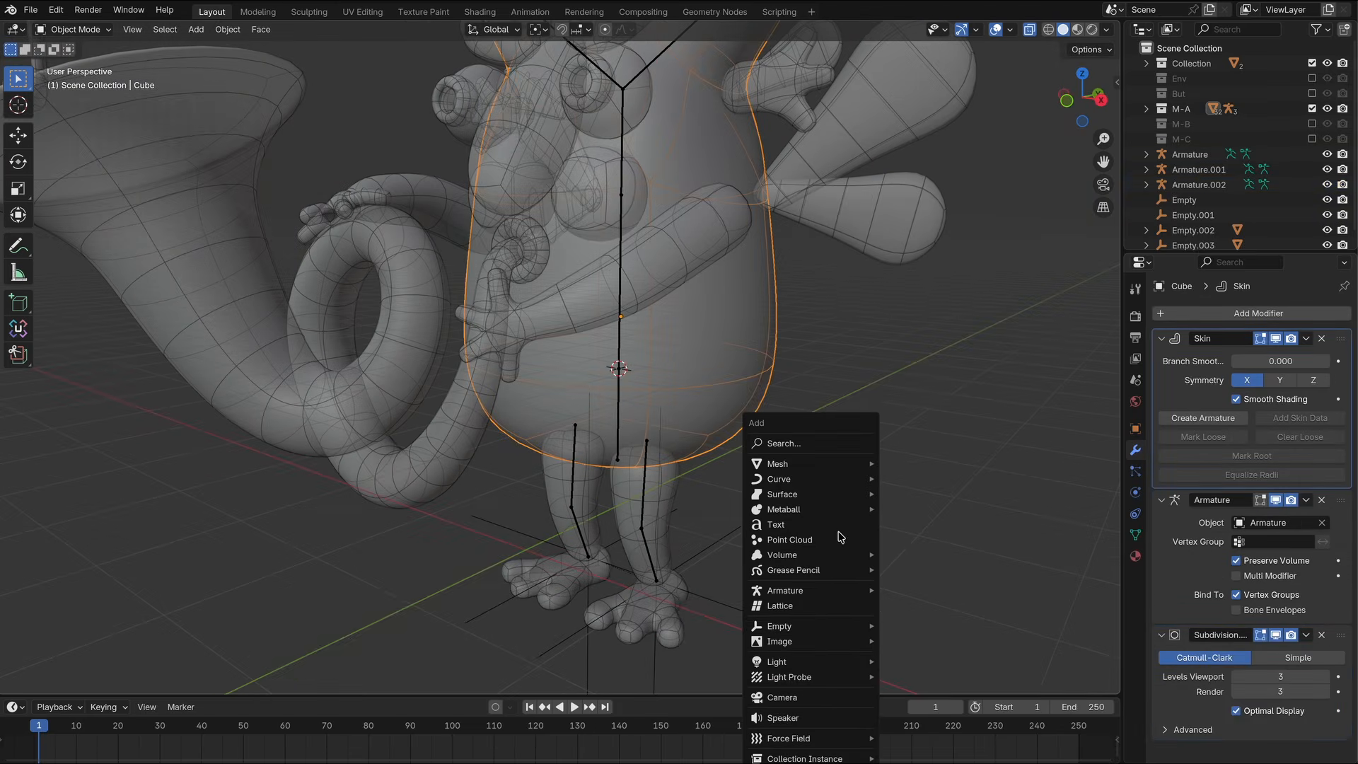
pyautogui.moveTo(841, 613)
pyautogui.click(918, 677)
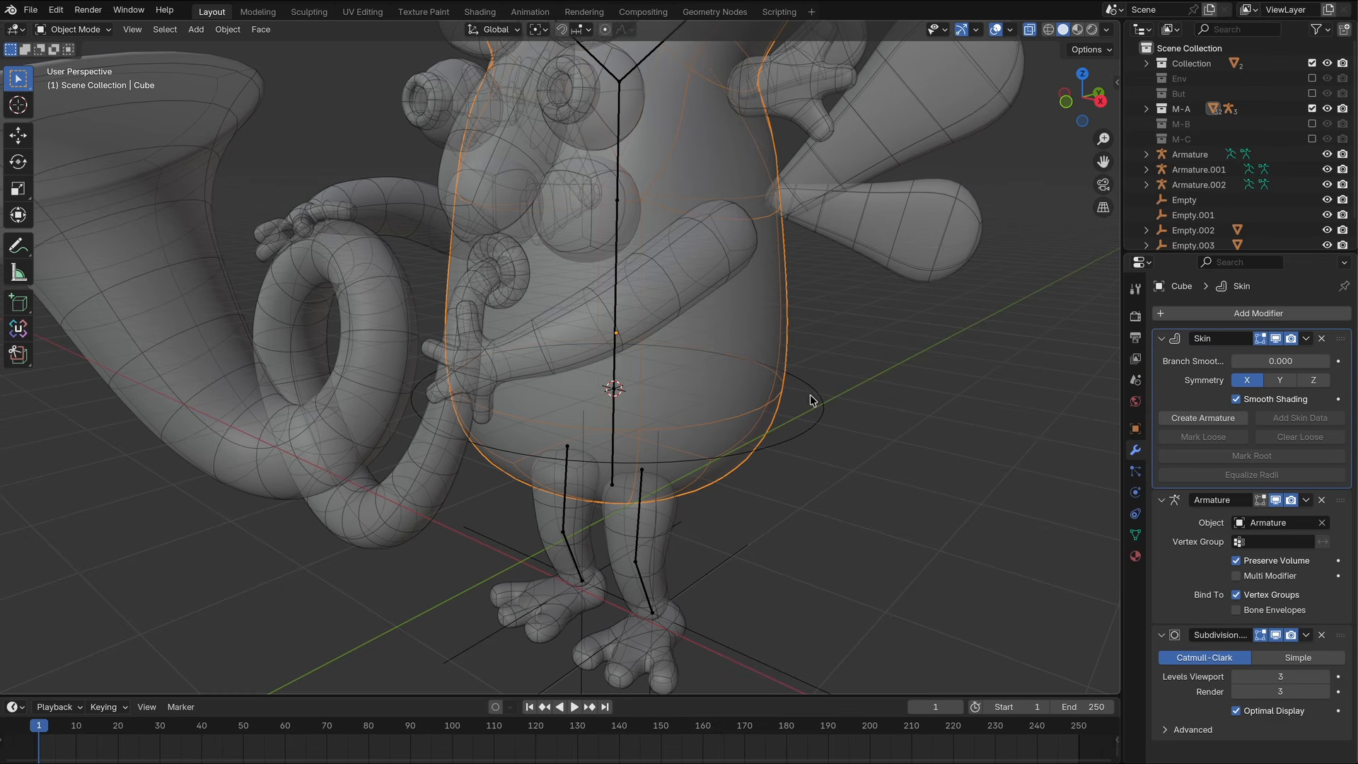
# Parent the body and both leg meshes to the circle empty using Object (Keep Transform).
pyautogui.keyDown('shift'); pyautogui.click(815, 396); pyautogui.keyUp('shift')
pyautogui.keyDown('shift'); pyautogui.click(623, 516); pyautogui.keyUp('shift')
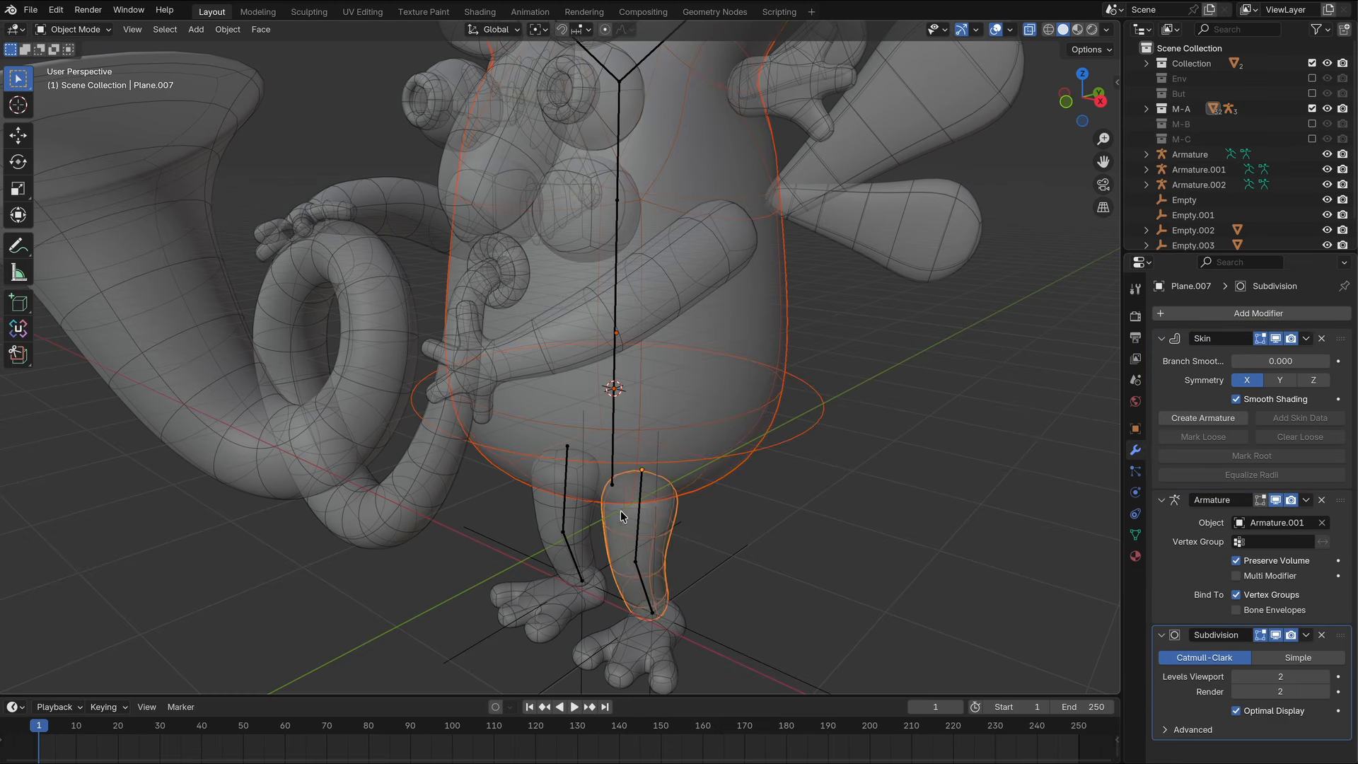
pyautogui.keyDown('shift'); pyautogui.click(818, 422); pyautogui.keyUp('shift')
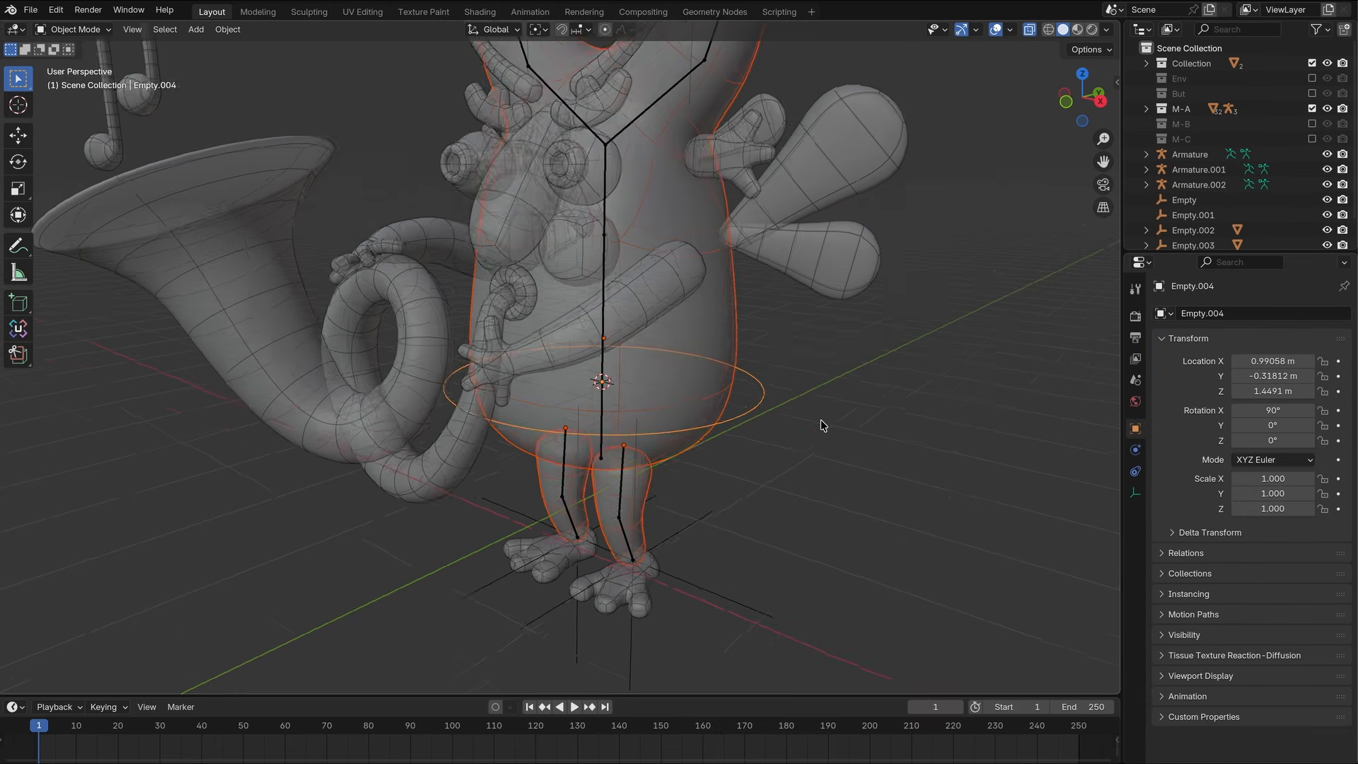
pyautogui.hotkey('ctrl', 'p')
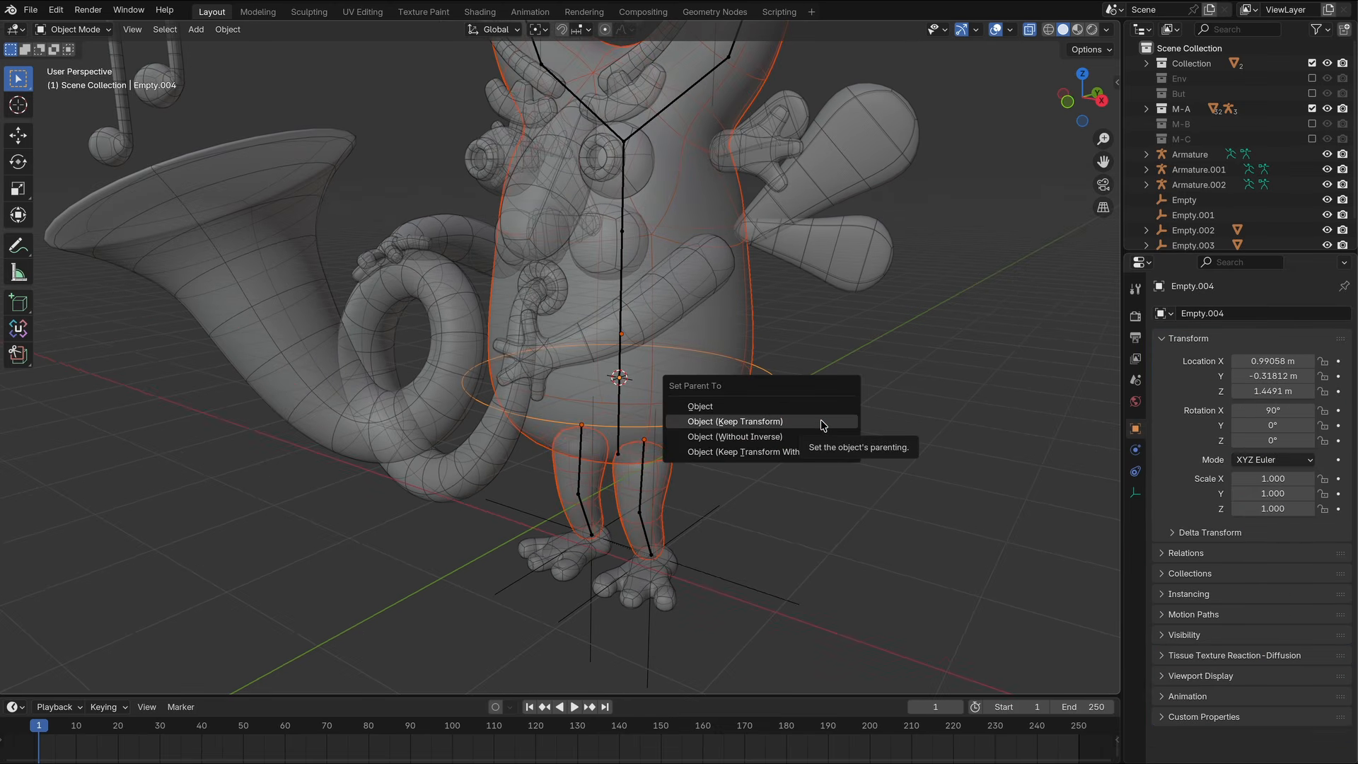
pyautogui.click(821, 424)
pyautogui.click(782, 416)
pyautogui.click(766, 398)
# Try moving and rotating the circle empty to test the body and leg rig.
pyautogui.scroll(-1, 762, 388)
pyautogui.keyDown('shift'); pyautogui.moveTo(758, 378); pyautogui.dragTo(758, 476, button='middle'); pyautogui.keyUp('shift')
pyautogui.press('g')
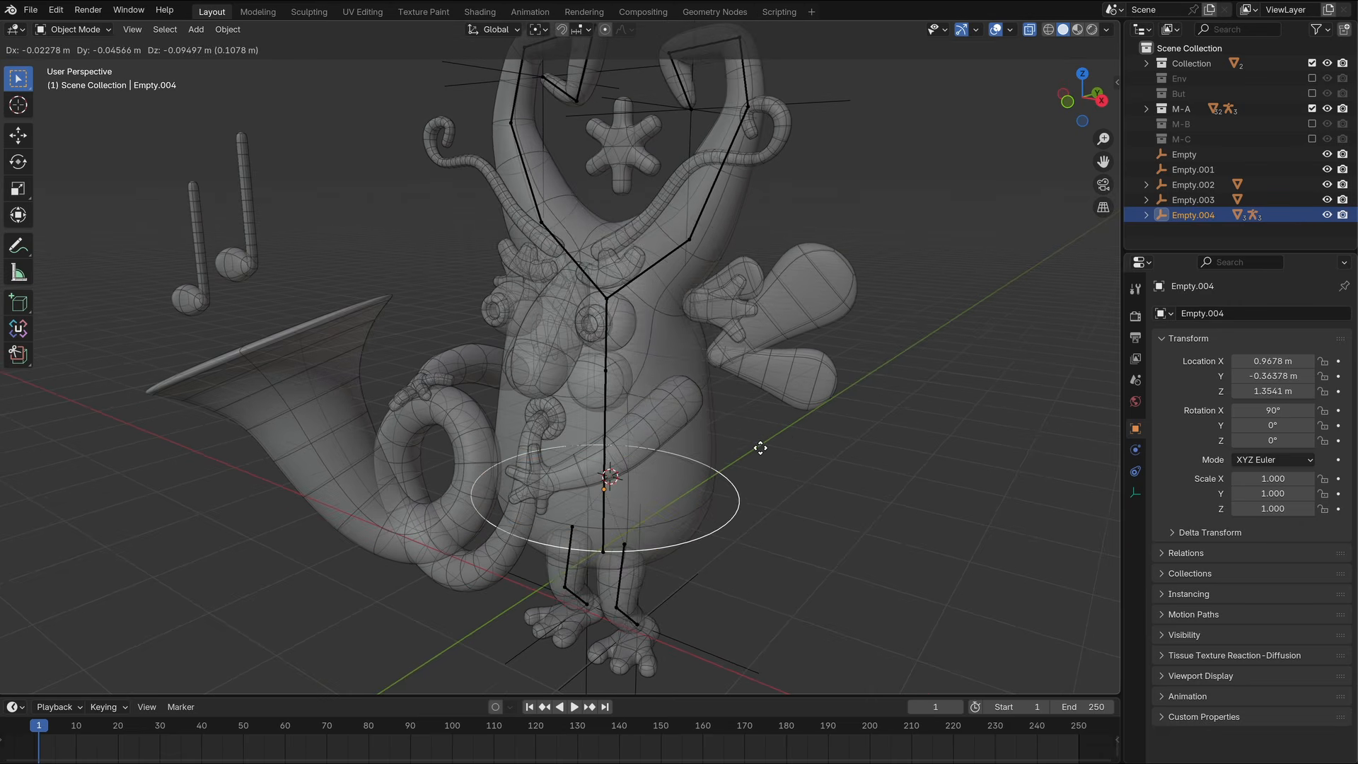
pyautogui.press('r')
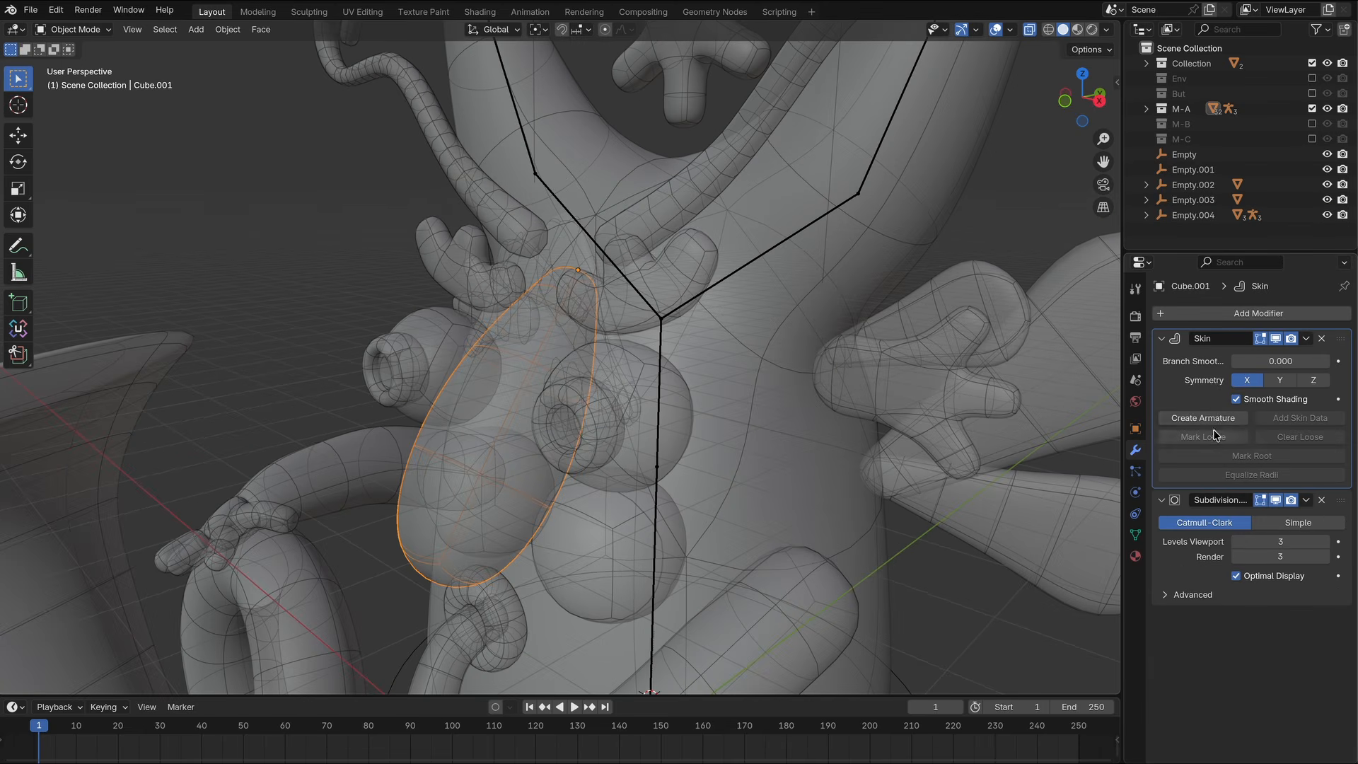
# Try creating an armature from the nose's Skin modifier and rotating its middle bone in Pose Mode.
pyautogui.click(1227, 420)
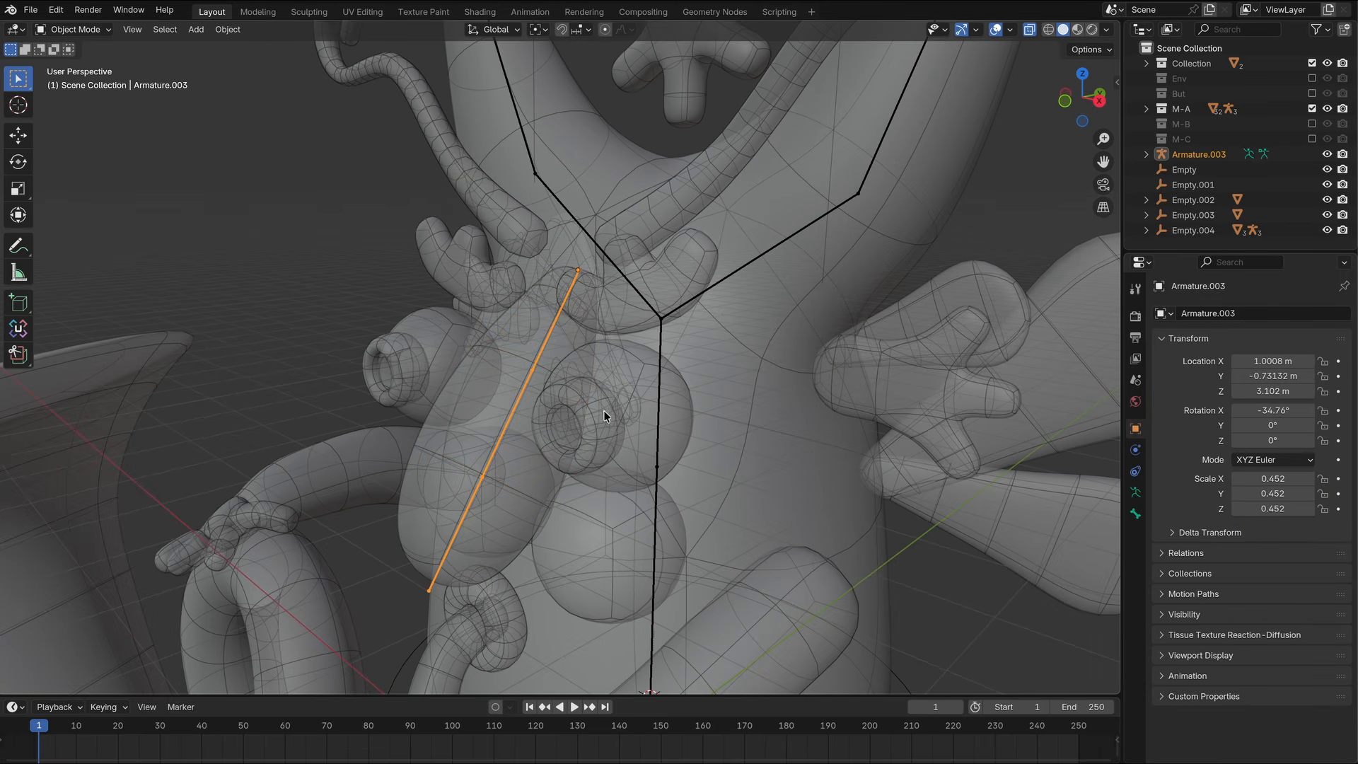
pyautogui.click(73, 29)
pyautogui.click(67, 79)
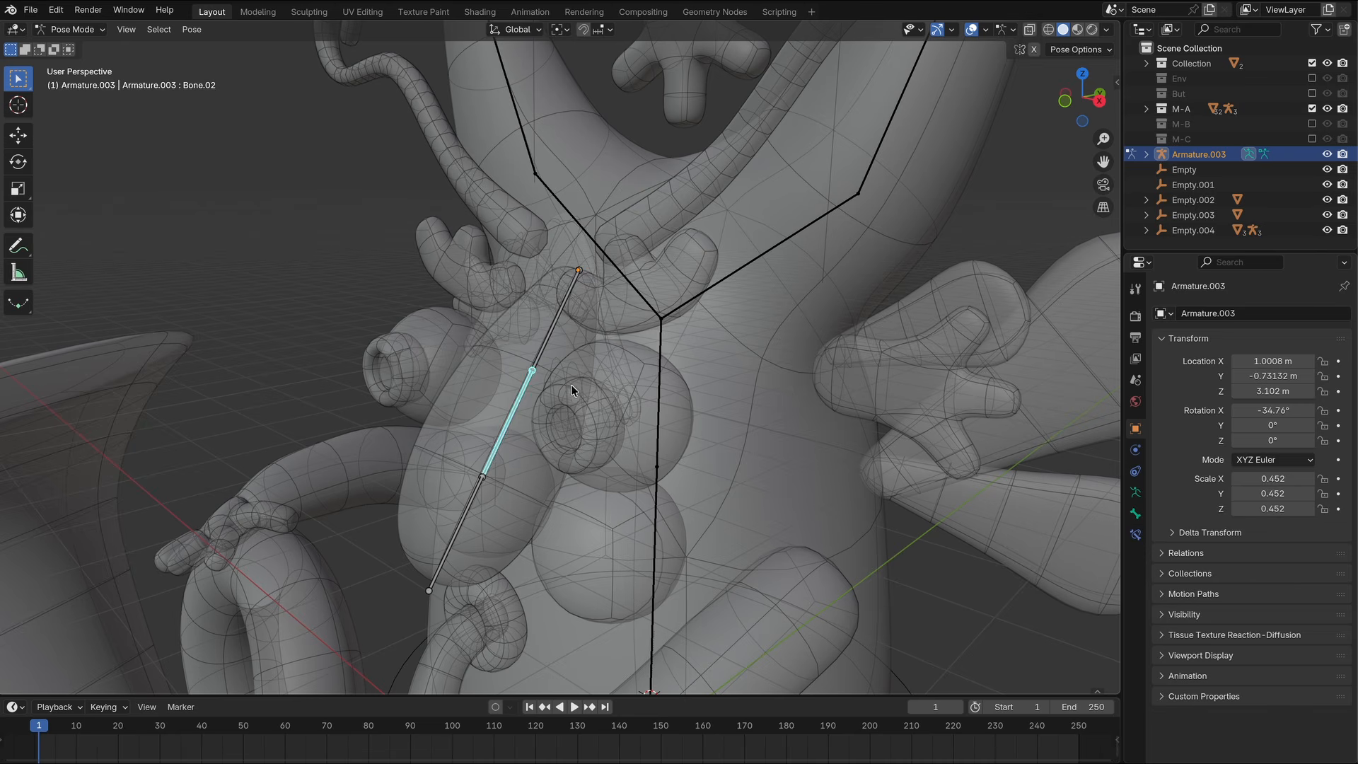
pyautogui.press('r')
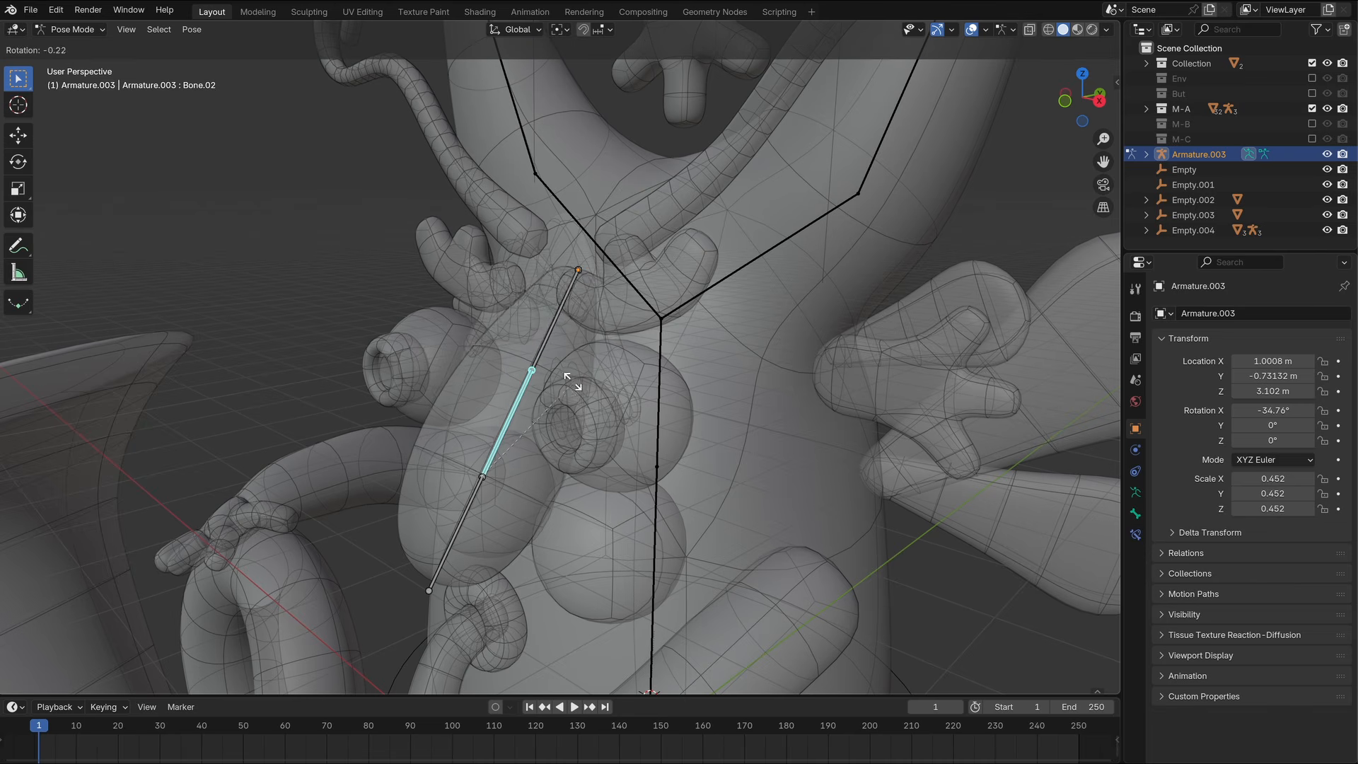
pyautogui.rightClick(579, 379)
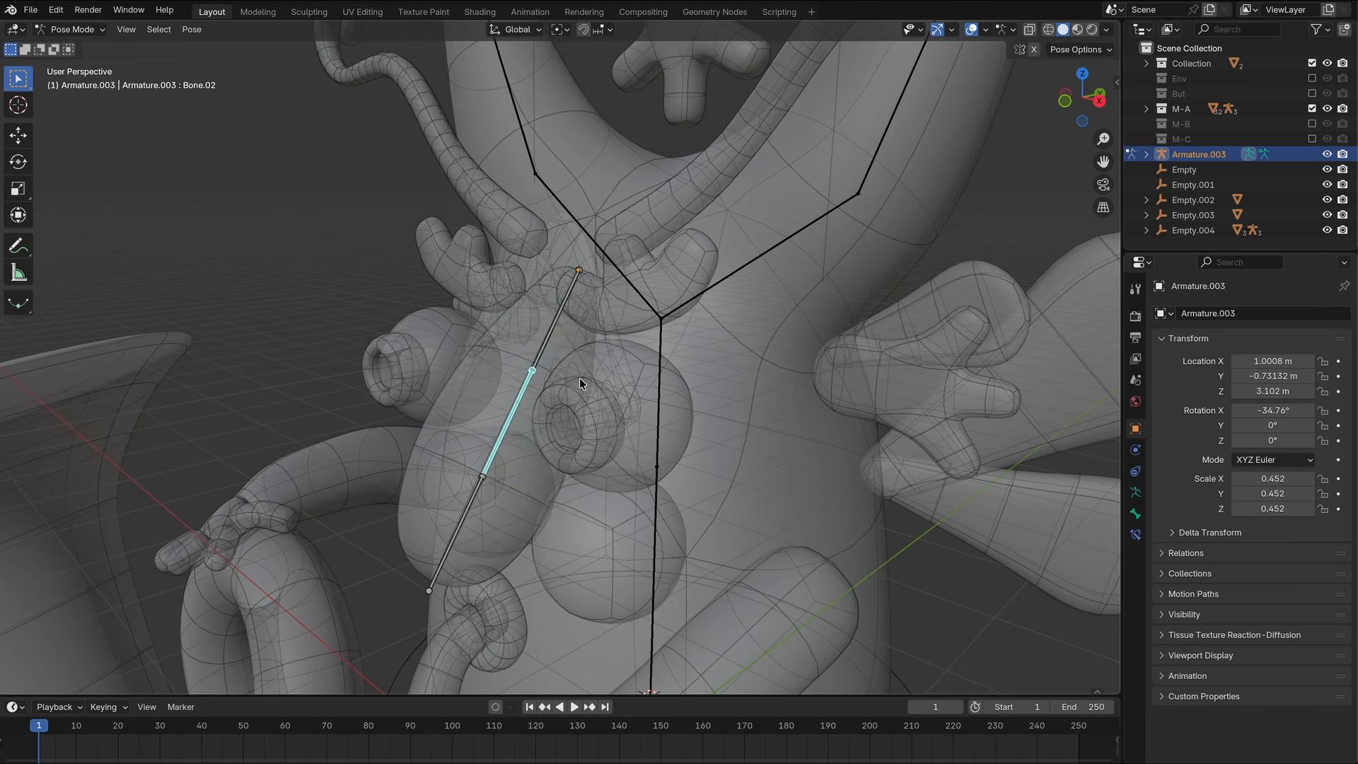
# Recreate the nose's armature from its Skin modifier and test-rotate its uppermost bone in Pose Mode.
pyautogui.press('Tab')
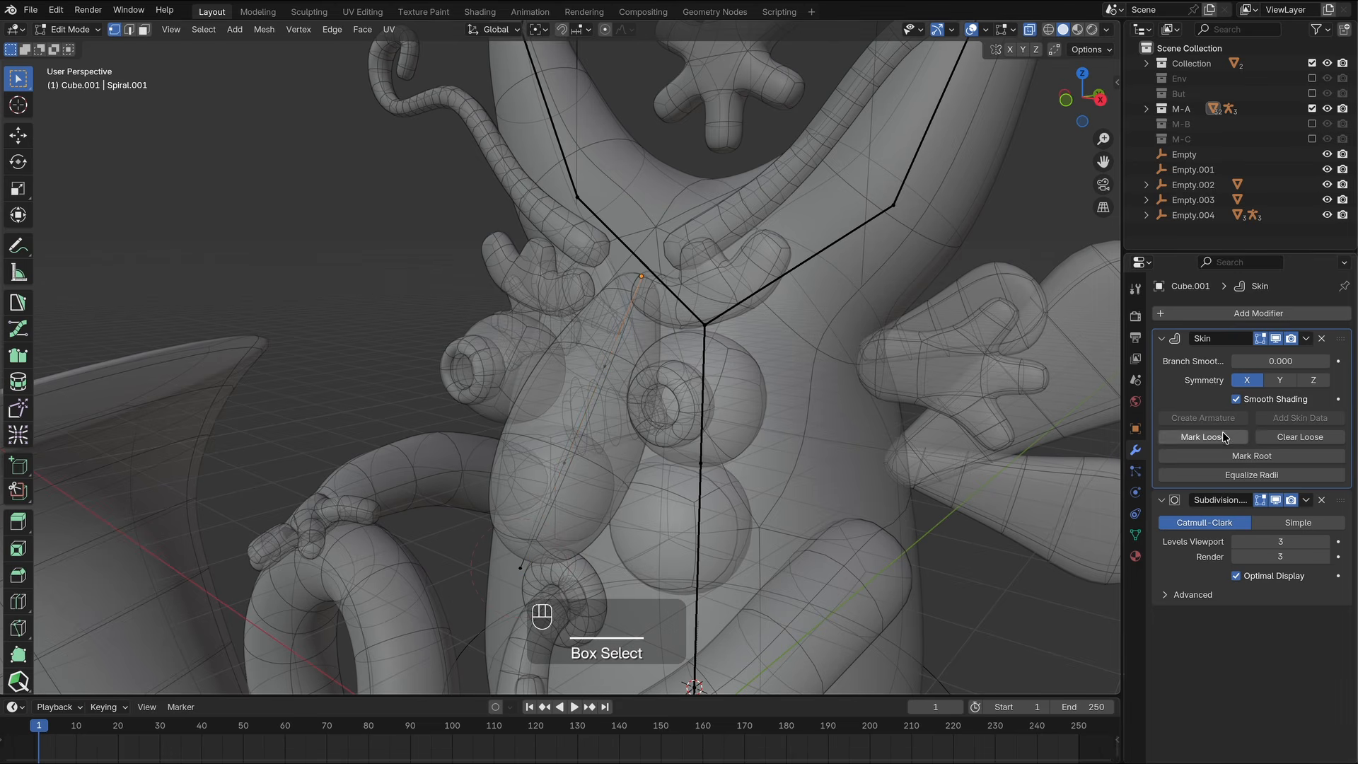
pyautogui.press('Tab')
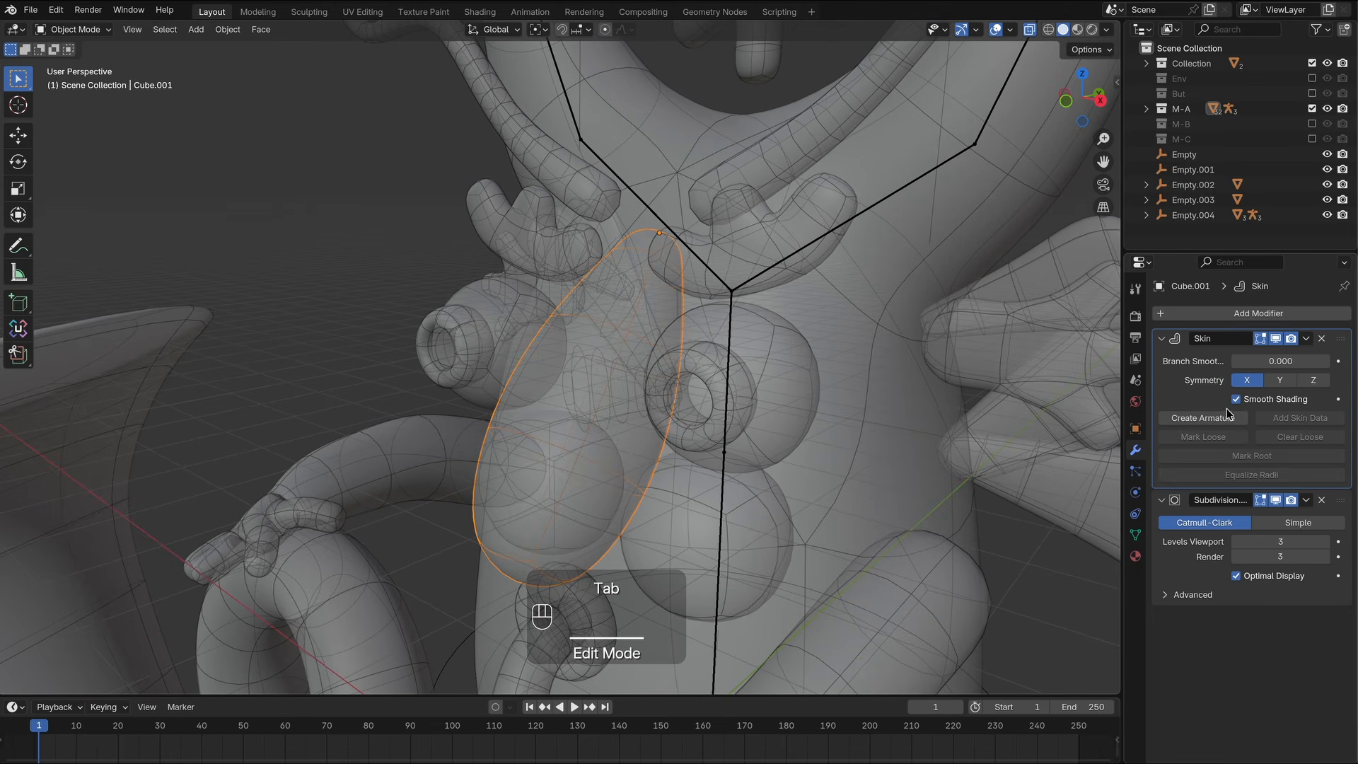
pyautogui.click(1228, 417)
pyautogui.hotkey('ctrl', 'Tab')
pyautogui.click(619, 287)
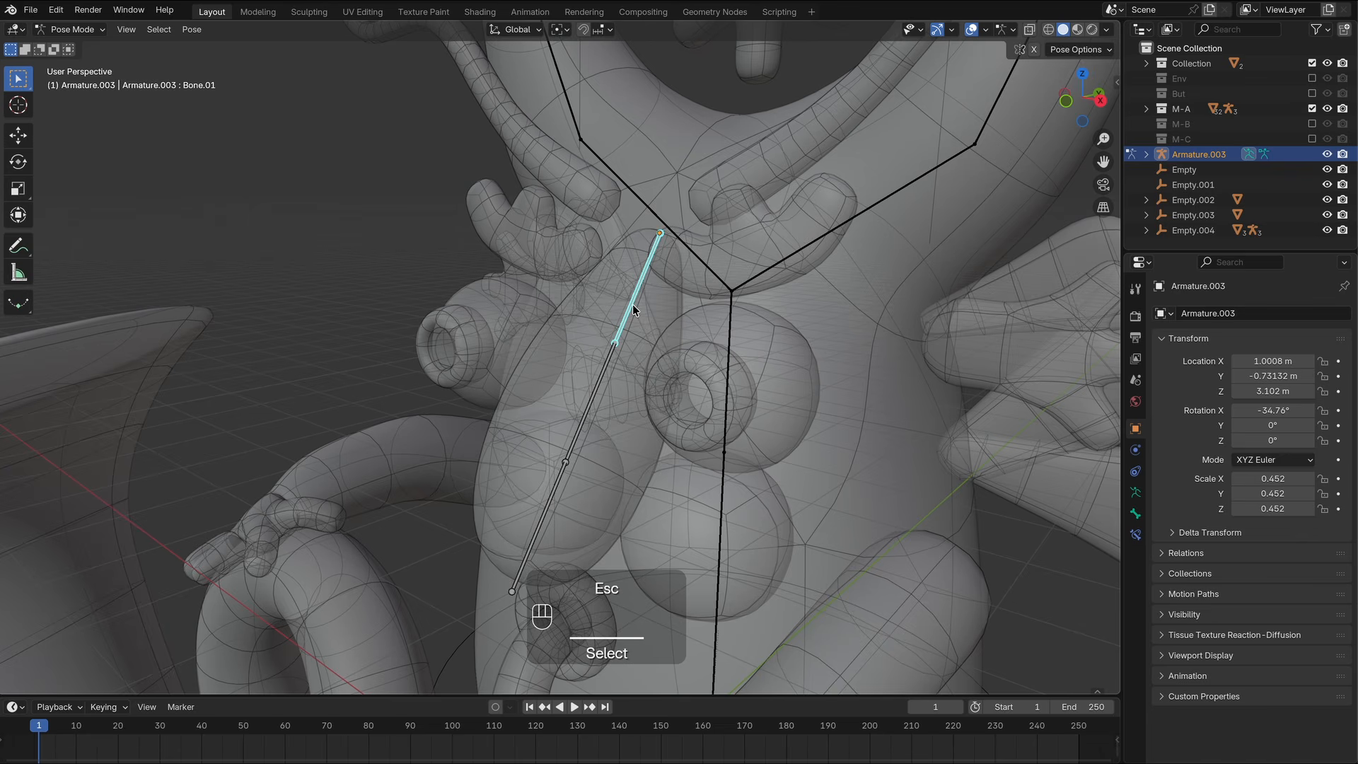
pyautogui.press('r')
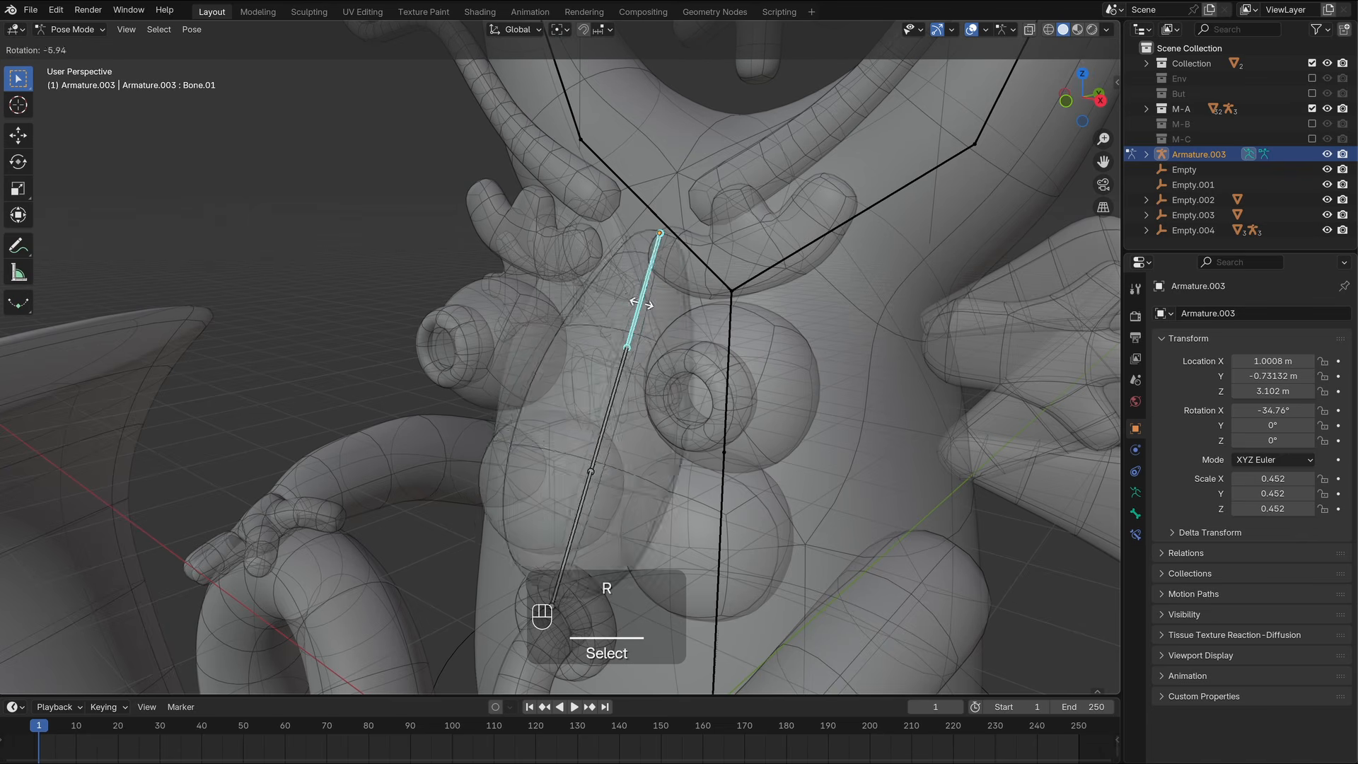
pyautogui.press('Escape')
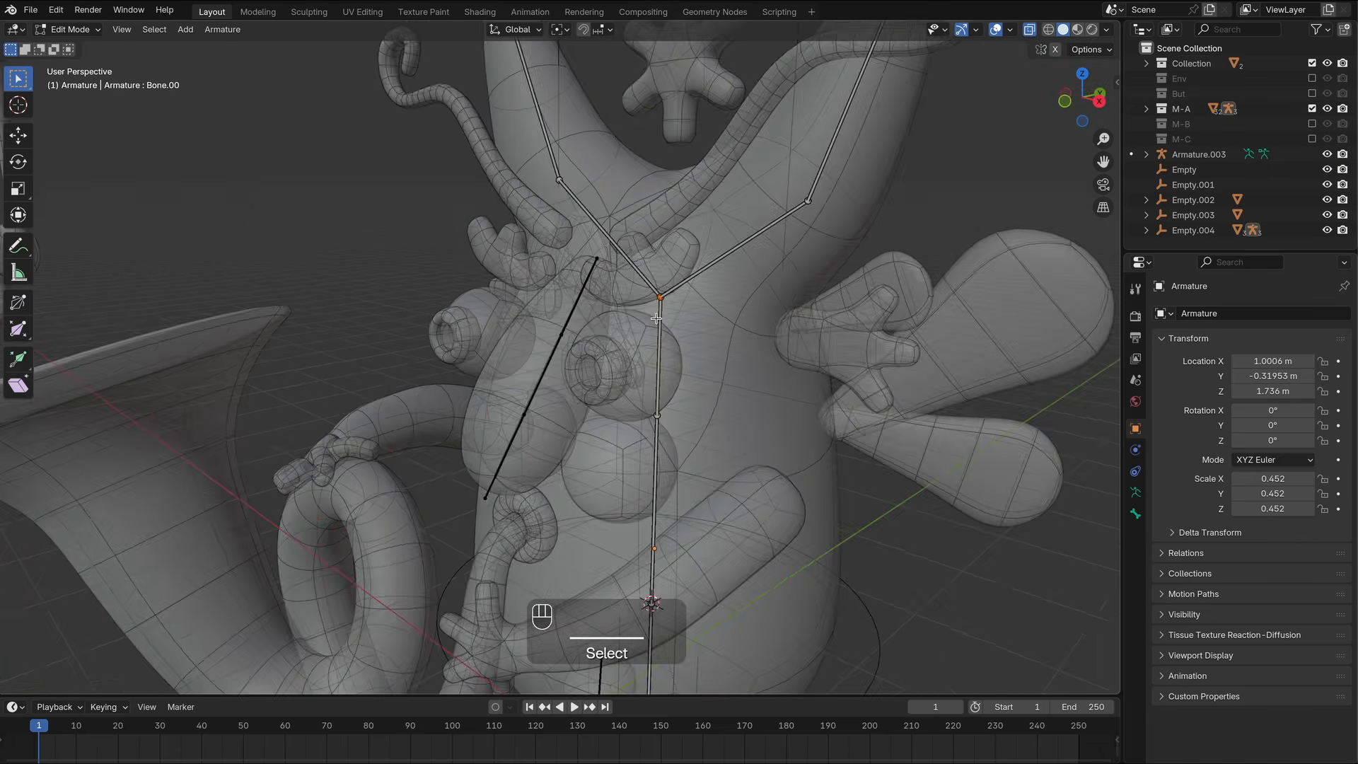
# Extrude two bones from the body armature's upper junction, one straight forward and one about 0.23 m up to the top of the nose armature.
pyautogui.moveTo(656, 318); pyautogui.dragTo(846, 339, button='middle')
pyautogui.scroll(4, 845, 338)
pyautogui.press('e')
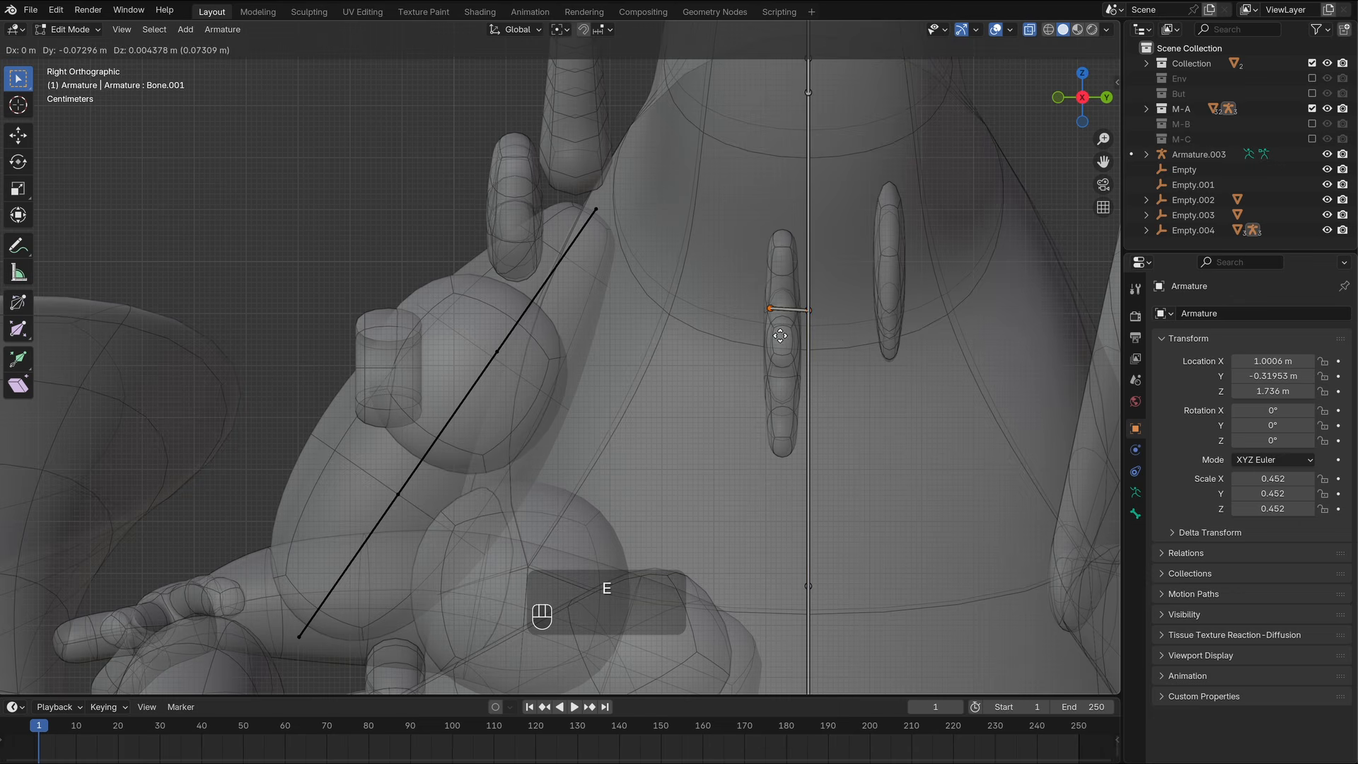
pyautogui.click(698, 339)
pyautogui.click(737, 336)
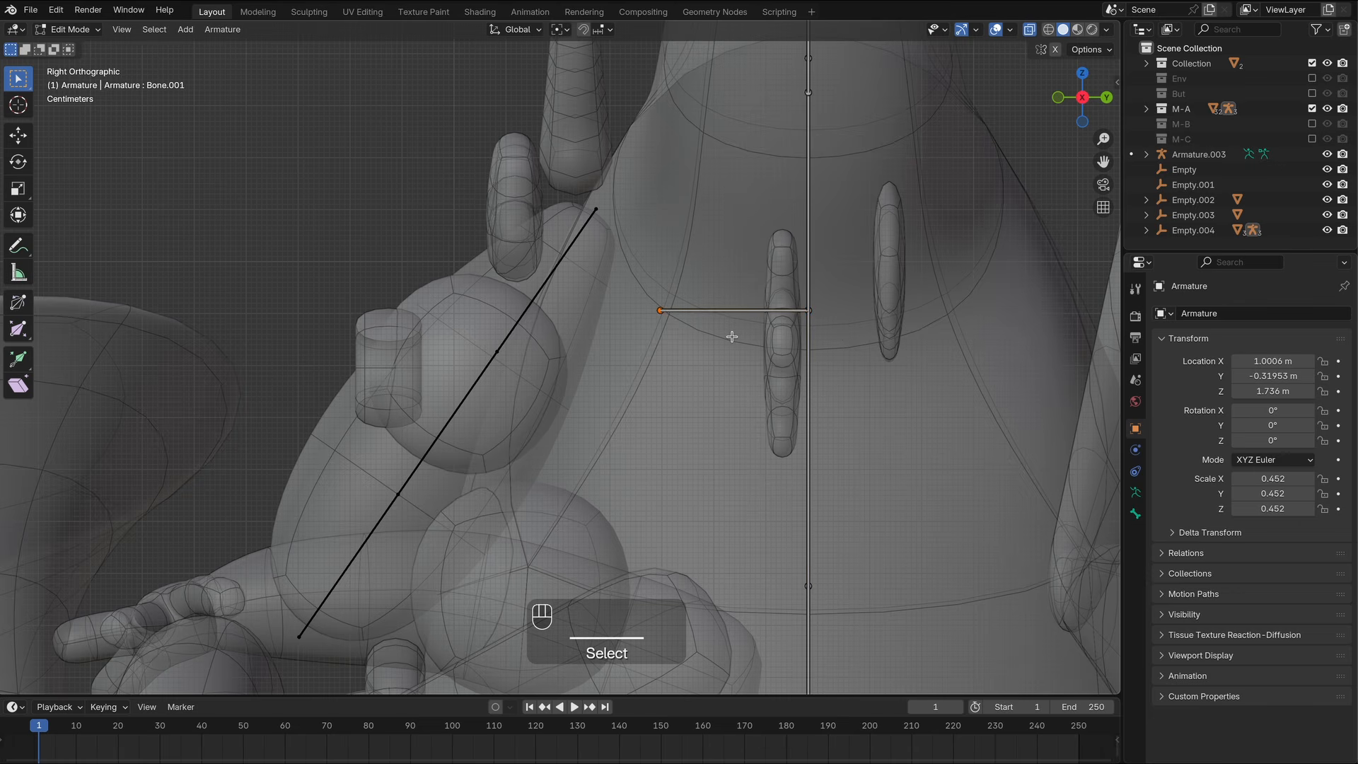
pyautogui.press('e')
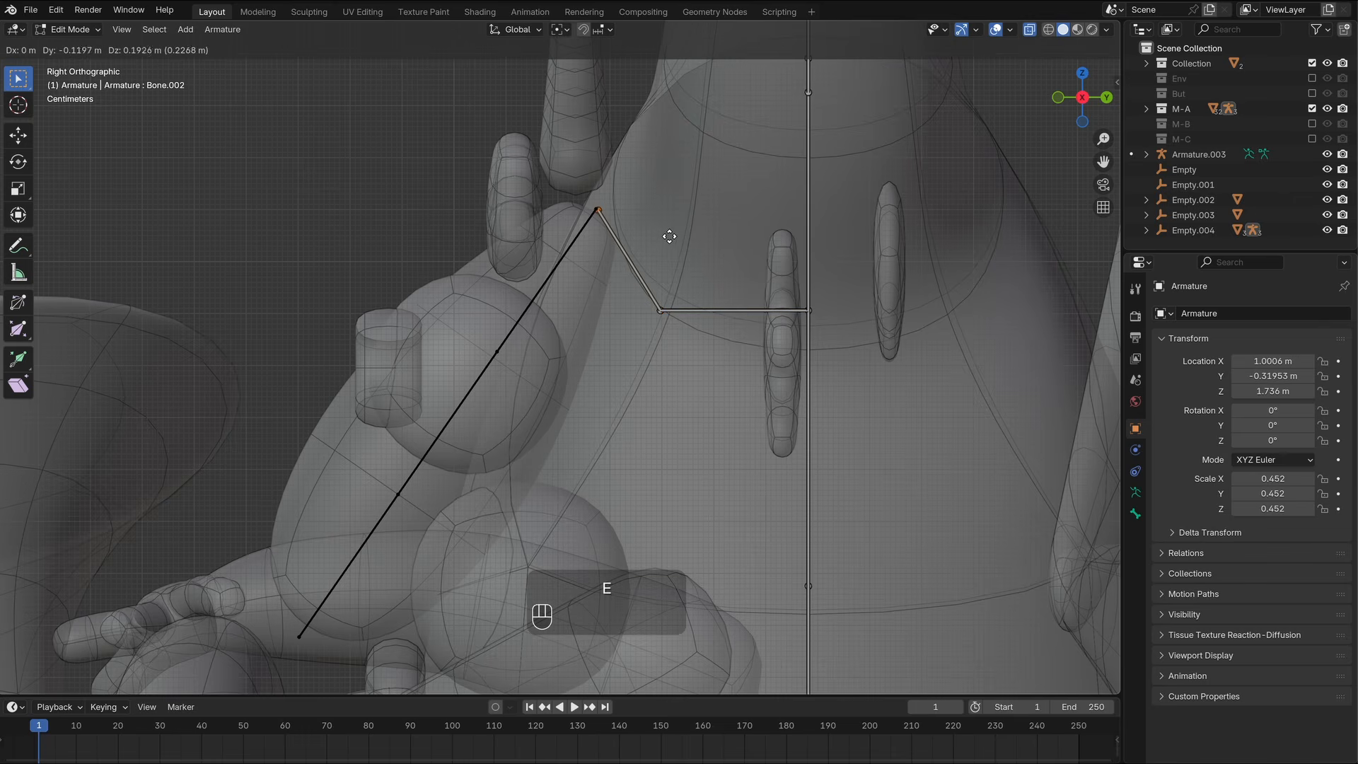
pyautogui.click(669, 235)
pyautogui.moveTo(668, 235); pyautogui.dragTo(756, 313, button='middle')
pyautogui.press('Tab')
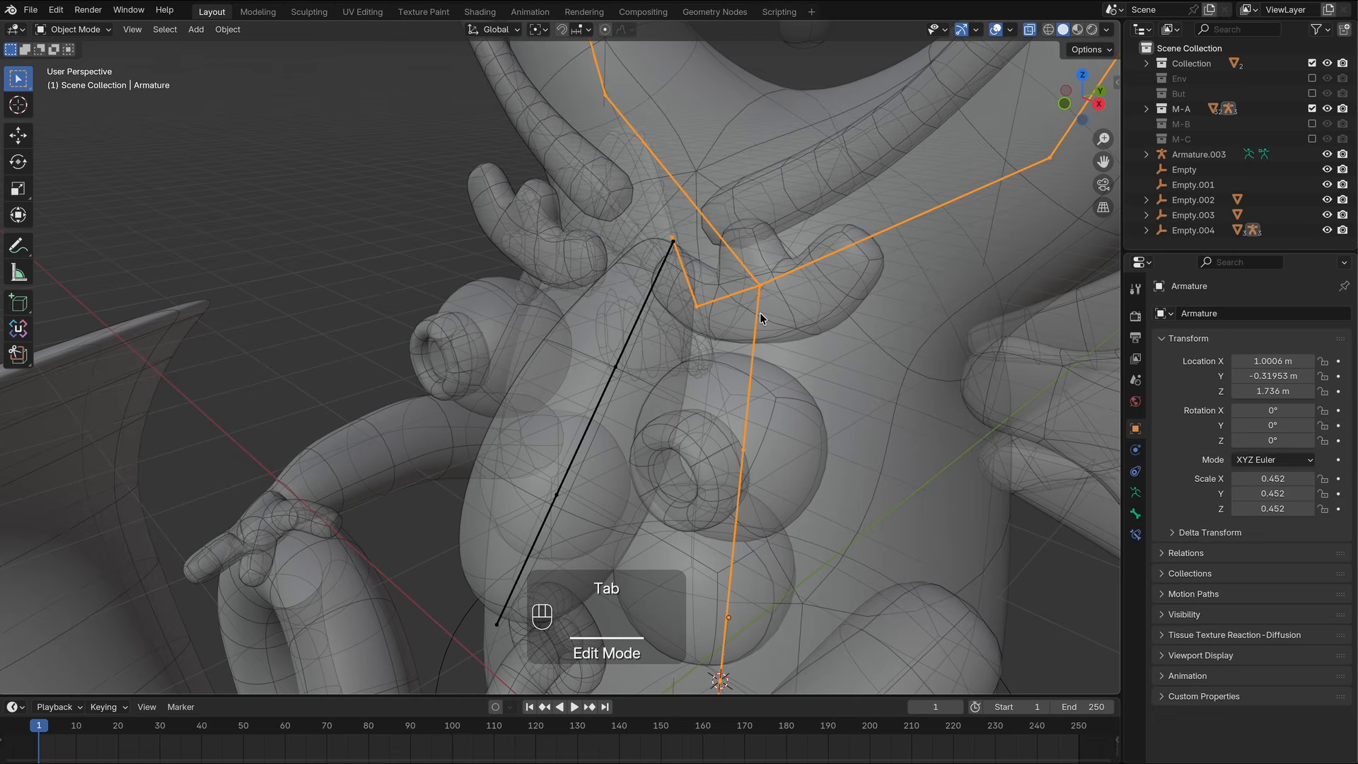
# Parent the nose mesh to the body armature's extruded end bone using Bone, and test-move the circle empty.
pyautogui.click(736, 296)
pyautogui.click(610, 295)
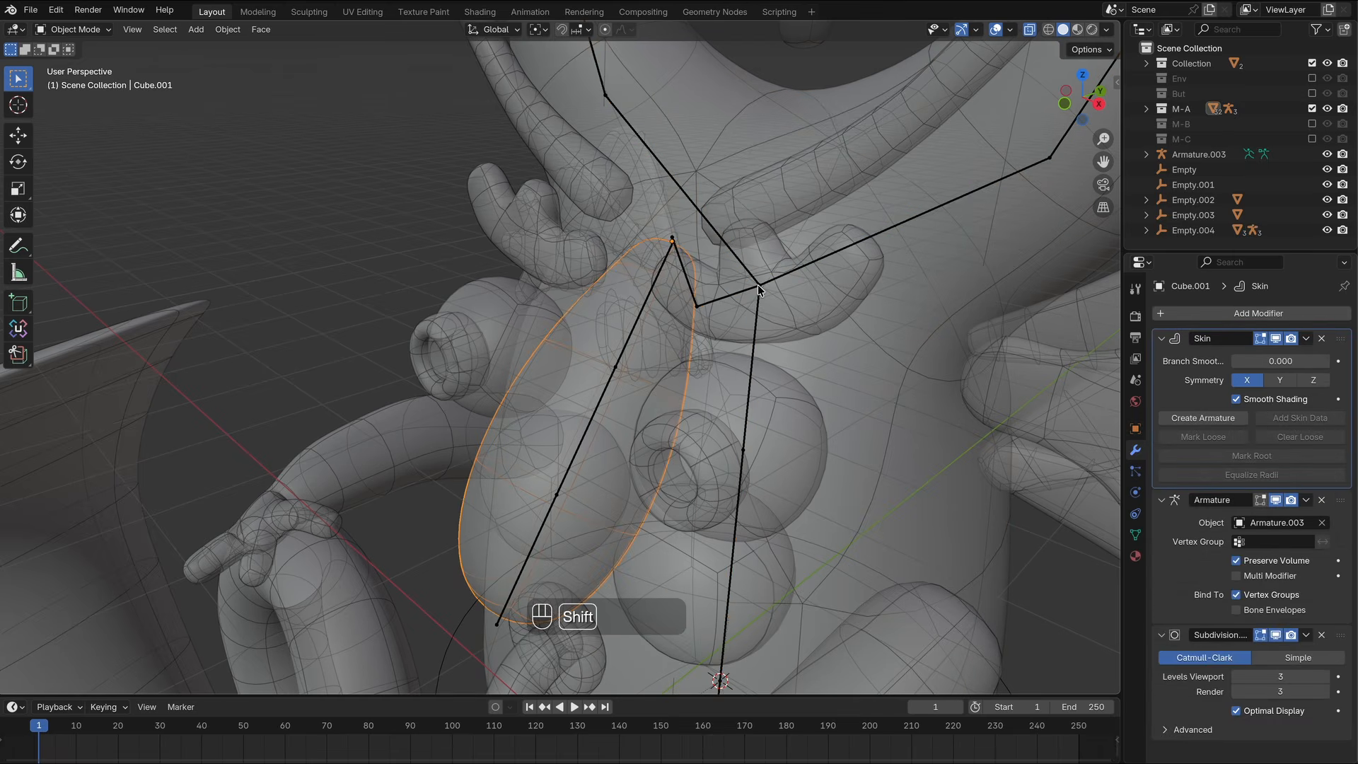
pyautogui.keyDown('shift'); pyautogui.click(757, 284); pyautogui.keyUp('shift')
pyautogui.click(75, 30)
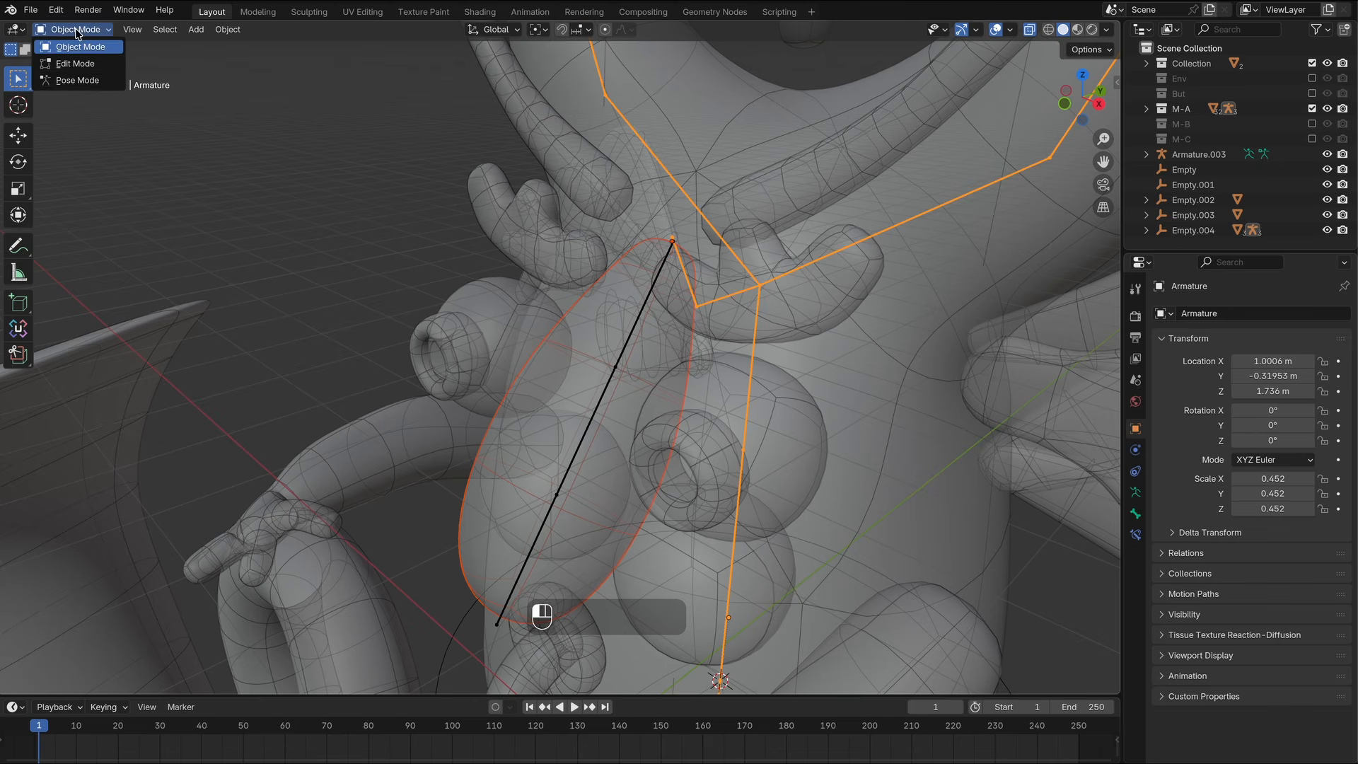
pyautogui.click(78, 81)
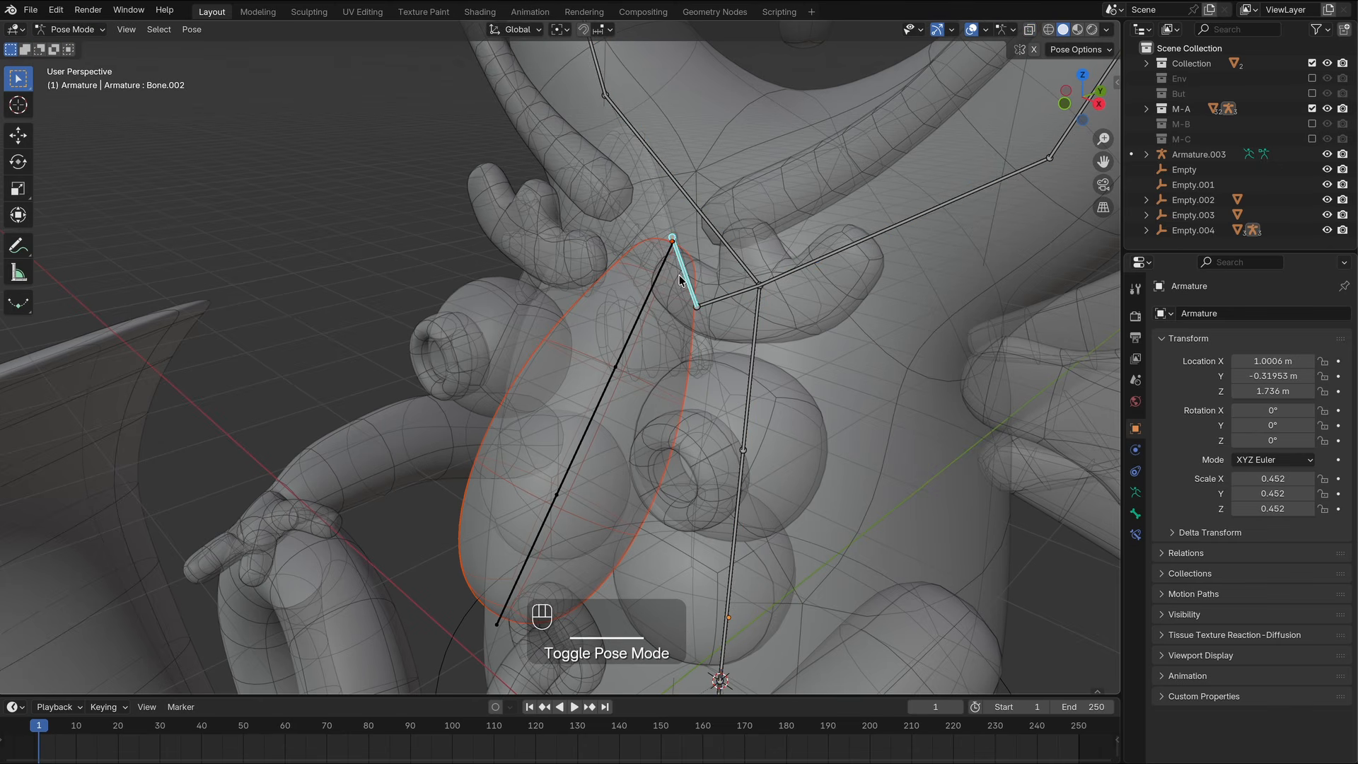
pyautogui.hotkey('ctrl', 'p')
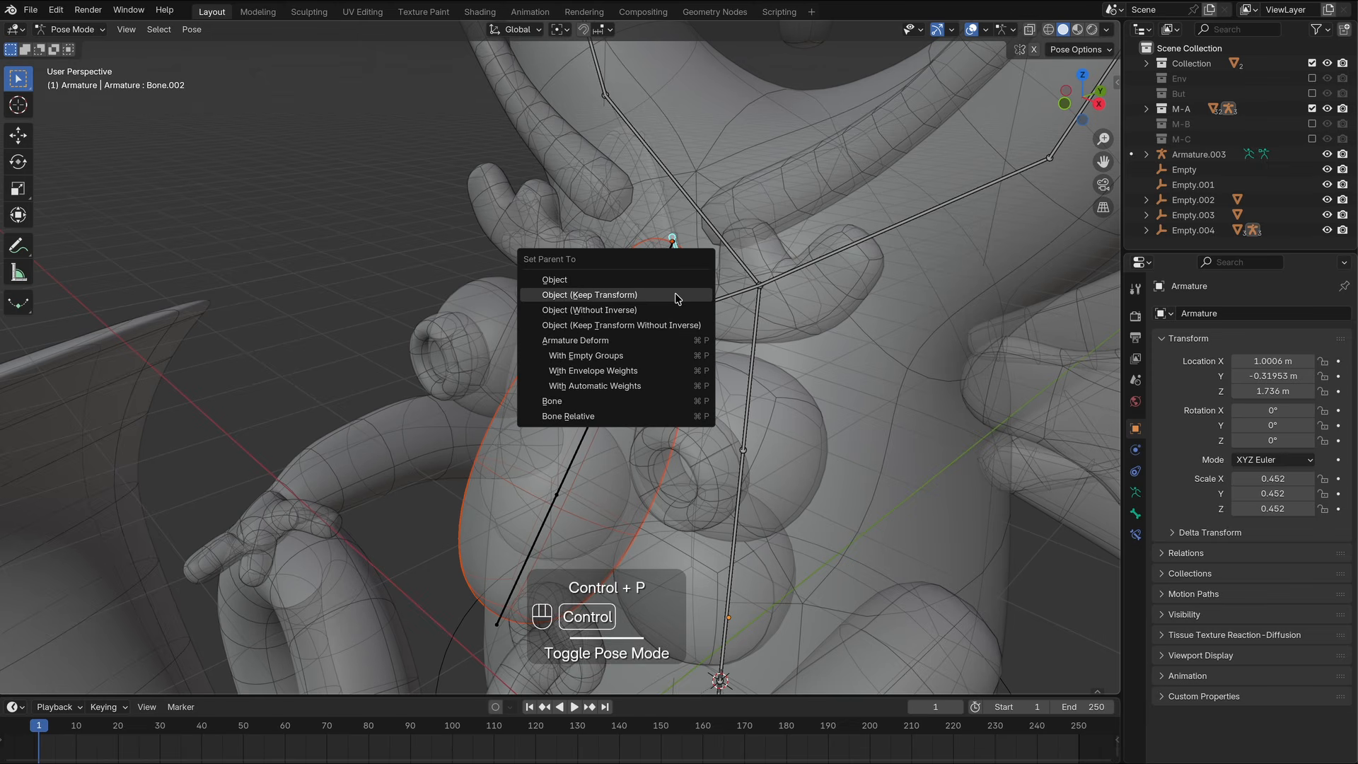
pyautogui.click(639, 400)
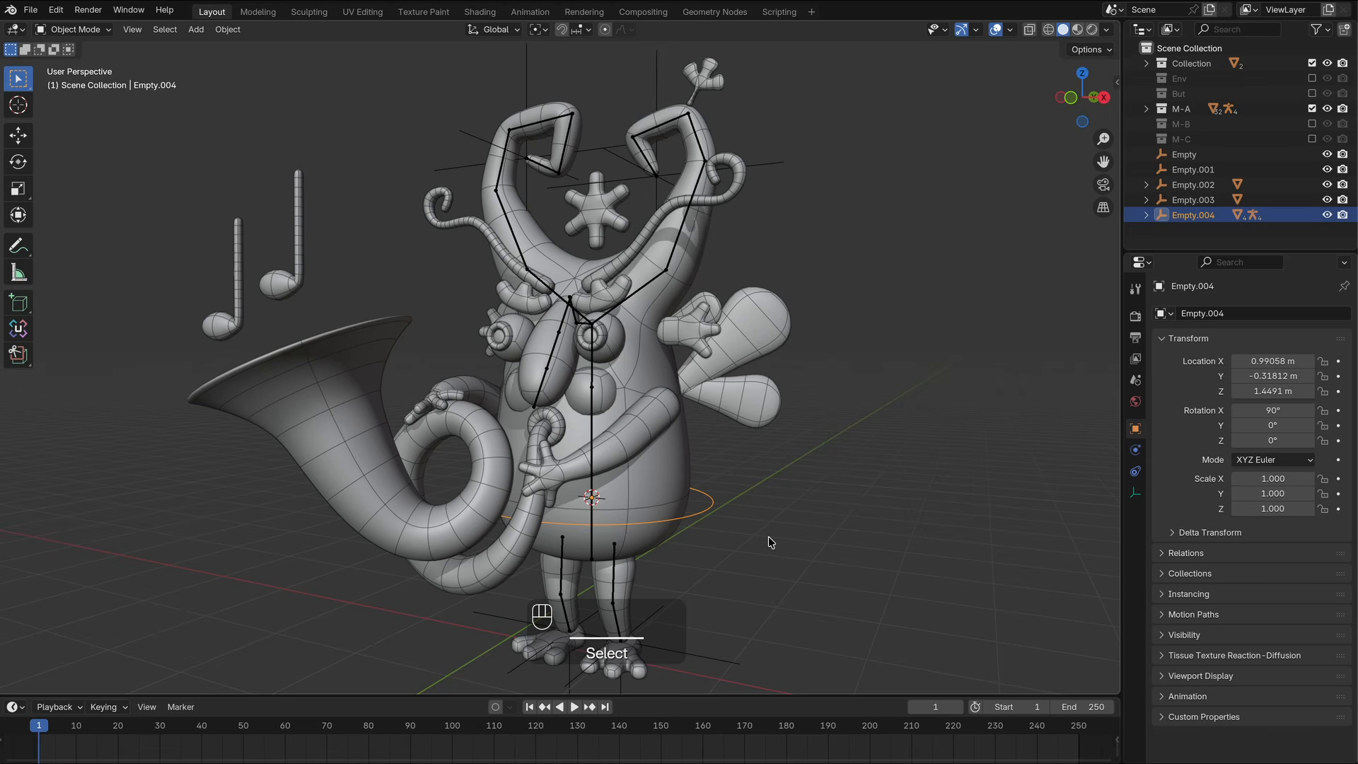
pyautogui.press('g')
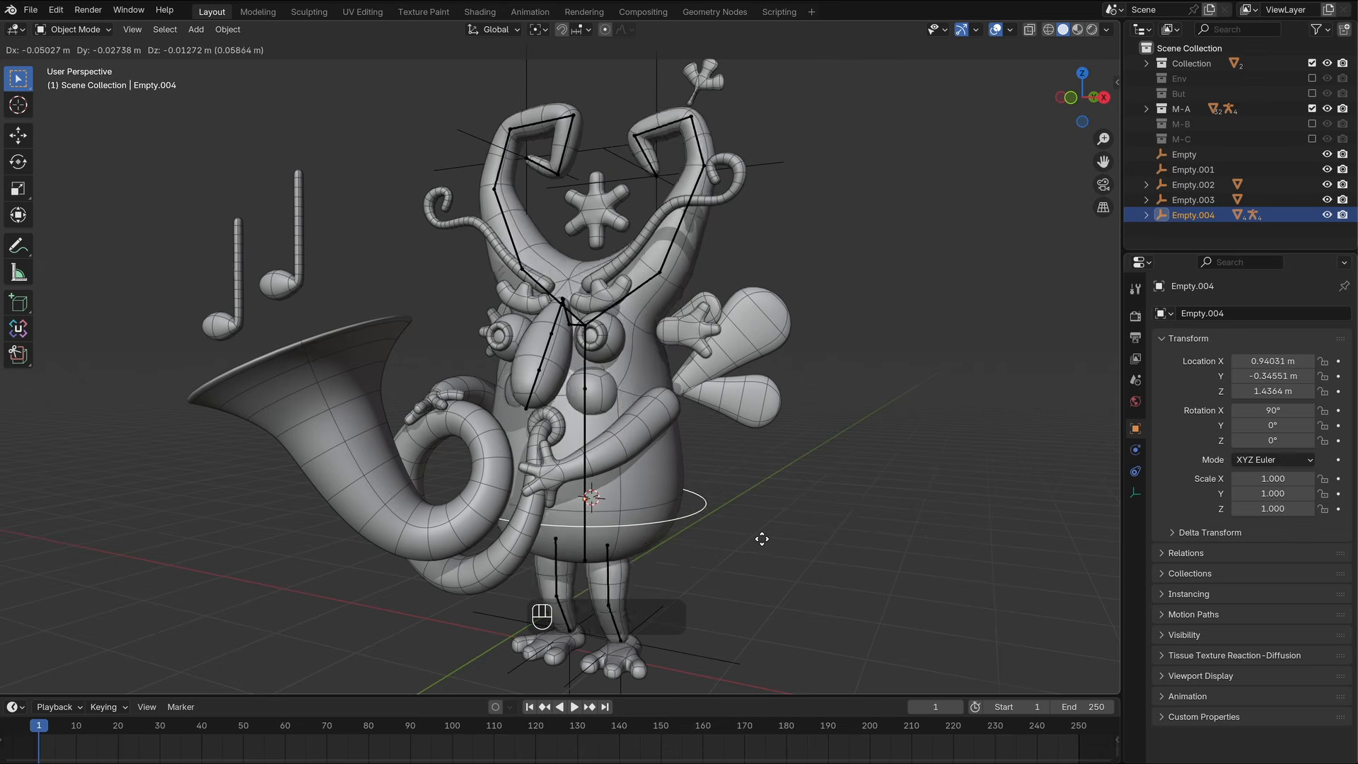
# Extrude a bone from the body armature's spine joint forward to the saxophone's mouthpiece, and select the saxophone in Object Mode.
pyautogui.click(655, 328)
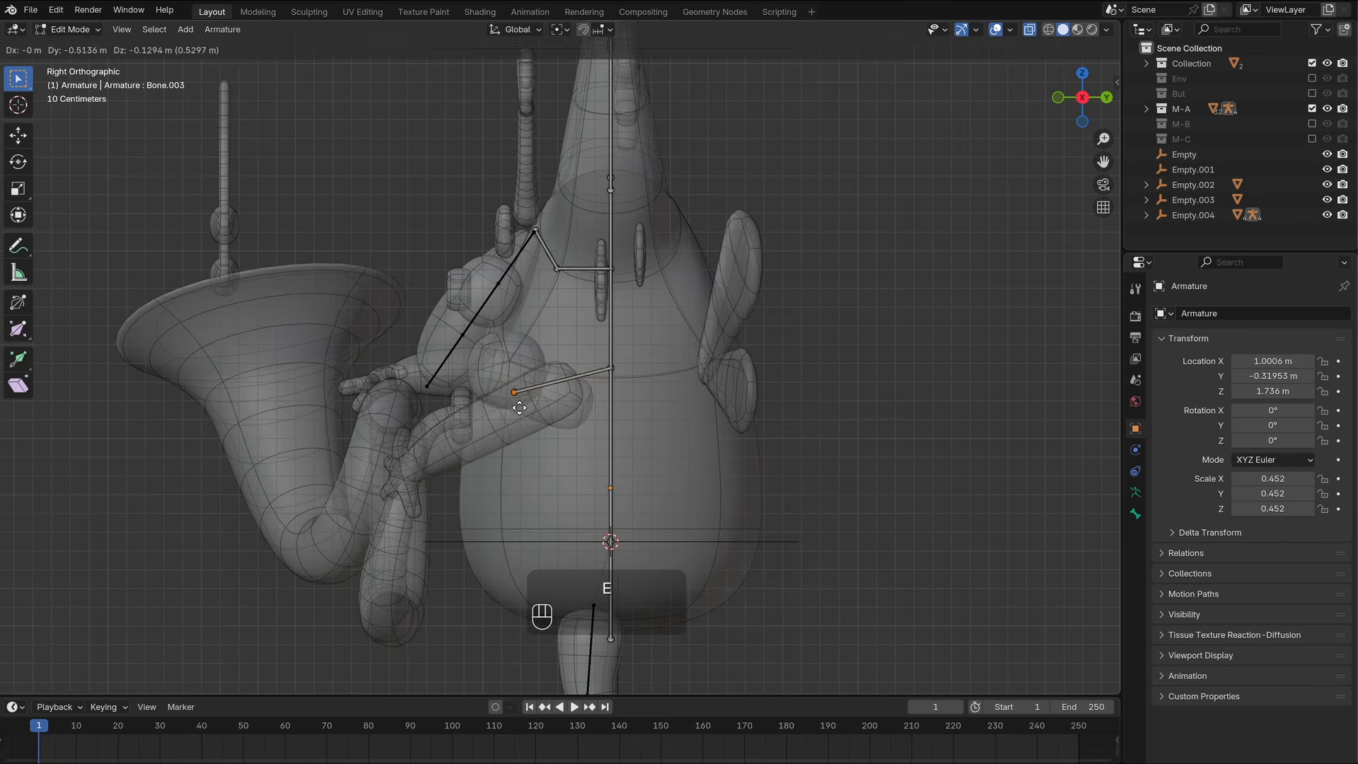
pyautogui.click(509, 410)
pyautogui.click(514, 443)
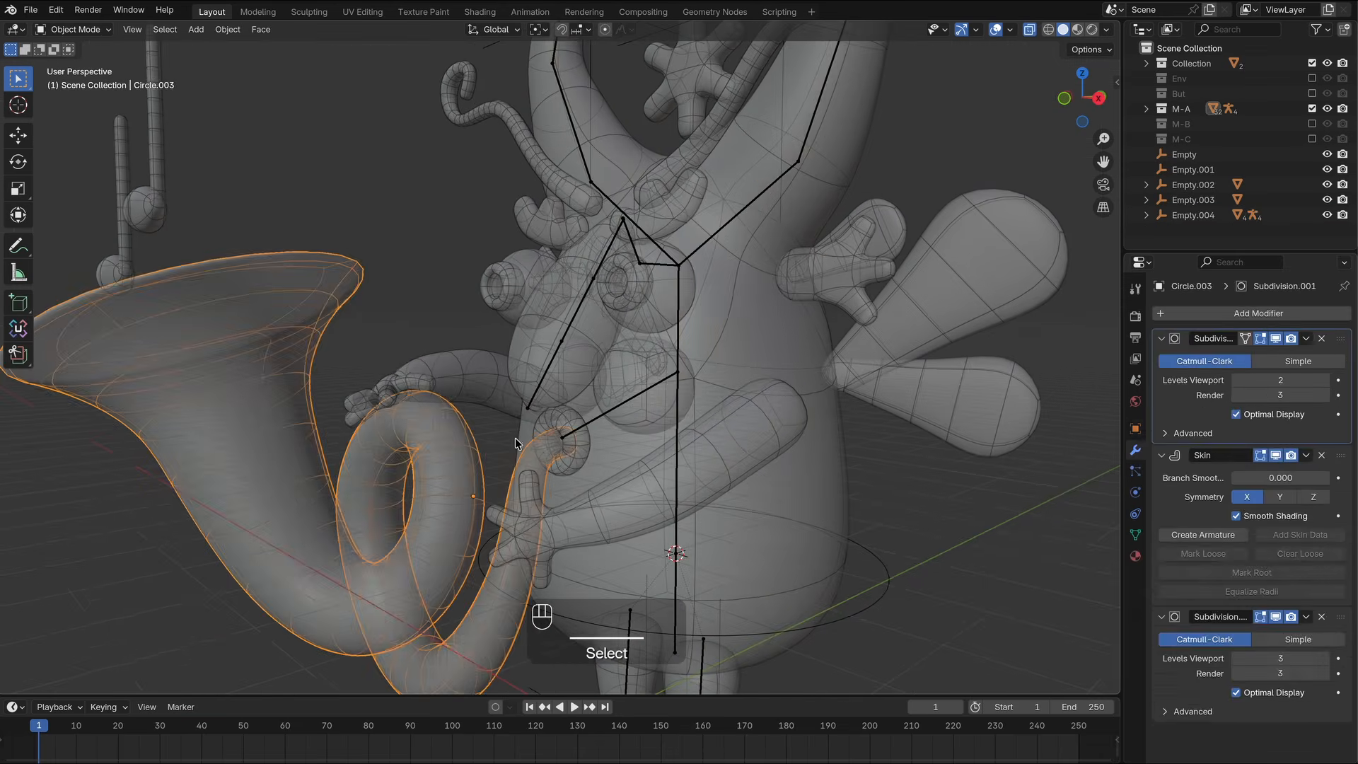
# Parent the saxophone to the body armature bone that reaches its mouthpiece, using Bone in Pose Mode.
pyautogui.keyDown('shift'); pyautogui.click(601, 415); pyautogui.keyUp('shift')
pyautogui.hotkey('ctrl', 'Tab')
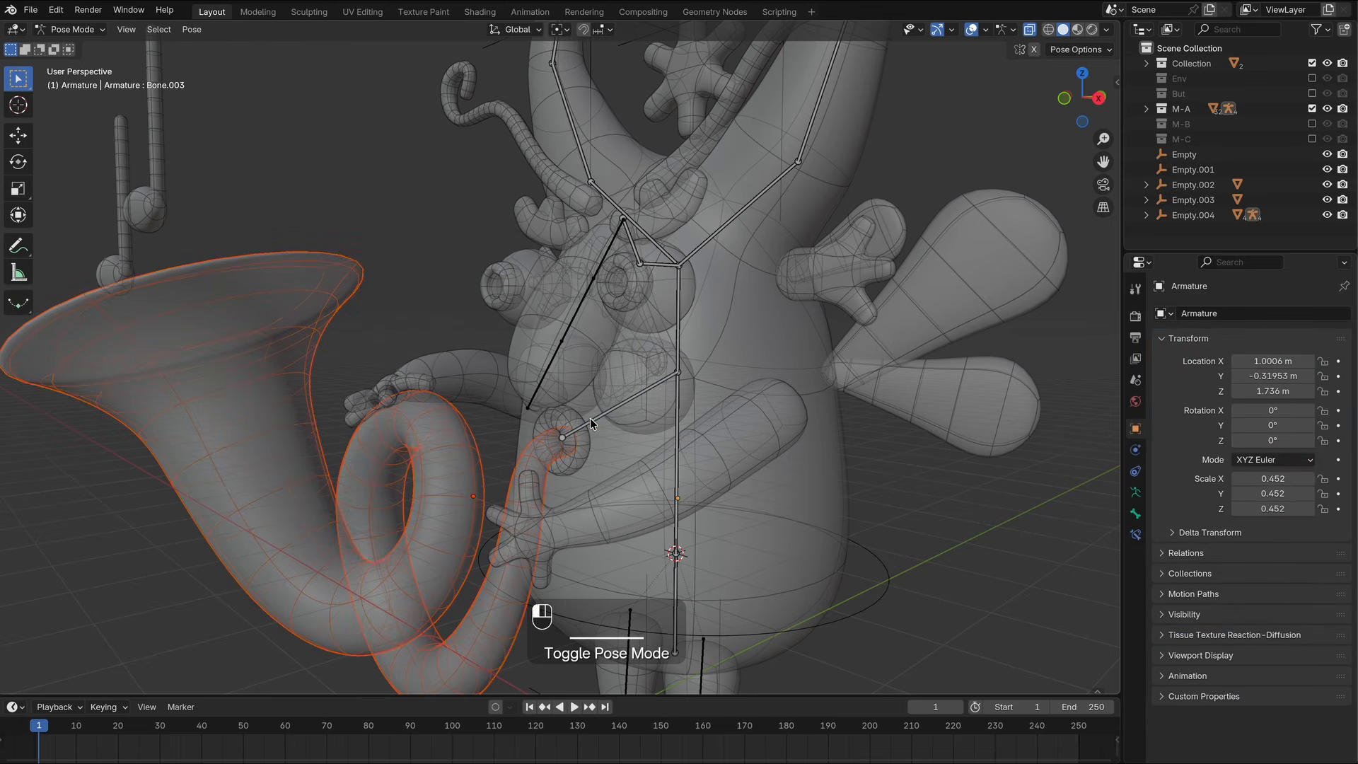
pyautogui.hotkey('ctrl', 'p')
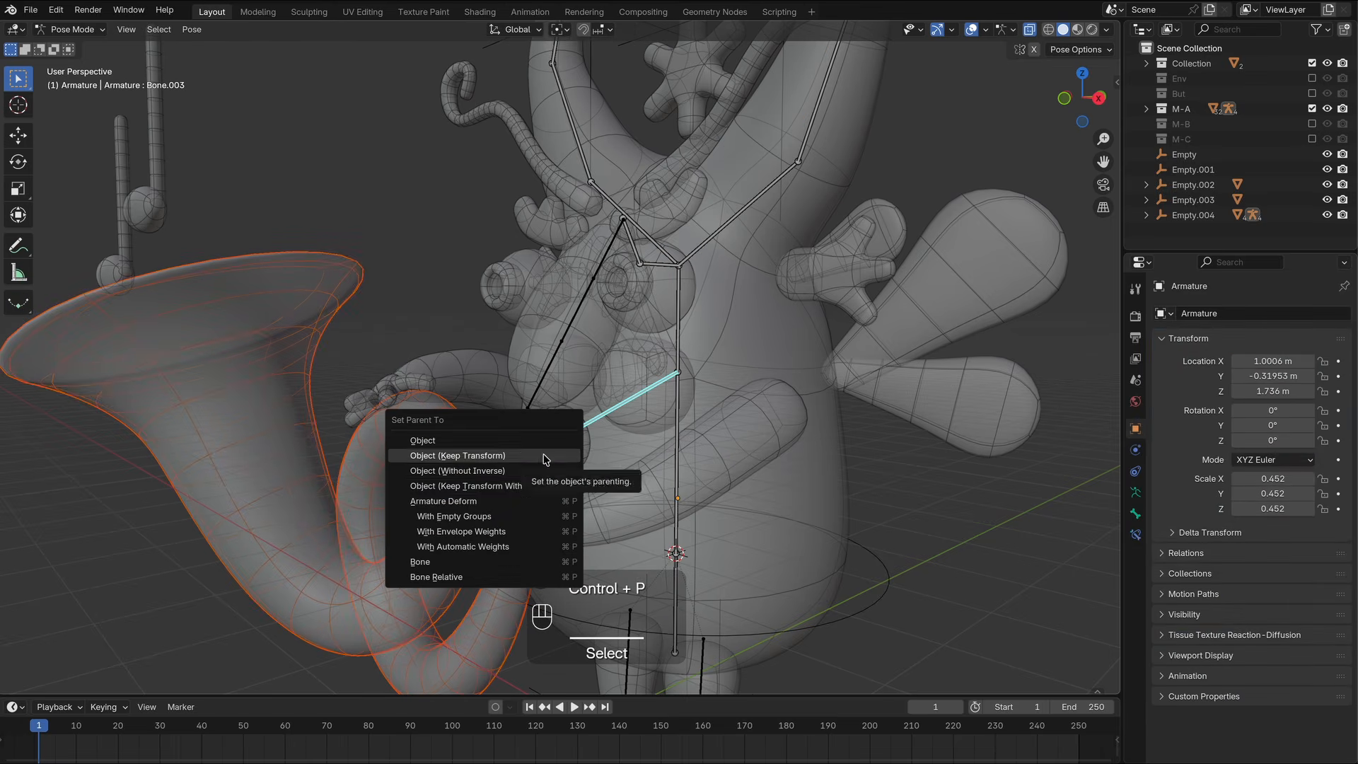
pyautogui.click(452, 560)
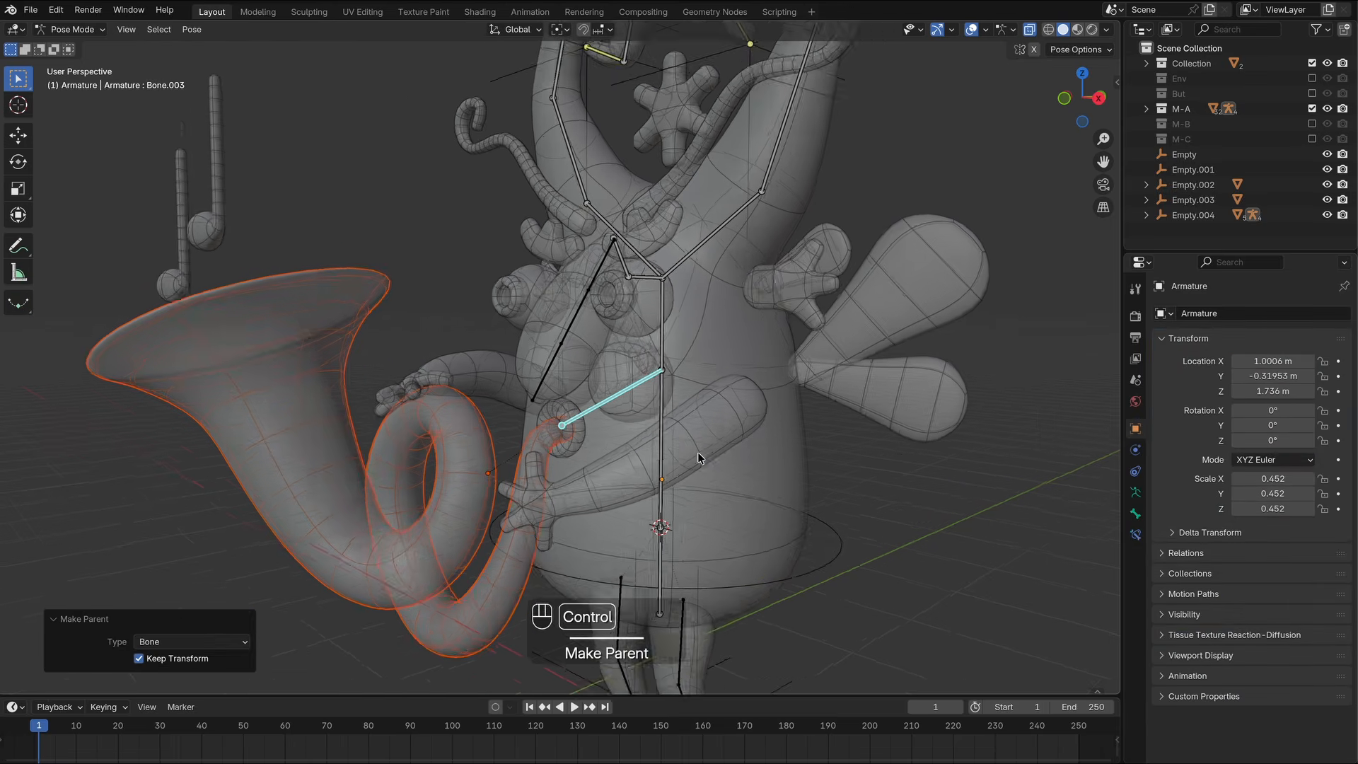
pyautogui.keyDown('ctrl'); pyautogui.scroll(-2, 697, 456); pyautogui.keyUp('ctrl')
pyautogui.hscroll(-5, 696, 457)
pyautogui.keyDown('shift'); pyautogui.scroll(-2, 693, 456); pyautogui.keyUp('shift')
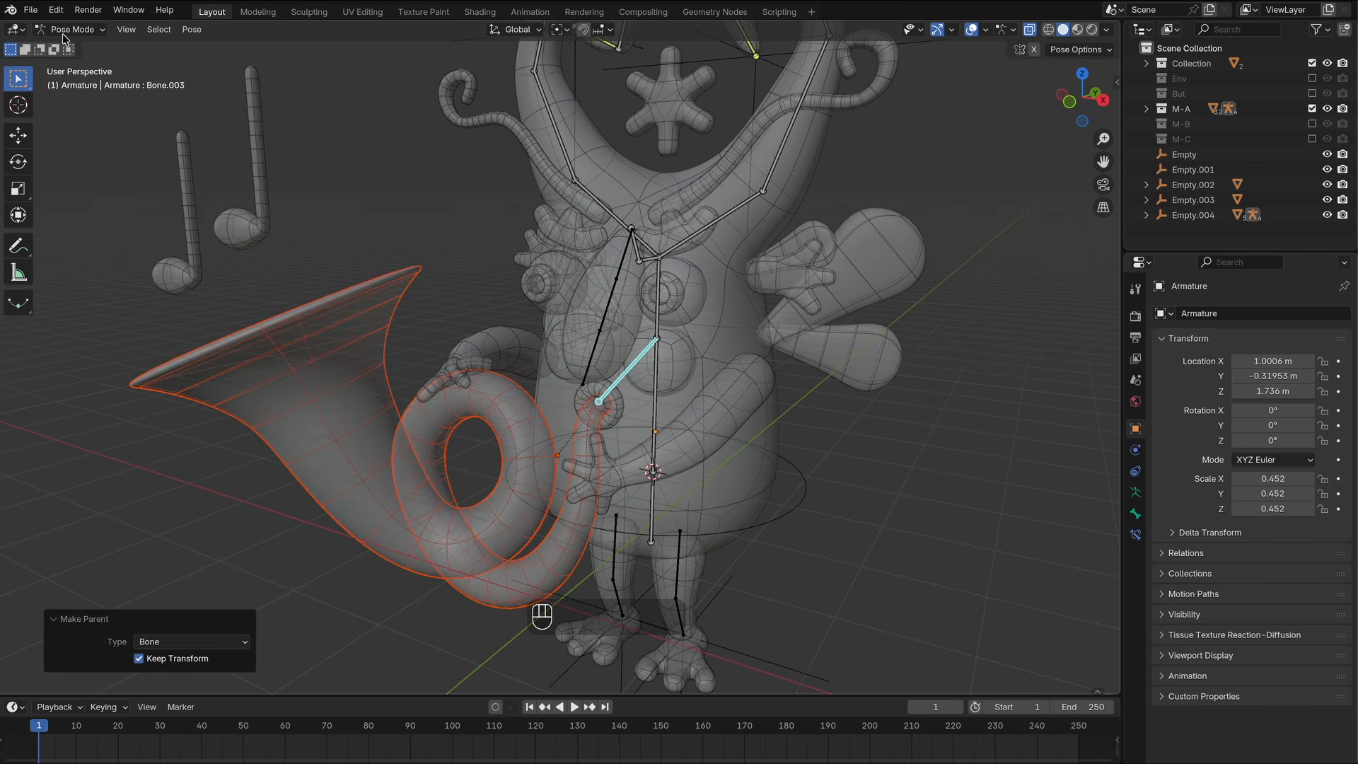
# Return to Object Mode and test-rotate the circle empty about the Z axis.
pyautogui.click(65, 30)
pyautogui.click(82, 47)
pyautogui.click(754, 464)
pyautogui.press('r')
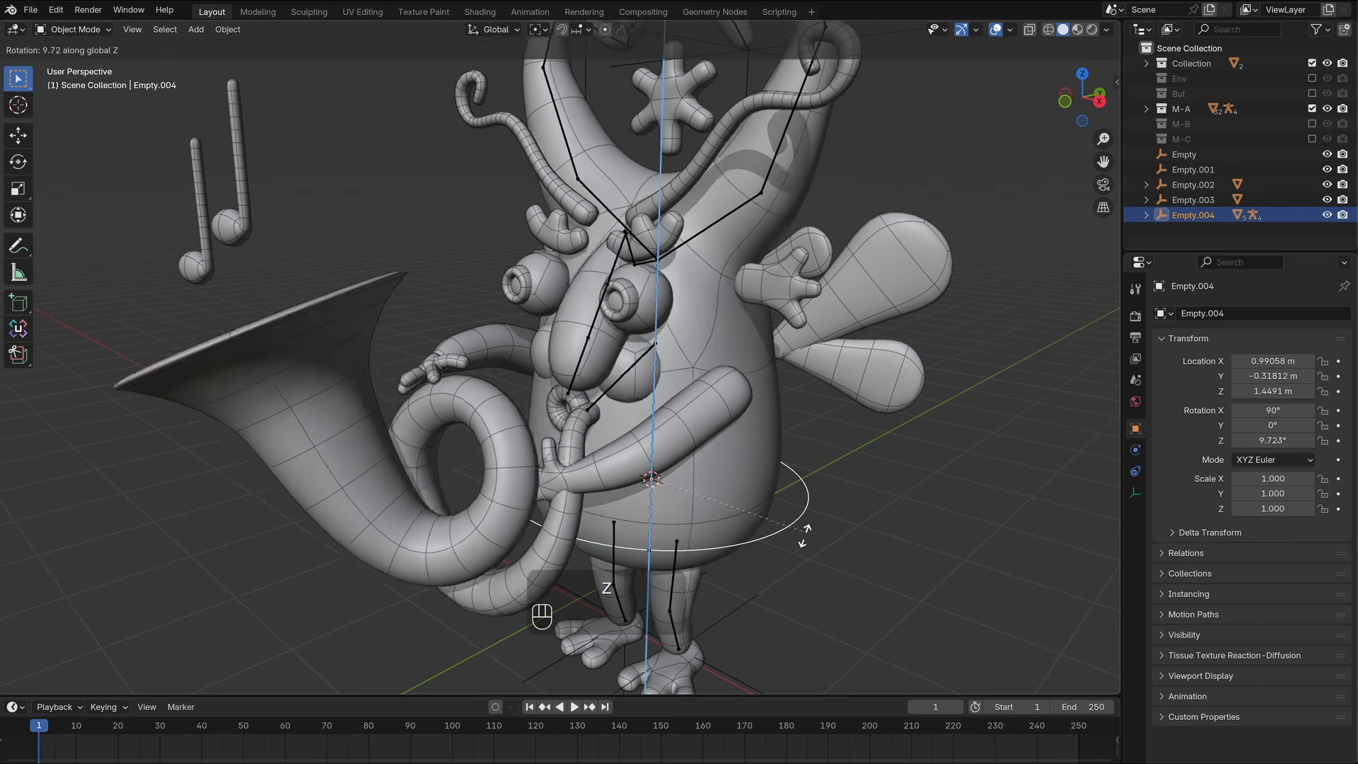
pyautogui.press('Escape')
# Extrude a bone about 0.67 m long from the body armature's spine joint to one shoulder, and another to the opposite shoulder.
pyautogui.keyDown('ctrl'); pyautogui.moveTo(589, 452); pyautogui.dragTo(590, 418, button='middle'); pyautogui.keyUp('ctrl')
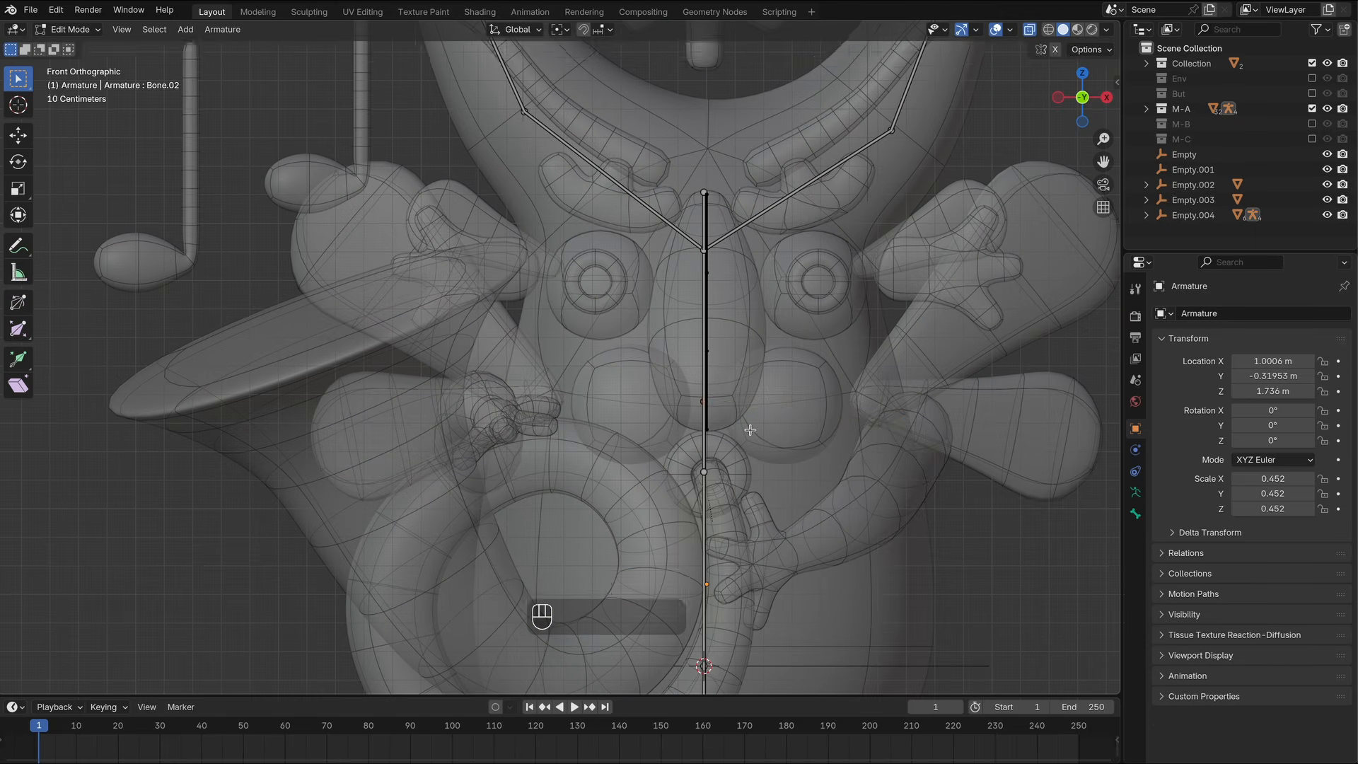
pyautogui.press('e')
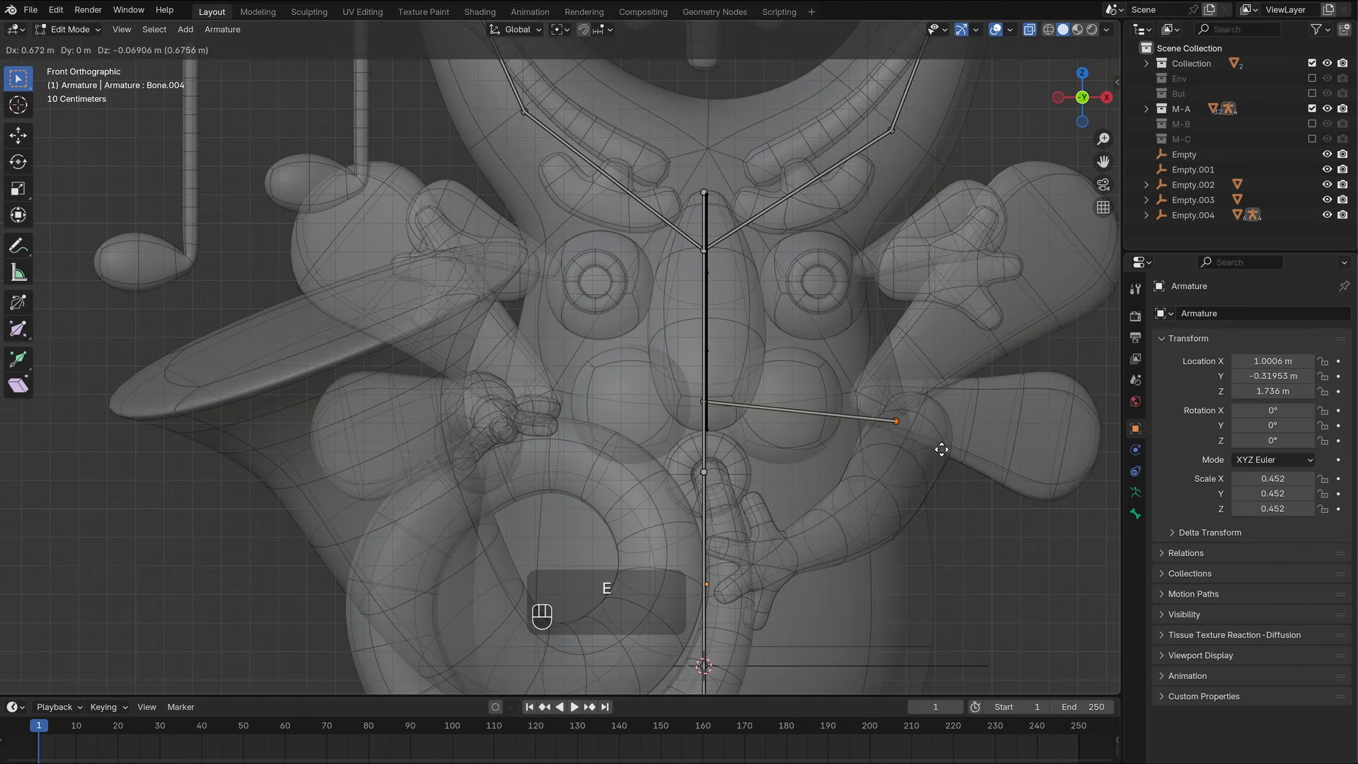
pyautogui.click(936, 446)
pyautogui.click(697, 420)
pyautogui.press('e')
pyautogui.click(516, 424)
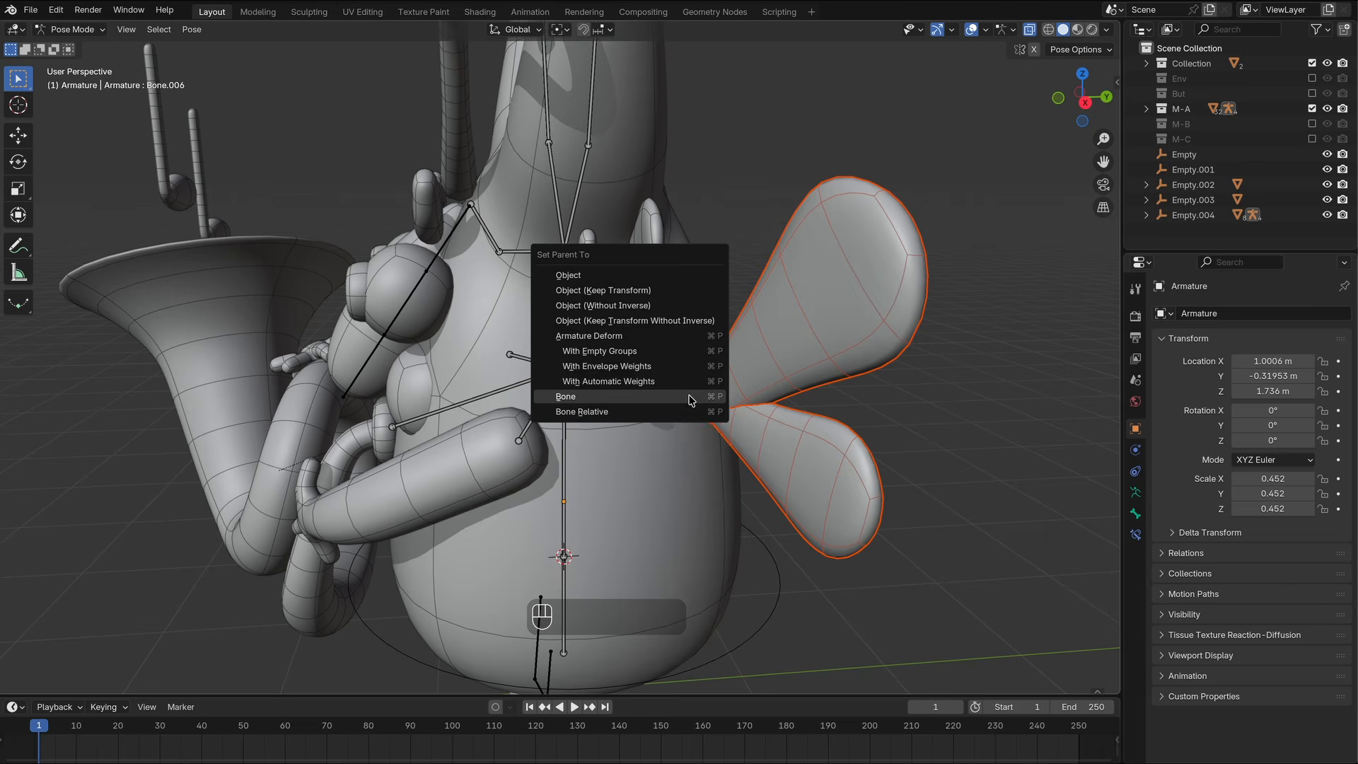
# Parent the wings to their bone, and both curled antennae to the short bone at the top of the nose, using Bone.
pyautogui.click(566, 475)
pyautogui.click(72, 29)
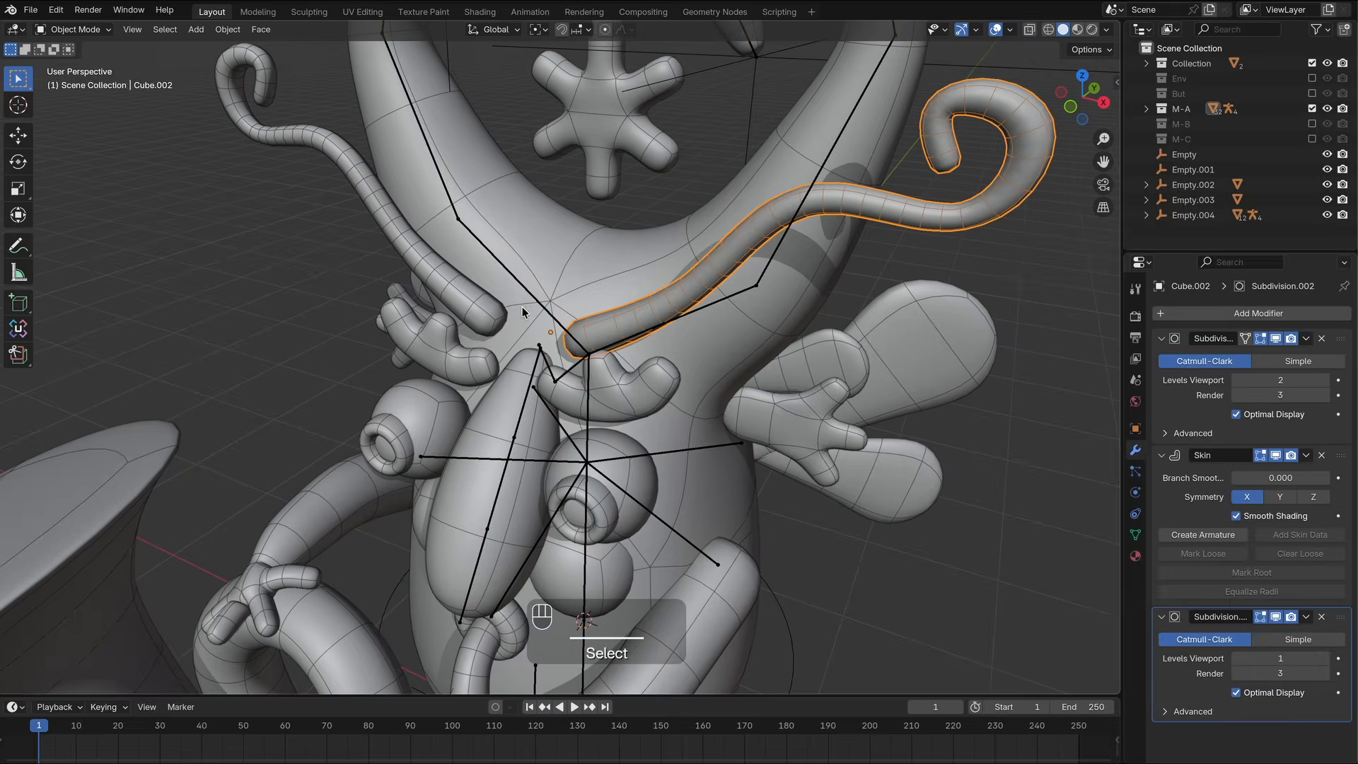
pyautogui.keyDown('shift'); pyautogui.click(522, 298); pyautogui.keyUp('shift')
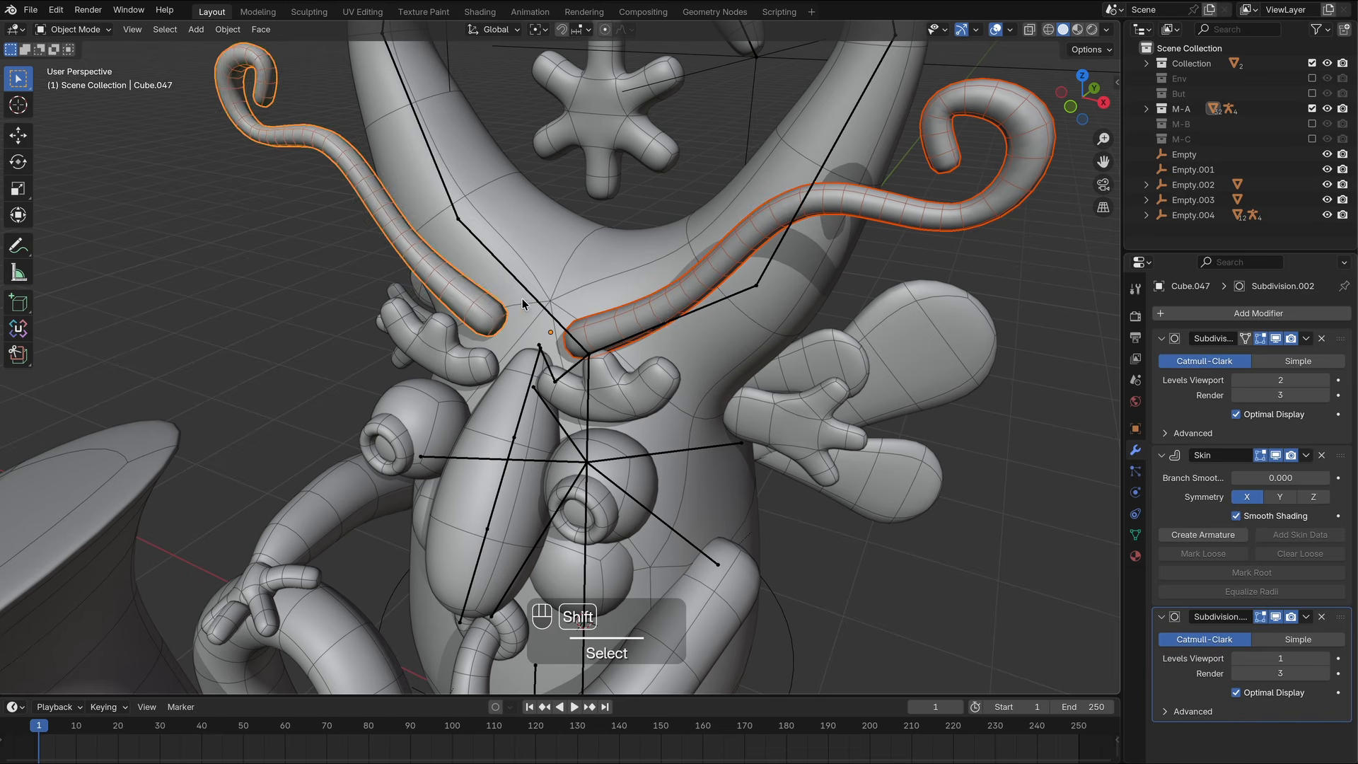
pyautogui.keyDown('shift'); pyautogui.click(529, 294); pyautogui.keyUp('shift')
pyautogui.click(87, 80)
pyautogui.click(548, 378)
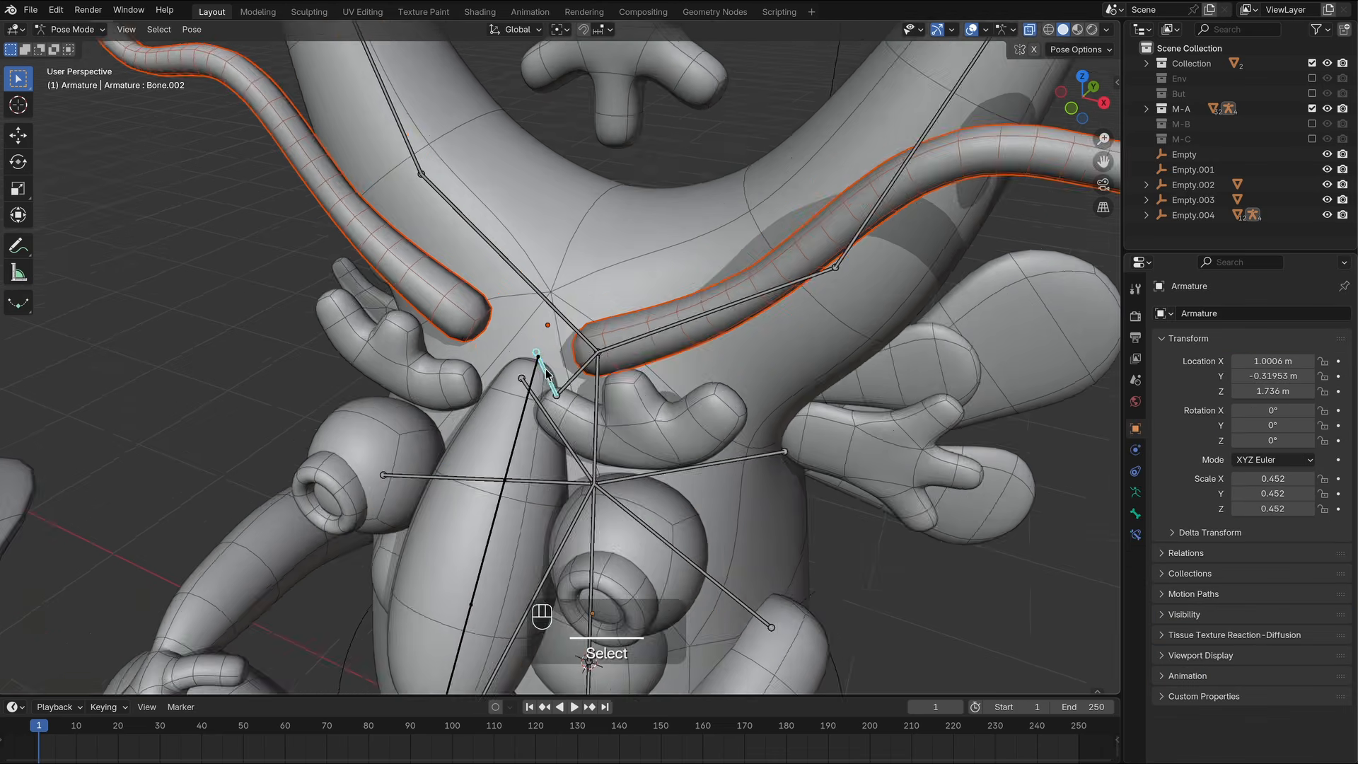
pyautogui.moveTo(548, 378); pyautogui.dragTo(575, 367, button='middle')
pyautogui.hotkey('ctrl', 'p')
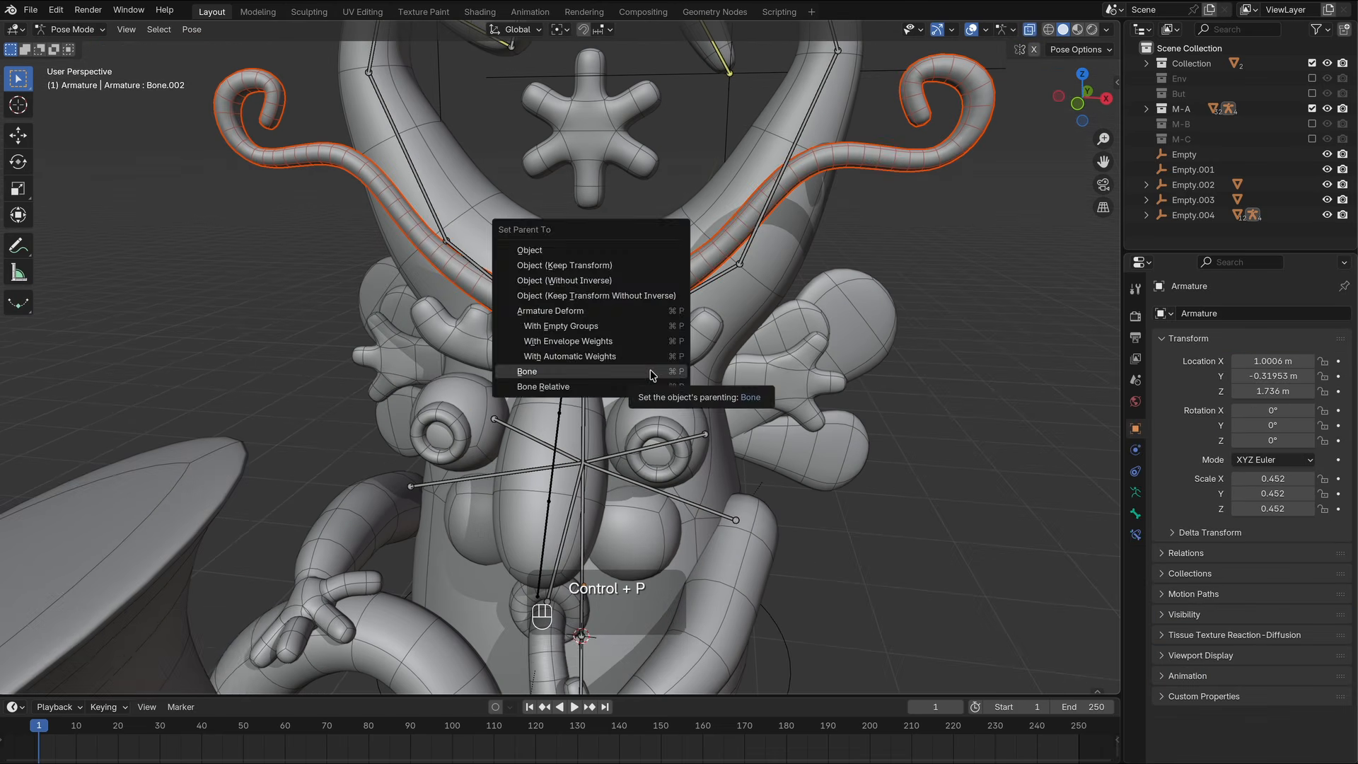
pyautogui.click(651, 371)
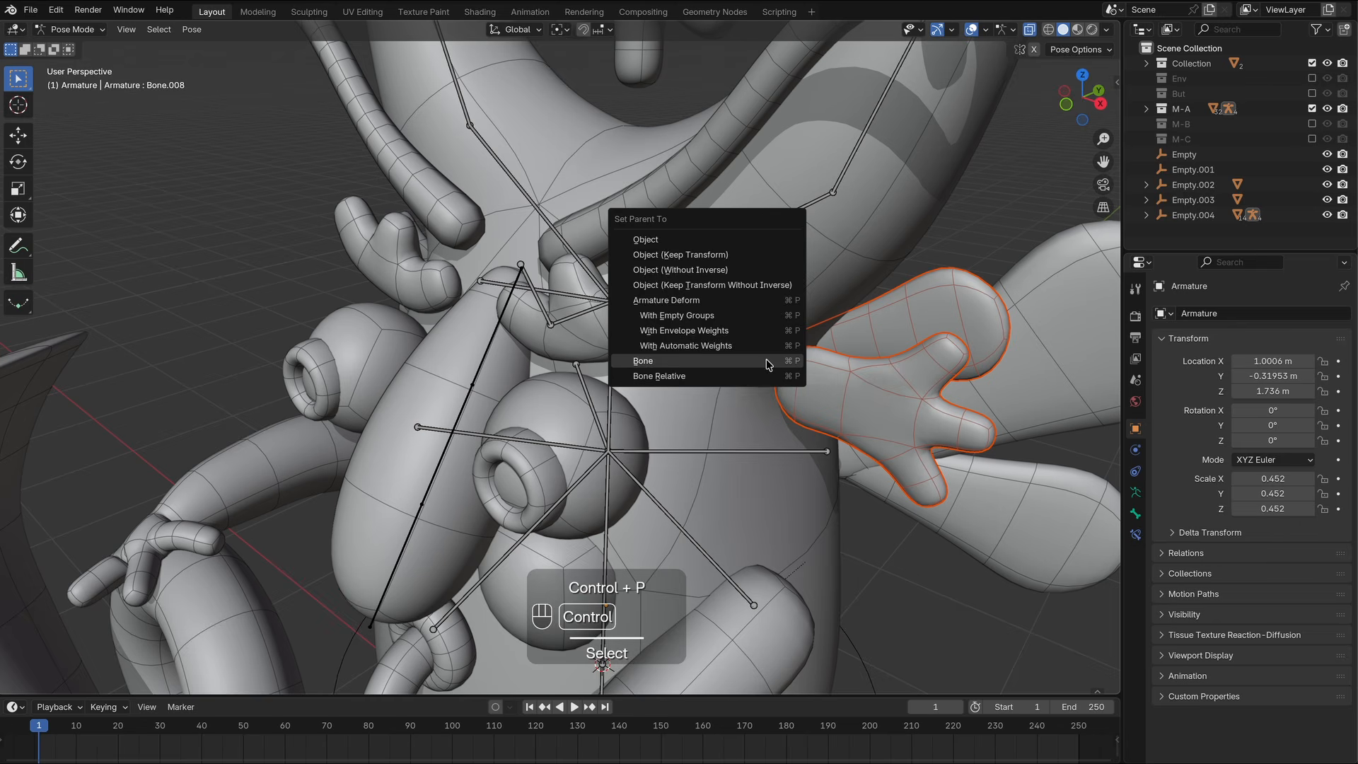
# Parent the hand-shaped ear to the body armature bone extending toward it using Bone, and test-move the circle empty.
pyautogui.click(766, 360)
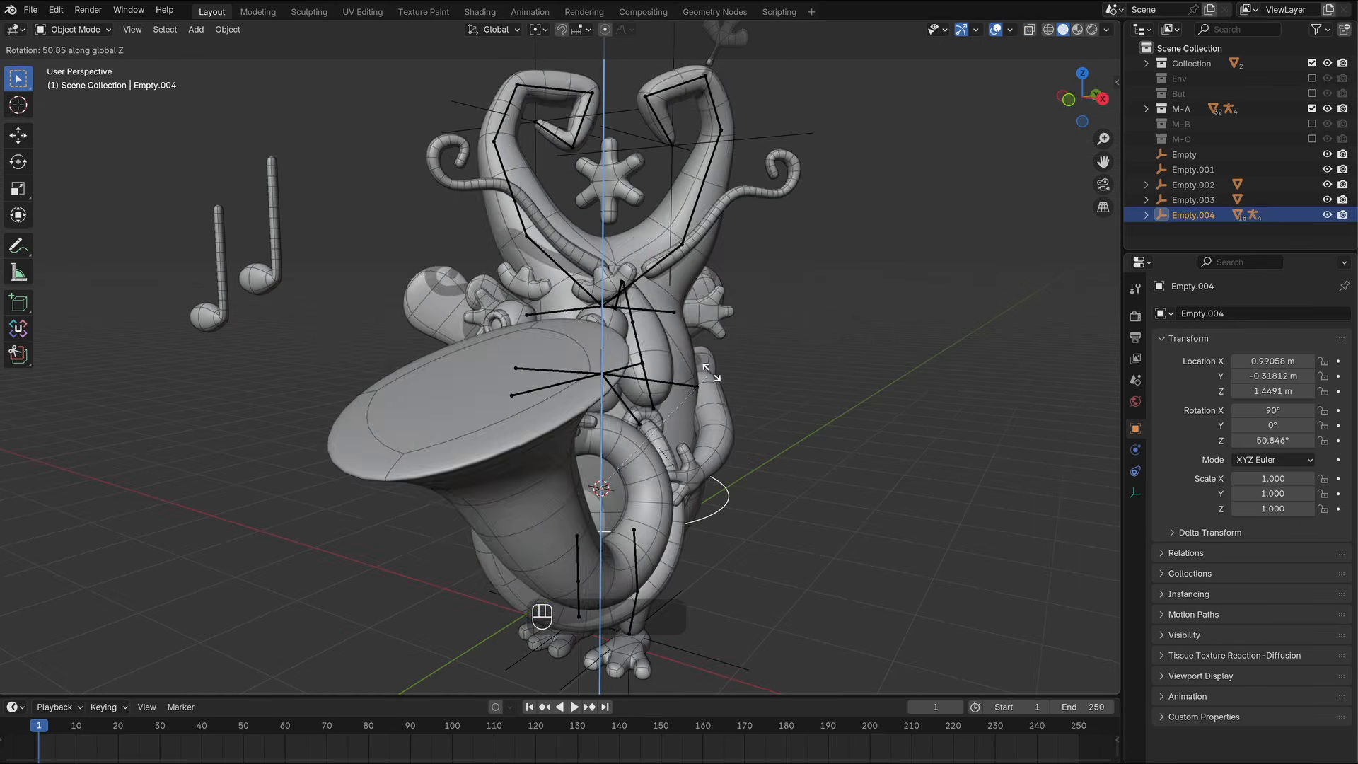
pyautogui.press('g')
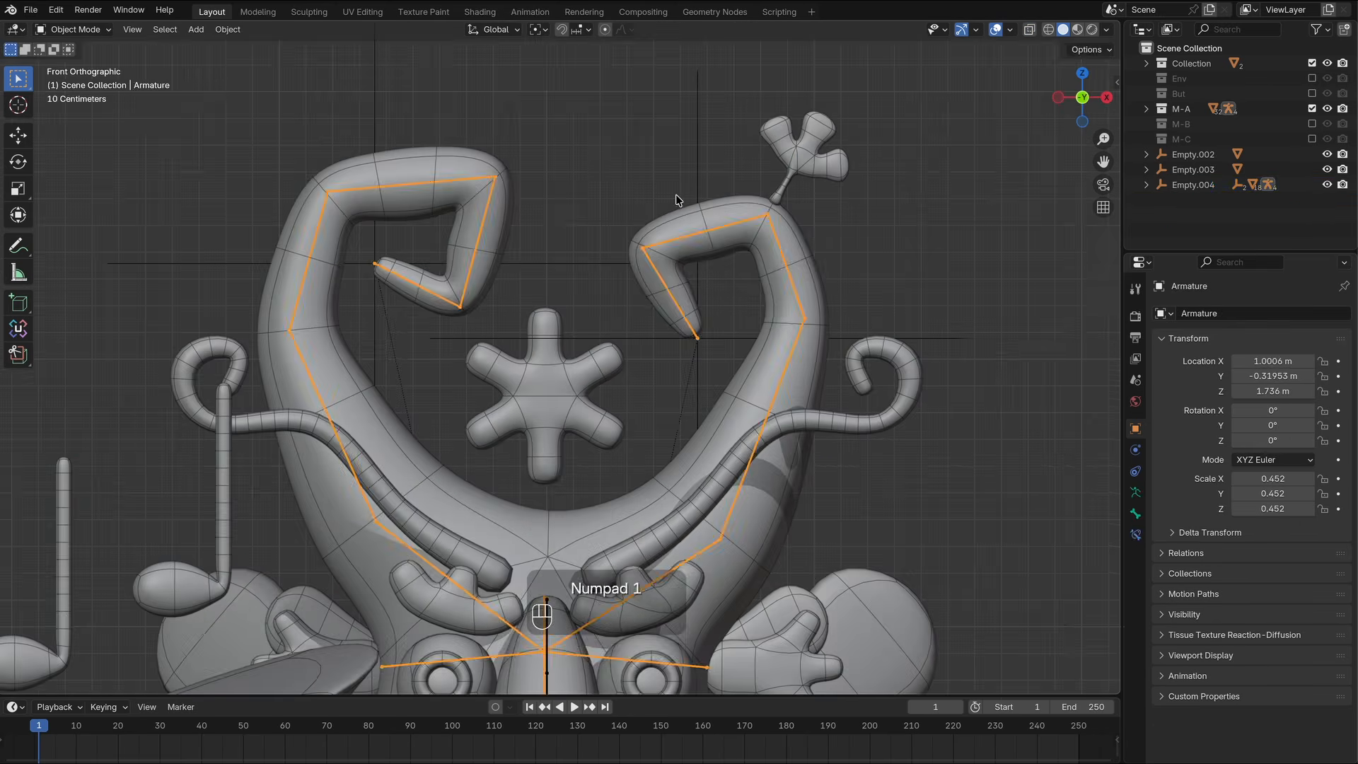
# Extrude bones from the horn's upper joint up through the three-lobed sprout, and parent the sprout to the end bone using Bone.
pyautogui.press('e')
pyautogui.press('g')
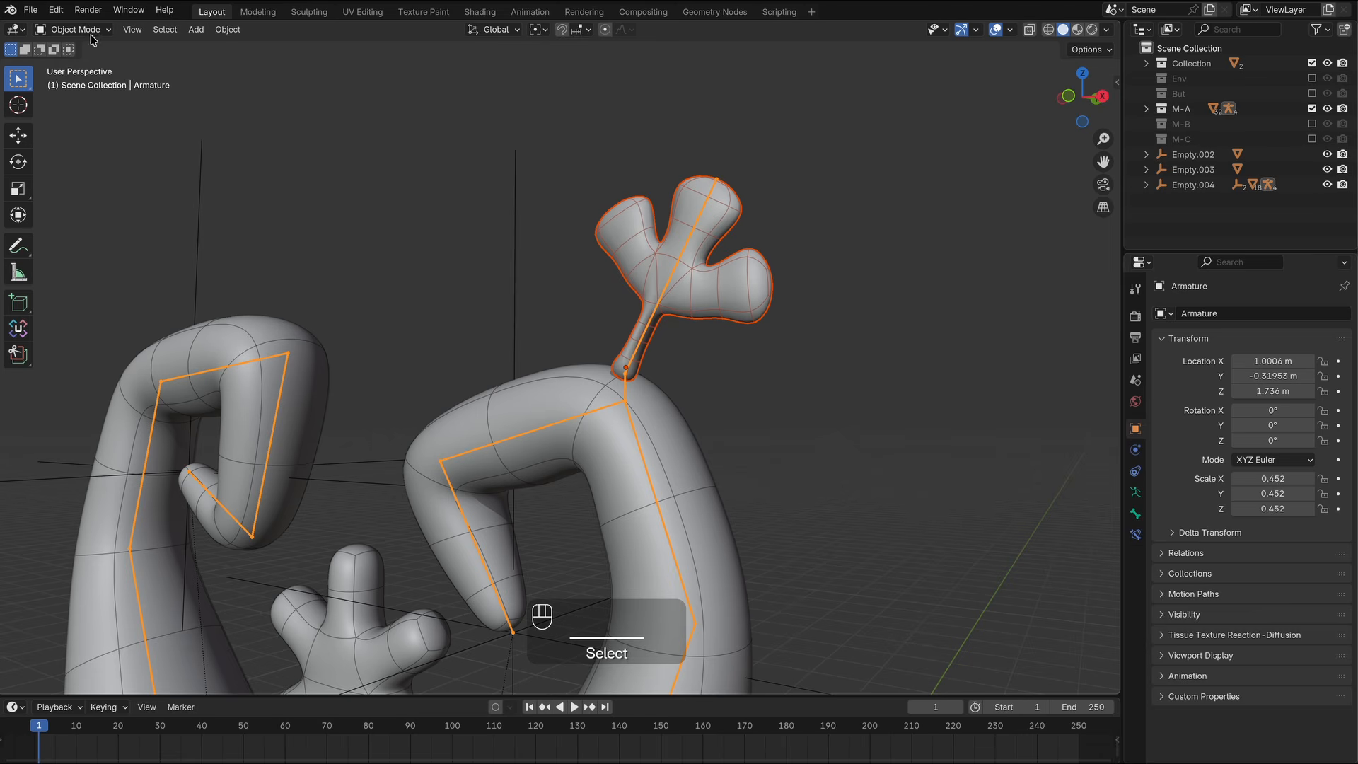
pyautogui.click(90, 78)
pyautogui.hotkey('ctrl', 'p')
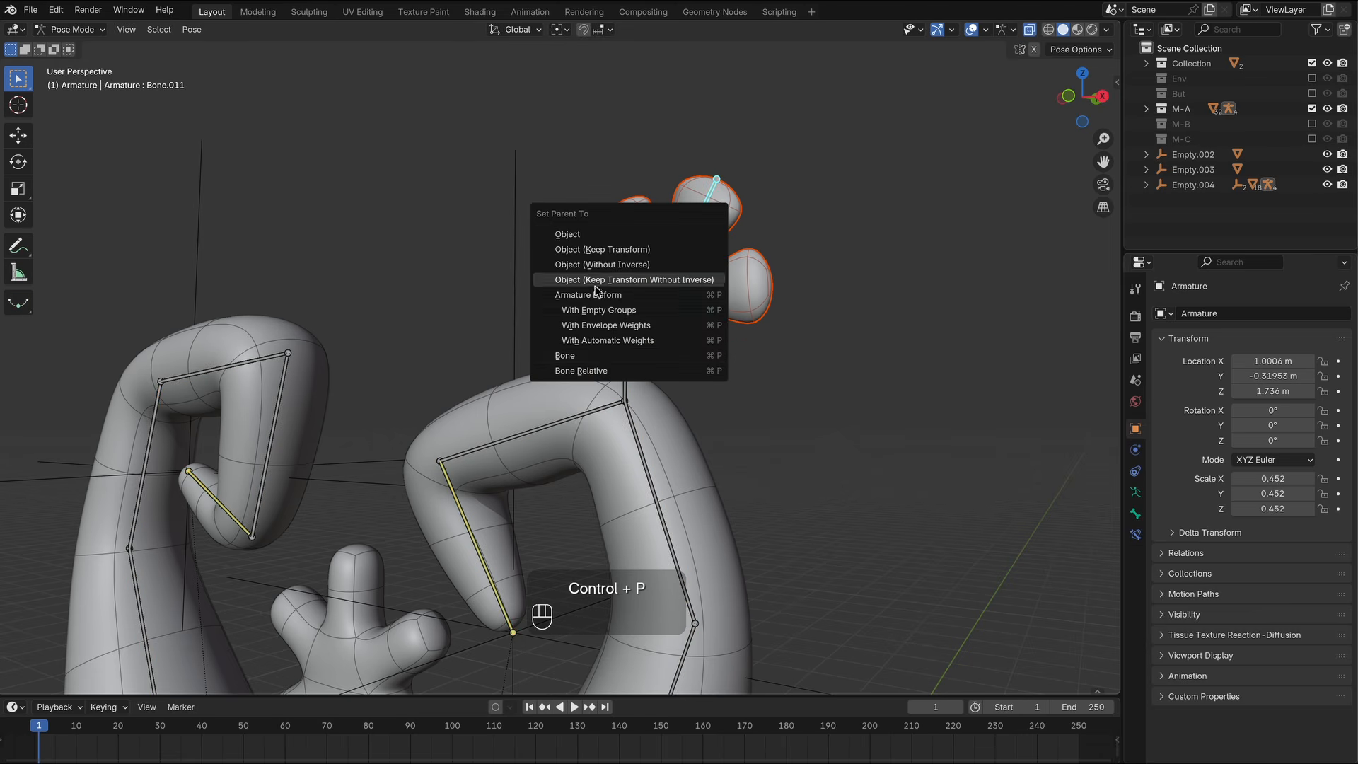
pyautogui.click(596, 353)
# Test-rotate the eye's bone, and parent each eyebrow to the bone running through it using Bone.
pyautogui.press('r')
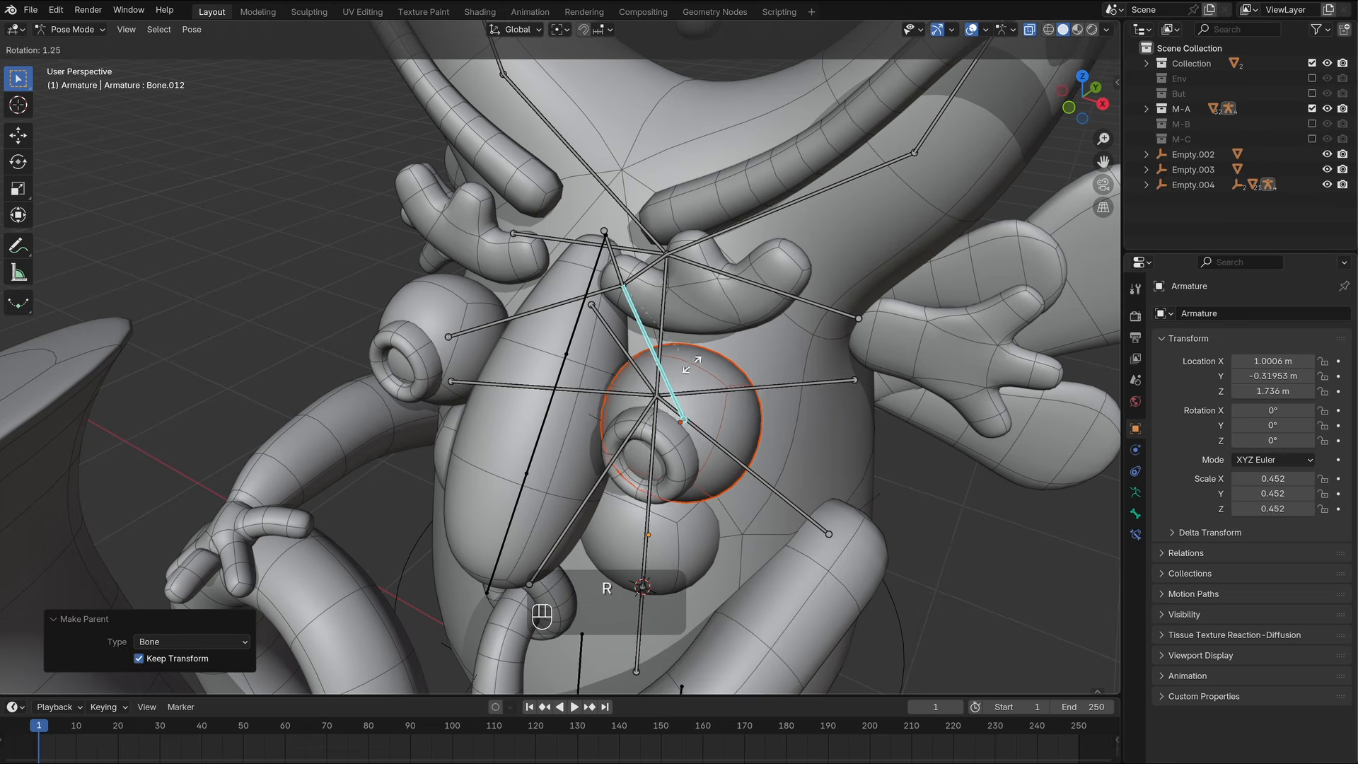
pyautogui.click(689, 364)
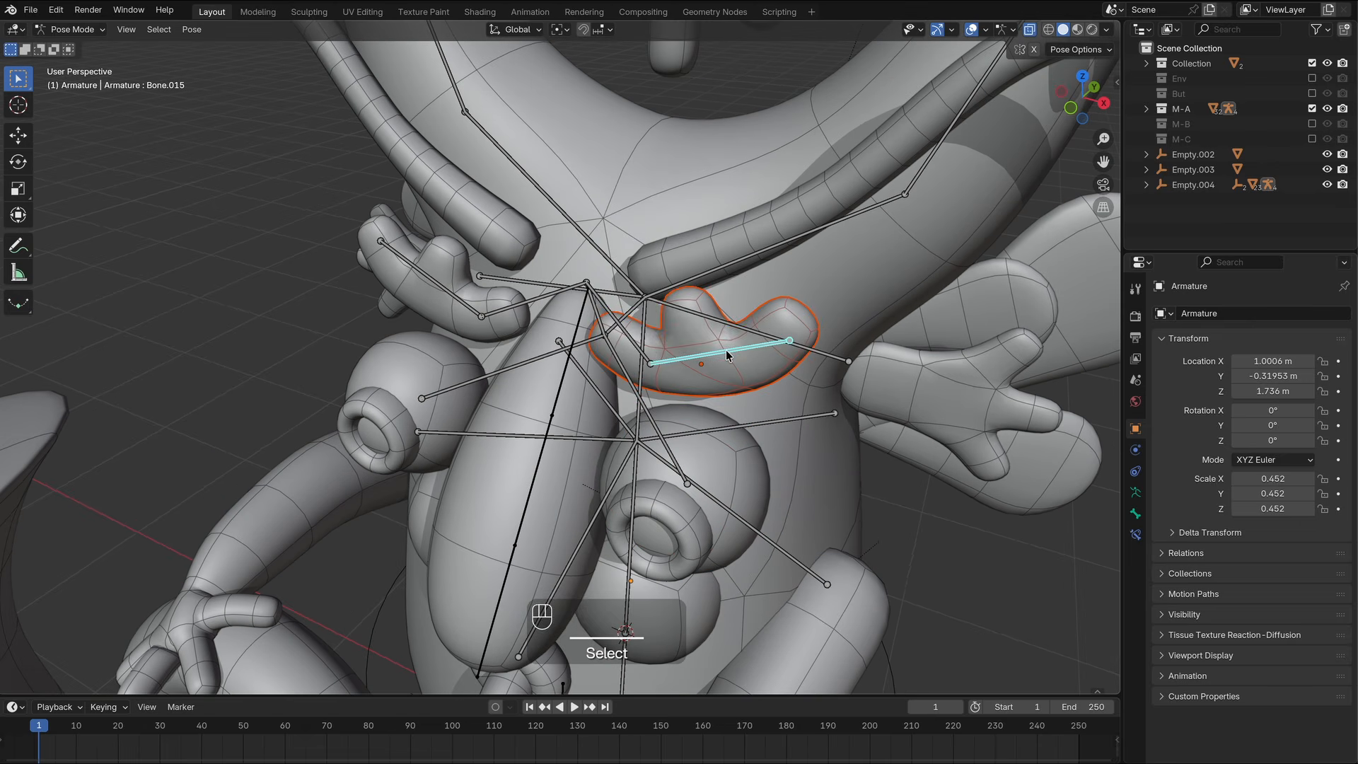
pyautogui.hotkey('ctrl', 'p')
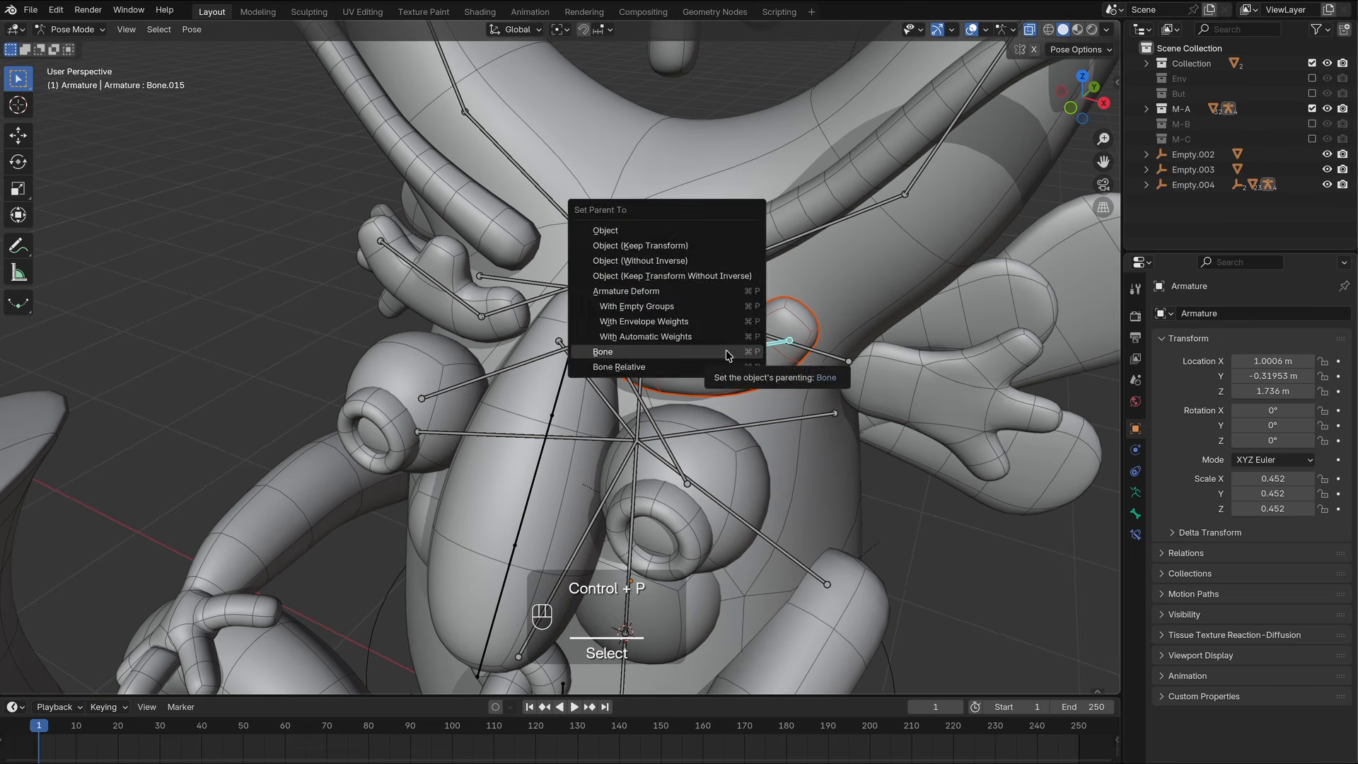
pyautogui.click(727, 355)
pyautogui.click(459, 309)
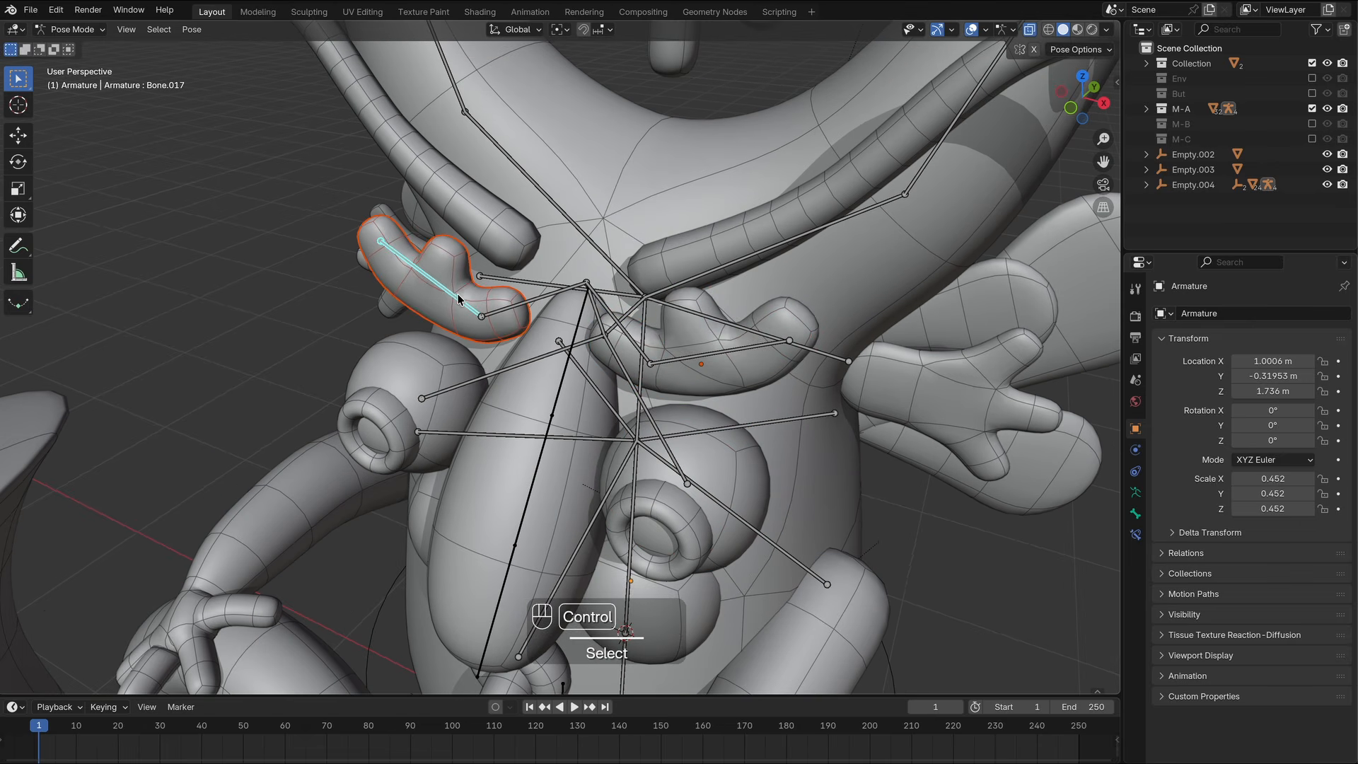
pyautogui.hotkey('ctrl', 'p')
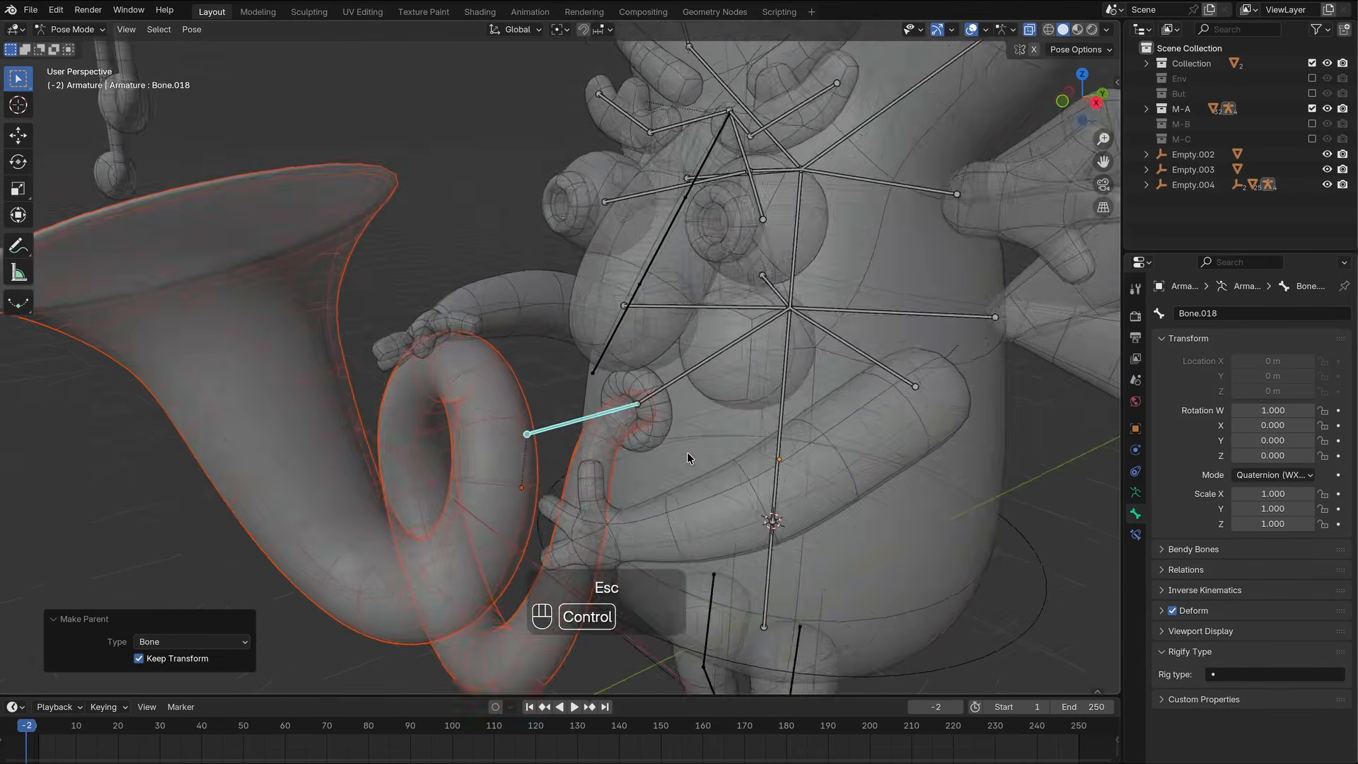
# Test-rotate the bone that extends forward from the saxophone's mouthpiece.
pyautogui.moveTo(813, 495); pyautogui.dragTo(912, 511, button='middle')
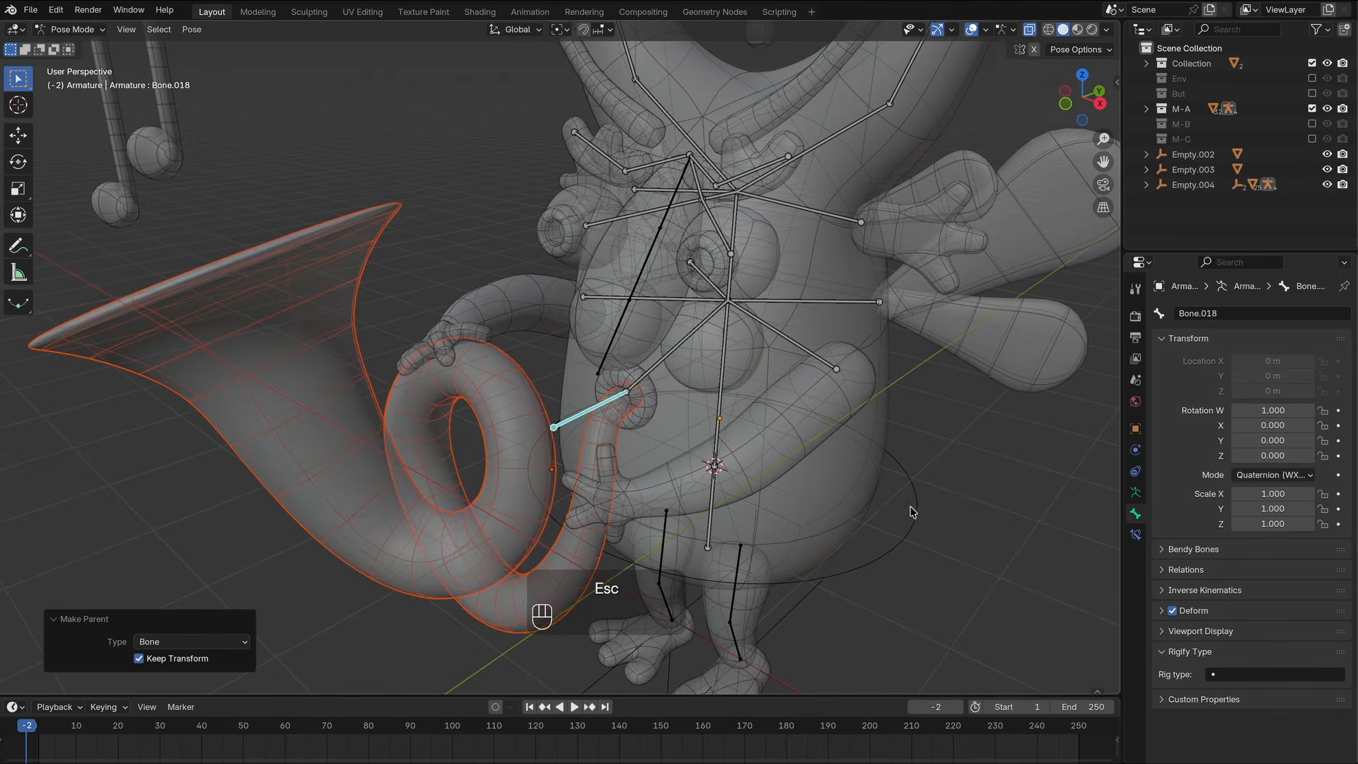
pyautogui.press('r')
pyautogui.press('Escape')
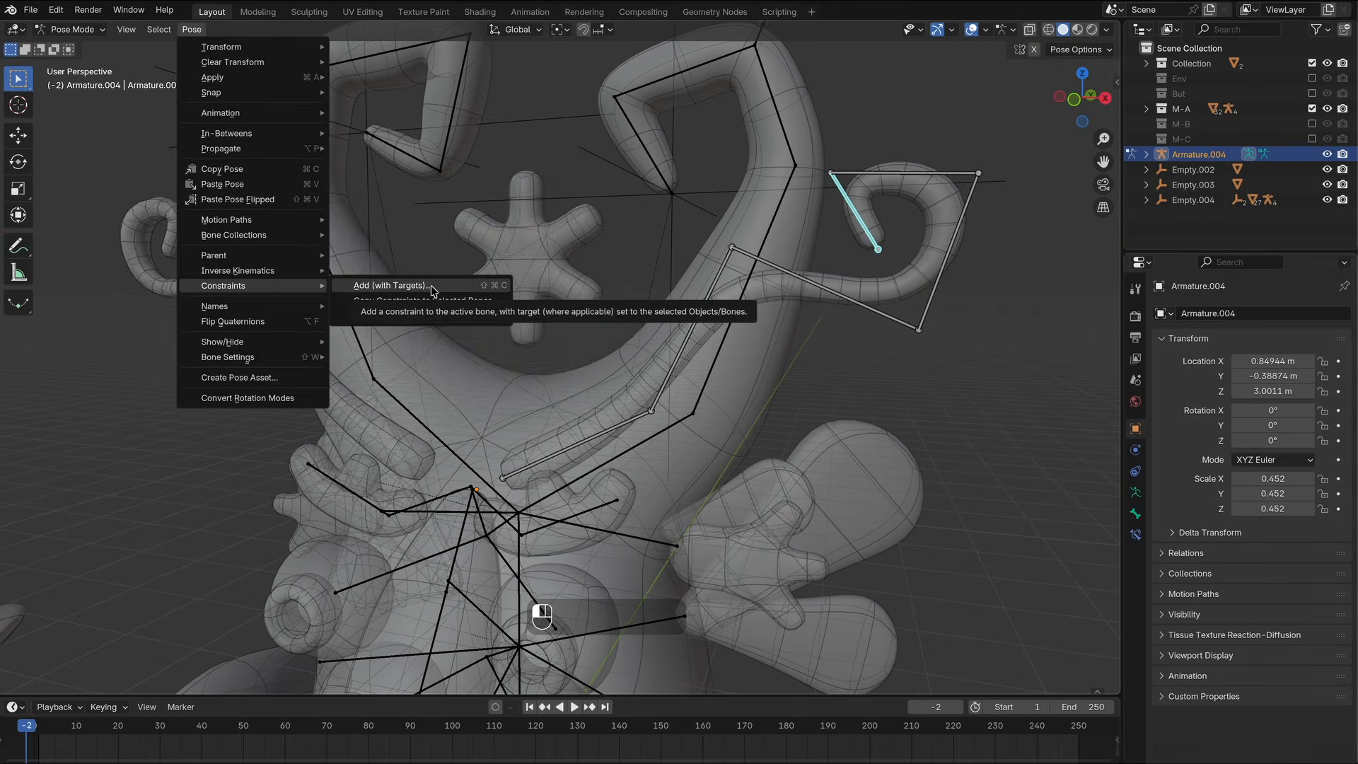
# Add an Inverse Kinematics constraint targeting the new empty to the tip bone of the antenna's armature, and test-move the empty.
pyautogui.click(393, 282)
pyautogui.click(495, 281)
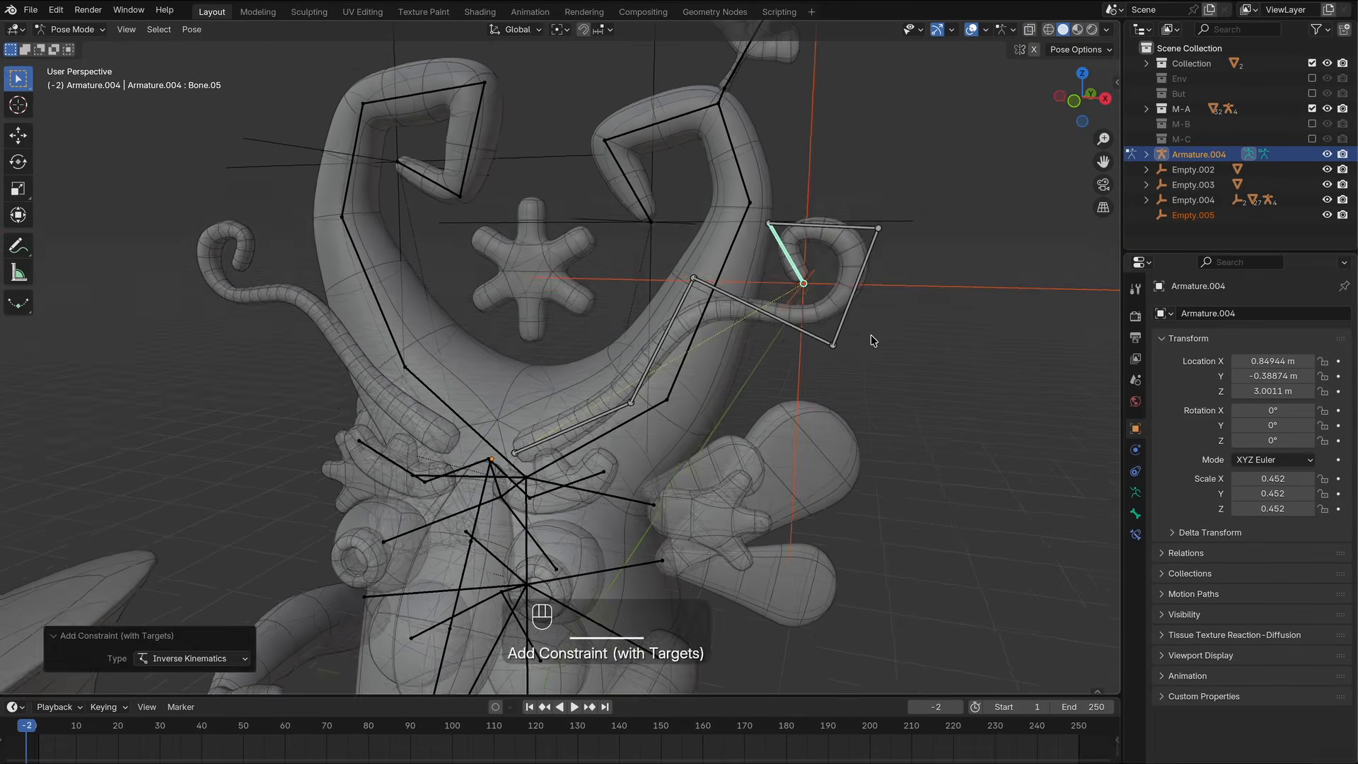
pyautogui.click(909, 315)
pyautogui.press('g')
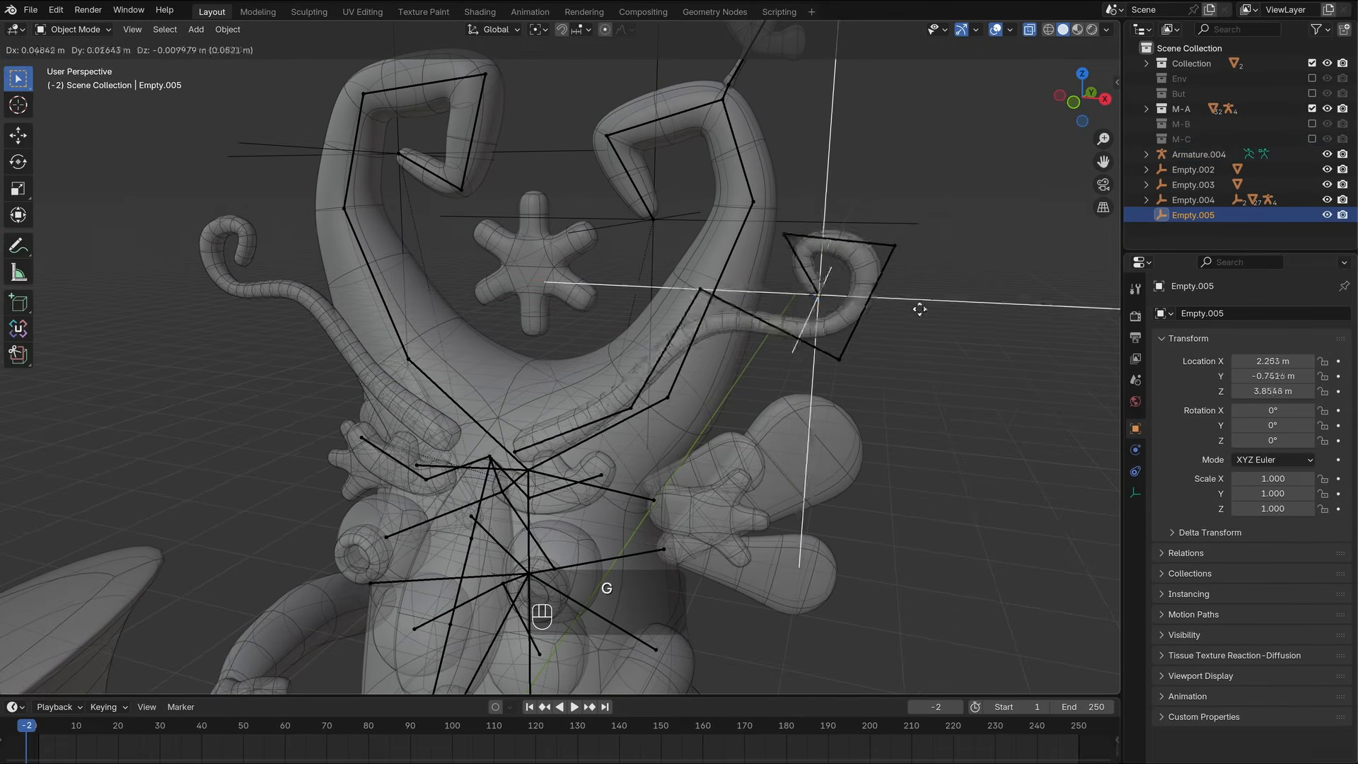
pyautogui.press('Escape')
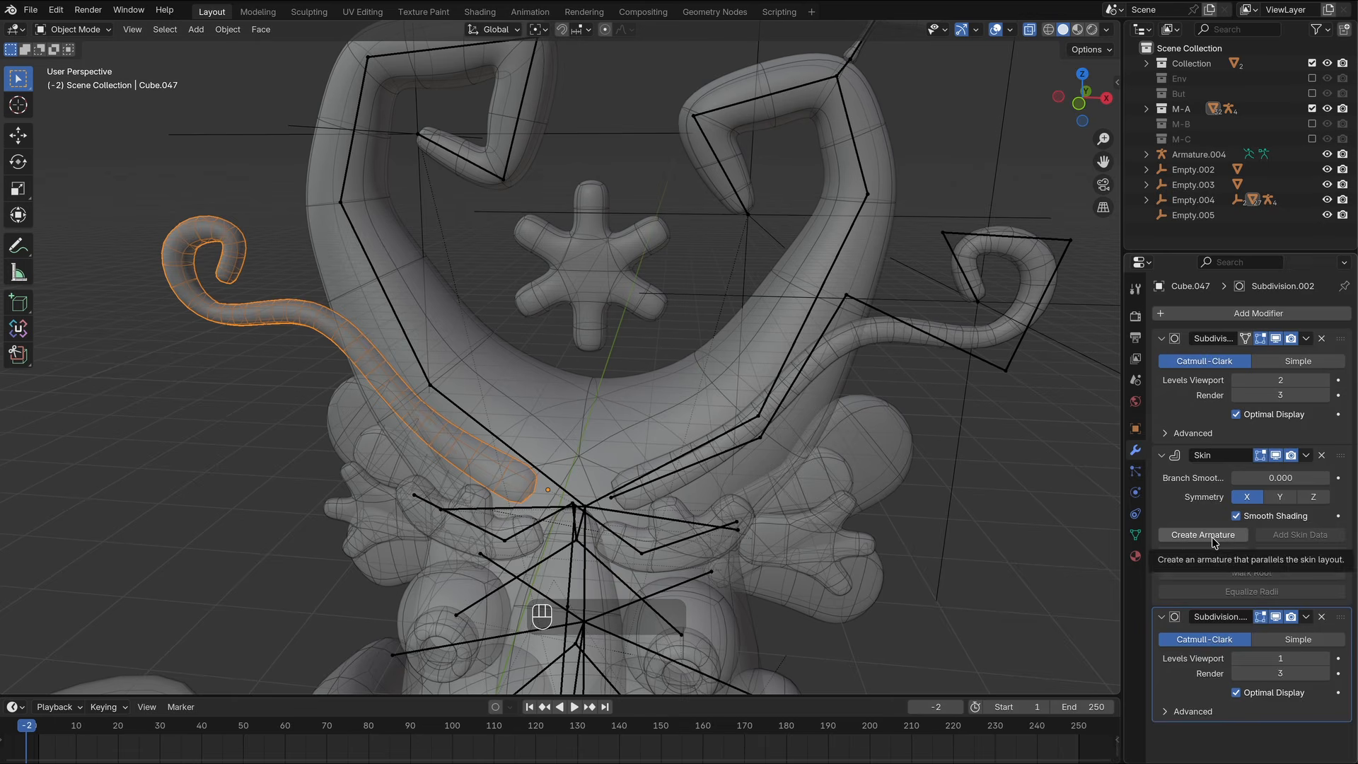
# Create an armature from the other antenna's Skin modifier, and test-move both antennae's target empties together.
pyautogui.click(1212, 537)
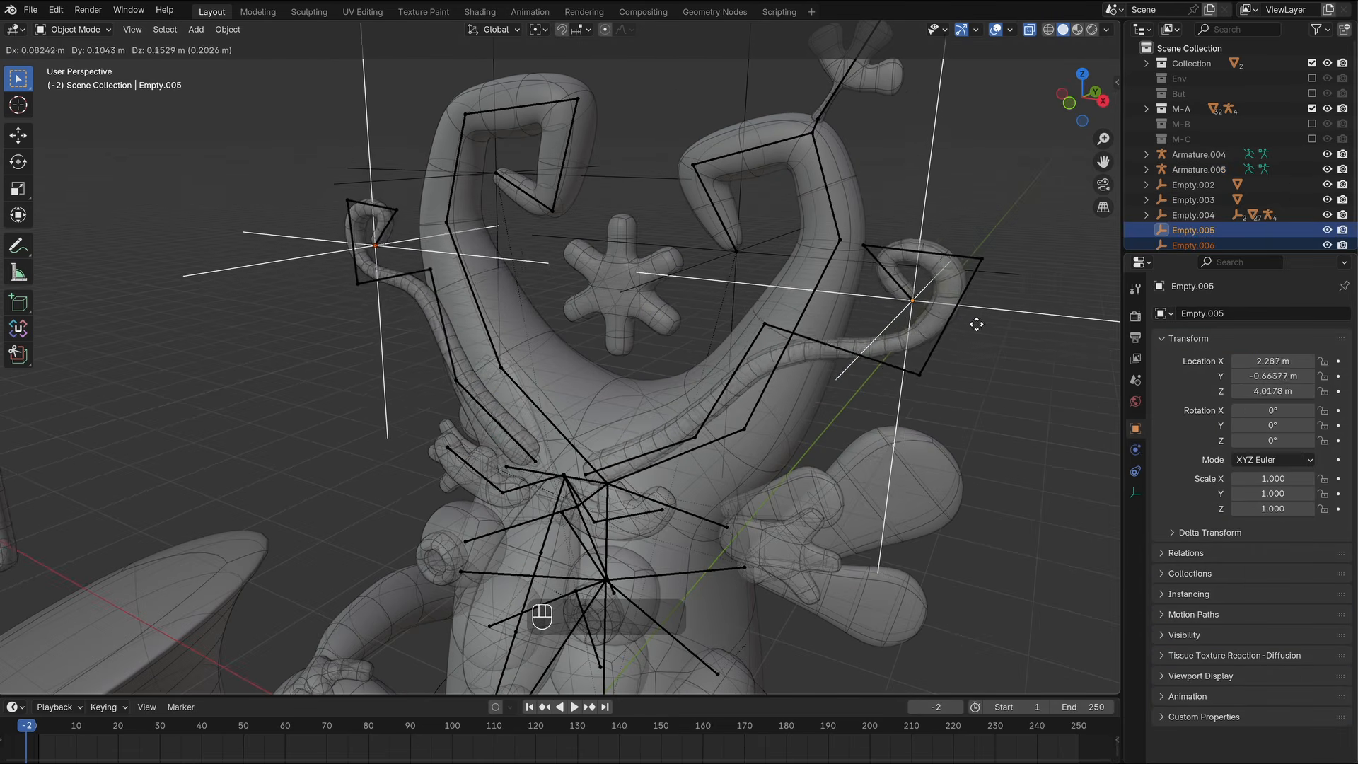
pyautogui.press('Escape')
# Create an armature from the saxophone's Skin modifier, and test-scale the long bone leading into its bell in Pose Mode.
pyautogui.click(558, 443)
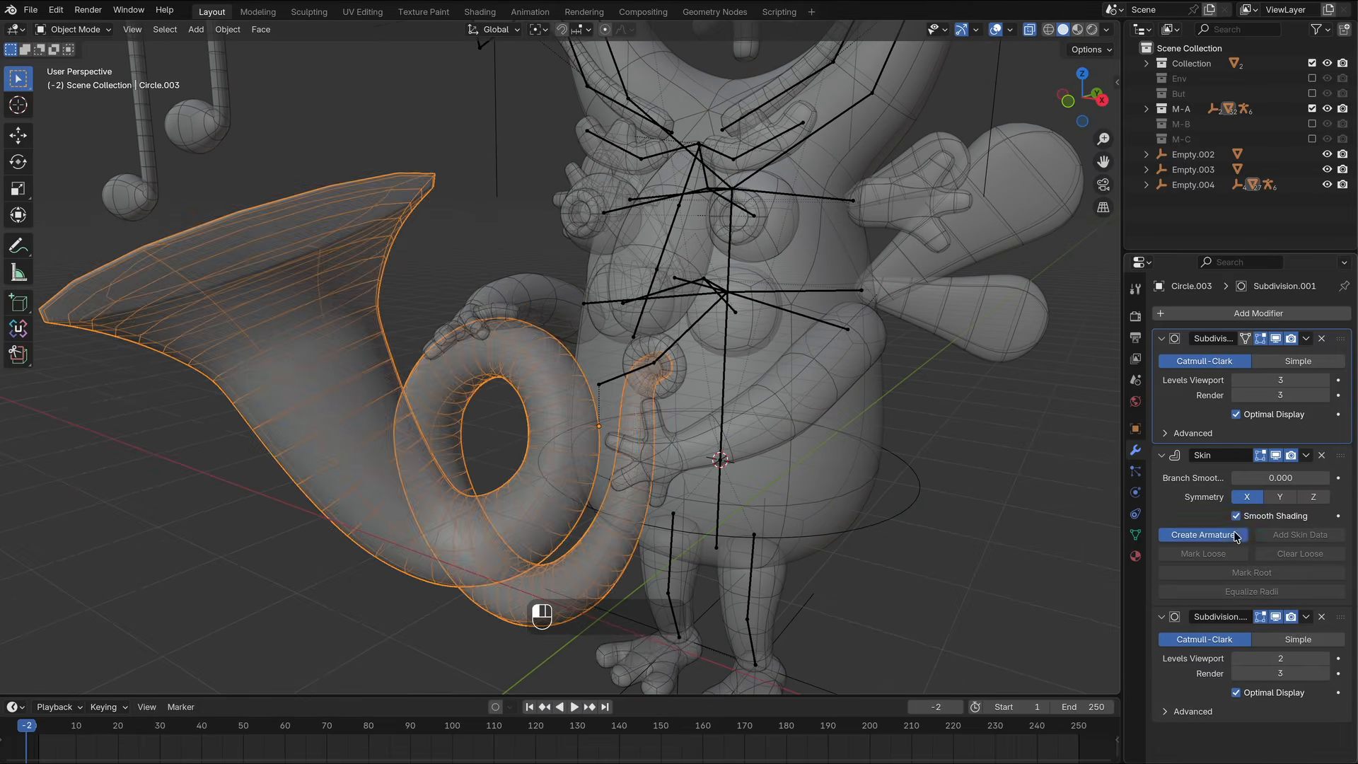
pyautogui.click(1236, 537)
pyautogui.press('s')
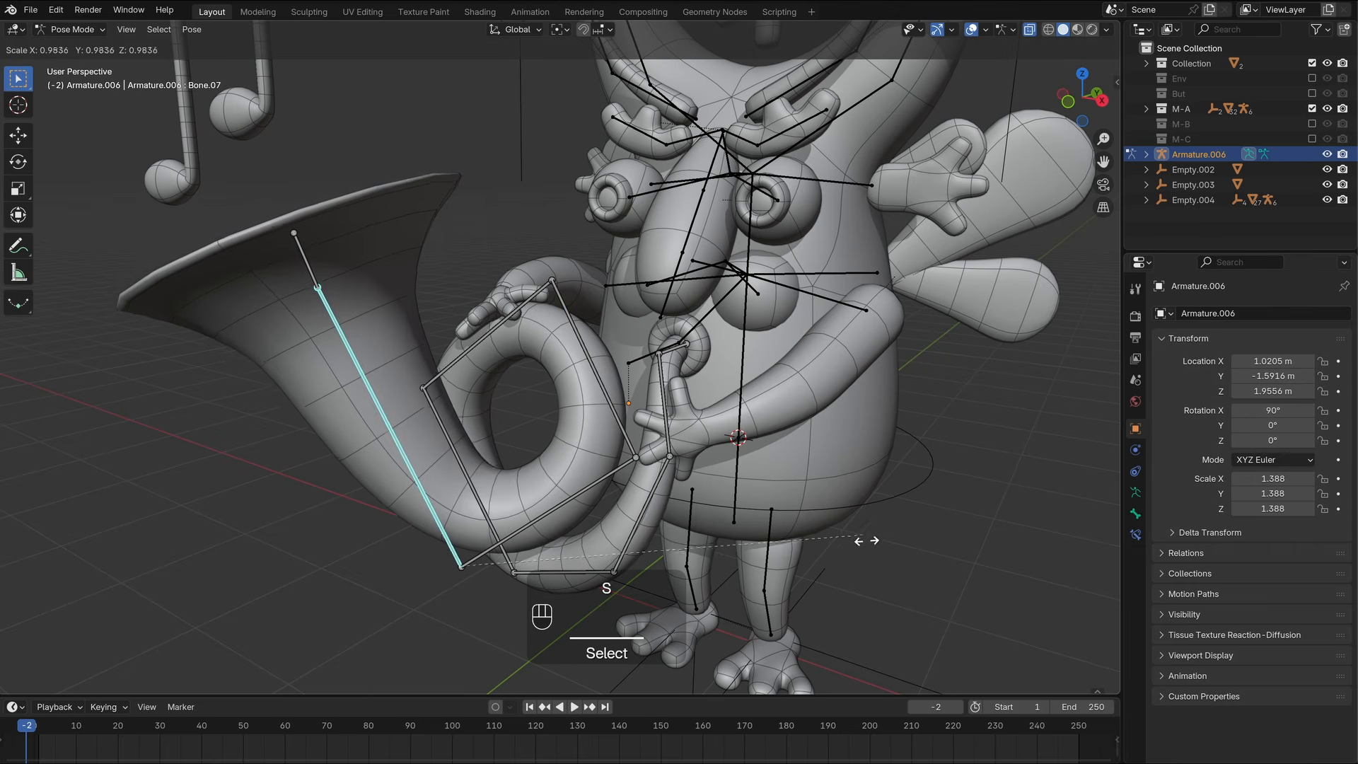
pyautogui.press('Escape')
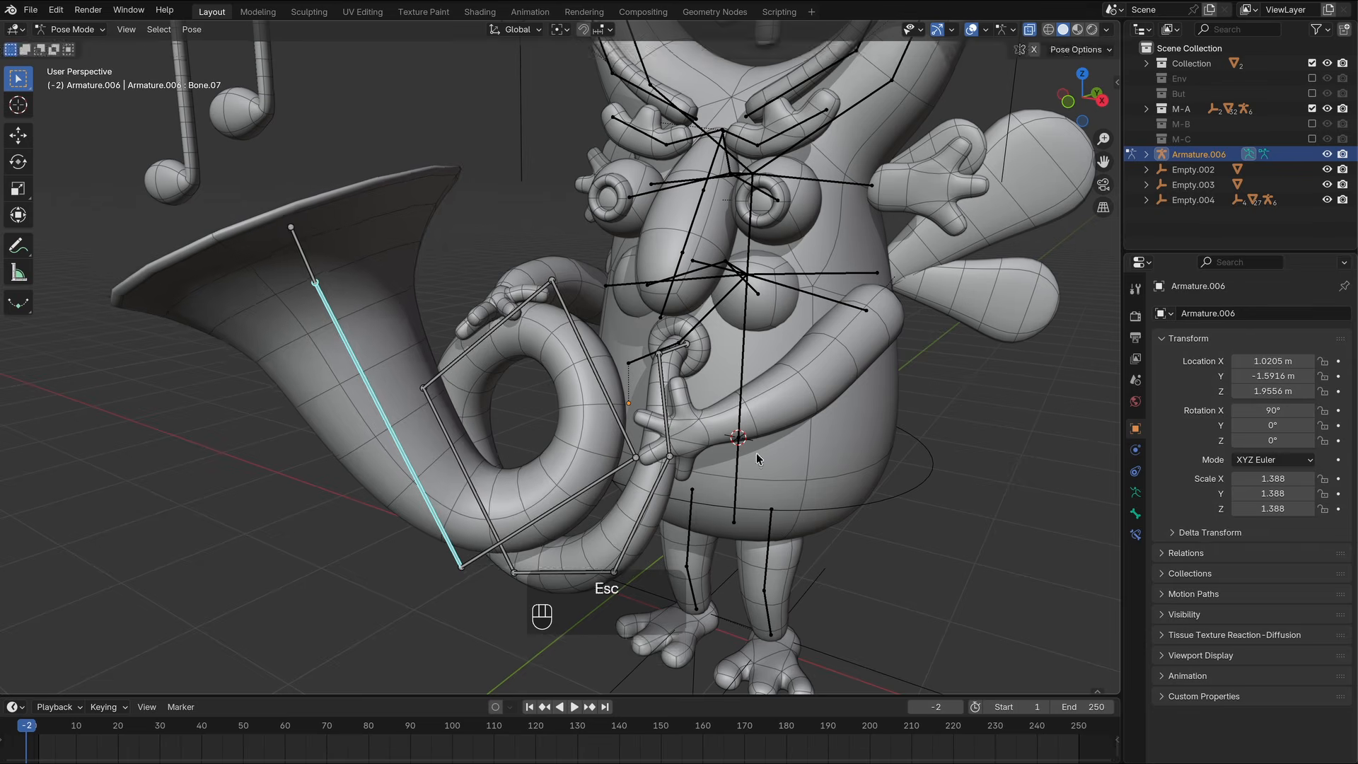
# Parent the saxophone's armature to the saxophone mesh using Object (Keep Transform), and test-move the saxophone.
pyautogui.click(405, 405)
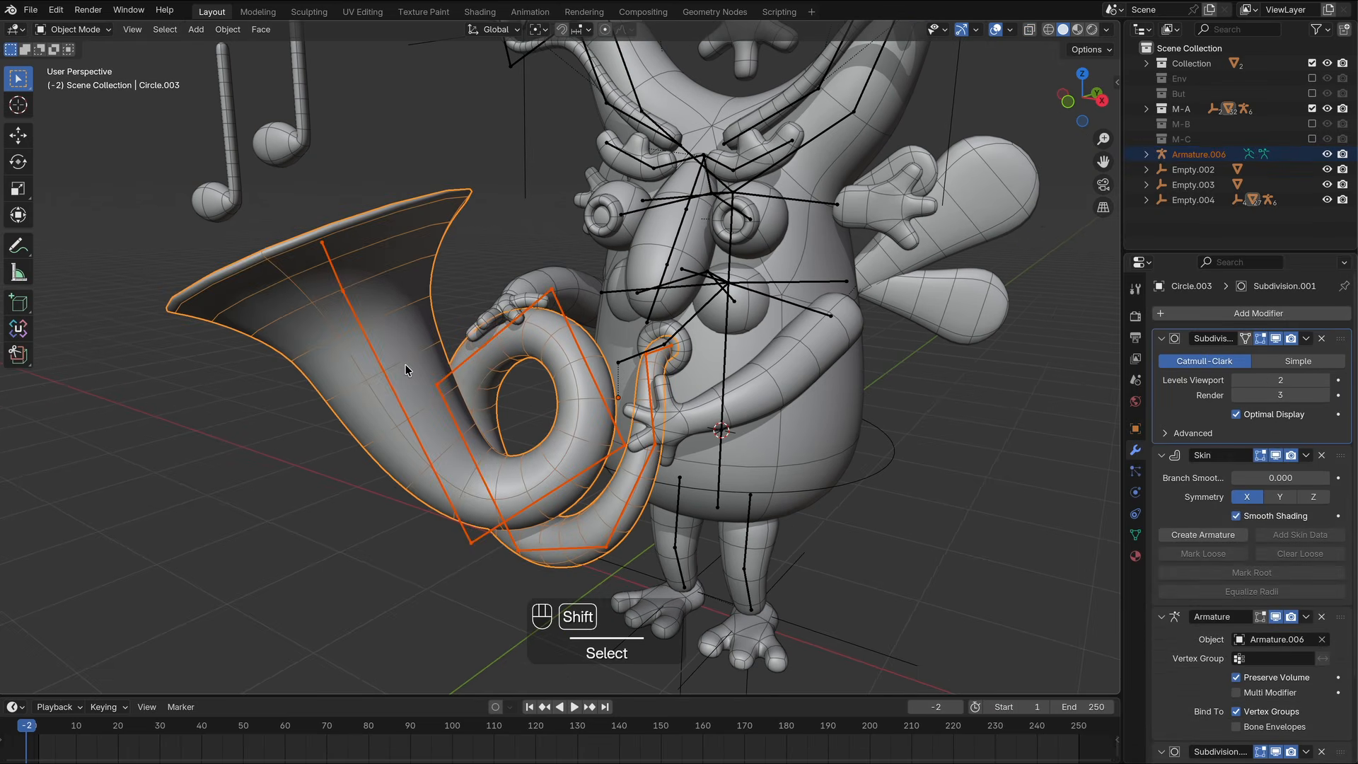
pyautogui.hotkey('ctrl', 'p')
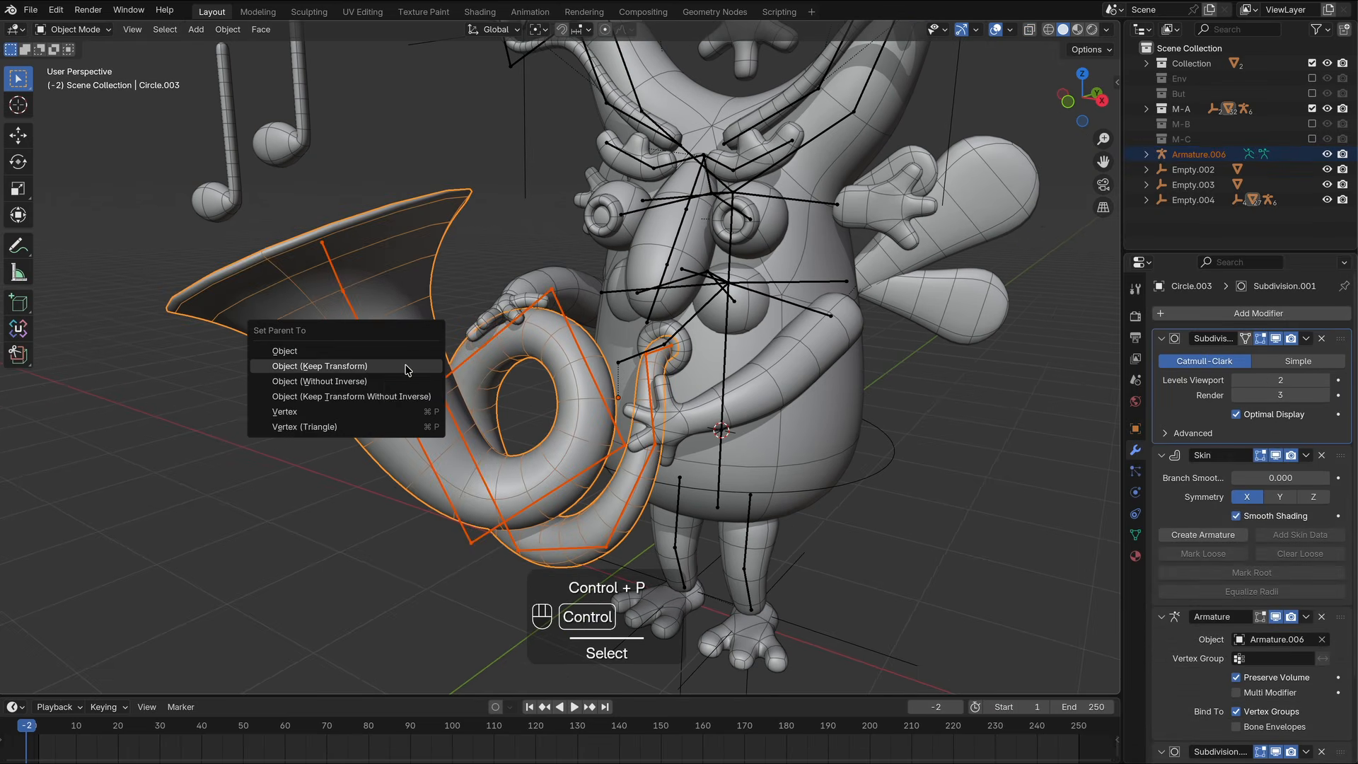
pyautogui.click(408, 369)
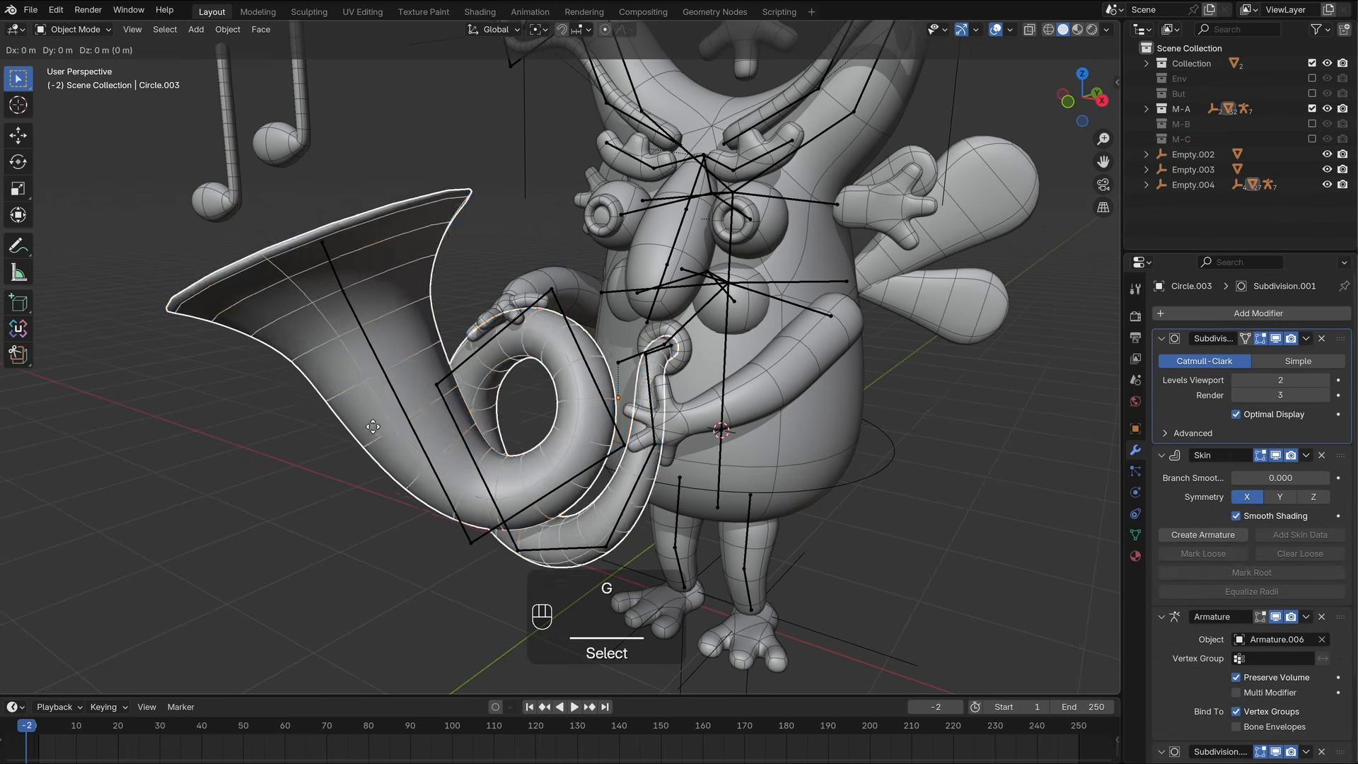
pyautogui.press('Escape')
# Test-rotate the main control empty around the character's waist about the global Z axis.
pyautogui.click(850, 483)
pyautogui.press('r')
pyautogui.press('z')
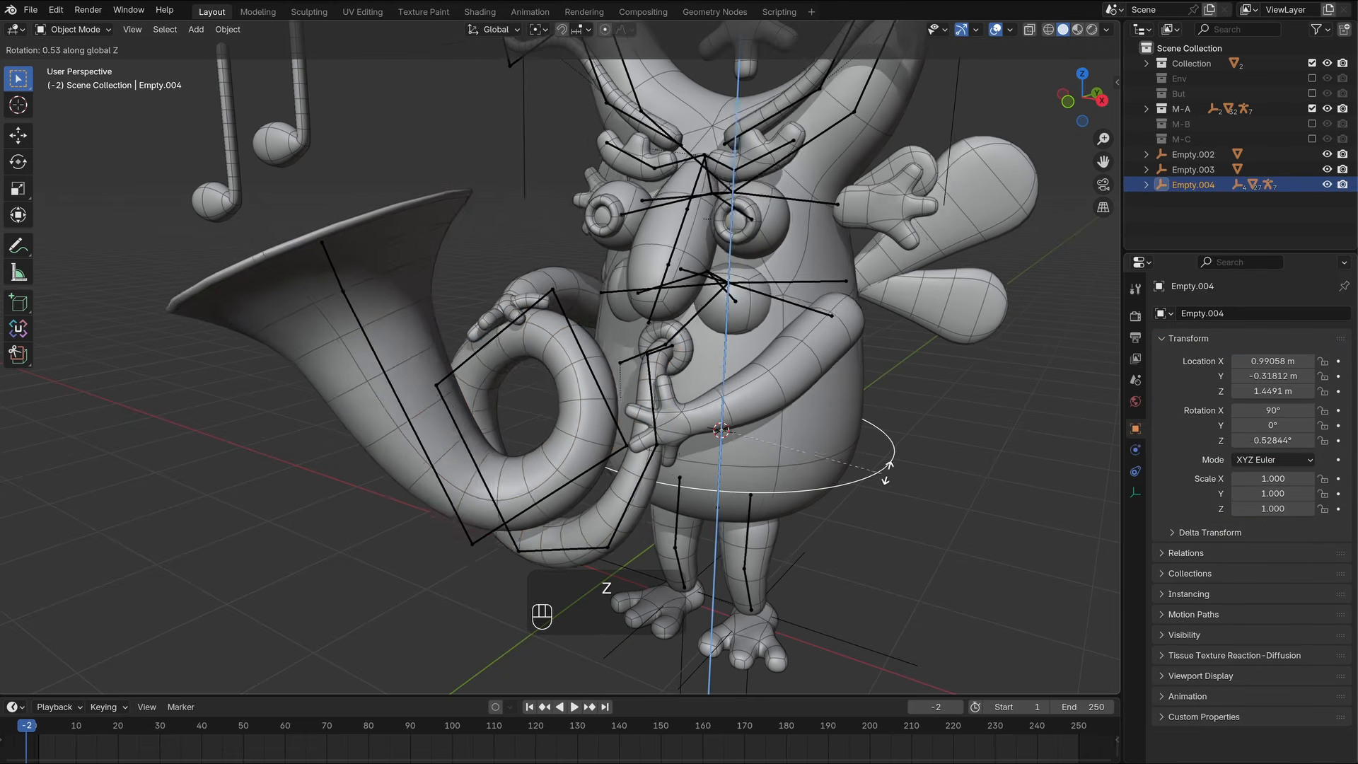
pyautogui.rightClick(812, 491)
# Test-rotate the body armature's bone leading out to the mouth in Pose Mode.
pyautogui.click(617, 383)
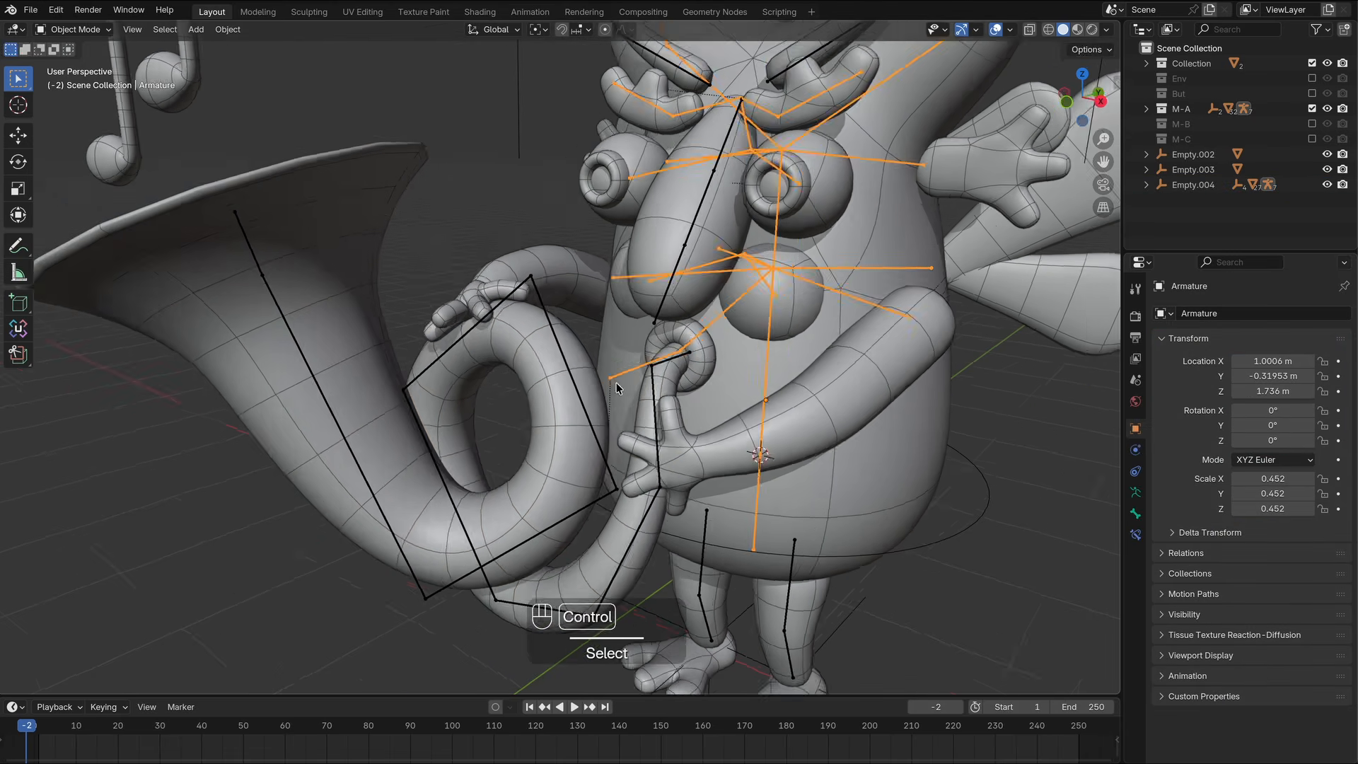
pyautogui.moveTo(616, 388); pyautogui.dragTo(596, 387, button='middle')
pyautogui.hotkey('ctrl', 'Tab')
pyautogui.click(599, 371)
pyautogui.press('r')
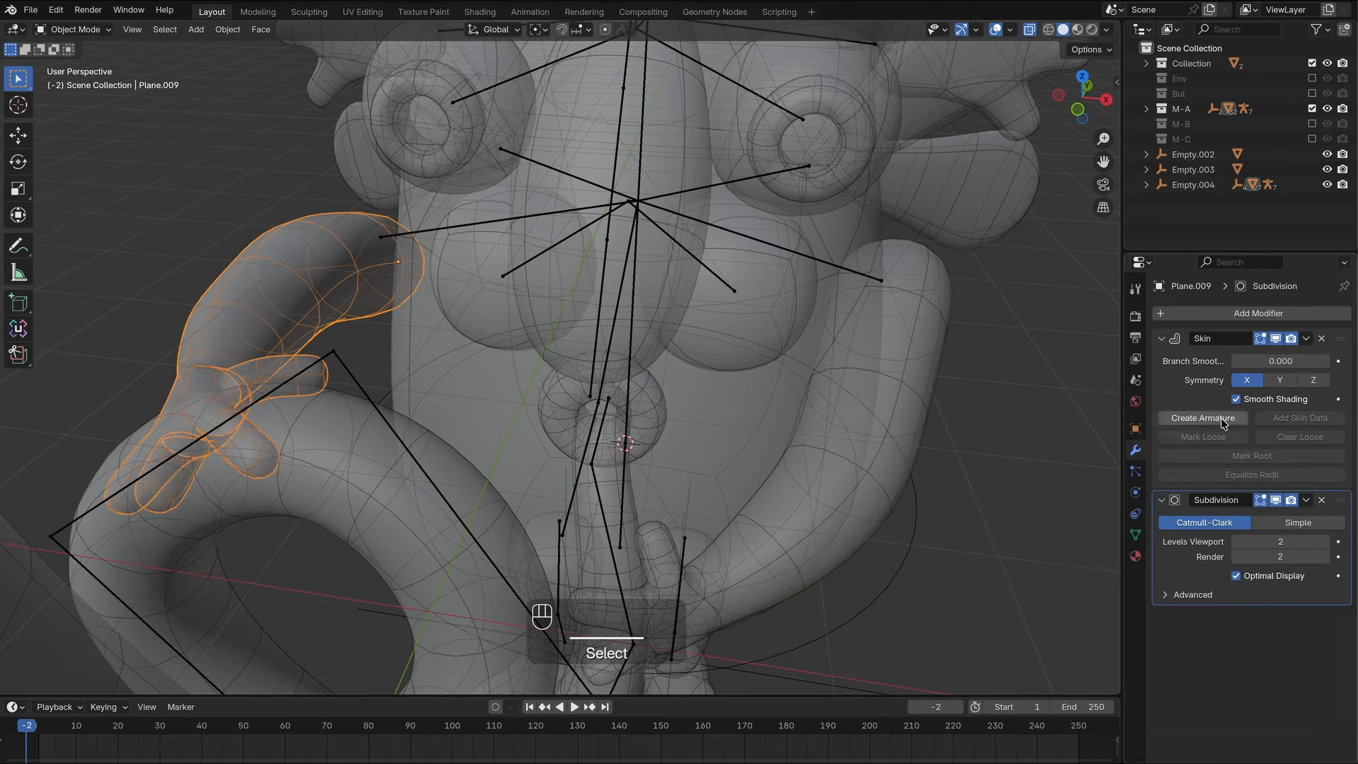
# Create armatures from the Skin modifiers of both arms.
pyautogui.click(1202, 418)
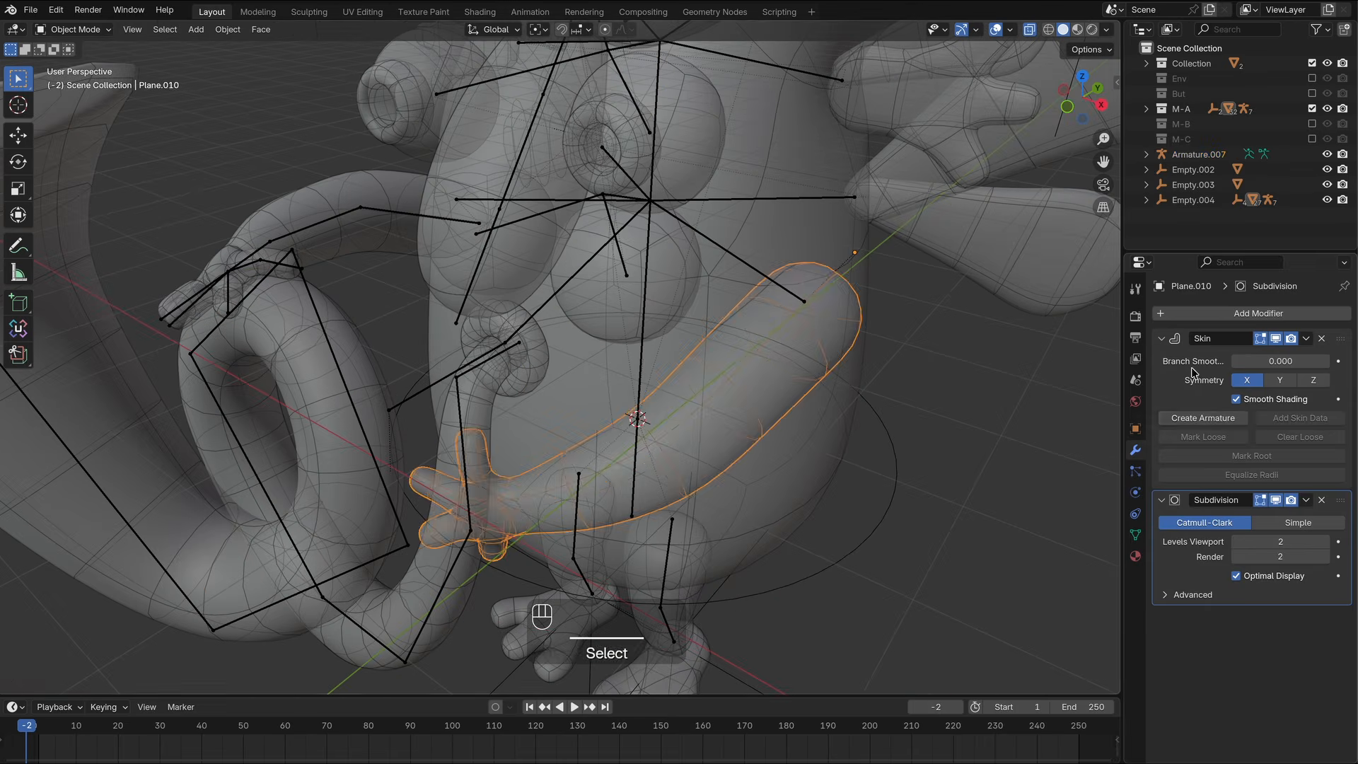
pyautogui.click(1211, 417)
# Add an Inverse Kinematics constraint with a new empty target to the left arm's wrist bone, and test-move the arm's armature.
pyautogui.keyDown('shift'); pyautogui.moveTo(749, 424); pyautogui.dragTo(835, 452, button='middle'); pyautogui.keyUp('shift')
pyautogui.moveTo(481, 240); pyautogui.dragTo(334, 231, button='middle')
pyautogui.hotkey('ctrl', 'Tab')
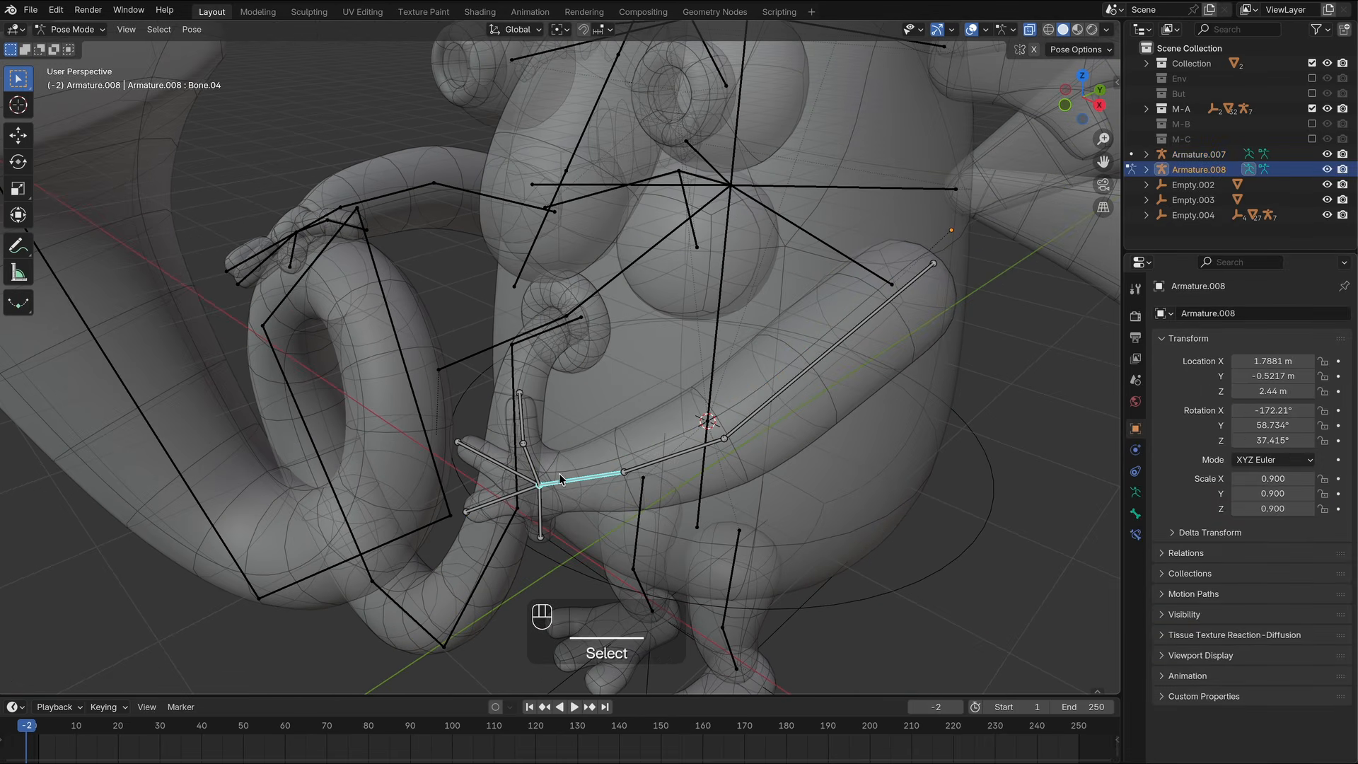
pyautogui.click(192, 29)
pyautogui.click(408, 286)
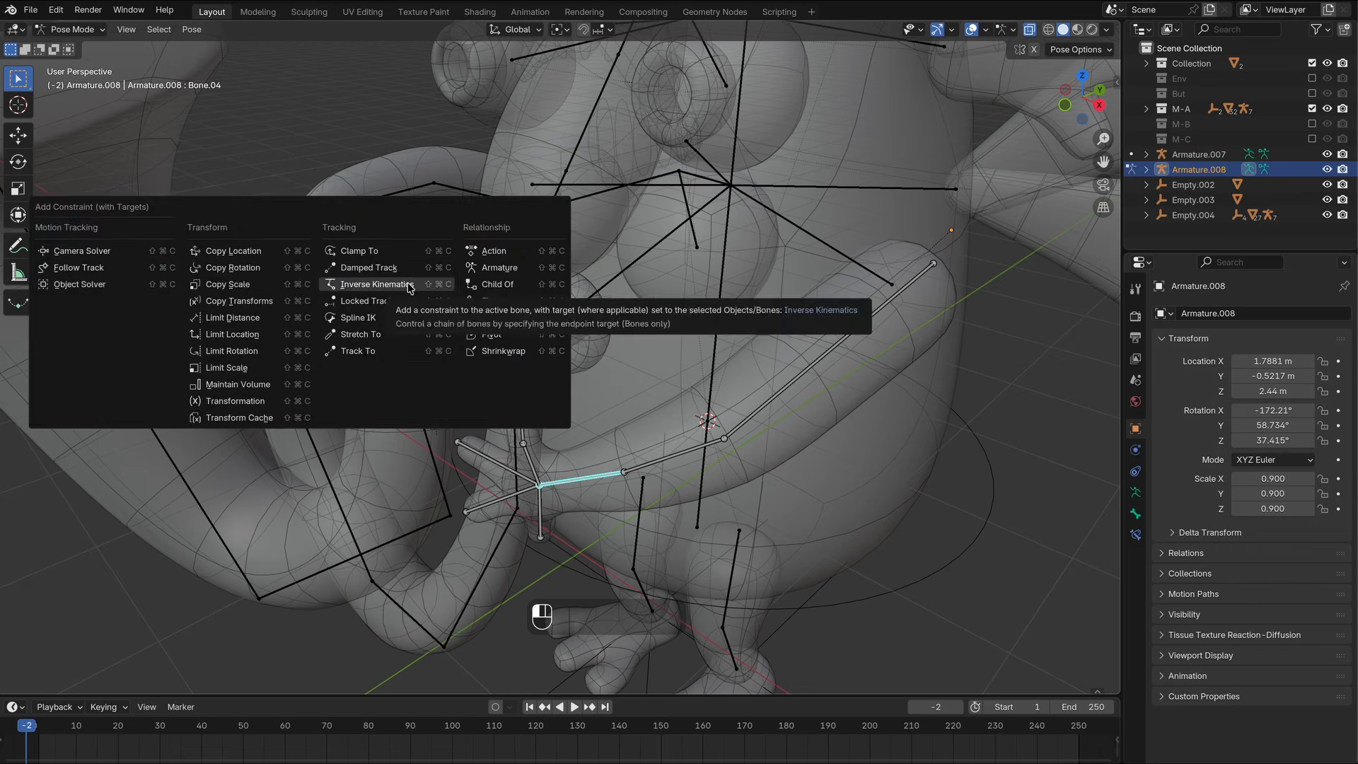
pyautogui.click(425, 279)
pyautogui.moveTo(671, 541); pyautogui.dragTo(202, 104, button='middle')
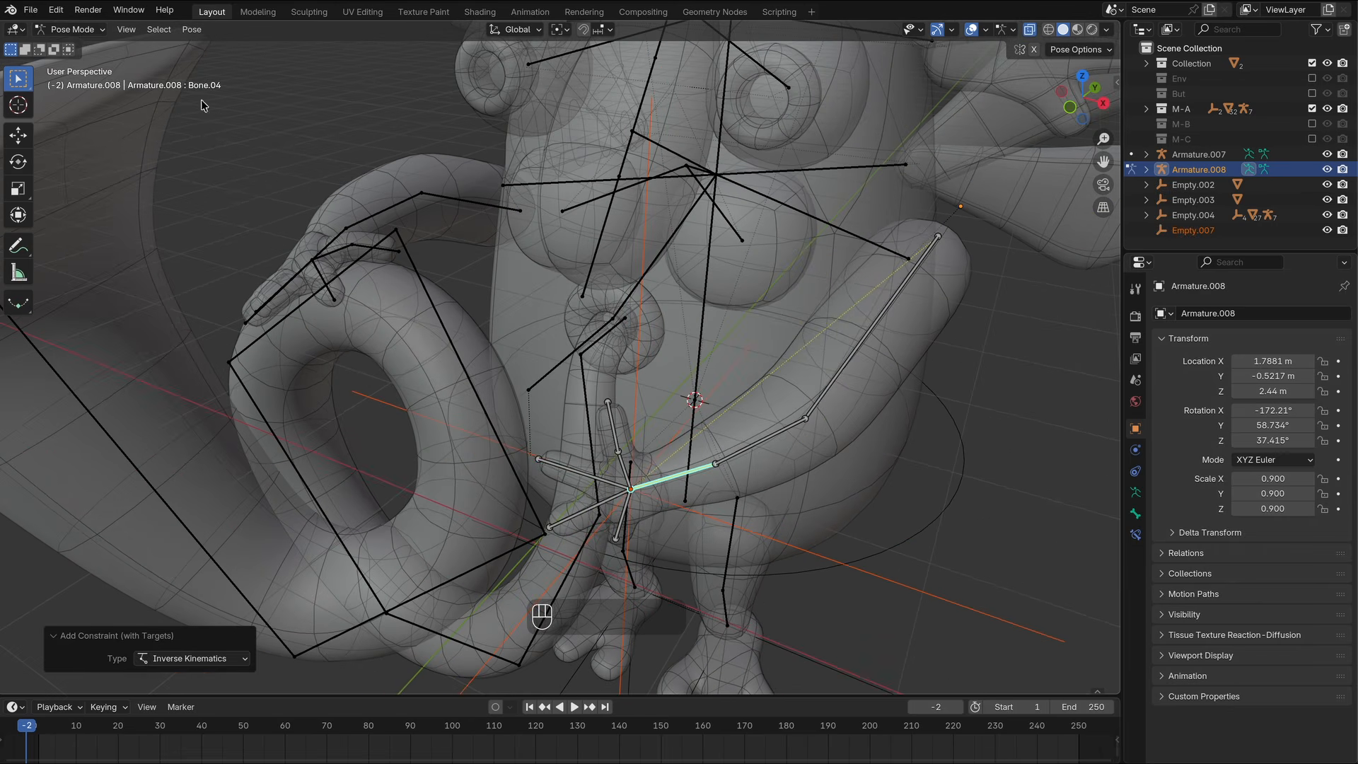
pyautogui.click(76, 48)
pyautogui.press('g')
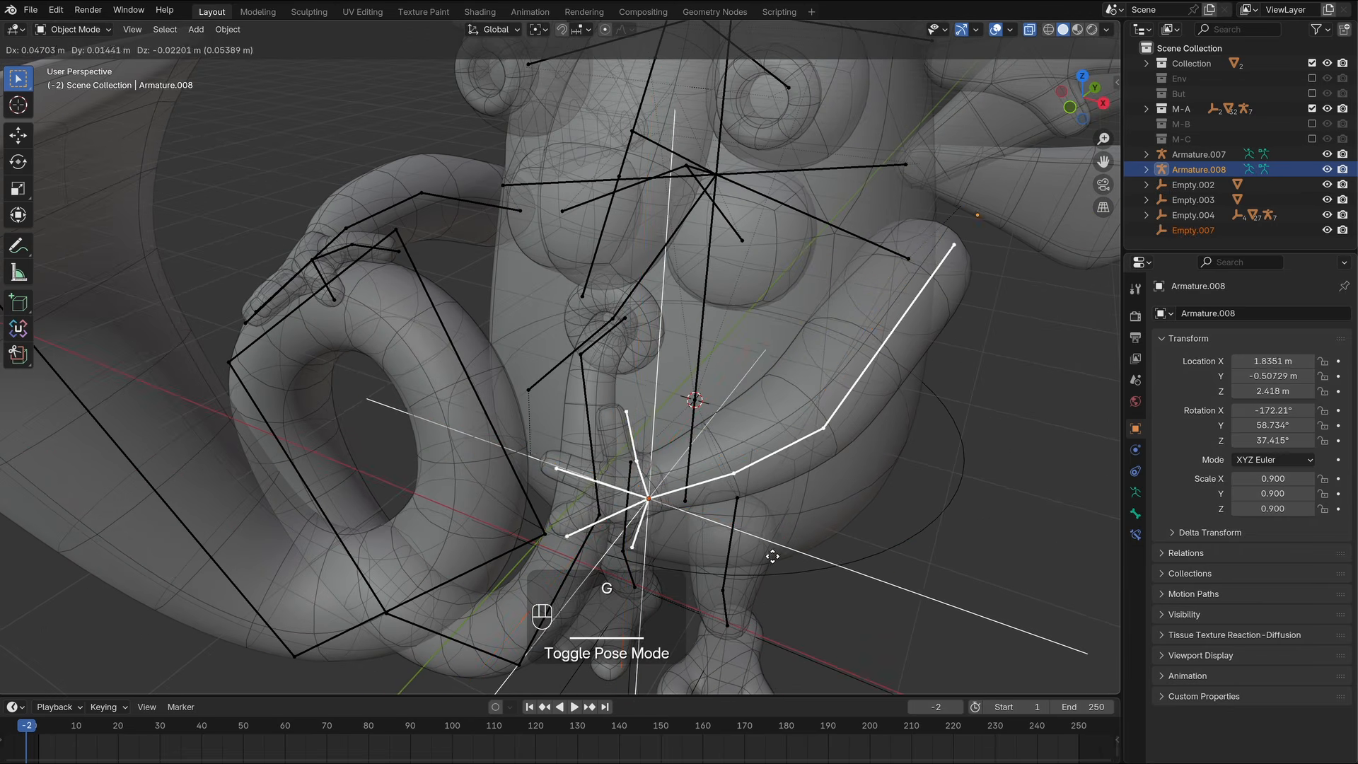
pyautogui.press('Escape')
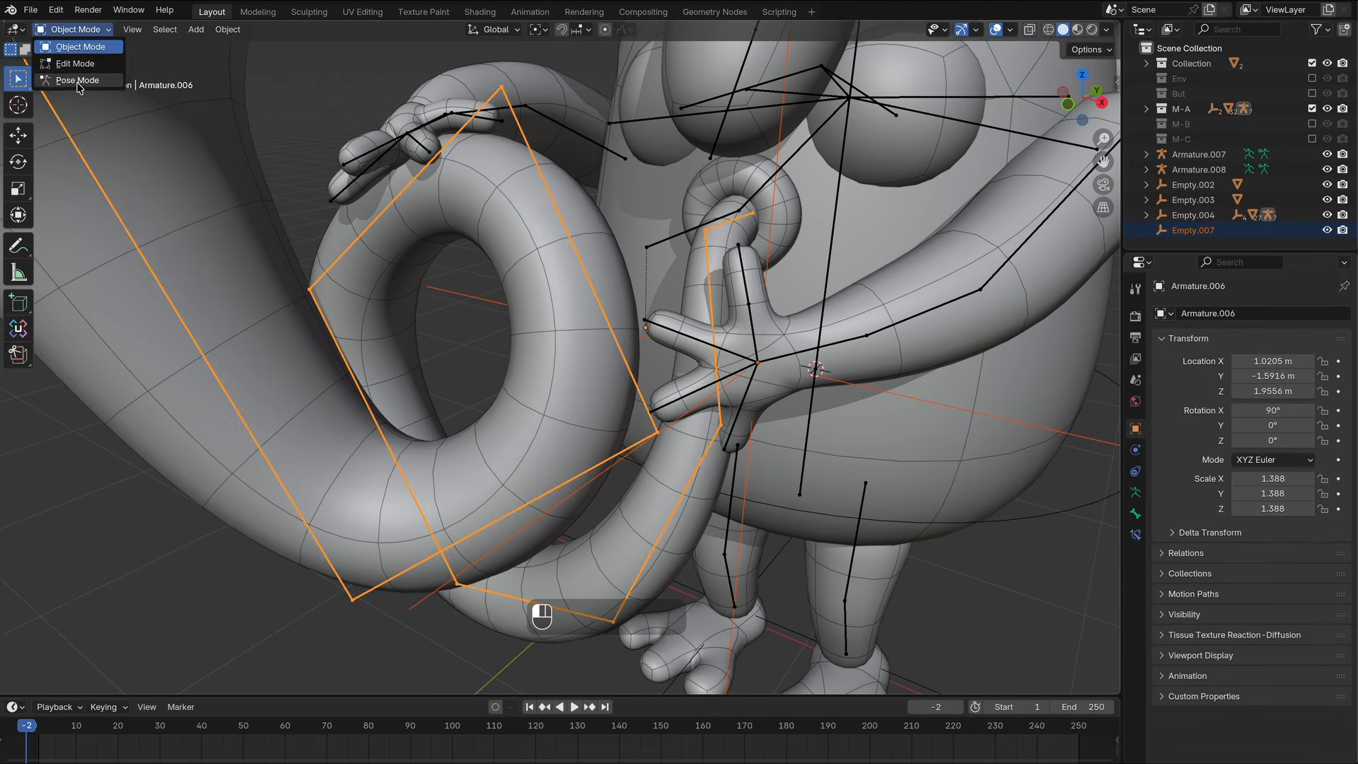
# Parent the left arm's IK empty to the saxophone bone behind that hand using Bone, and test-rotate the bone.
pyautogui.click(76, 82)
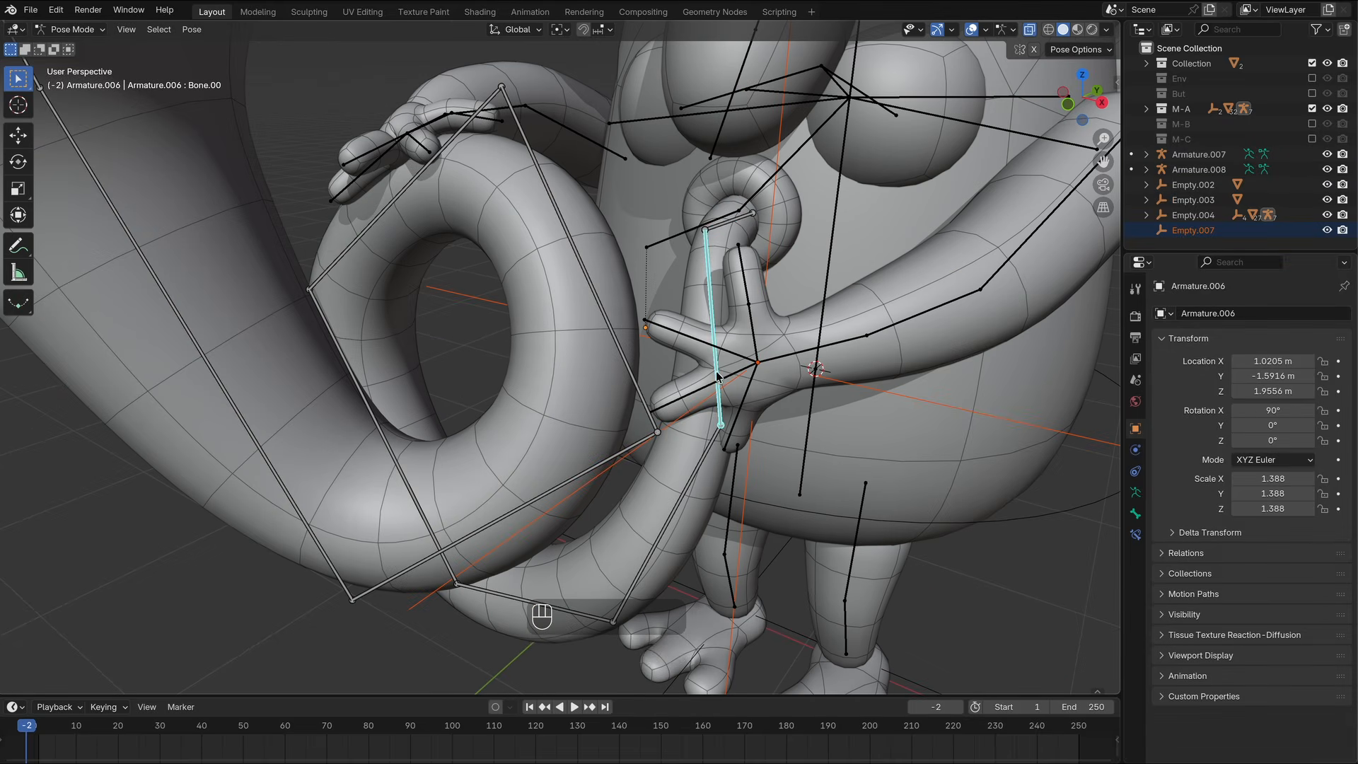
pyautogui.hotkey('ctrl', 'p')
pyautogui.click(324, 243)
pyautogui.press('r')
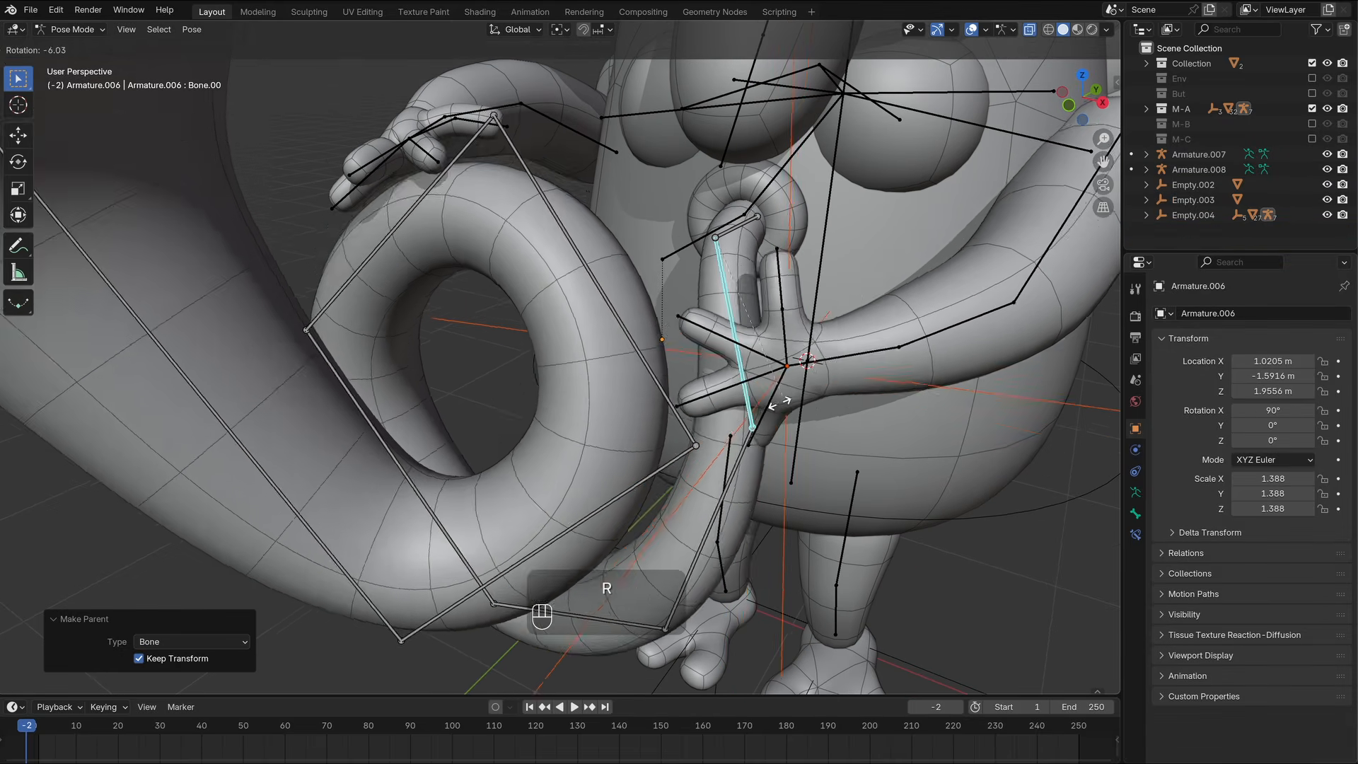
pyautogui.press('Escape')
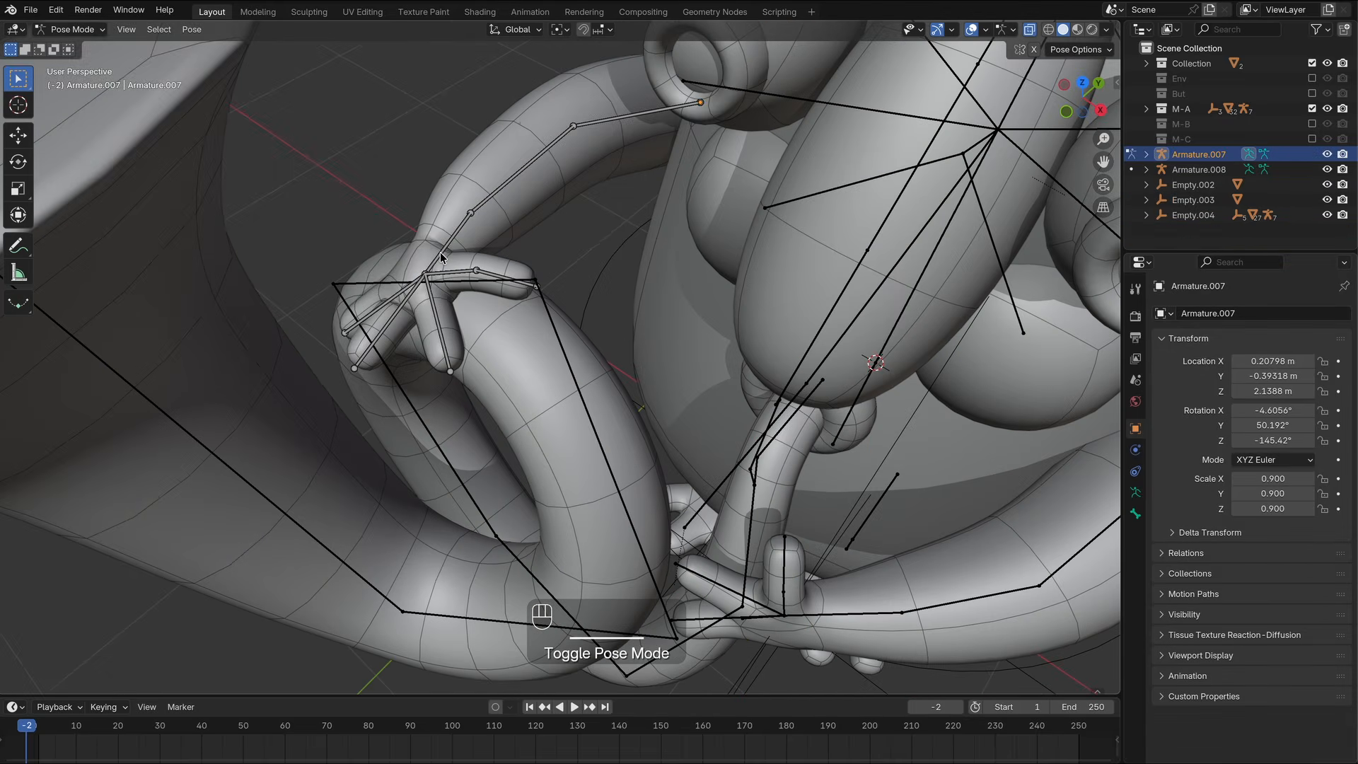
# Add an Inverse Kinematics constraint with a new empty target to the right arm's wrist bone, and test-move the empty.
pyautogui.click(440, 257)
pyautogui.click(191, 29)
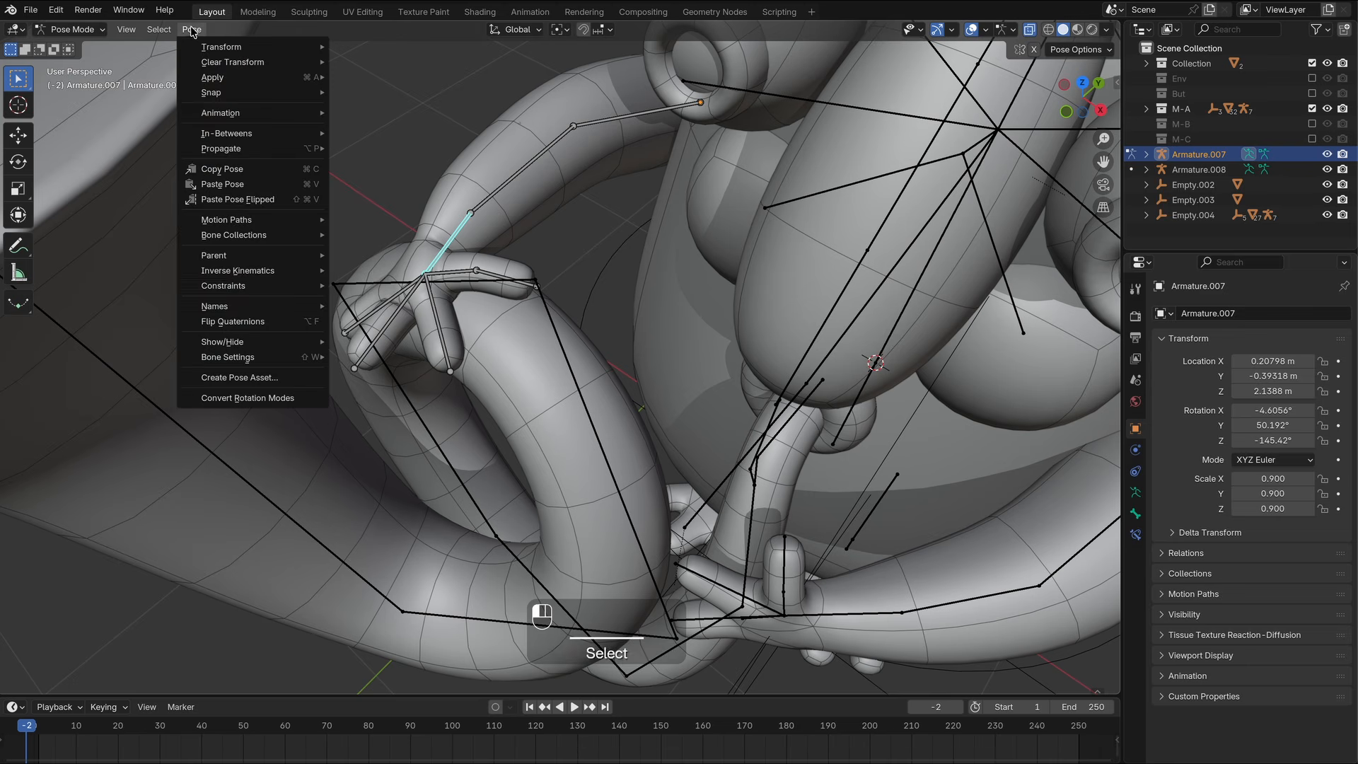
pyautogui.click(387, 285)
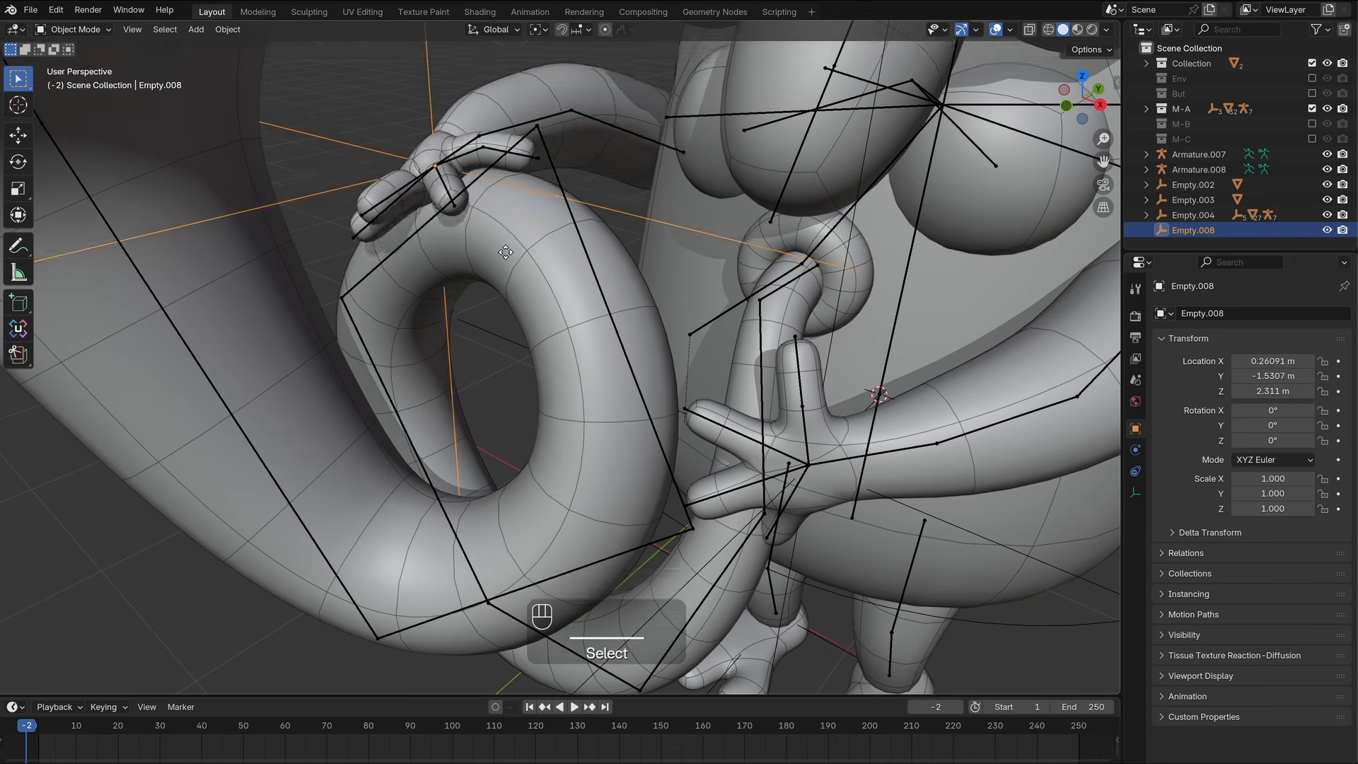
pyautogui.press('g')
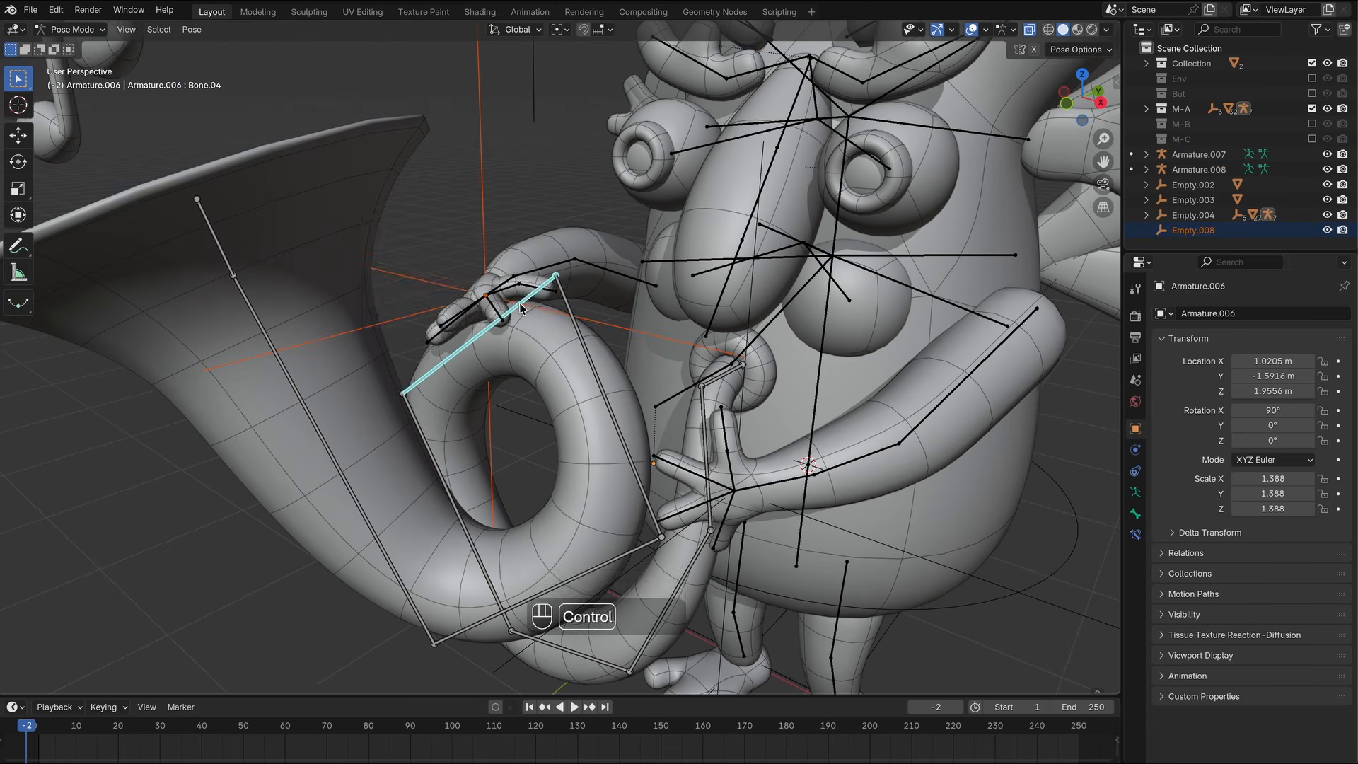
# Parent the right arm's IK empty to the saxophone bone under that hand using Bone, and test-rotate this bone and the mouthpiece bone.
pyautogui.hotkey('ctrl', 'p')
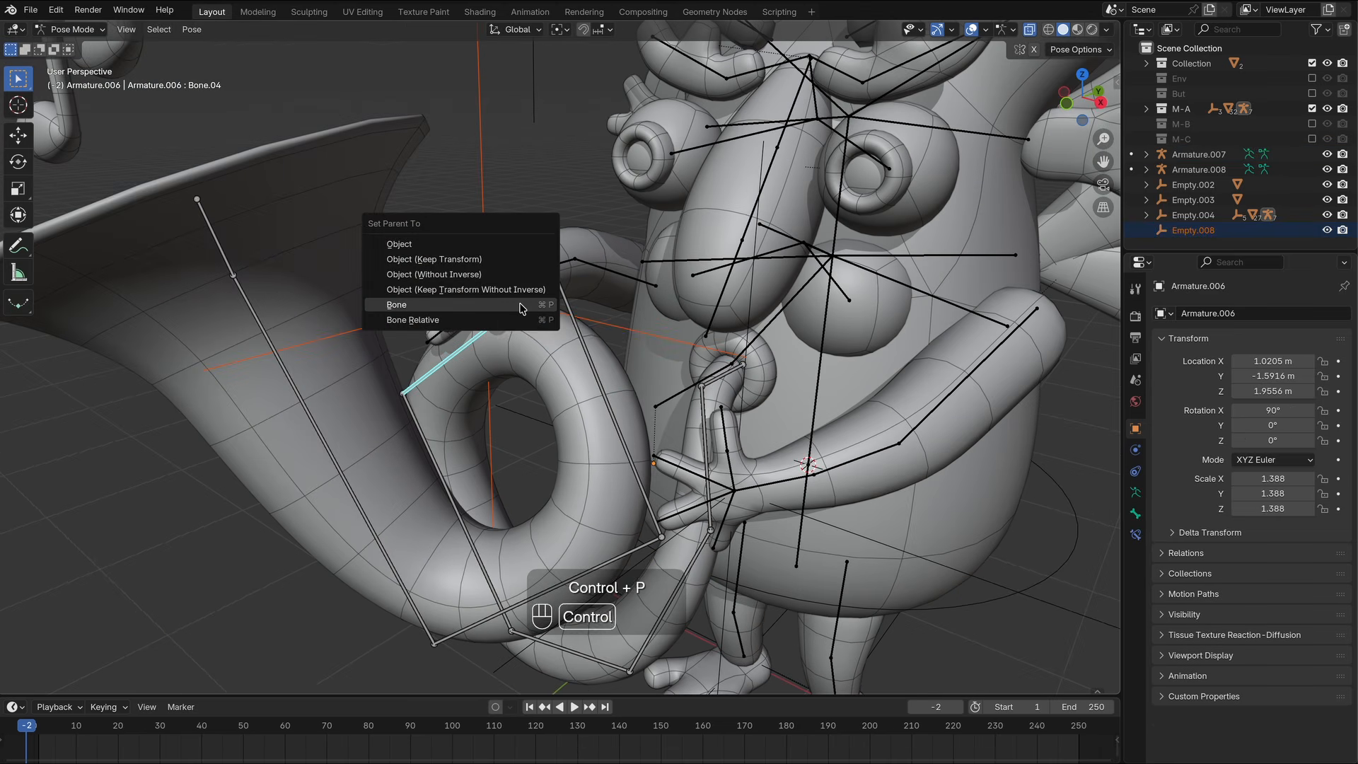
pyautogui.click(521, 309)
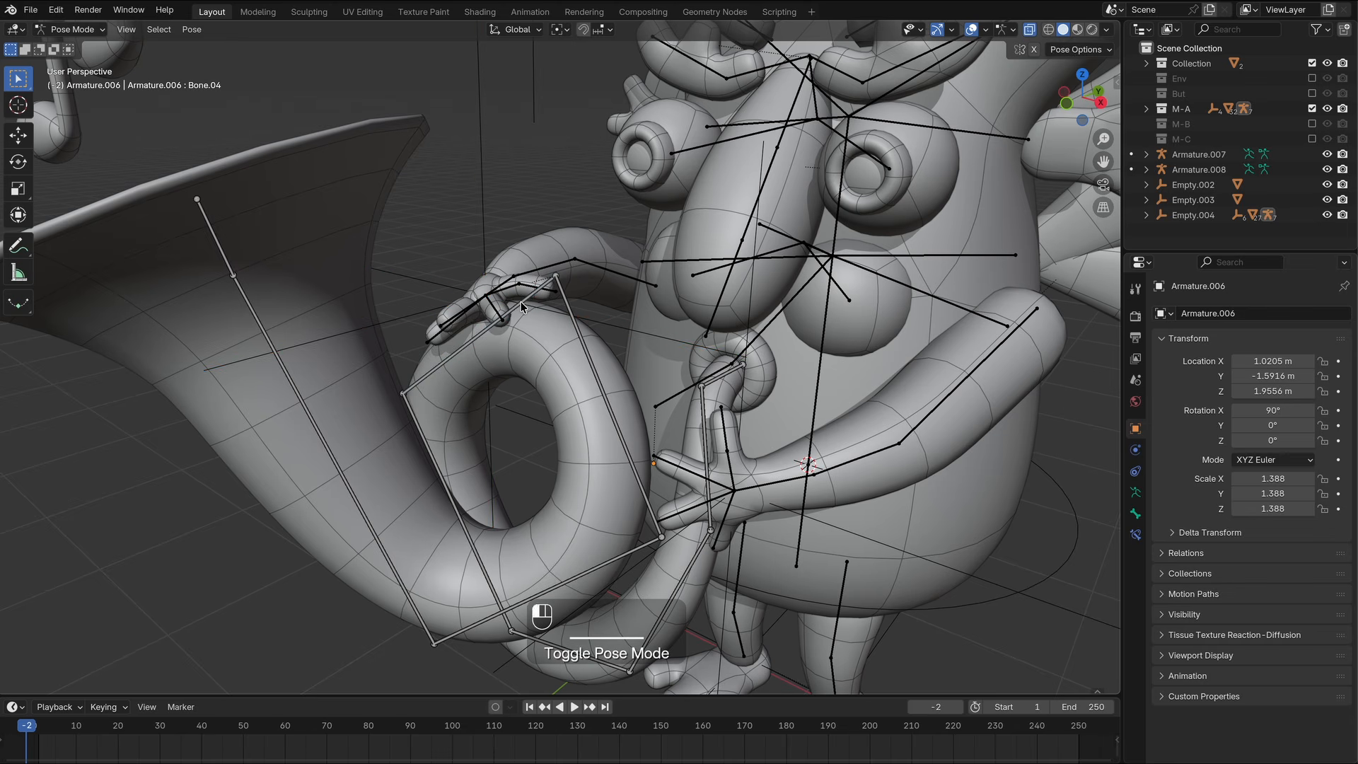
pyautogui.click(519, 304)
pyautogui.press('g')
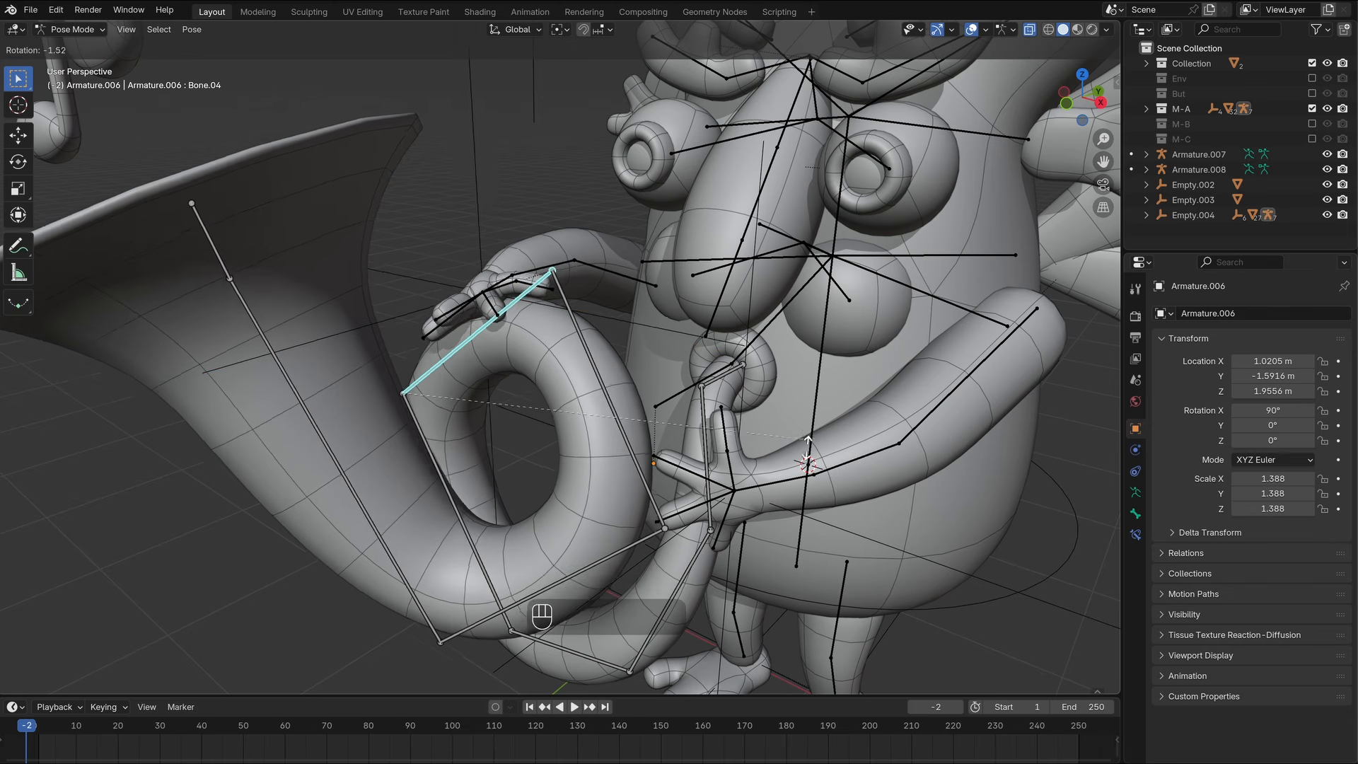
pyautogui.press('Escape')
pyautogui.press('r')
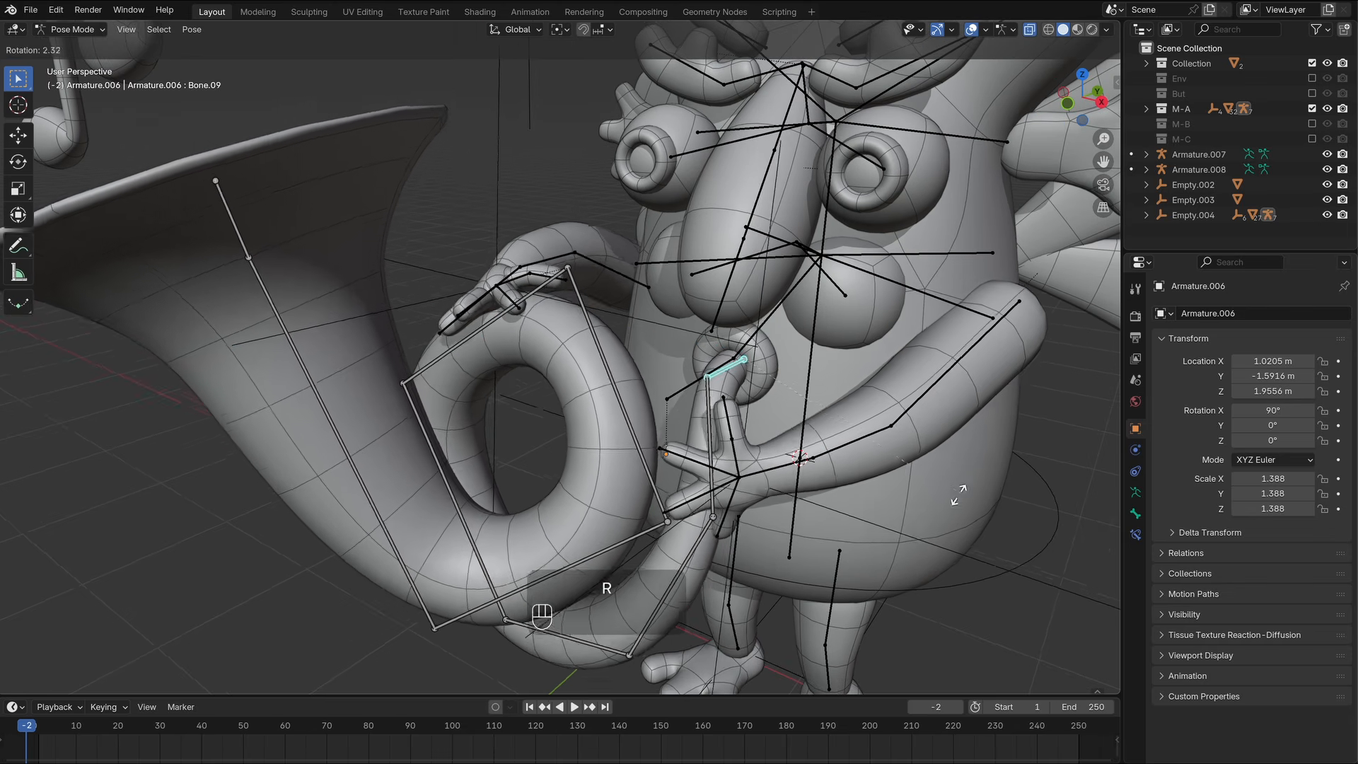
pyautogui.press('x')
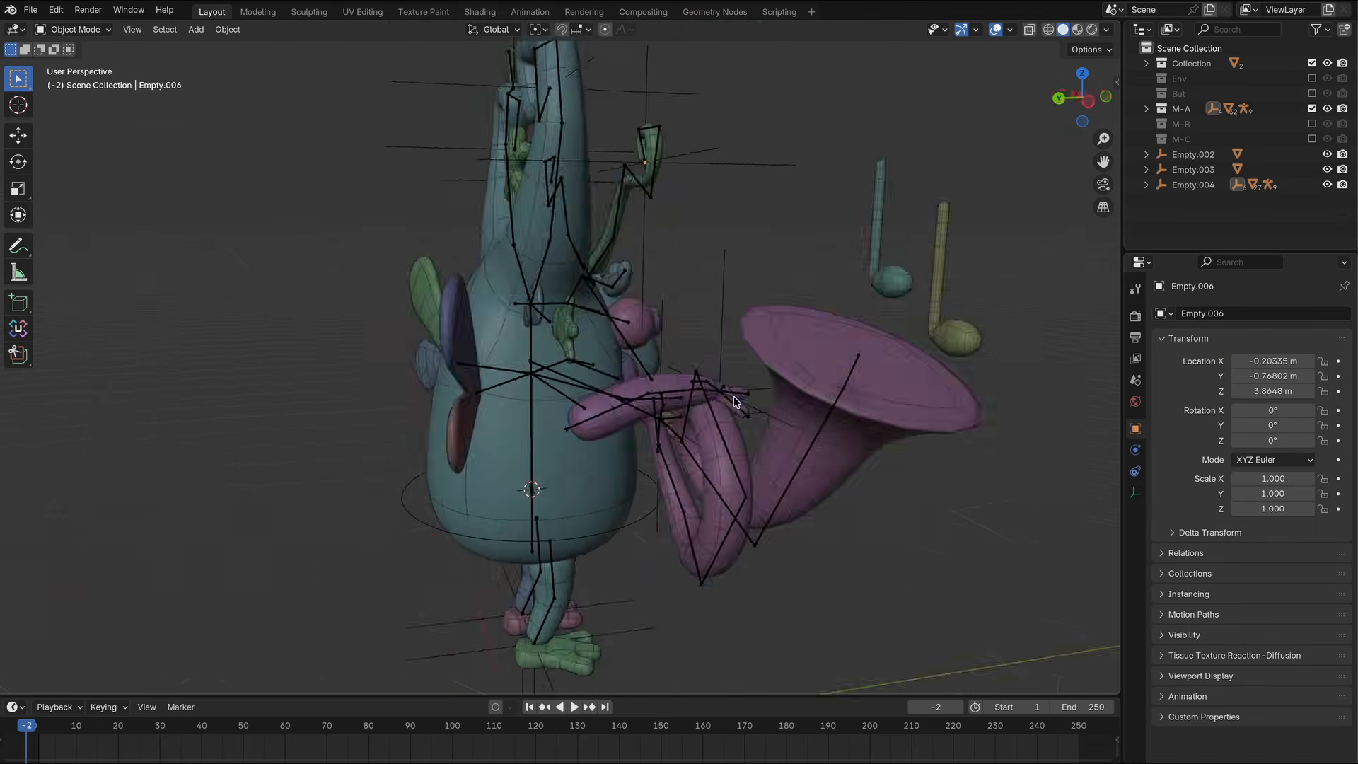
# Parent the music notes to the sphere-shaped empty around the feet using Object (Keep Transform), and test-move the empty.
pyautogui.hotkey('ctrl', 'p')
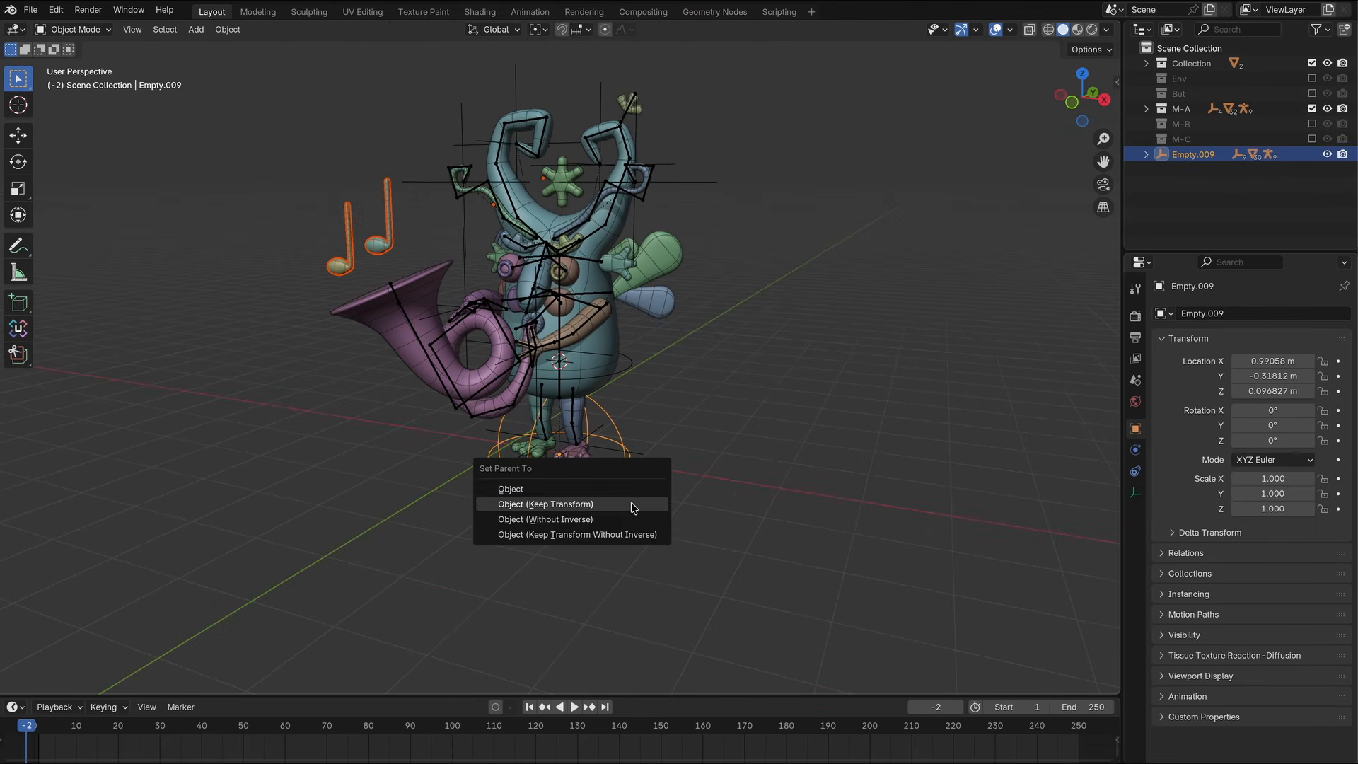
pyautogui.click(631, 503)
pyautogui.press('g')
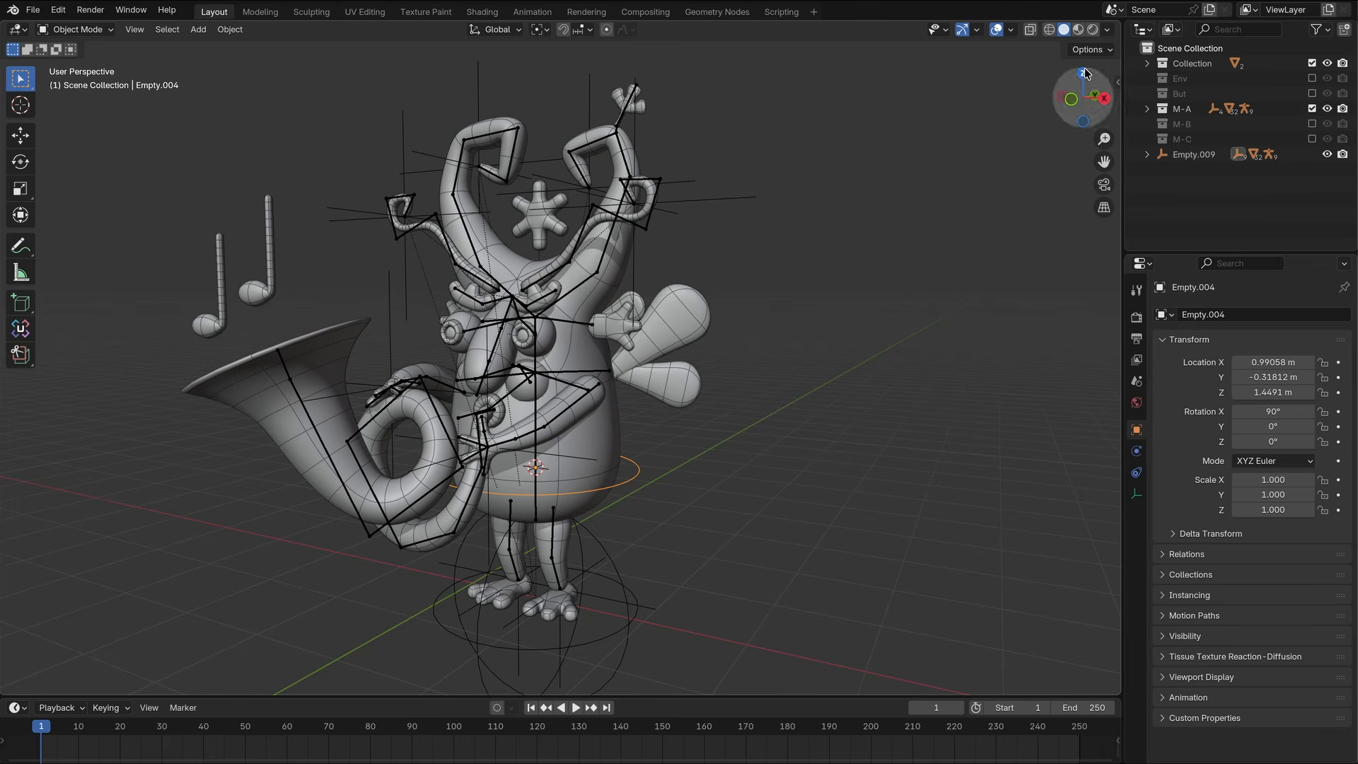
# Split the 3D Viewport into two side-by-side areas and turn the new one into a Graph Editor.
pyautogui.moveTo(1119, 22); pyautogui.dragTo(847, 40)
pyautogui.moveTo(732, 51); pyautogui.dragTo(719, 53)
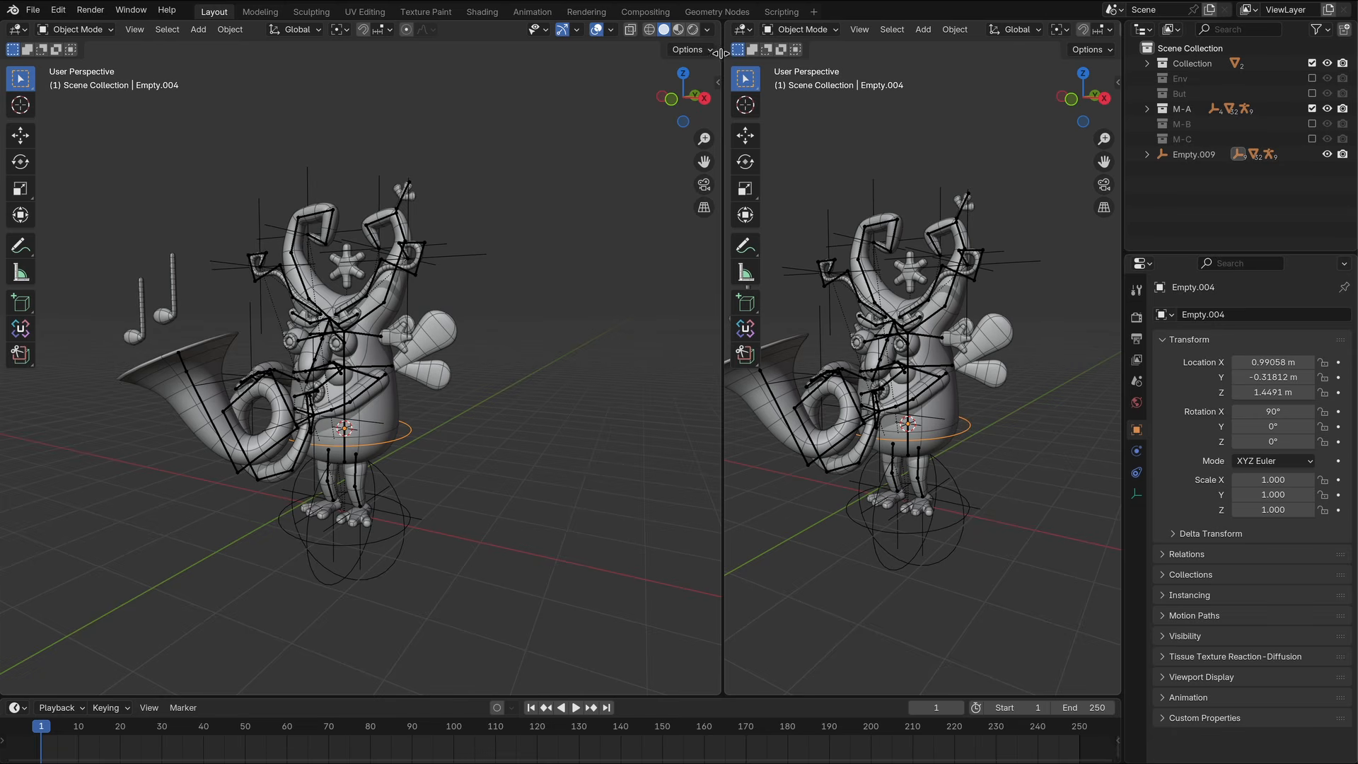
pyautogui.scroll(5, 334, 359)
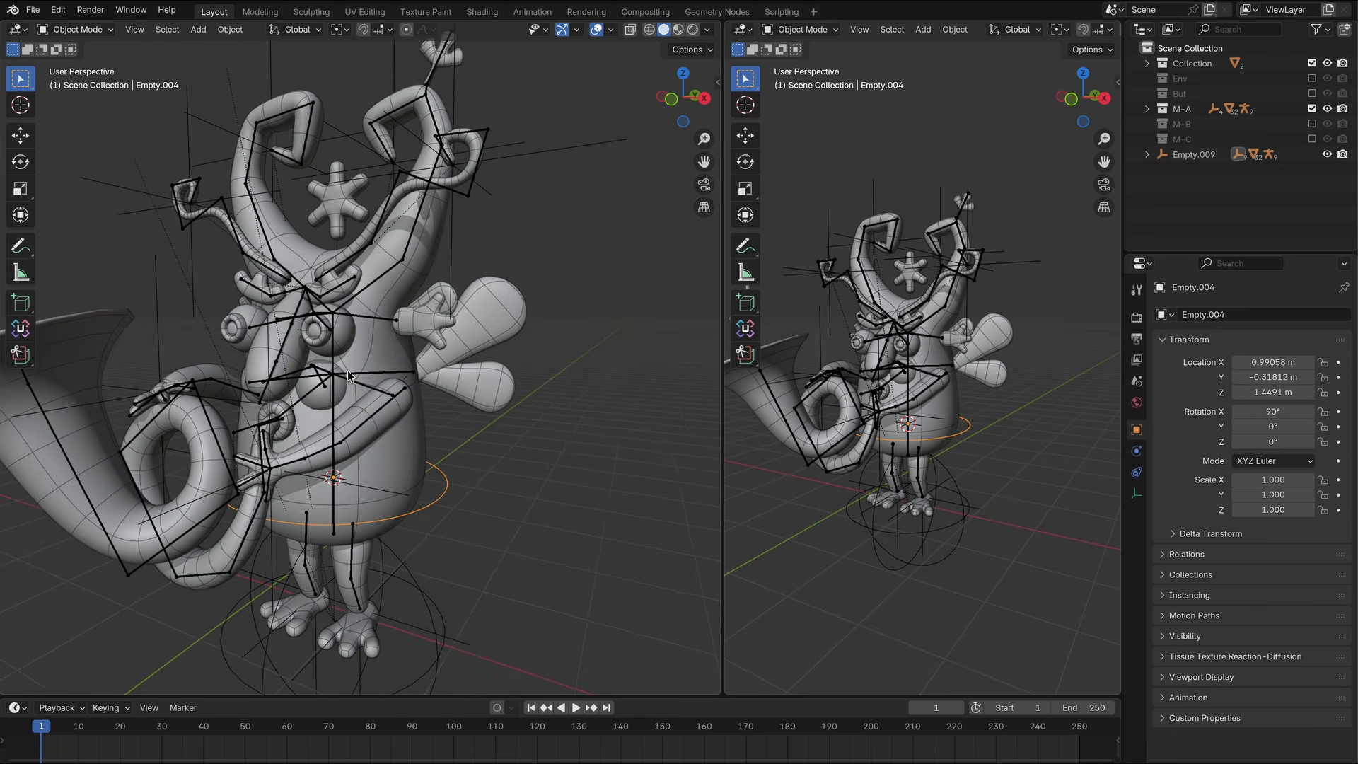
pyautogui.keyDown('ctrl'); pyautogui.scroll(-4, 353, 376); pyautogui.keyUp('ctrl')
pyautogui.keyDown('ctrl'); pyautogui.scroll(1, 353, 377); pyautogui.keyUp('ctrl')
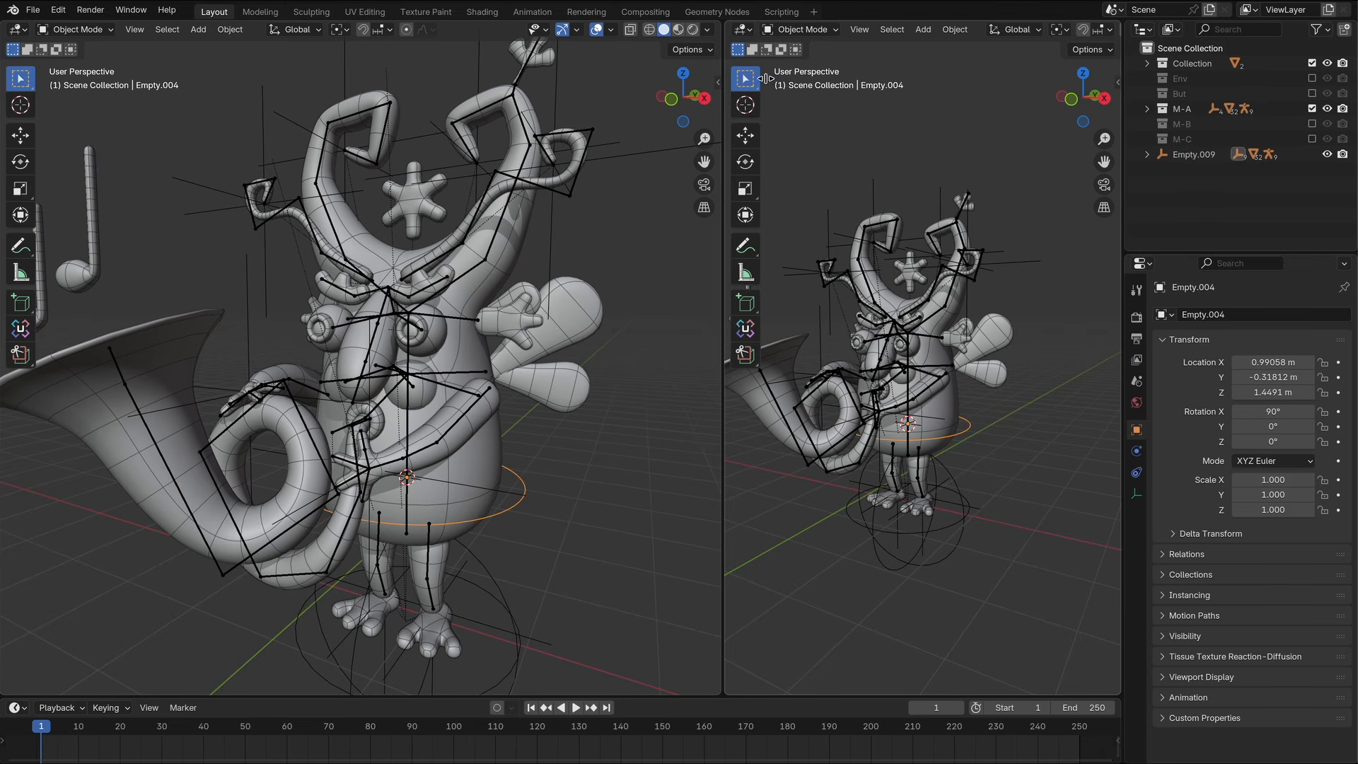
pyautogui.click(743, 29)
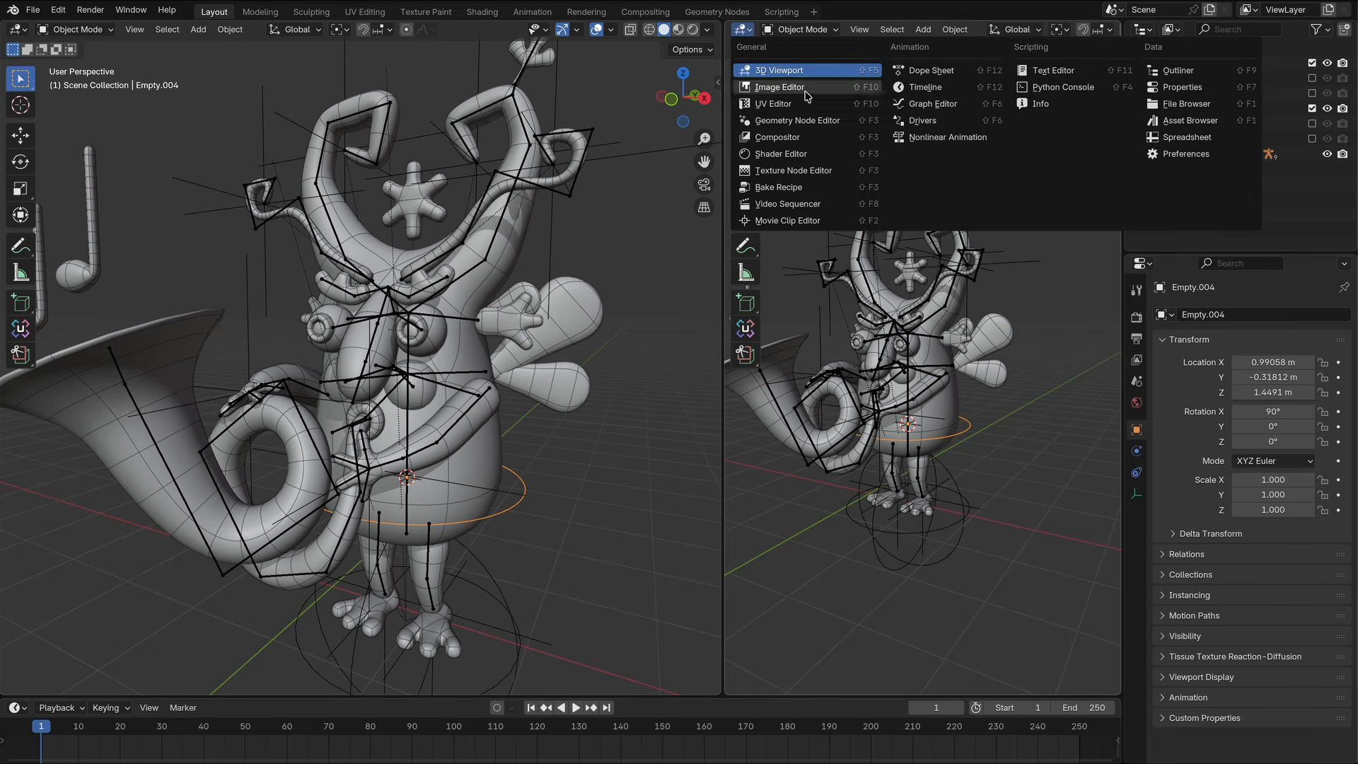
pyautogui.click(932, 104)
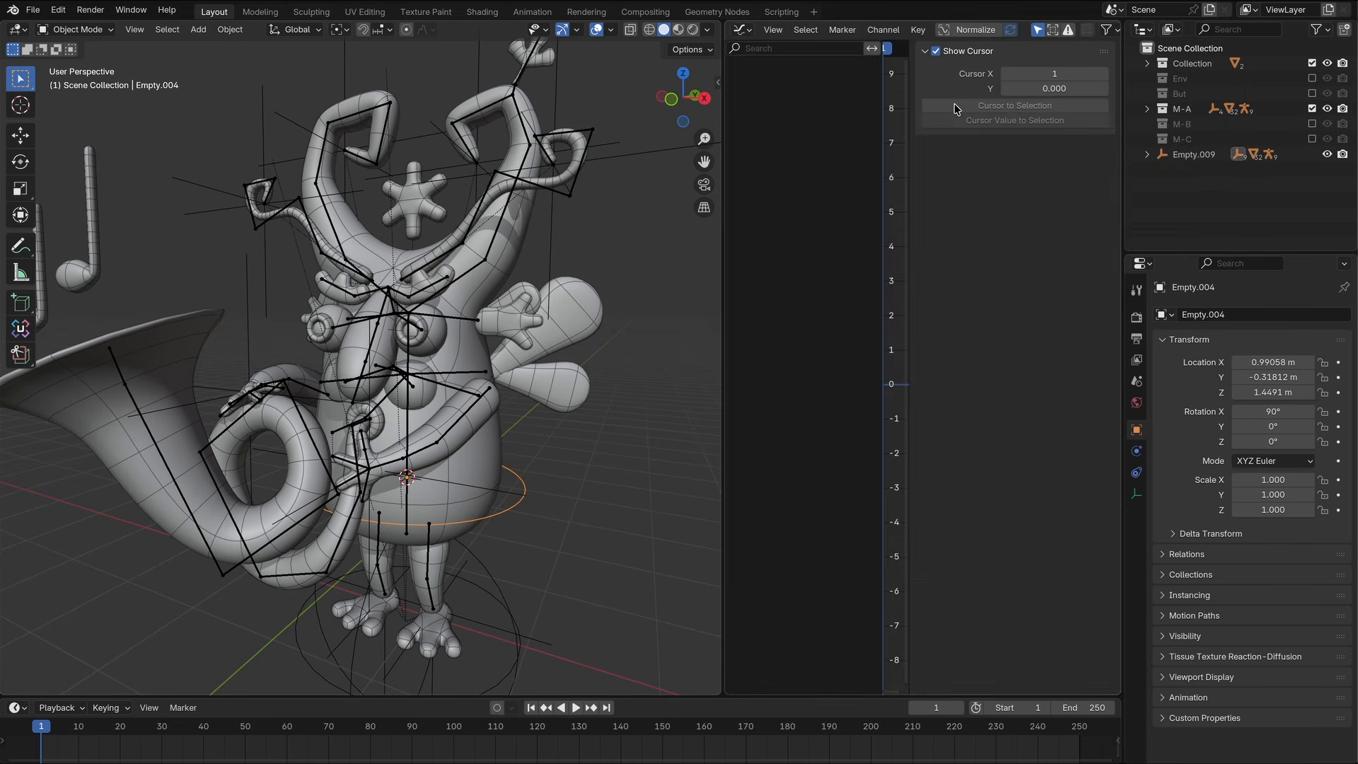
# Move the waist control empty down about 0.12 m, and insert location and rotation keyframes for it at frame 1.
pyautogui.click(527, 510)
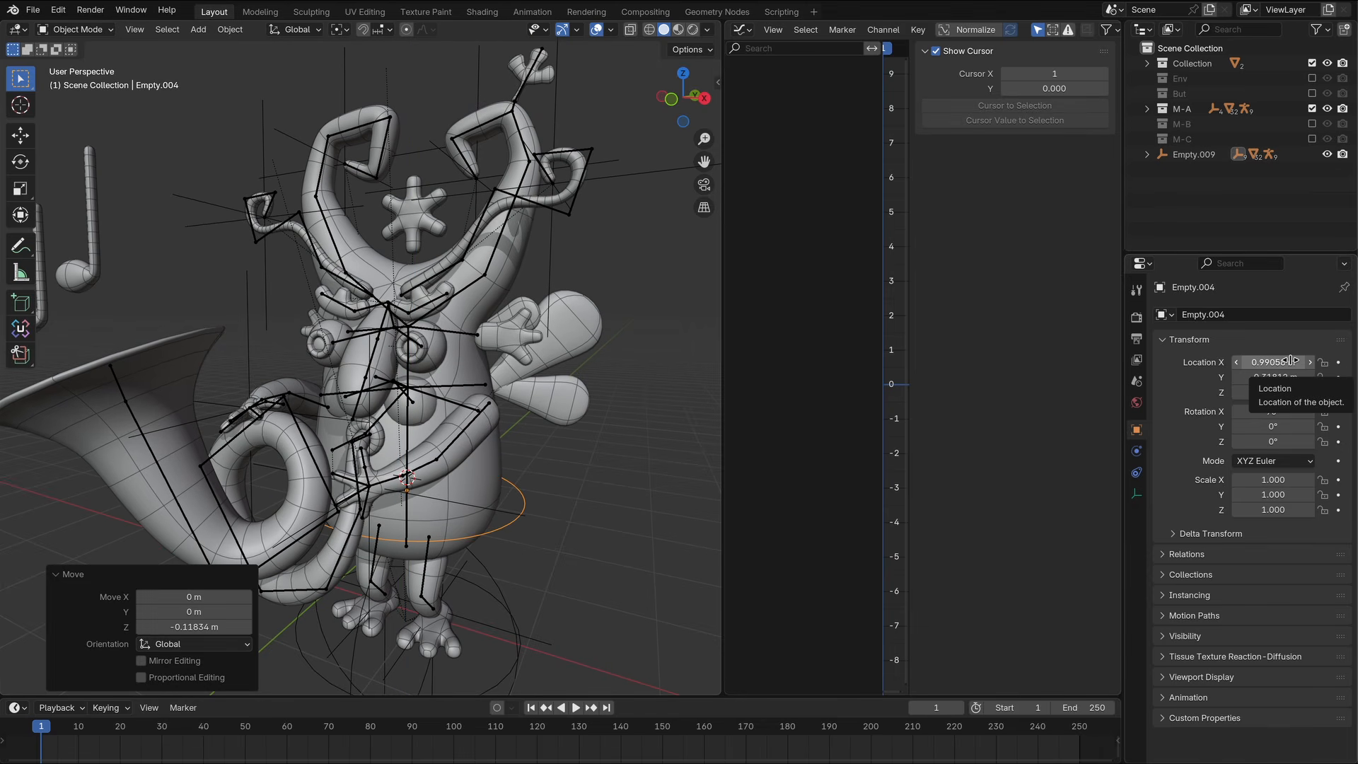
pyautogui.rightClick(1290, 362)
pyautogui.click(1290, 361)
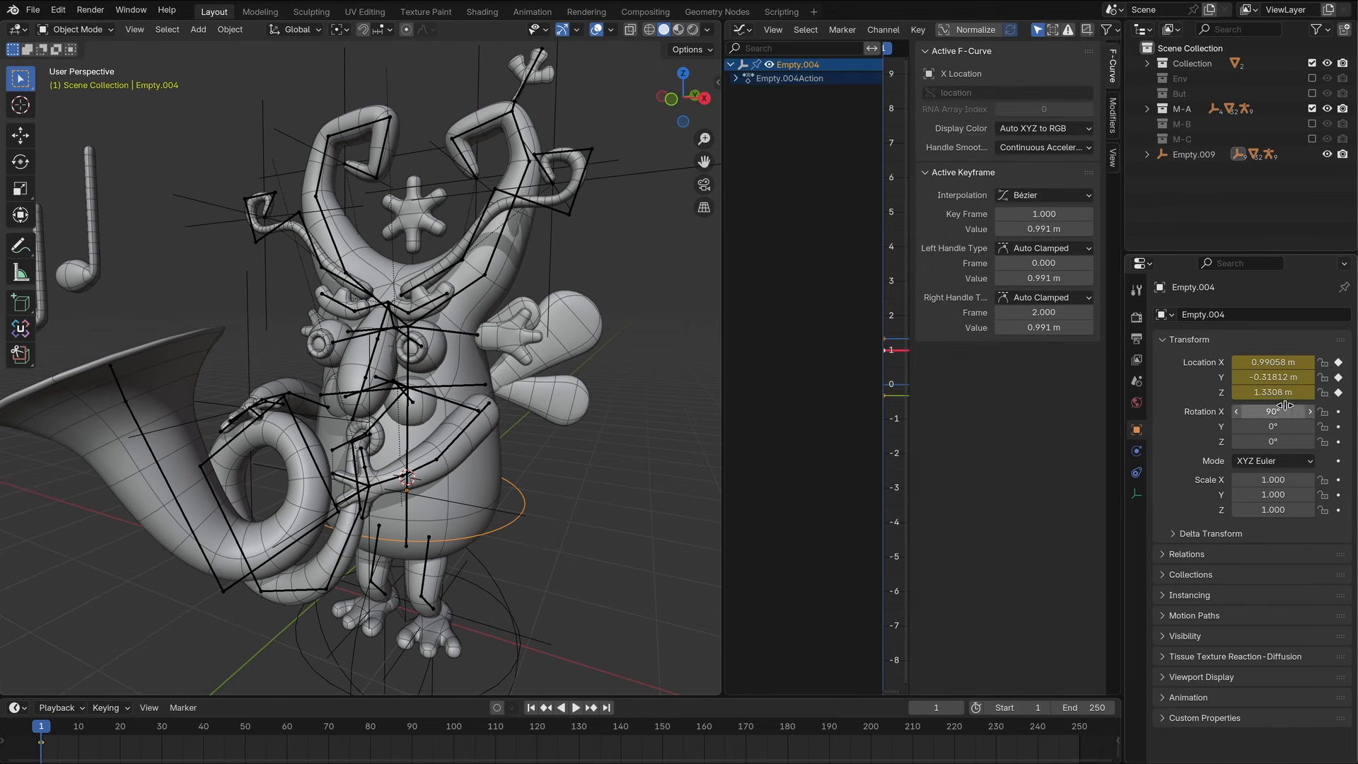
pyautogui.rightClick(1286, 418)
pyautogui.click(1285, 416)
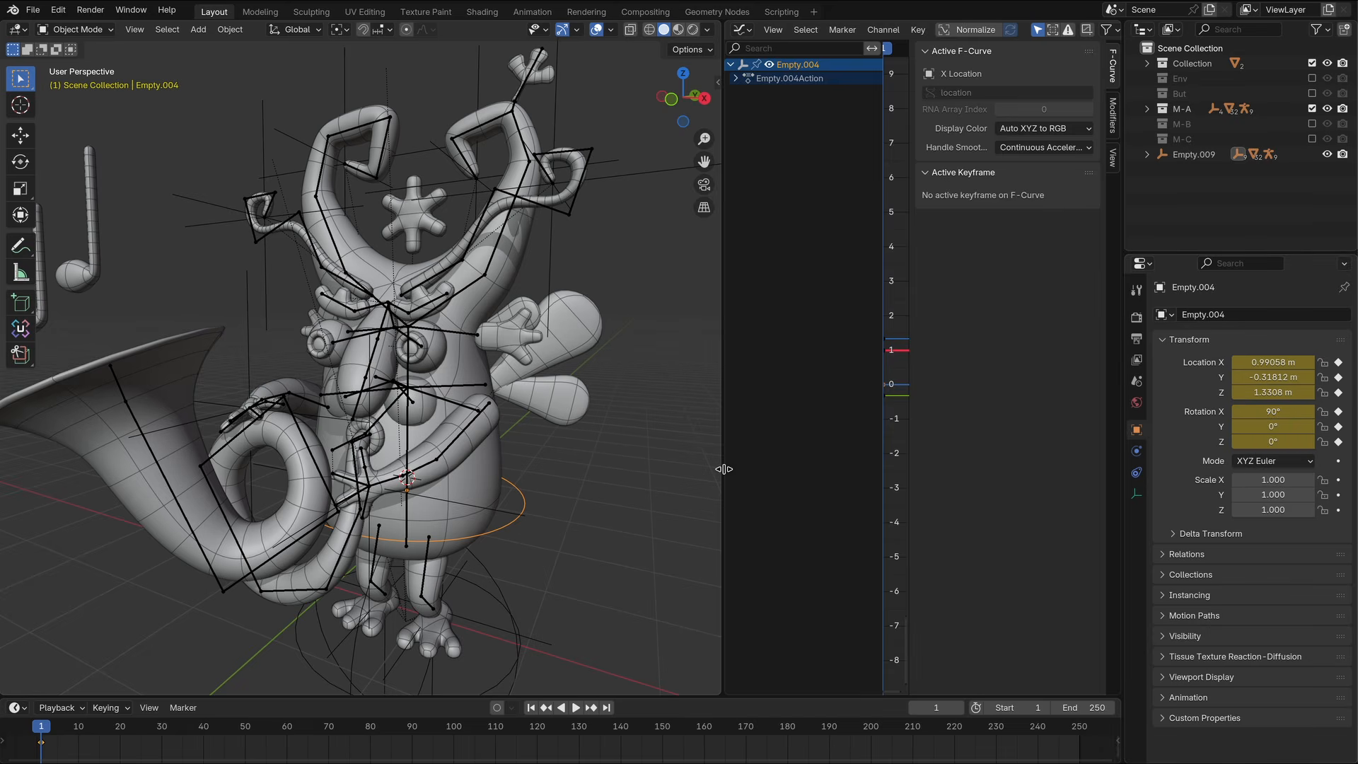
# Widen the Graph Editor and add a Noise modifier with scale 11.2 and strength 0.1 to the Z Location curve.
pyautogui.moveTo(724, 469); pyautogui.dragTo(608, 468)
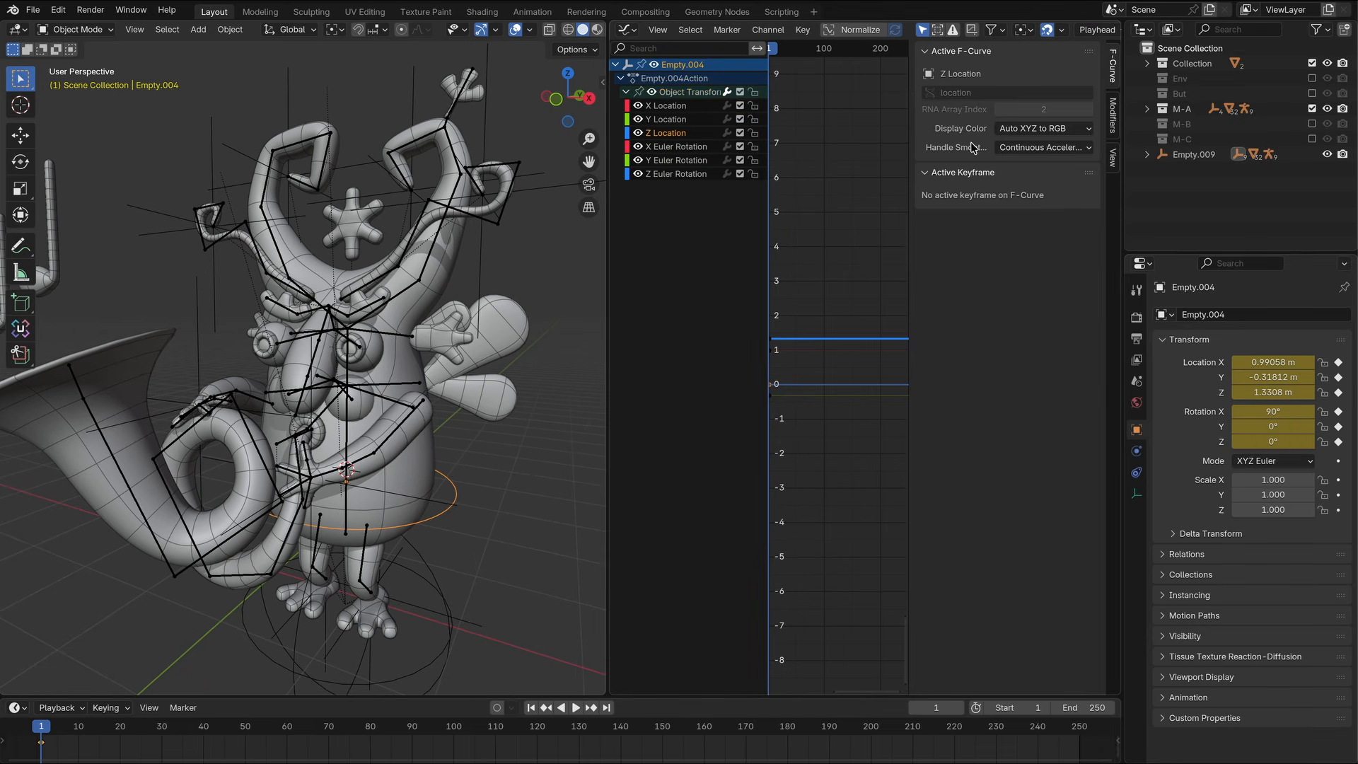
pyautogui.click(1115, 117)
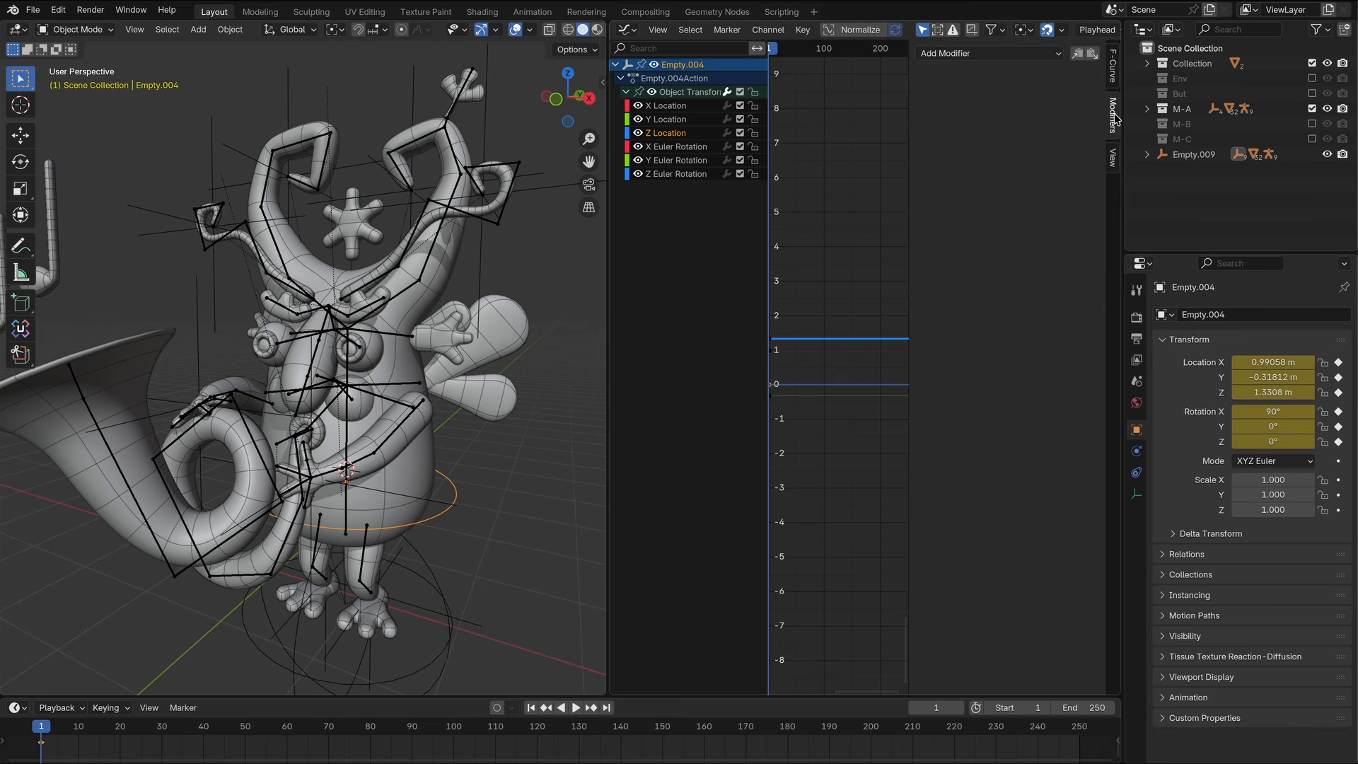
pyautogui.click(992, 54)
pyautogui.click(950, 138)
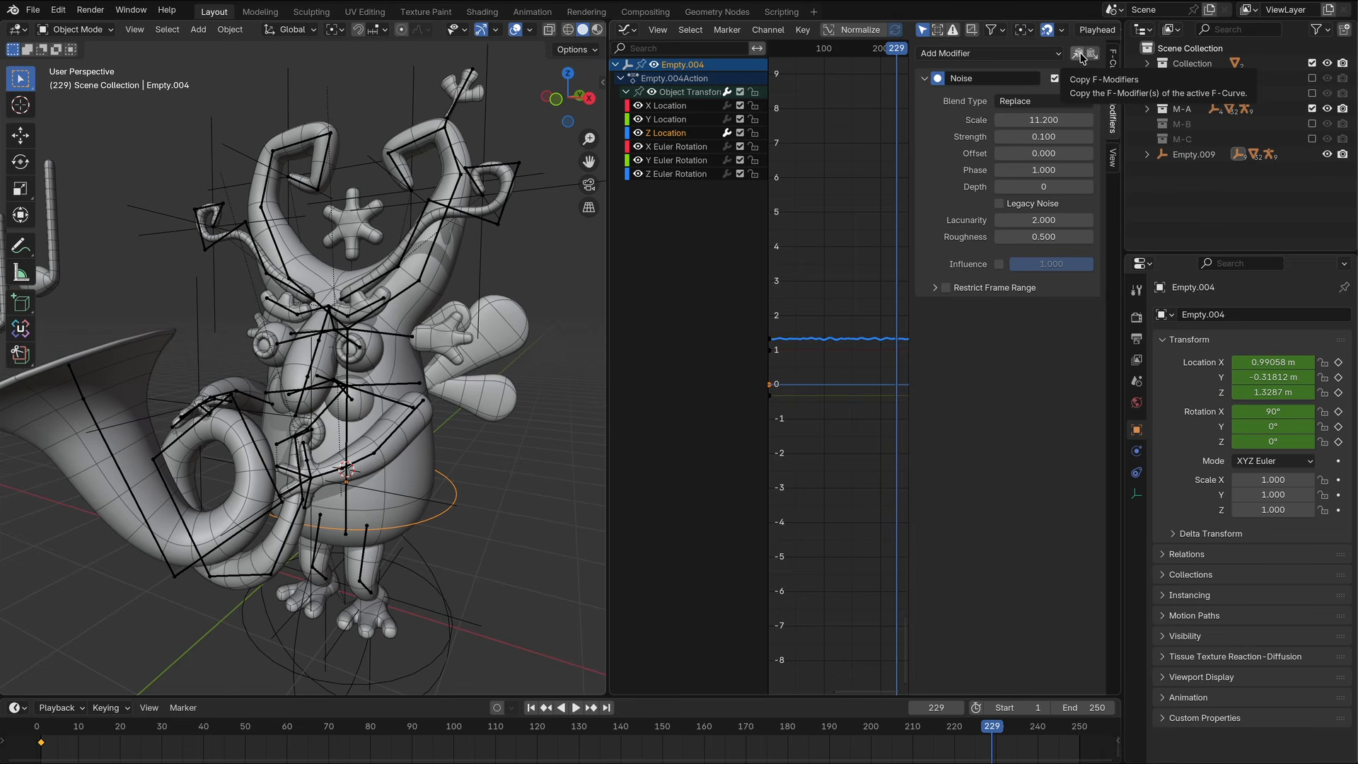
# Play the animation and copy the Z Location curve's Noise modifier onto the X Location curve with an offset of -113.8.
pyautogui.hotkey('shift', 'Left')
pyautogui.press('space')
pyautogui.click(669, 106)
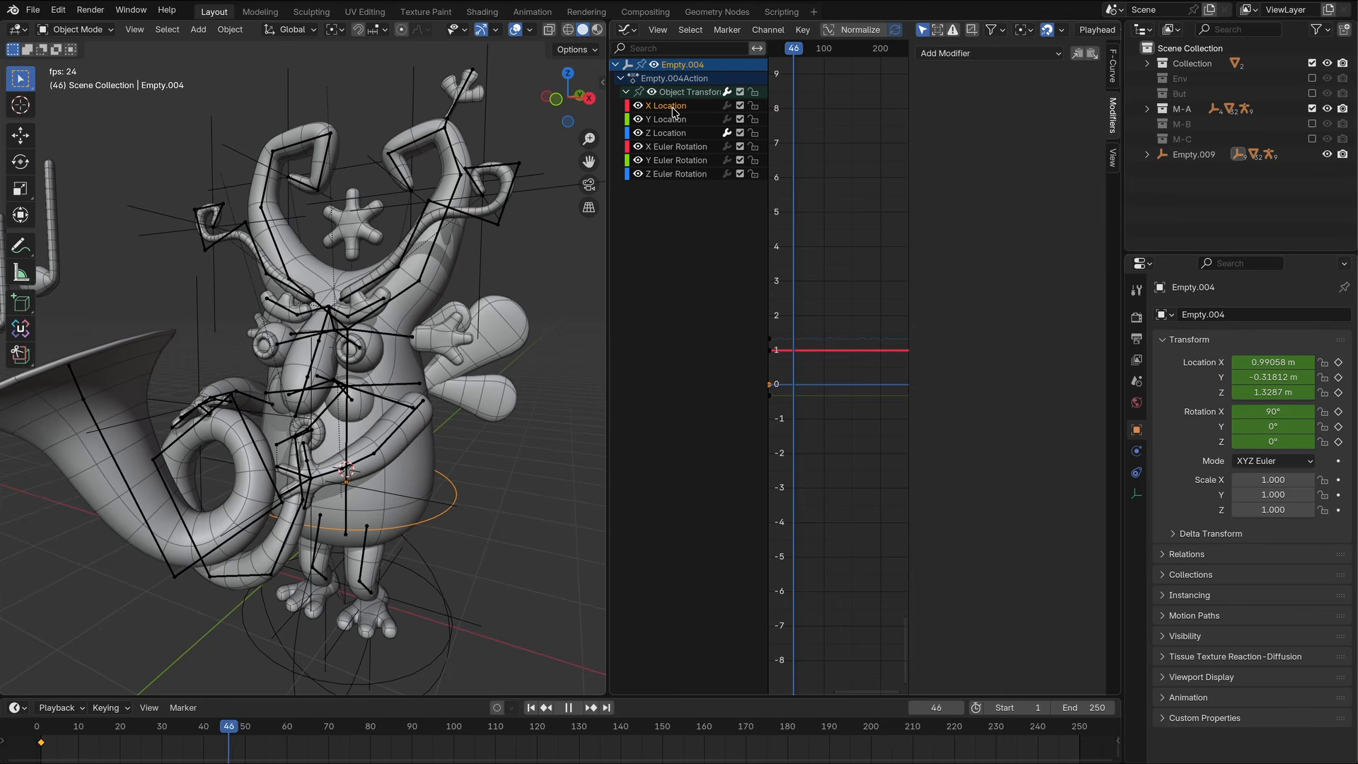
pyautogui.click(1092, 55)
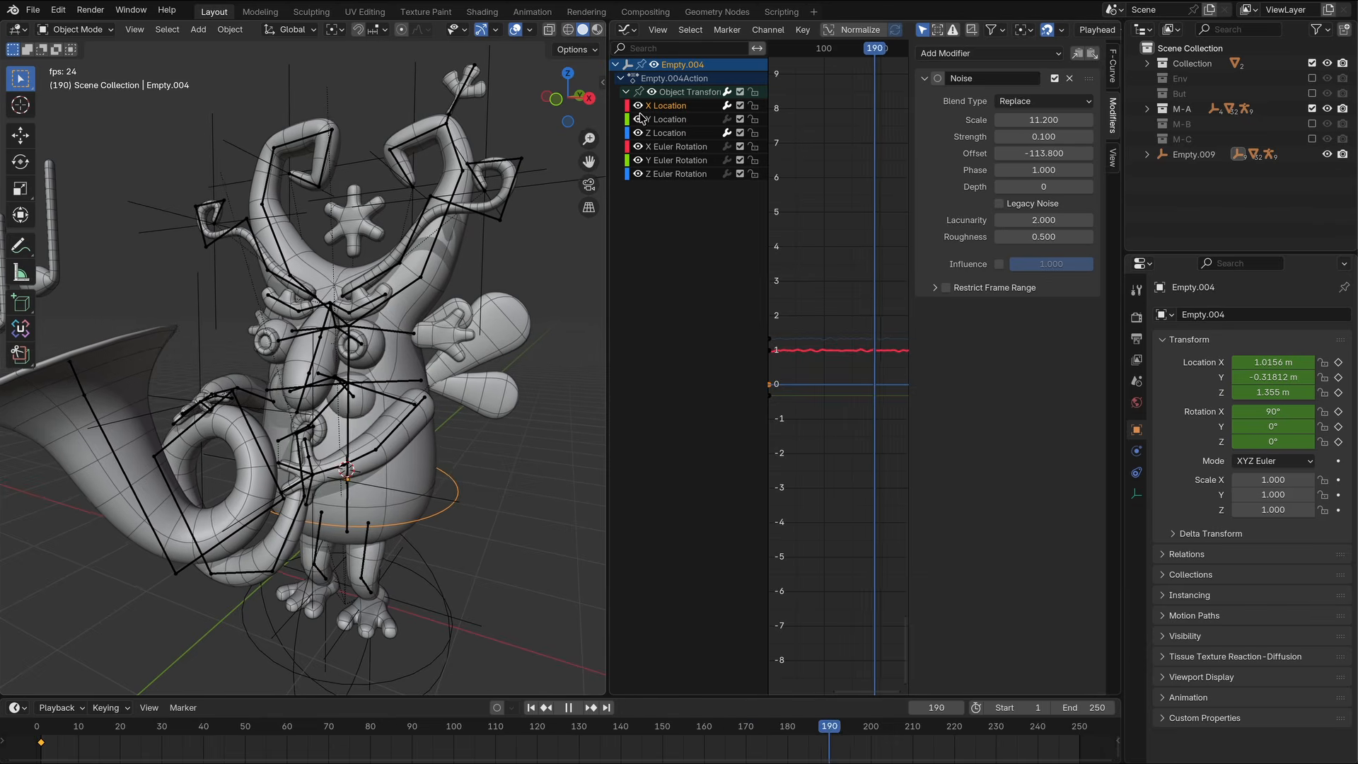
# Paste the copied Noise modifier onto the waist empty's Y Location curve and increase the modifier's offset.
pyautogui.click(677, 120)
pyautogui.click(1091, 56)
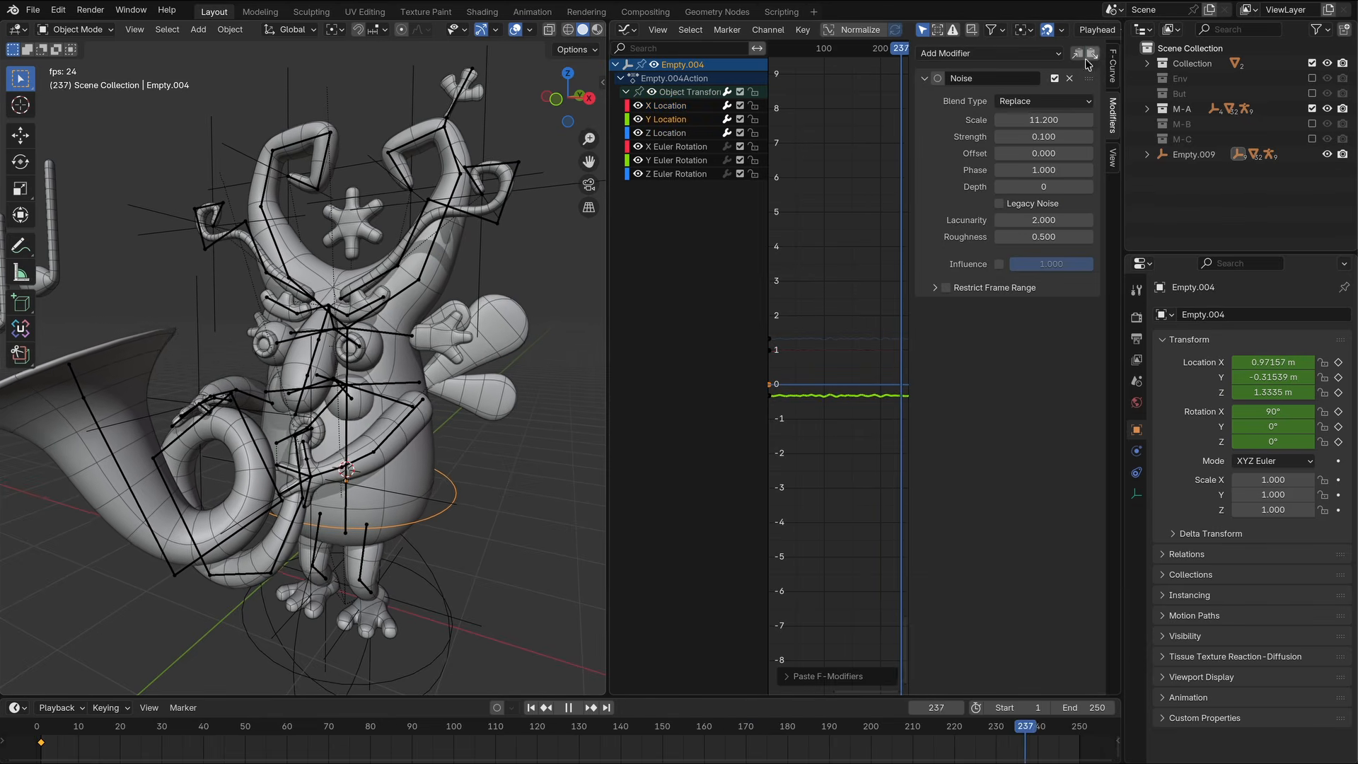
pyautogui.moveTo(1008, 152); pyautogui.dragTo(1088, 152)
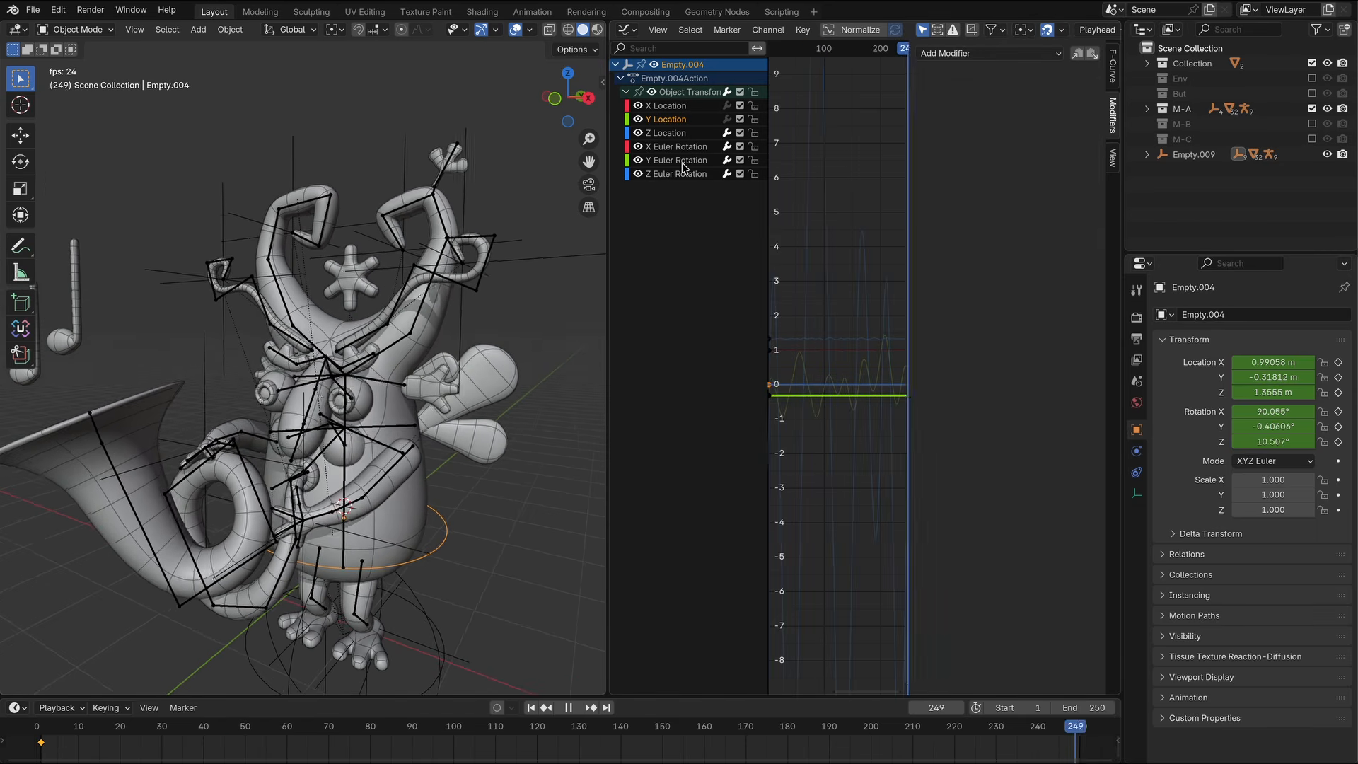
# Tune the Noise strength on the waist empty's Y Euler Rotation curve during playback, trying 1.3 and then reducing it.
pyautogui.click(683, 162)
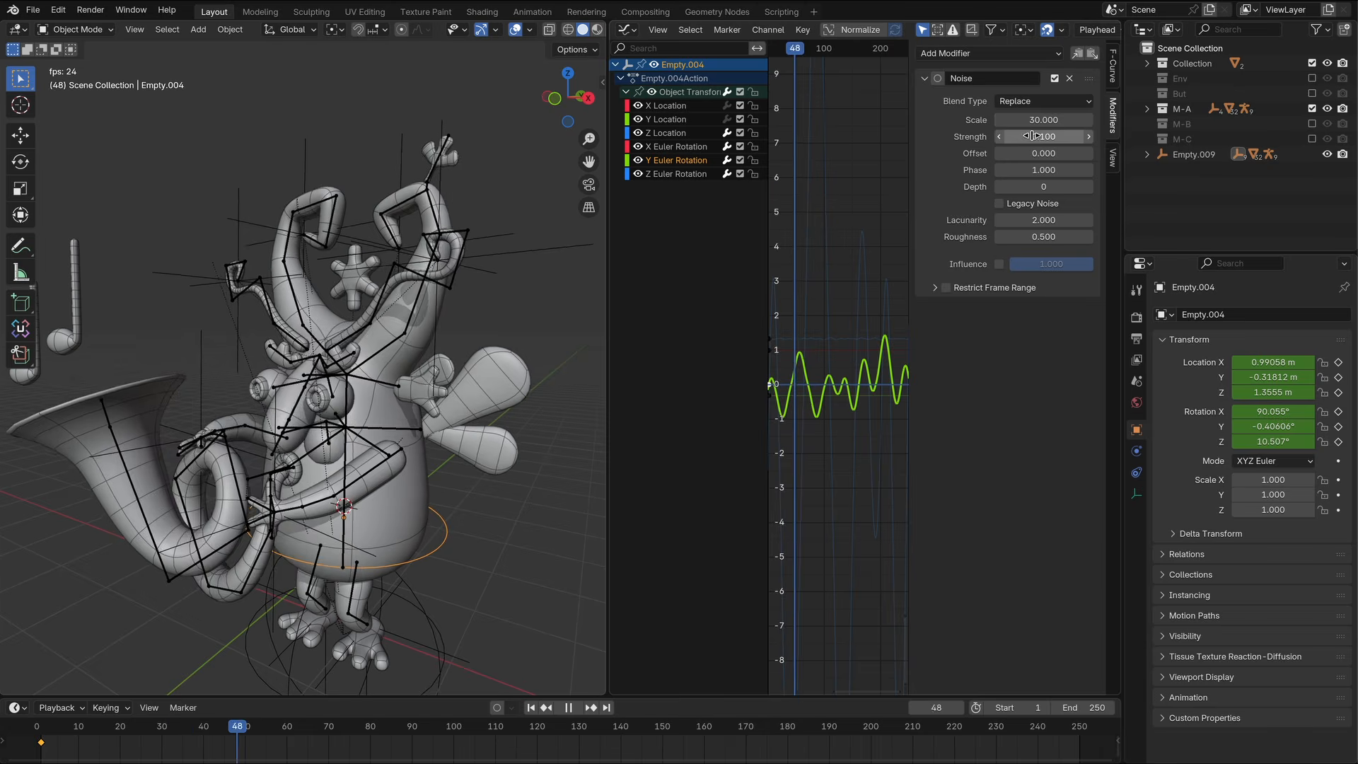
pyautogui.moveTo(1045, 137); pyautogui.dragTo(1056, 138)
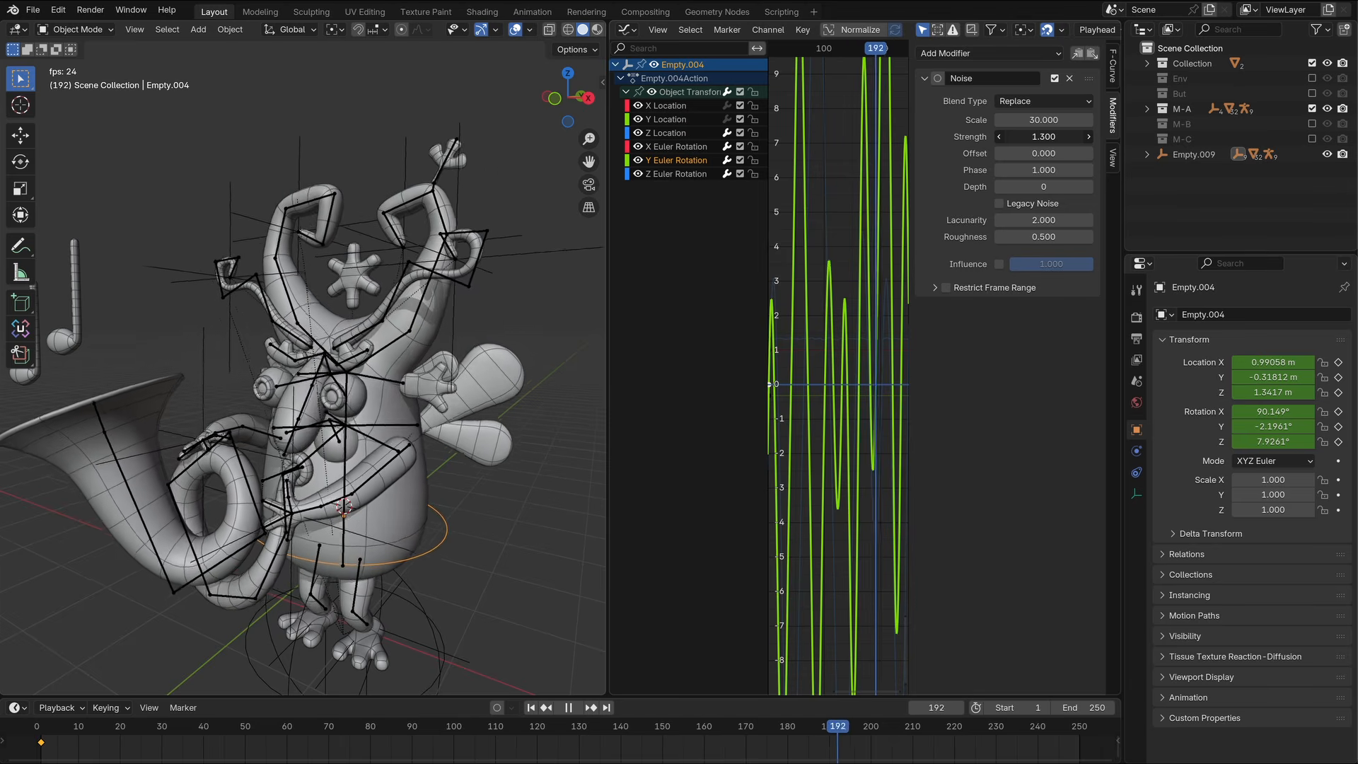
pyautogui.moveTo(1056, 137); pyautogui.dragTo(1033, 137)
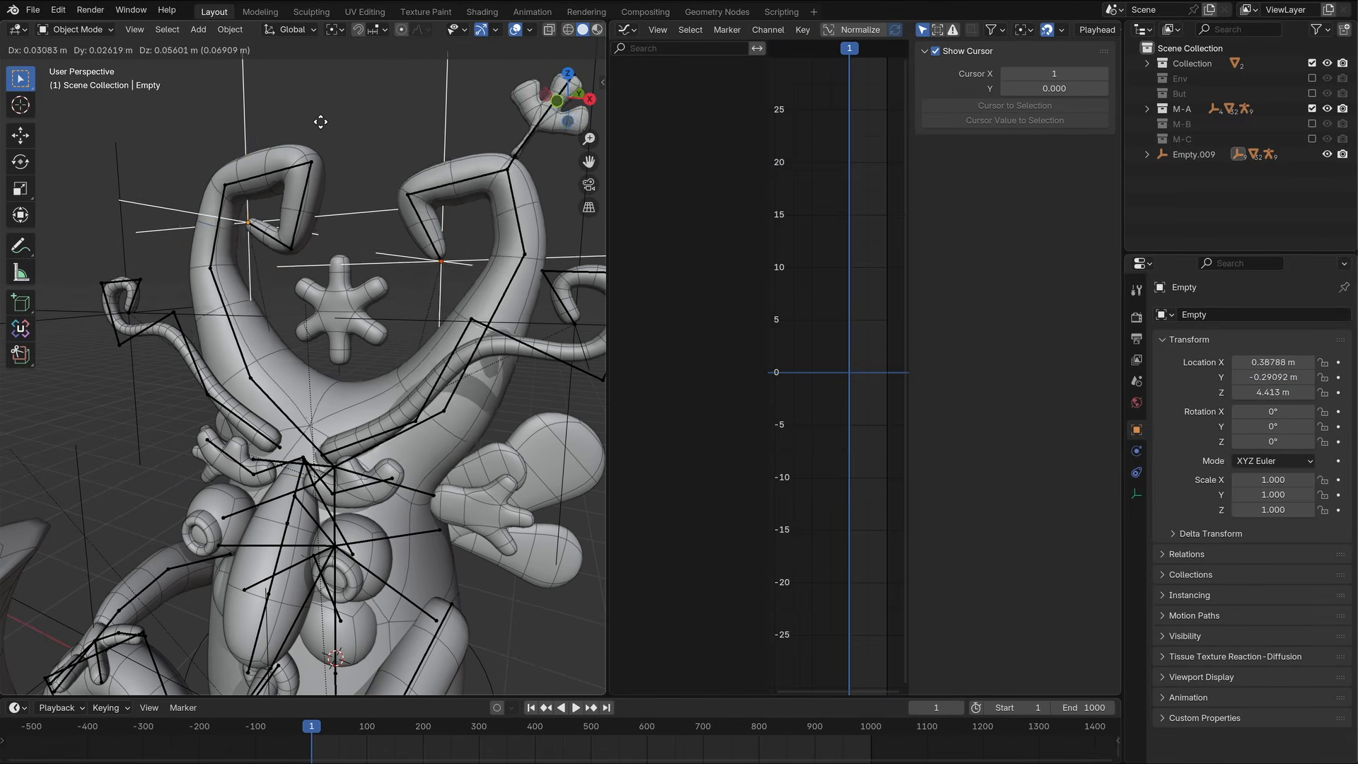
# Snap the 3D cursor between the two horn-tip empties, add a sphere empty there, and parent both horn empties to it.
pyautogui.click(440, 140)
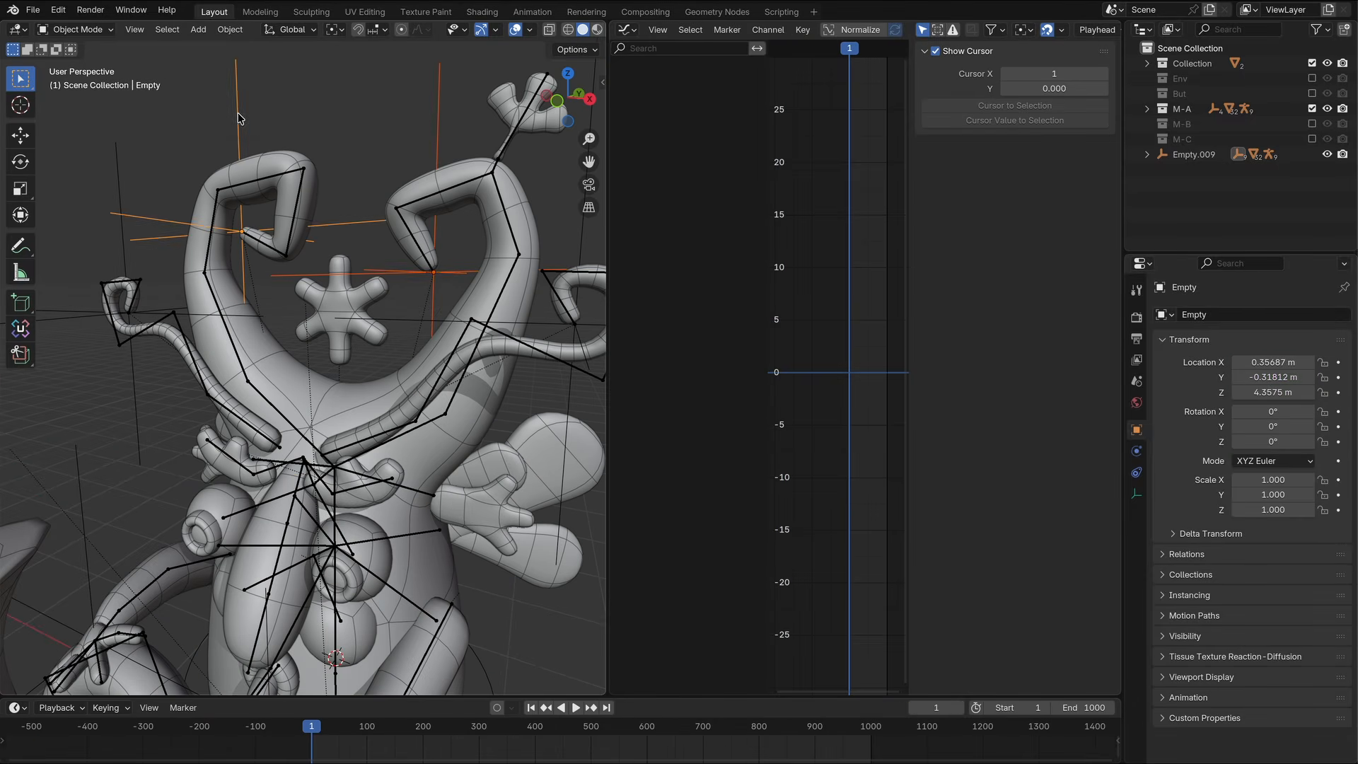
pyautogui.hotkey('shift', 's')
pyautogui.click(221, 200)
pyautogui.click(407, 469)
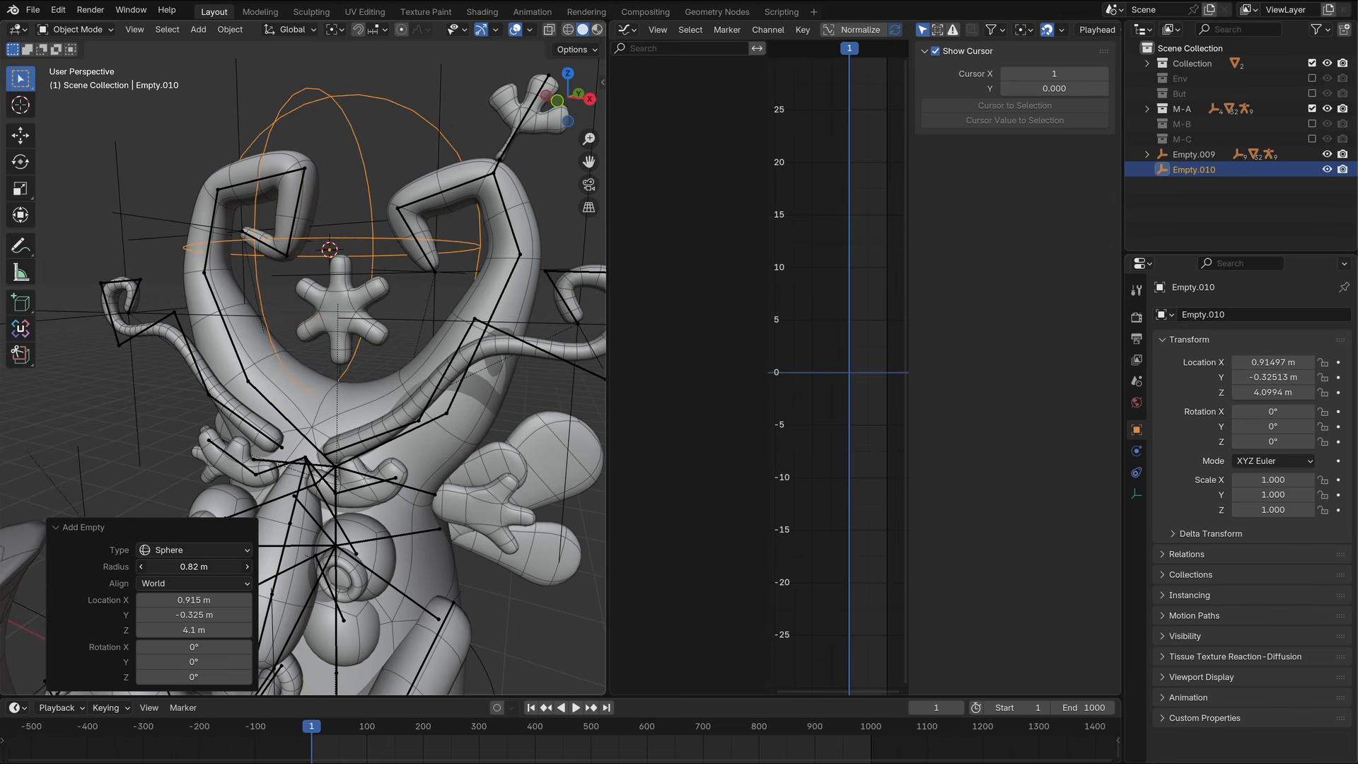
pyautogui.click(440, 113)
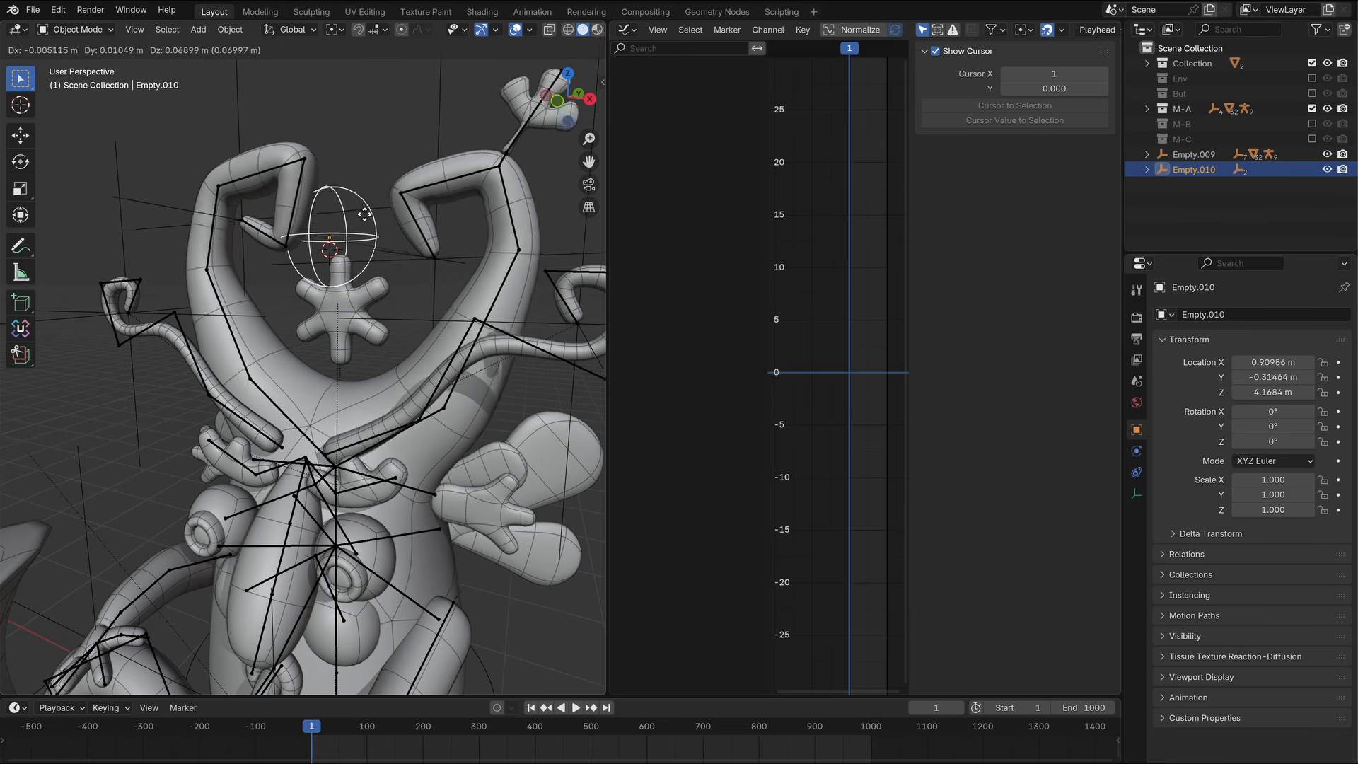
# Insert location keyframes for the sphere empty at frame 1 and paste the Noise modifier onto its Z Location curve.
pyautogui.click(364, 213)
pyautogui.press('i')
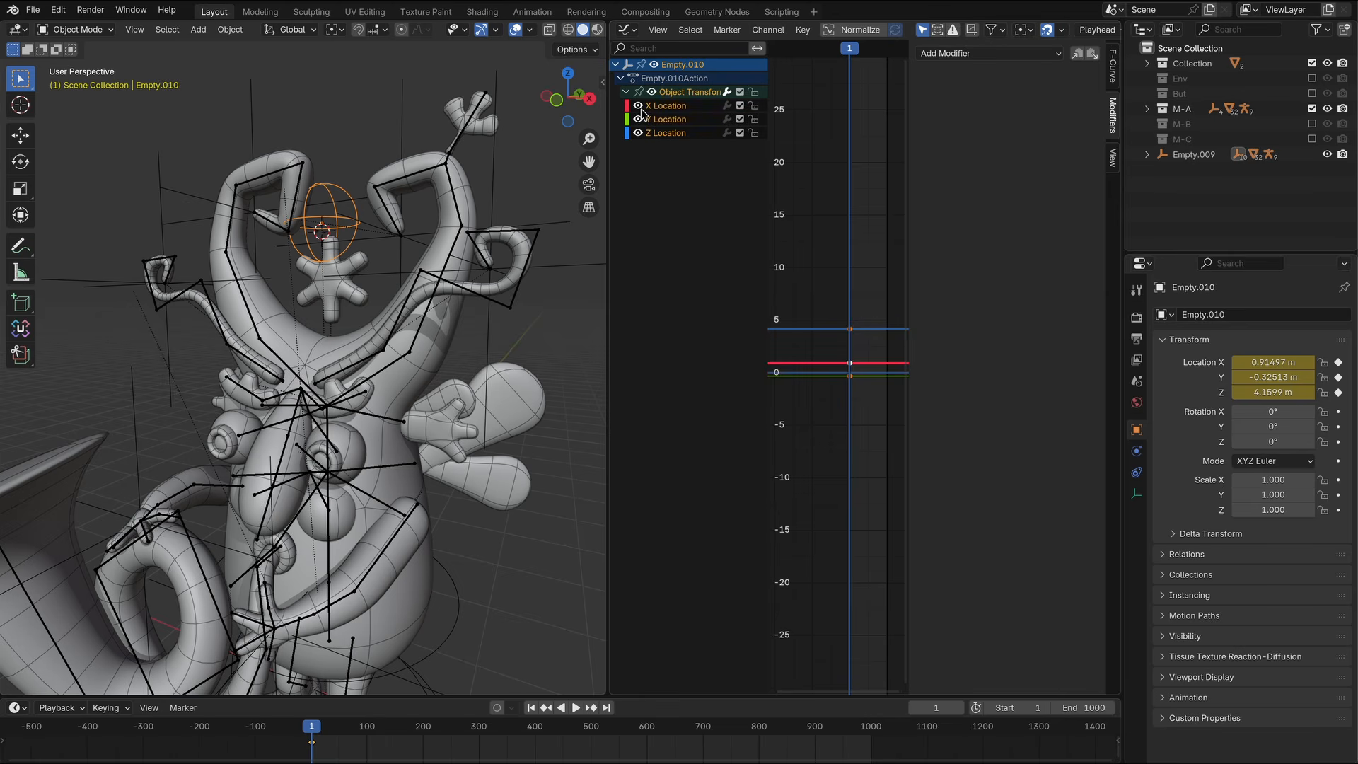
pyautogui.click(1094, 53)
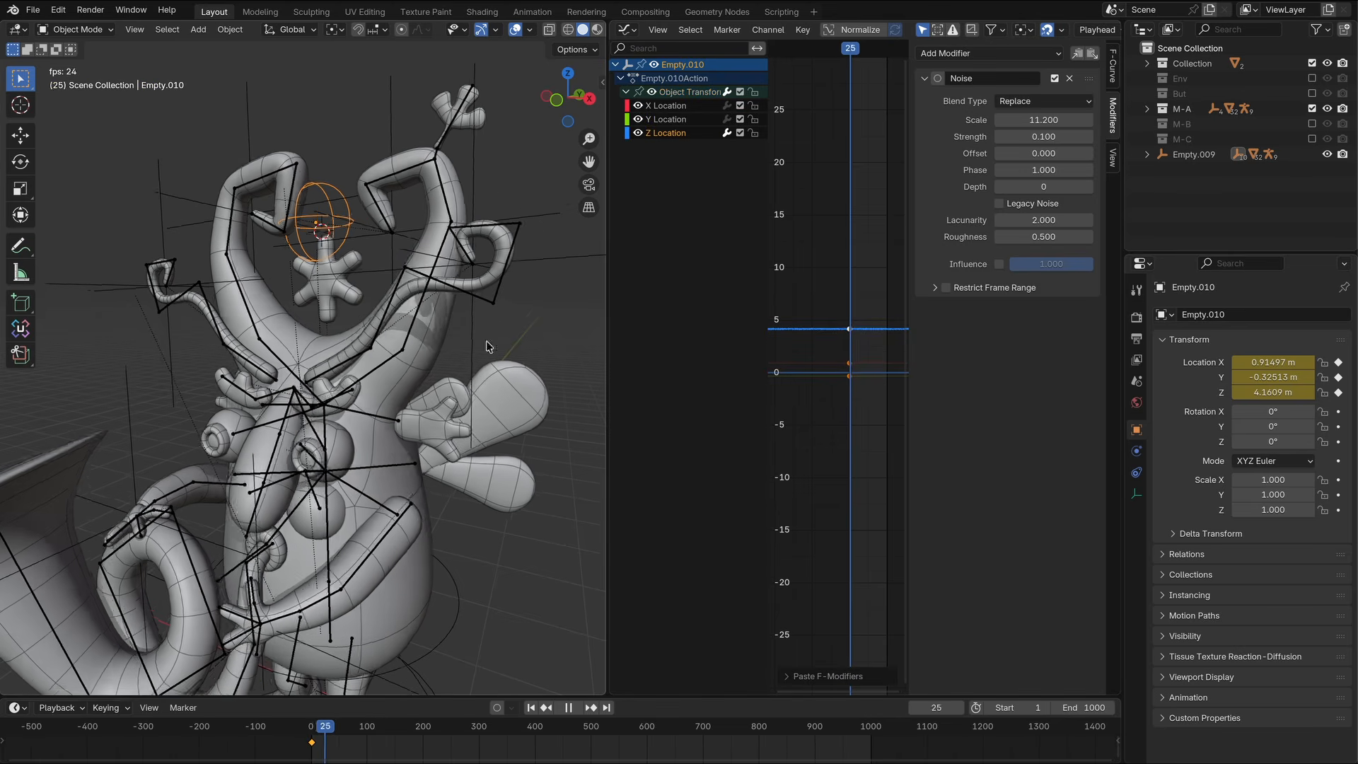
# Set the strength of the sphere empty's Z Location Noise modifier to 0.4 and increase its scale.
pyautogui.moveTo(1049, 137); pyautogui.dragTo(1062, 137)
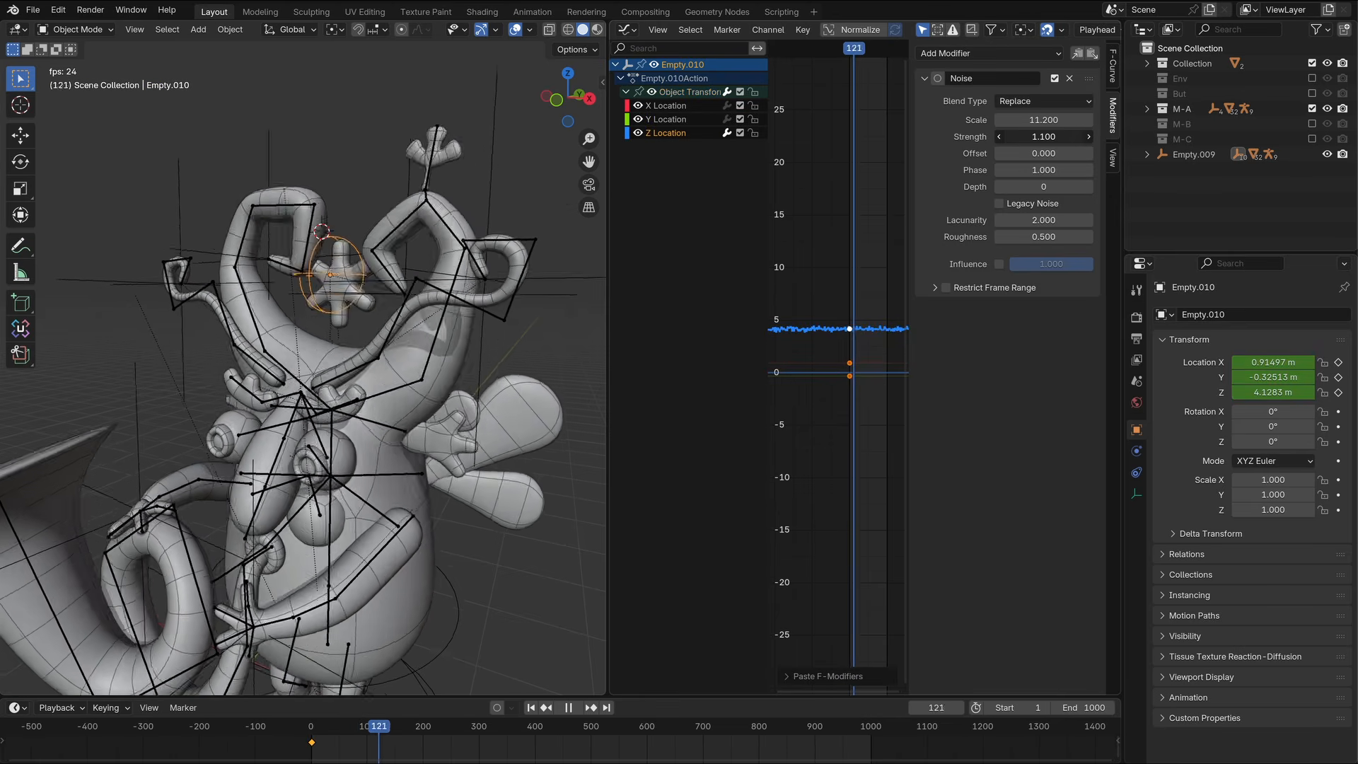
pyautogui.click(1049, 136)
pyautogui.write('.4')
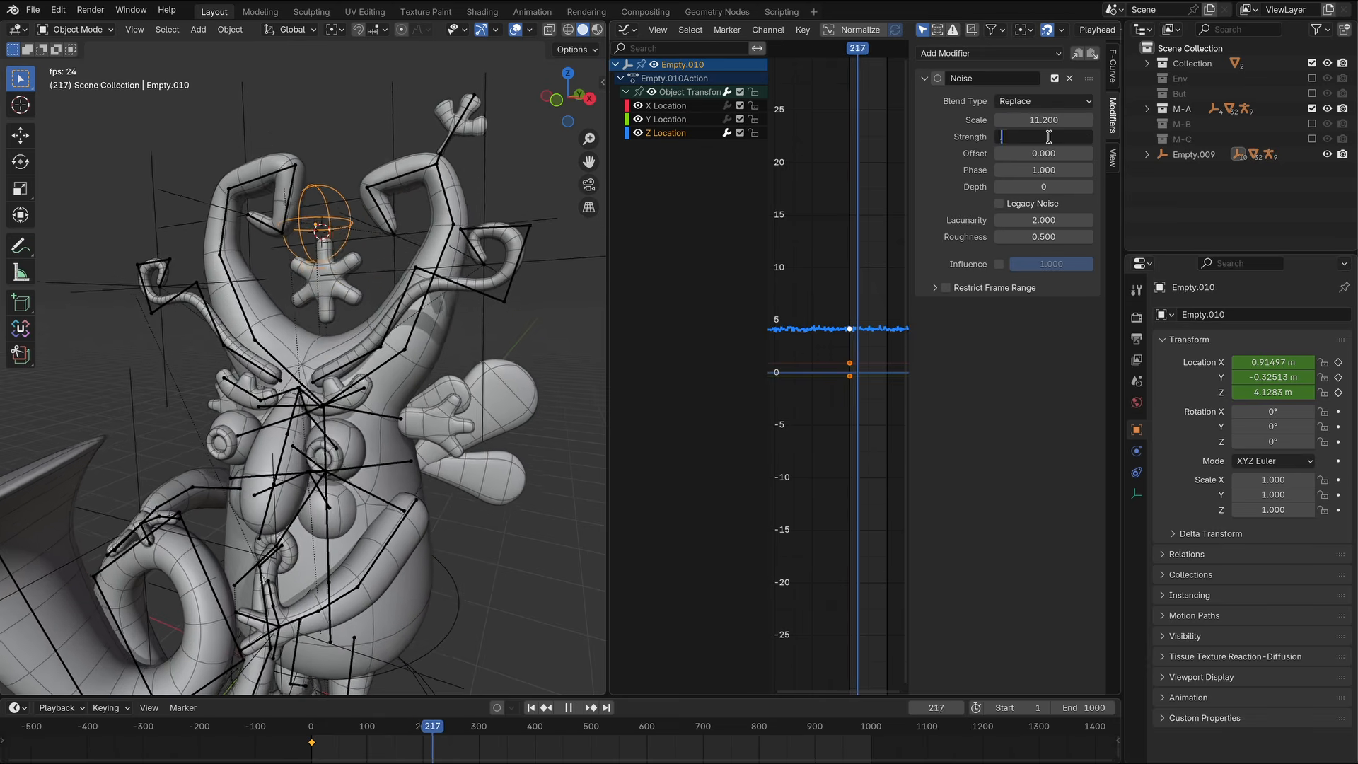
pyautogui.press('Return')
pyautogui.moveTo(1041, 120); pyautogui.dragTo(1161, 120)
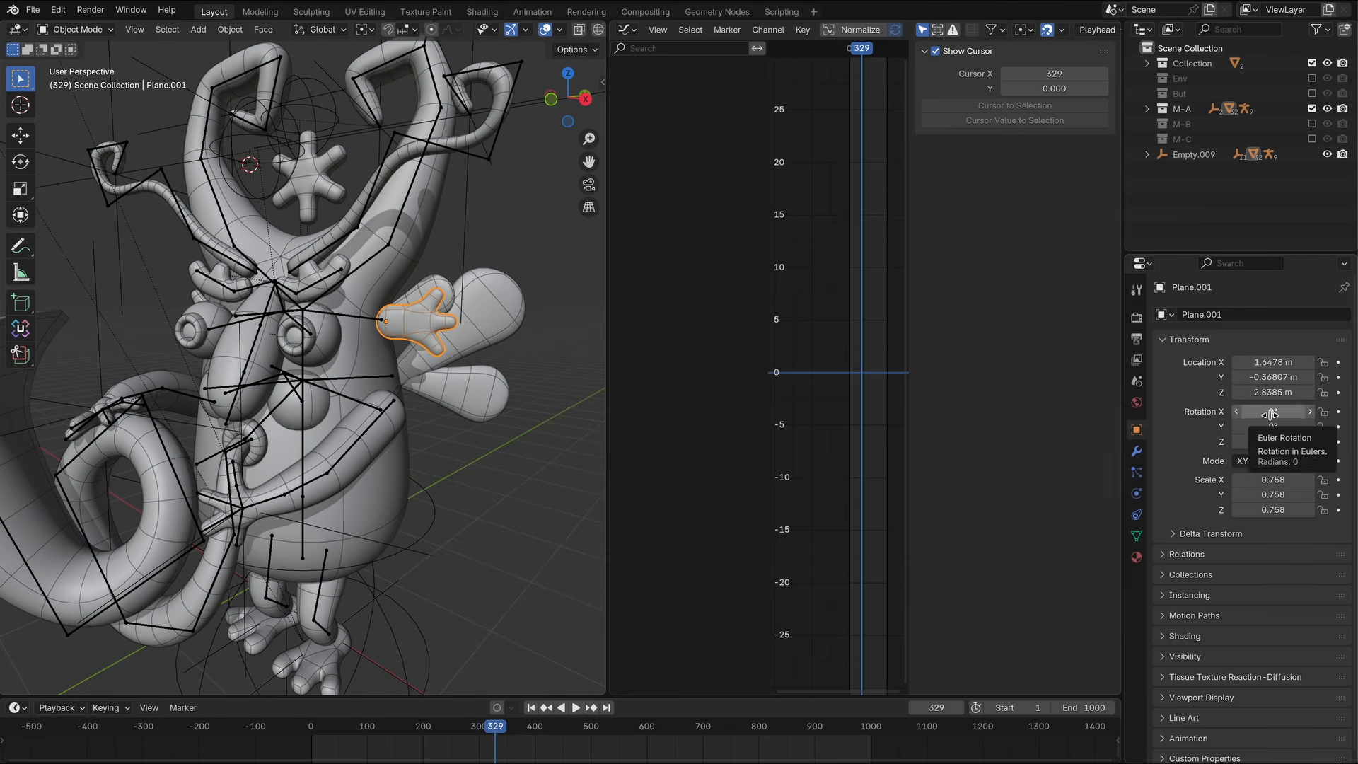
# Insert rotation keyframes at frame 329 for the hand-shaped ears on both sides of the head.
pyautogui.rightClick(1271, 420)
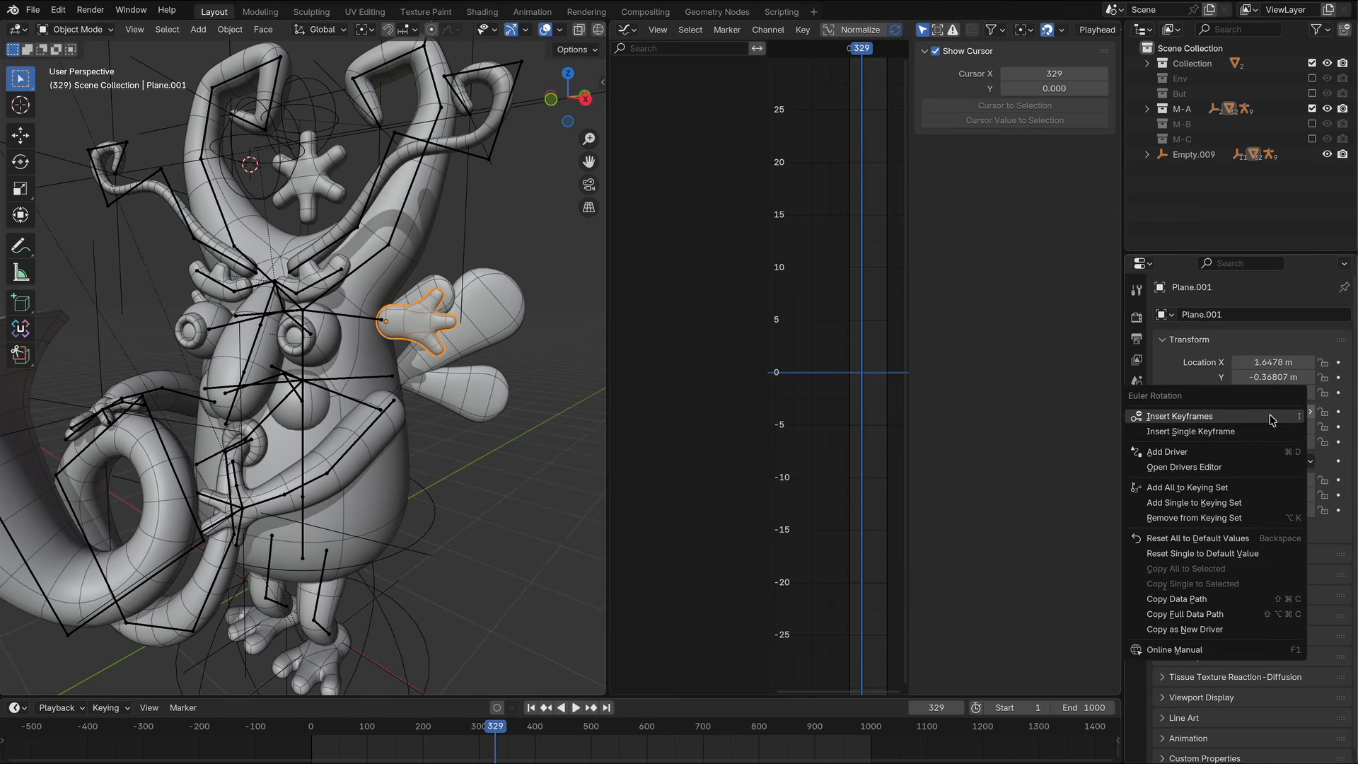
pyautogui.click(1224, 418)
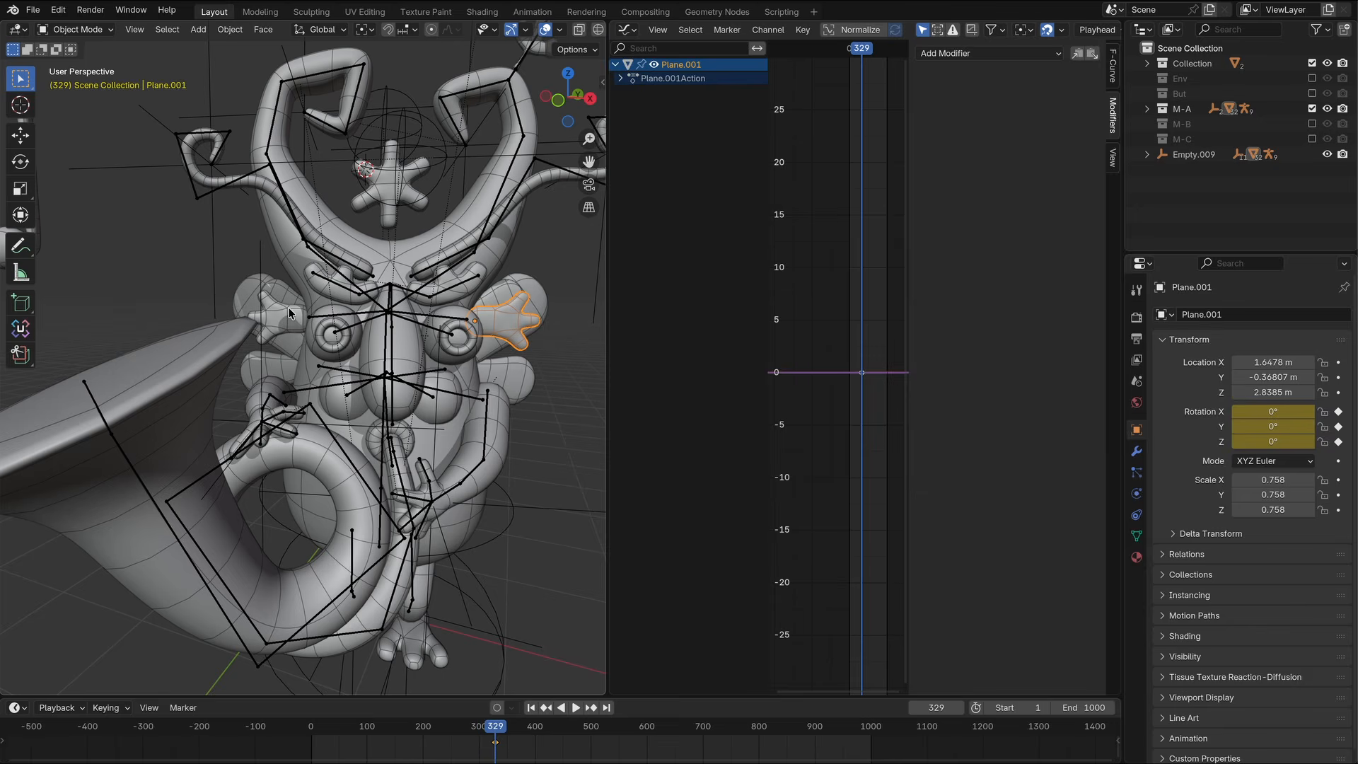
pyautogui.rightClick(1276, 431)
pyautogui.click(1267, 423)
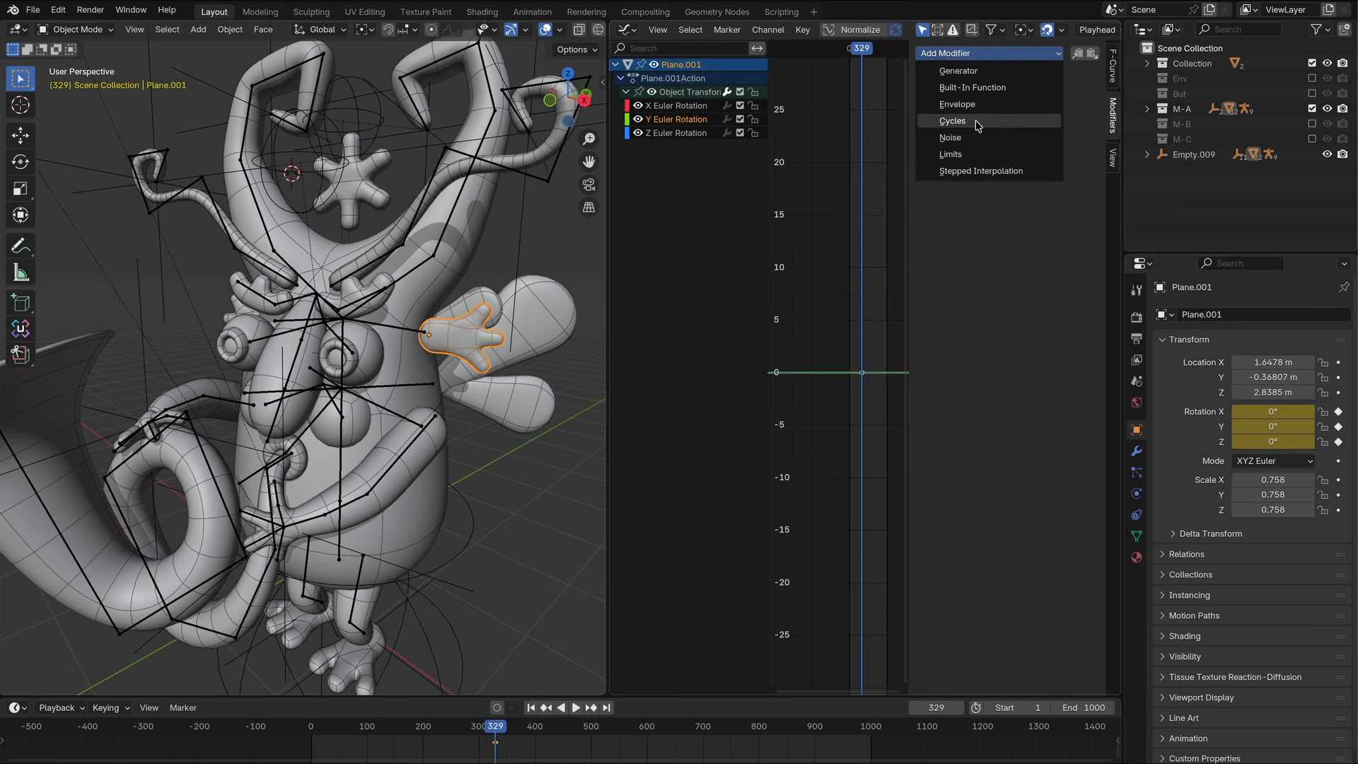
# Add a Noise modifier to the Plane.001 ear's Y Euler Rotation curve, start playback, and raise the modifier's scale beyond 29.2.
pyautogui.click(961, 139)
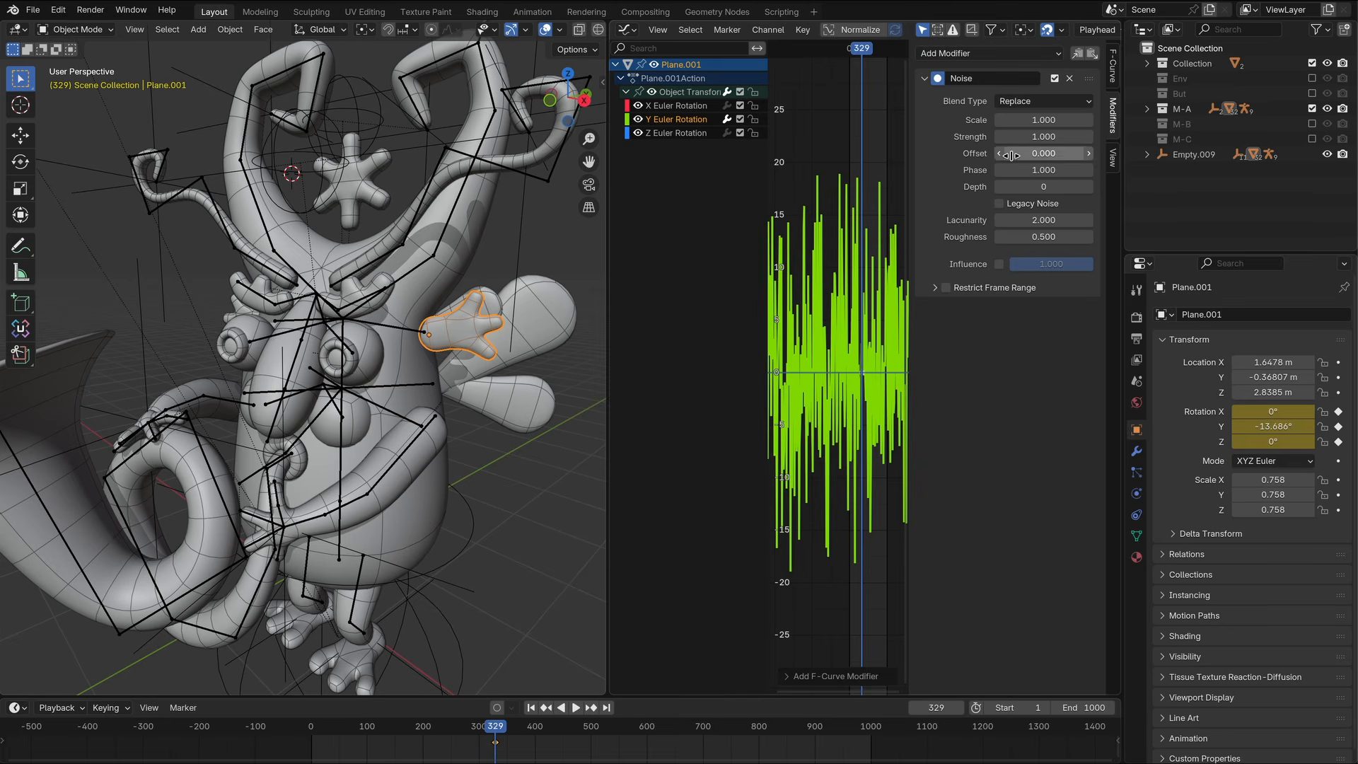
pyautogui.press('space')
pyautogui.moveTo(1030, 120); pyautogui.dragTo(1113, 121)
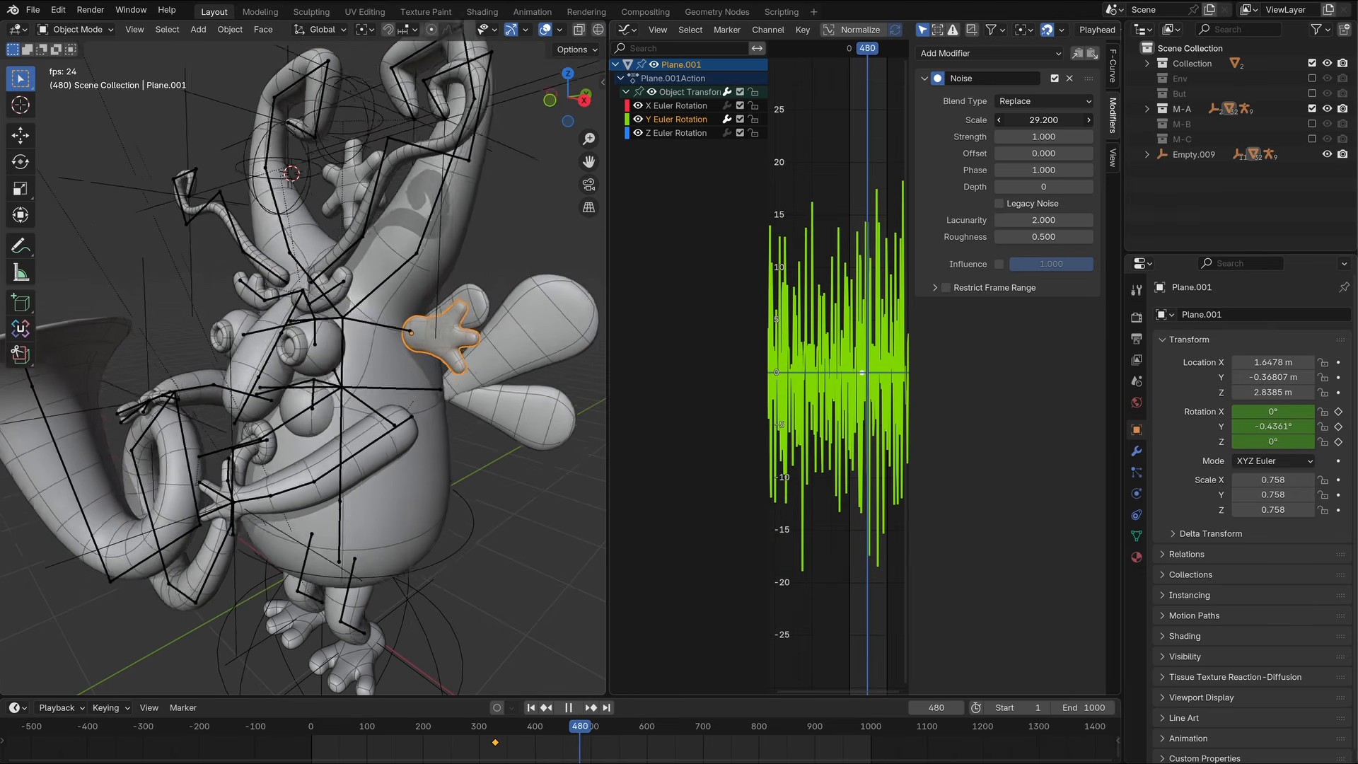
pyautogui.moveTo(1114, 121); pyautogui.dragTo(1137, 121)
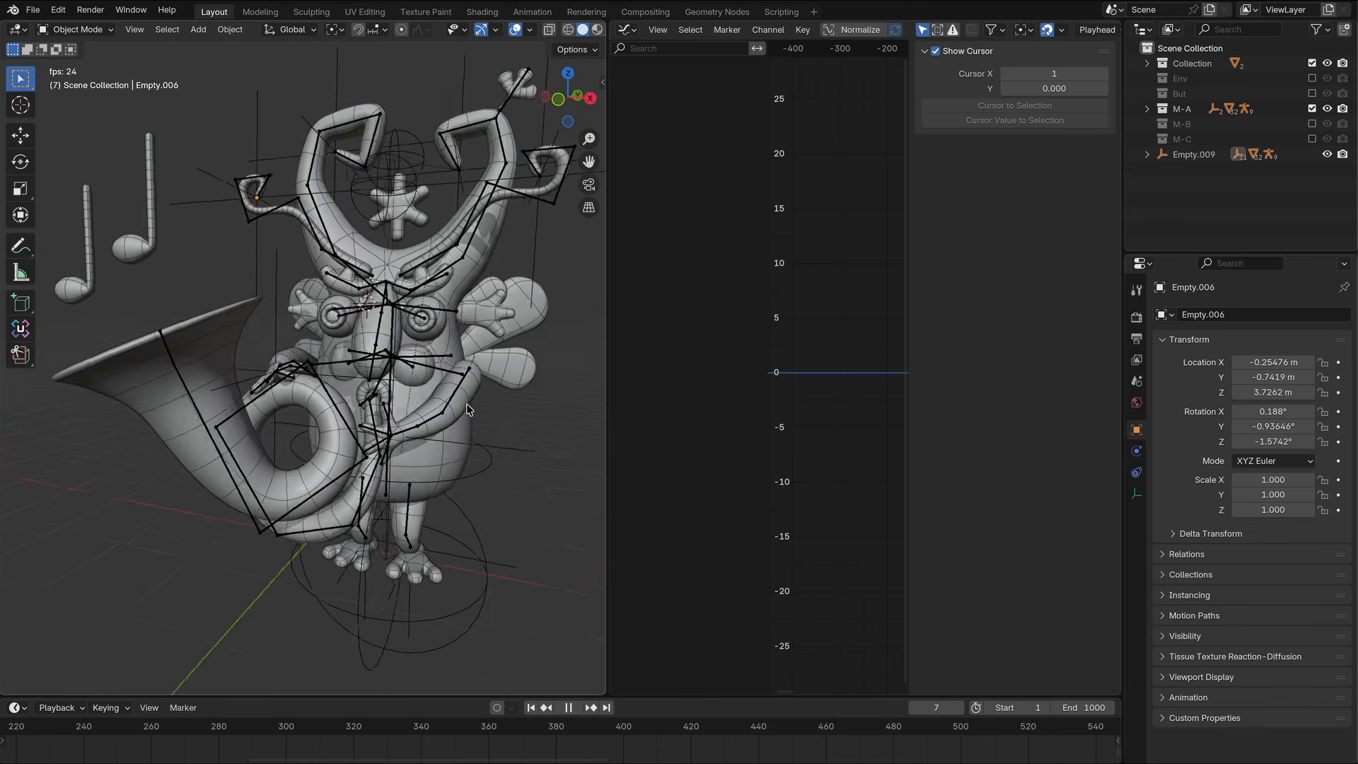
# Stop playback, switch the body armature to Pose Mode, and keyframe the mouth bone's quaternion X rotation at frame 83.
pyautogui.press('space')
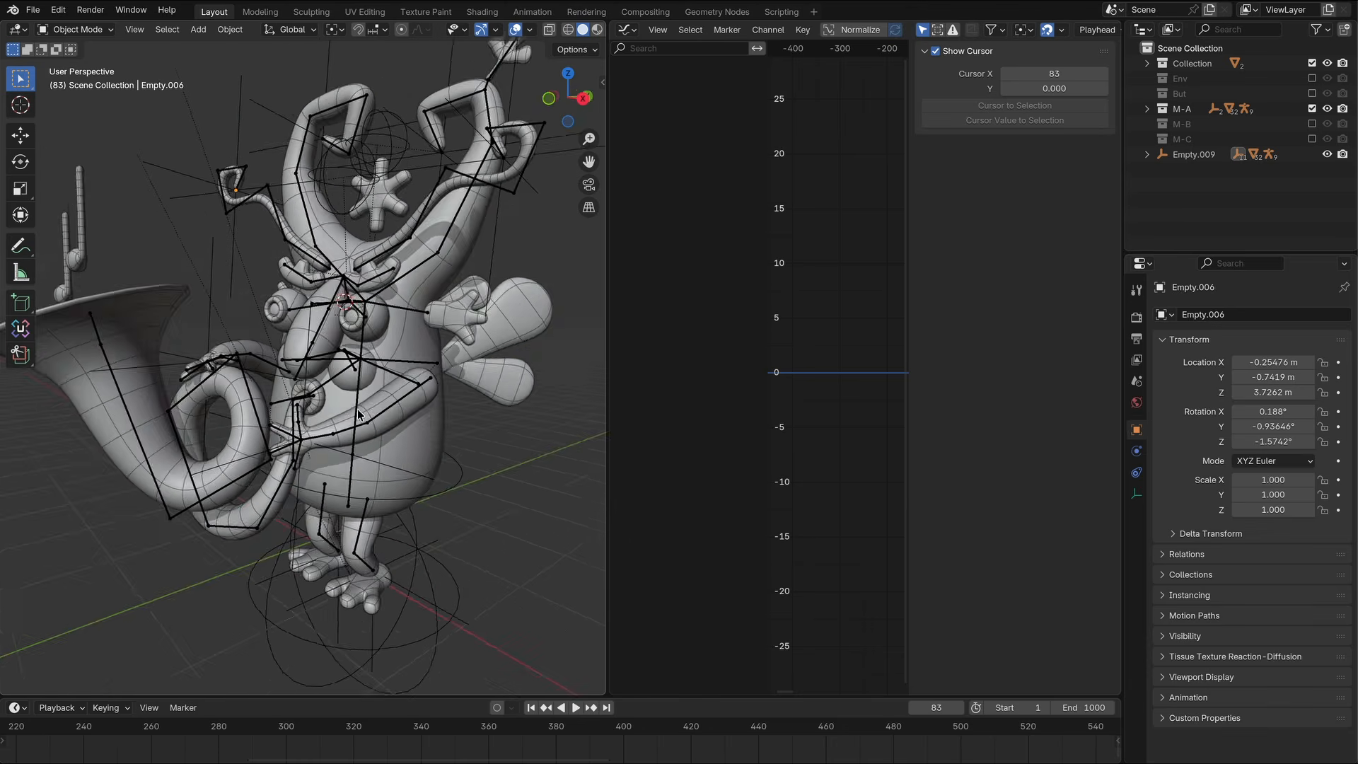
pyautogui.scroll(5, 345, 403)
pyautogui.click(358, 372)
pyautogui.moveTo(345, 403); pyautogui.dragTo(368, 373, button='middle')
pyautogui.click(95, 82)
pyautogui.moveTo(385, 408); pyautogui.dragTo(355, 415, button='middle')
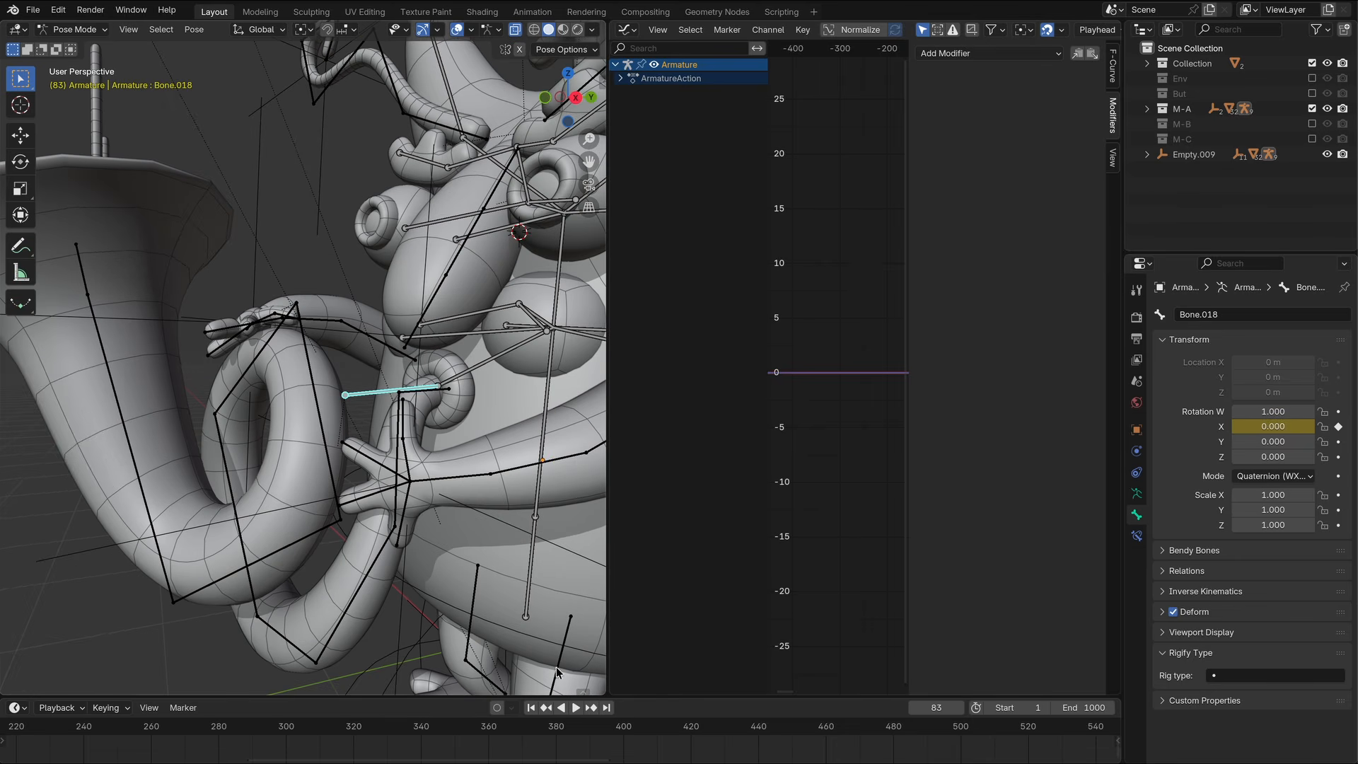
# Add a Noise modifier with scale 70.8 and strength 1 to the mouth bone's X Quaternion Rotation curve and play the animation.
pyautogui.click(950, 138)
pyautogui.press('space')
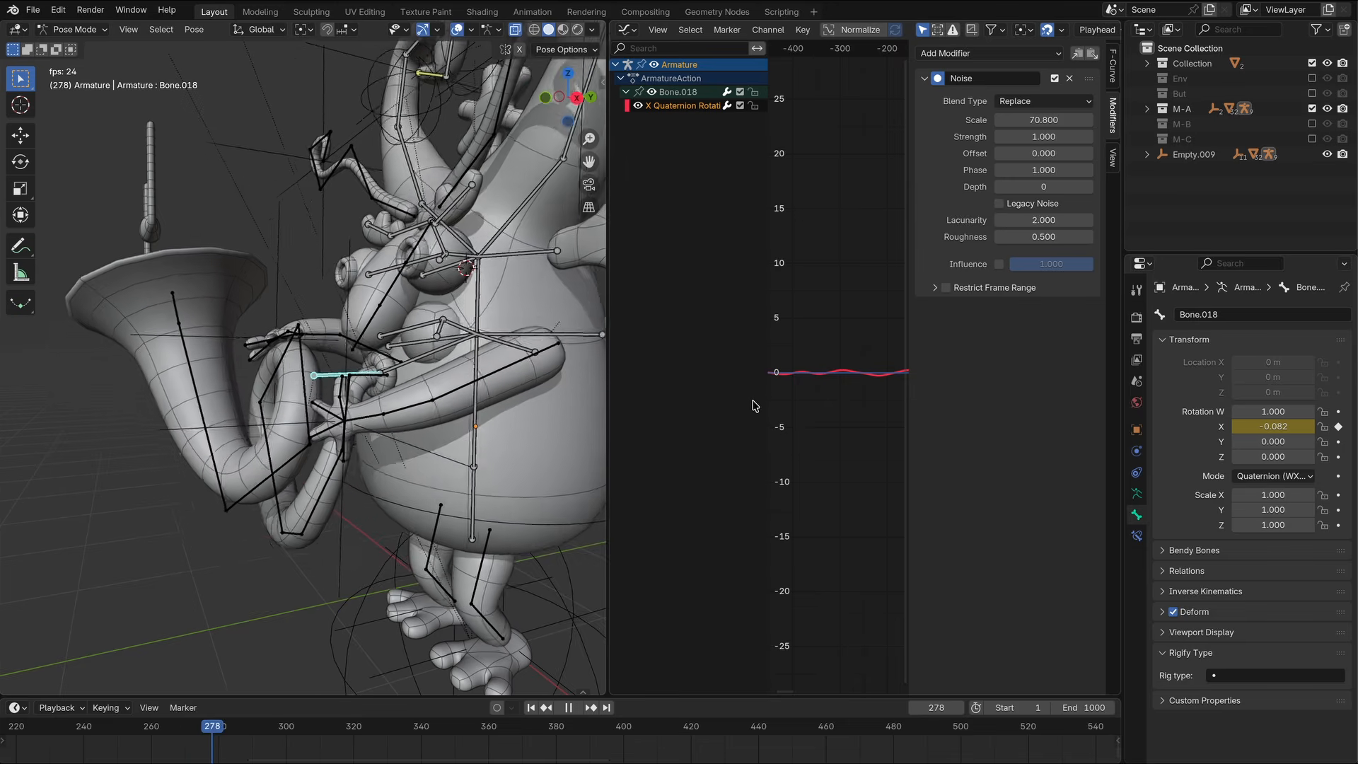
pyautogui.moveTo(347, 403); pyautogui.dragTo(382, 400, button='middle')
pyautogui.scroll(-1, 383, 401)
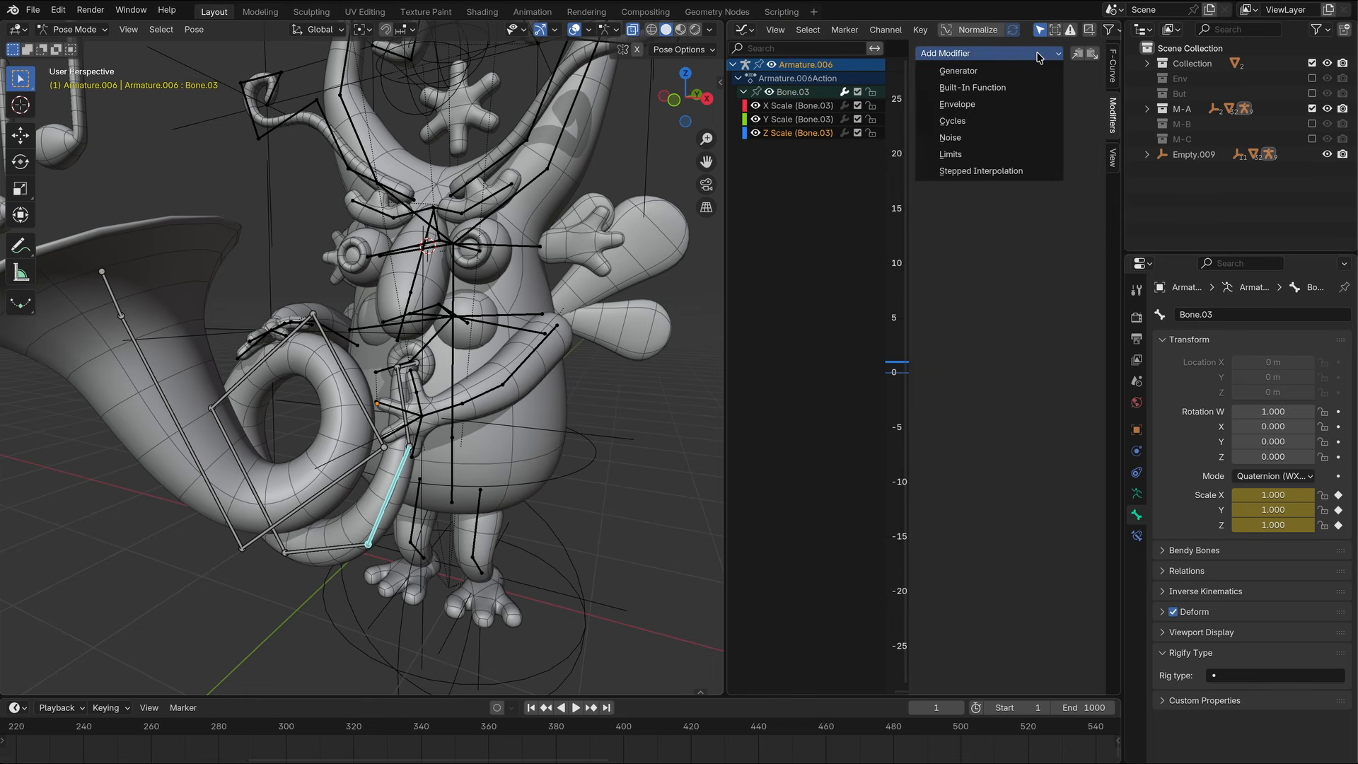
# Add a Noise modifier with scale 10.8 and strength 0.2 to saxophone Bone.03's Z Scale curve and copy it onto the X and Y Scale curves.
pyautogui.click(966, 138)
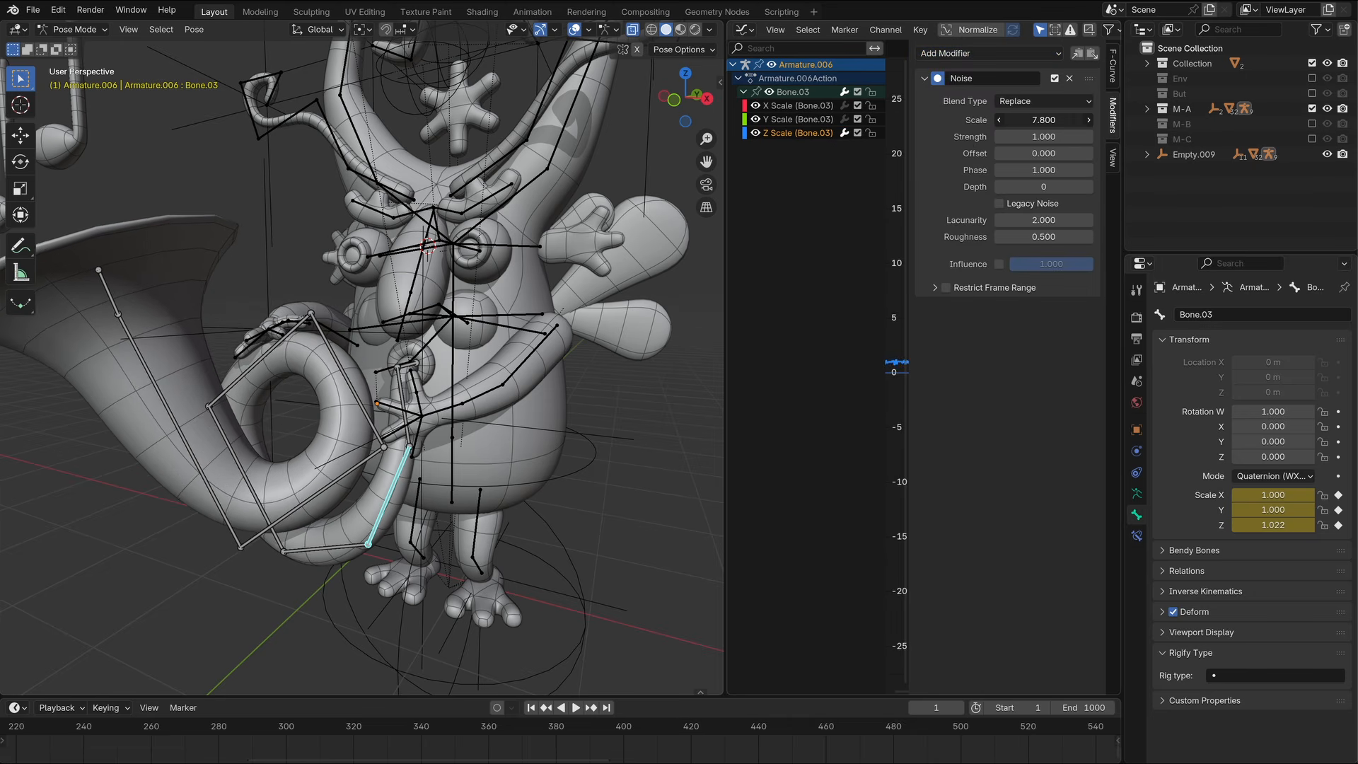
pyautogui.press('space')
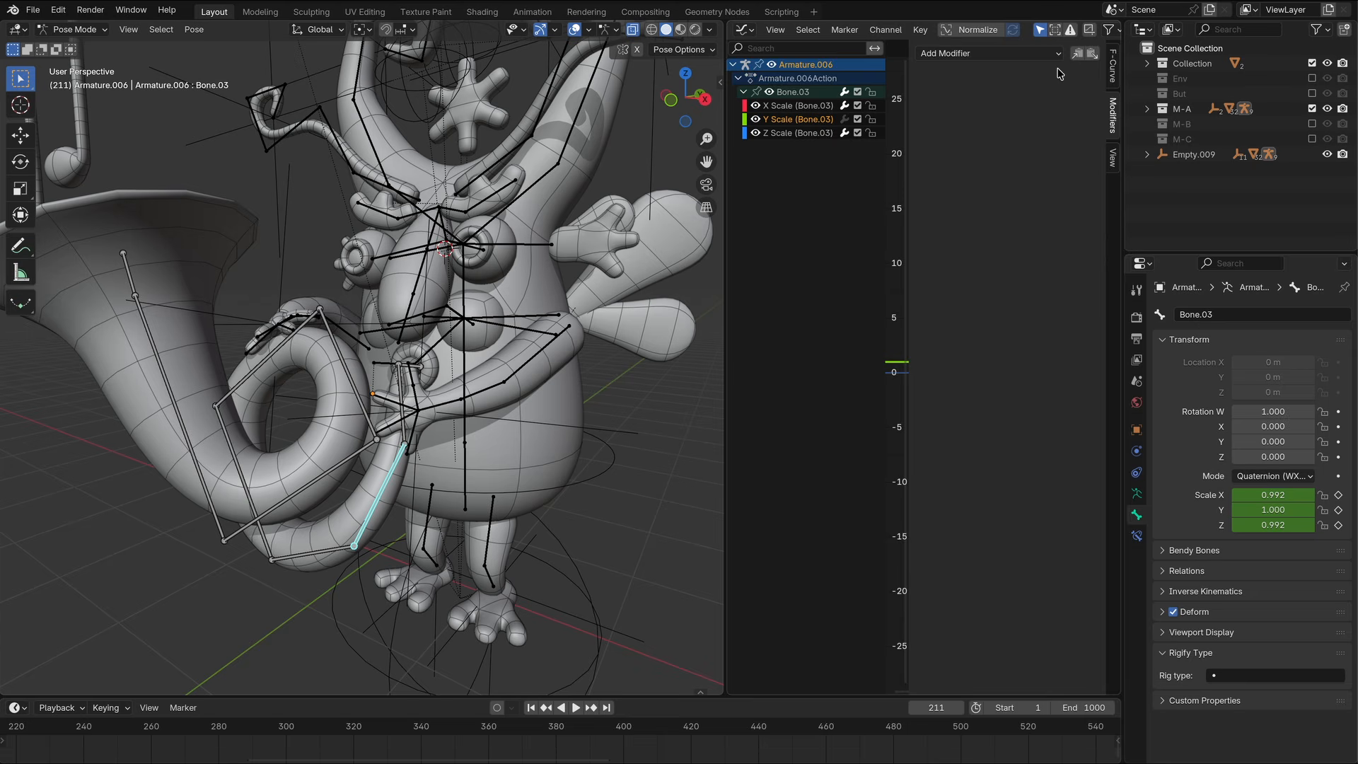
pyautogui.click(1093, 54)
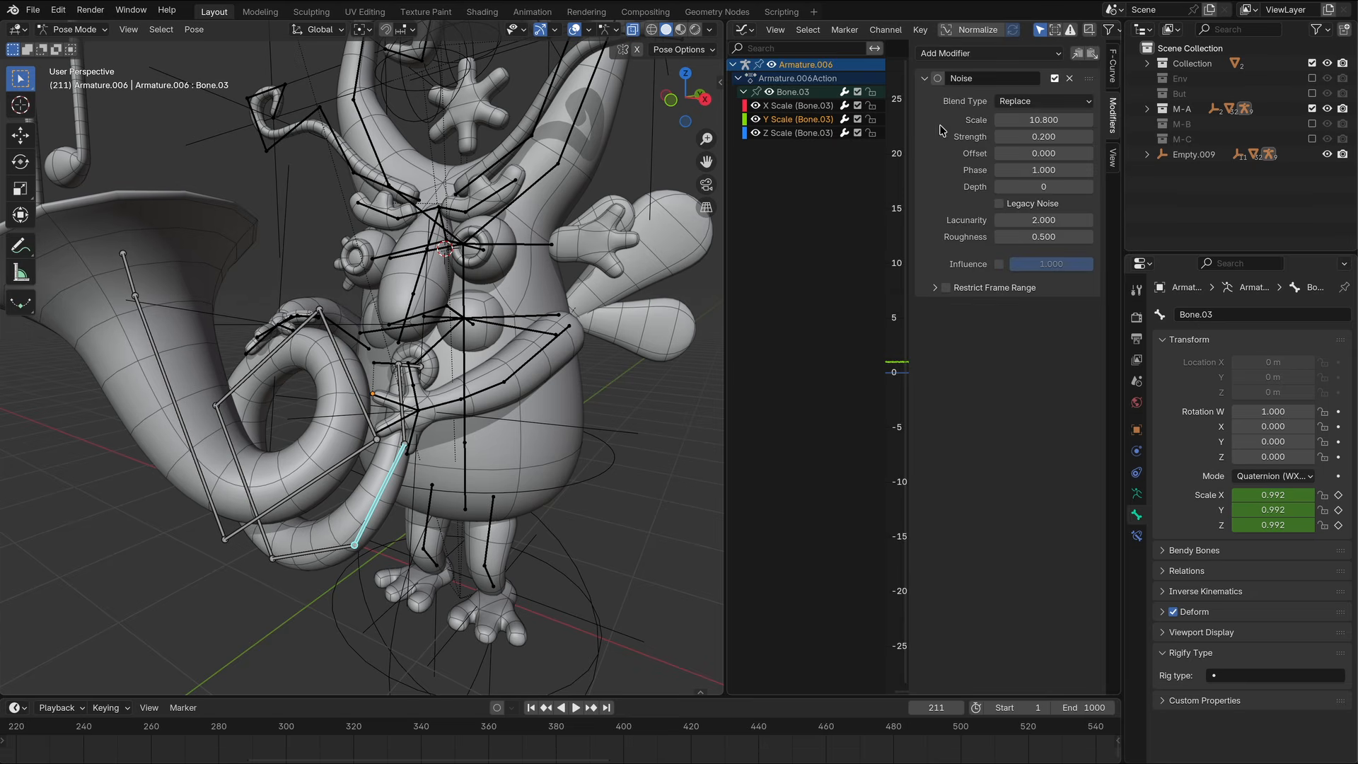
pyautogui.click(605, 421)
pyautogui.press('space')
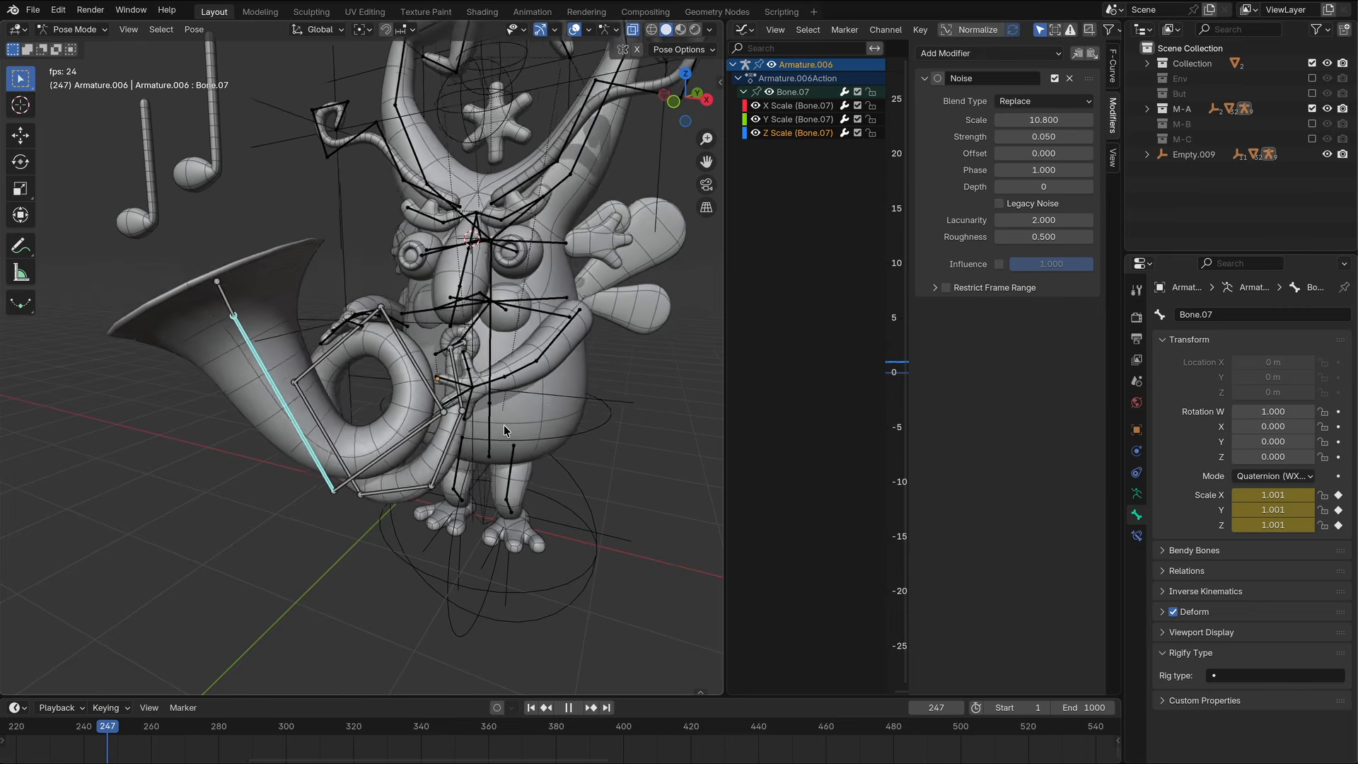
# Stop playback, select the bone at the saxophone's bell end, and insert scale keyframes for it at frame 1.
pyautogui.press('space')
pyautogui.click(238, 318)
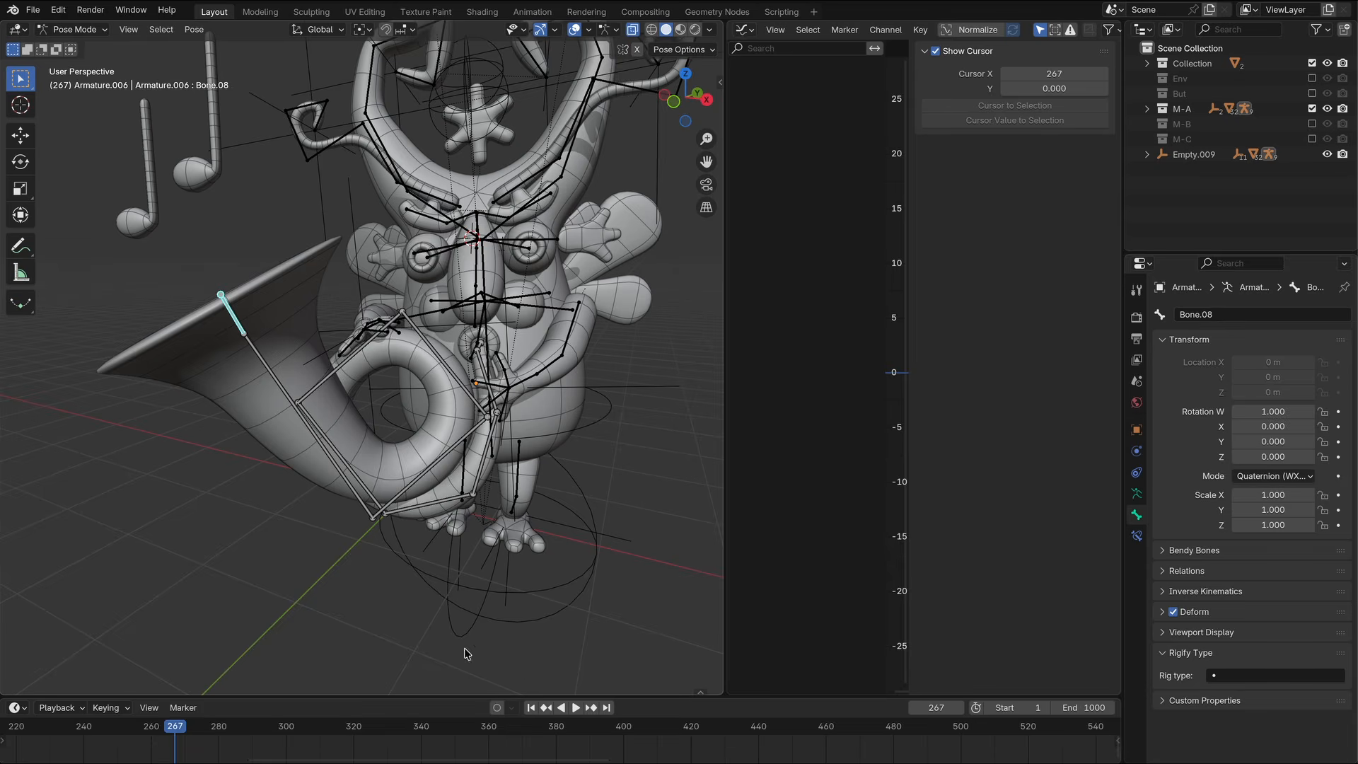
pyautogui.click(530, 707)
pyautogui.rightClick(1337, 514)
pyautogui.click(1335, 512)
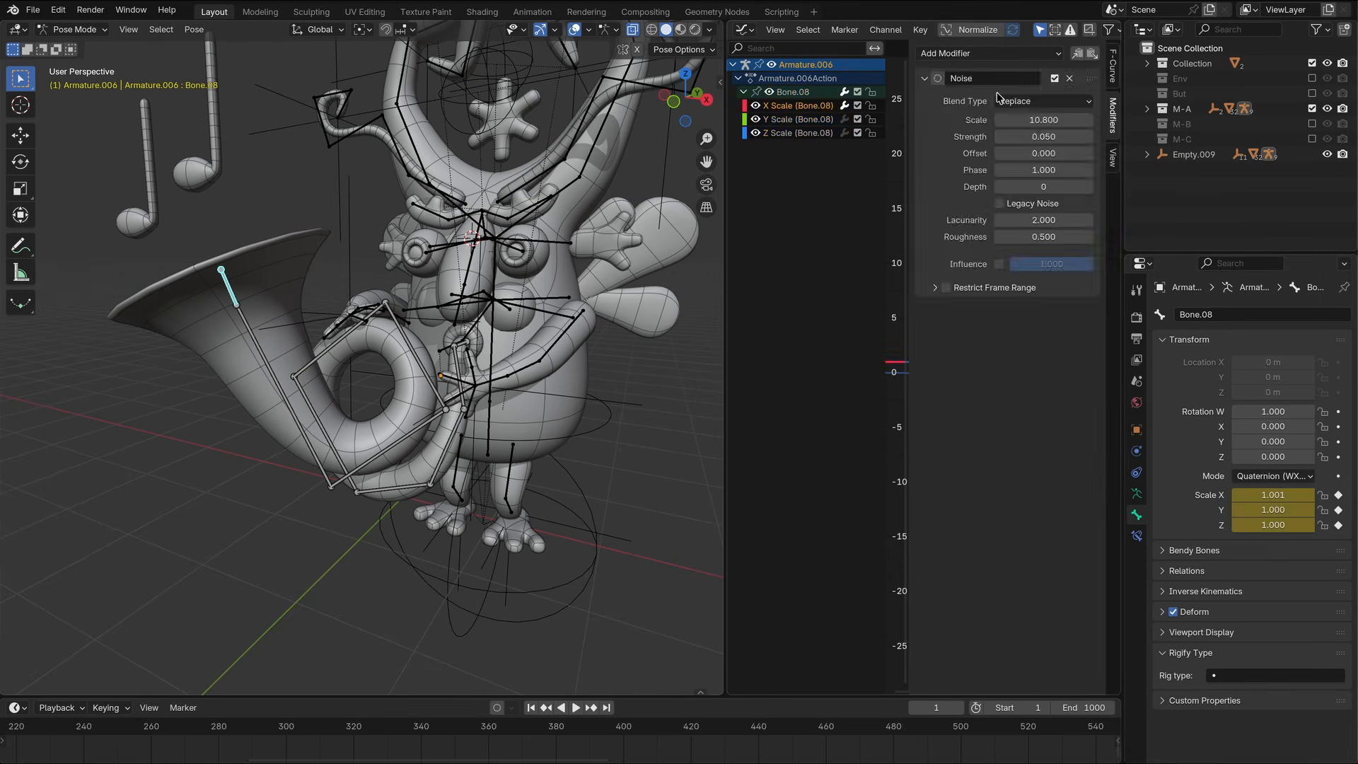
# Paste the Noise modifier with scale 10.8 and strength 0.05 onto the bell-end bone's scale curves and play the animation.
pyautogui.click(1093, 53)
pyautogui.click(604, 383)
pyautogui.press('space')
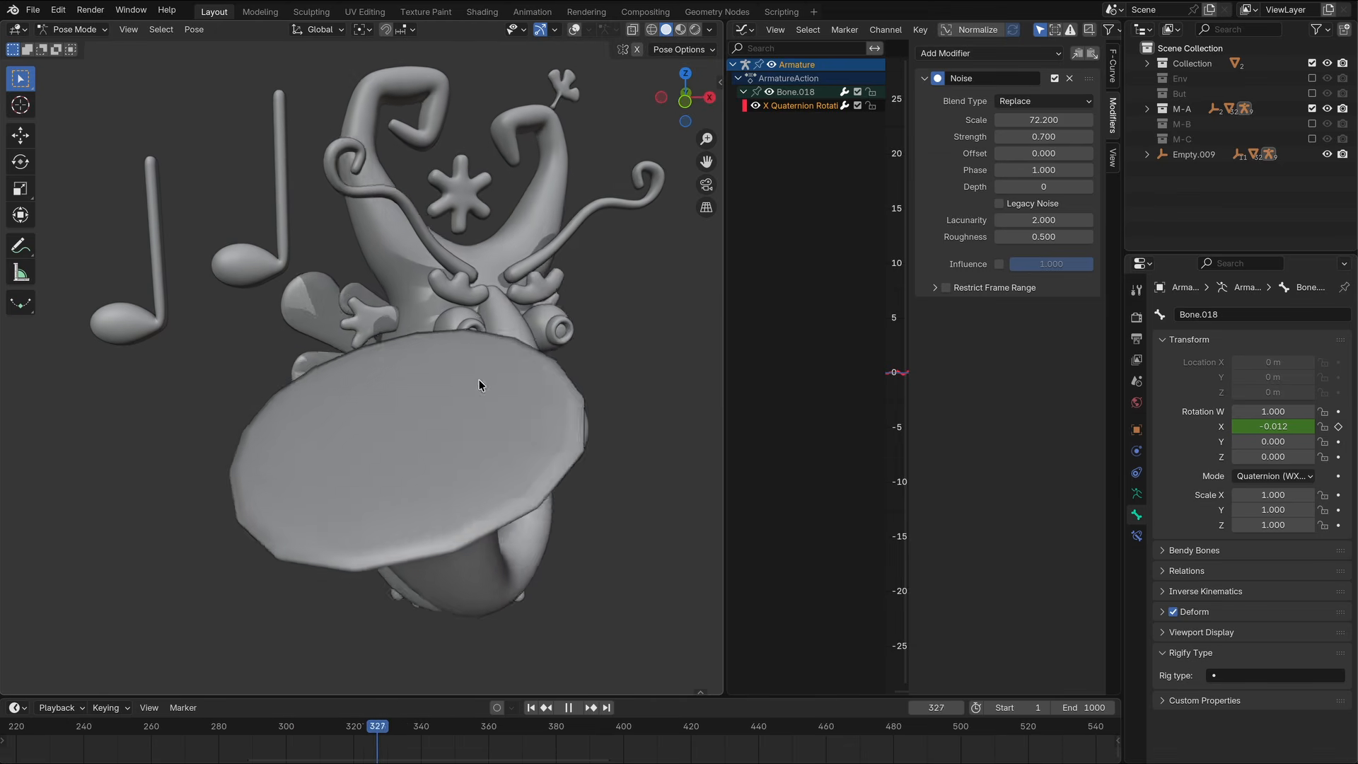
# Return to Object Mode, select the saxophone mesh and raise the viewport levels of its last Subdivision modifier.
pyautogui.click(467, 410)
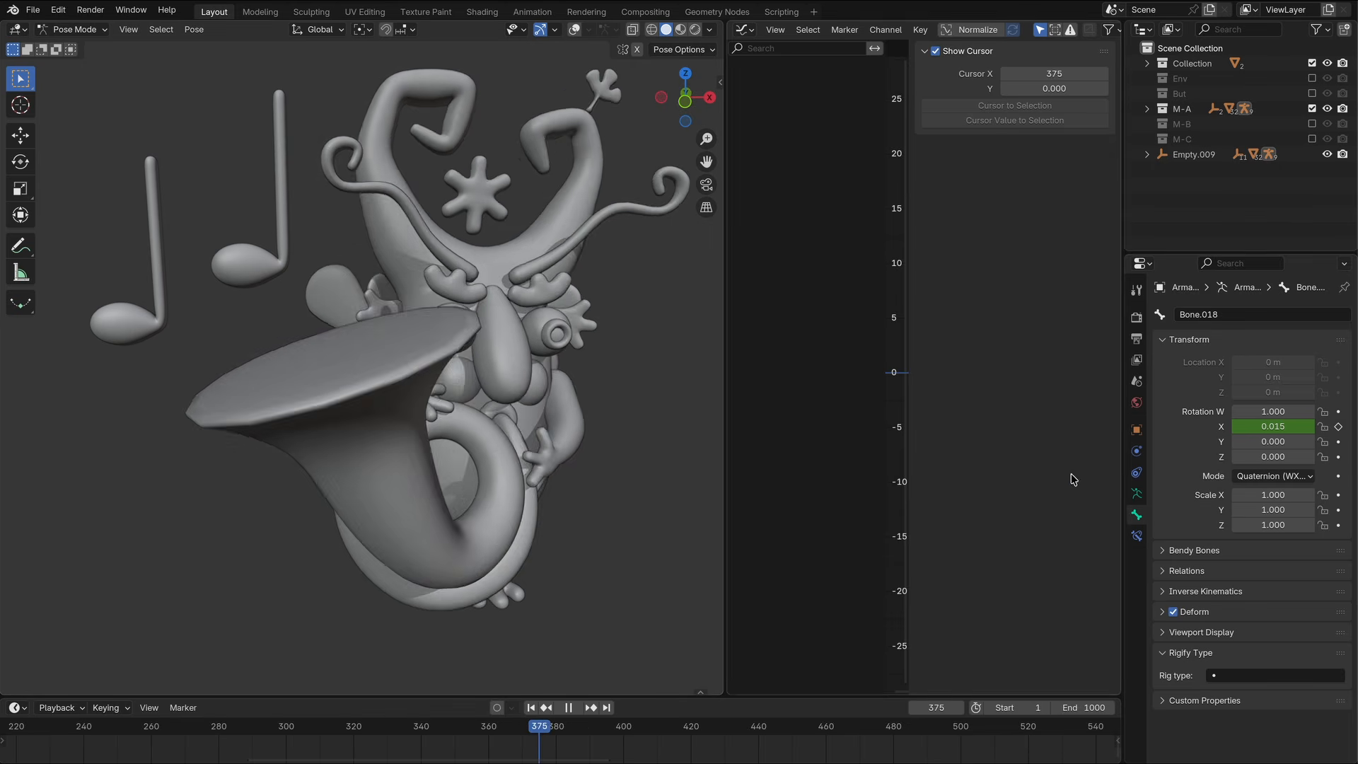
pyautogui.click(1136, 430)
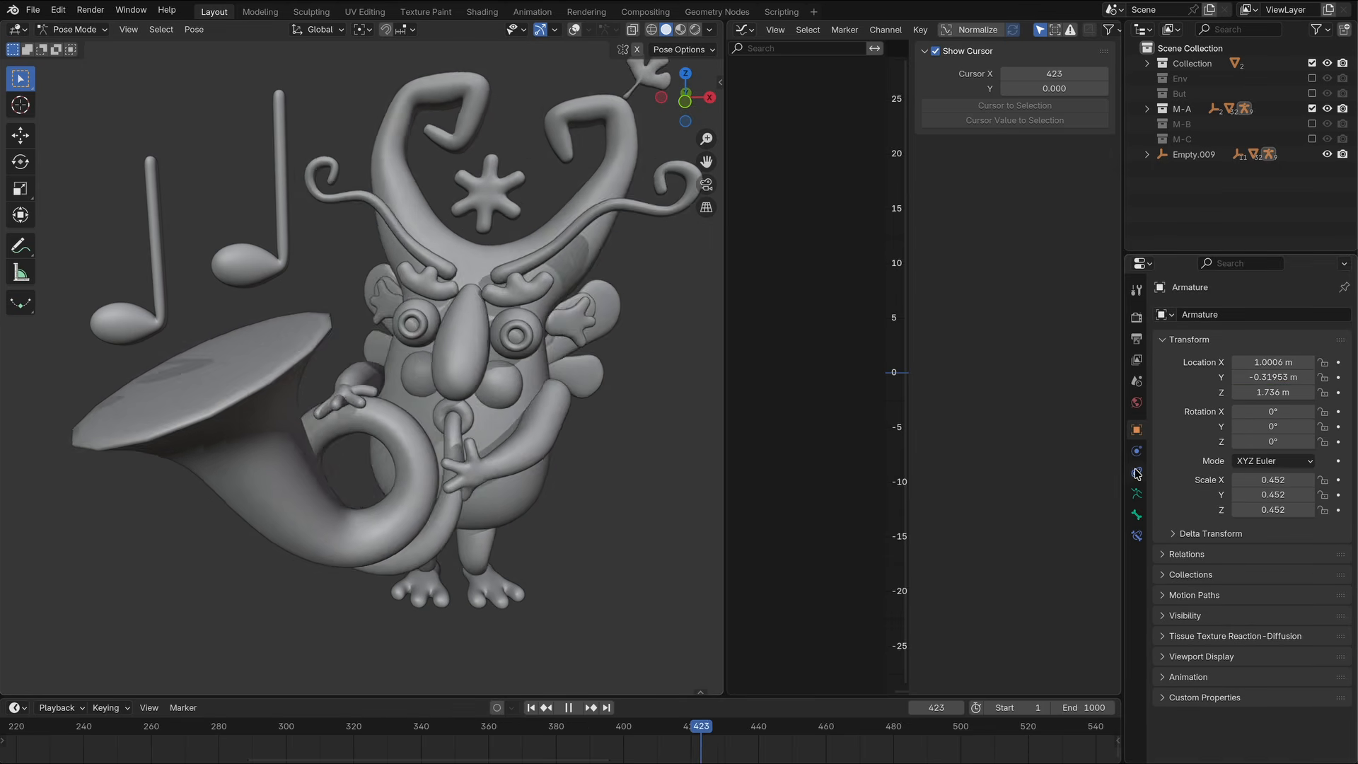
pyautogui.click(74, 29)
pyautogui.click(71, 44)
pyautogui.click(243, 354)
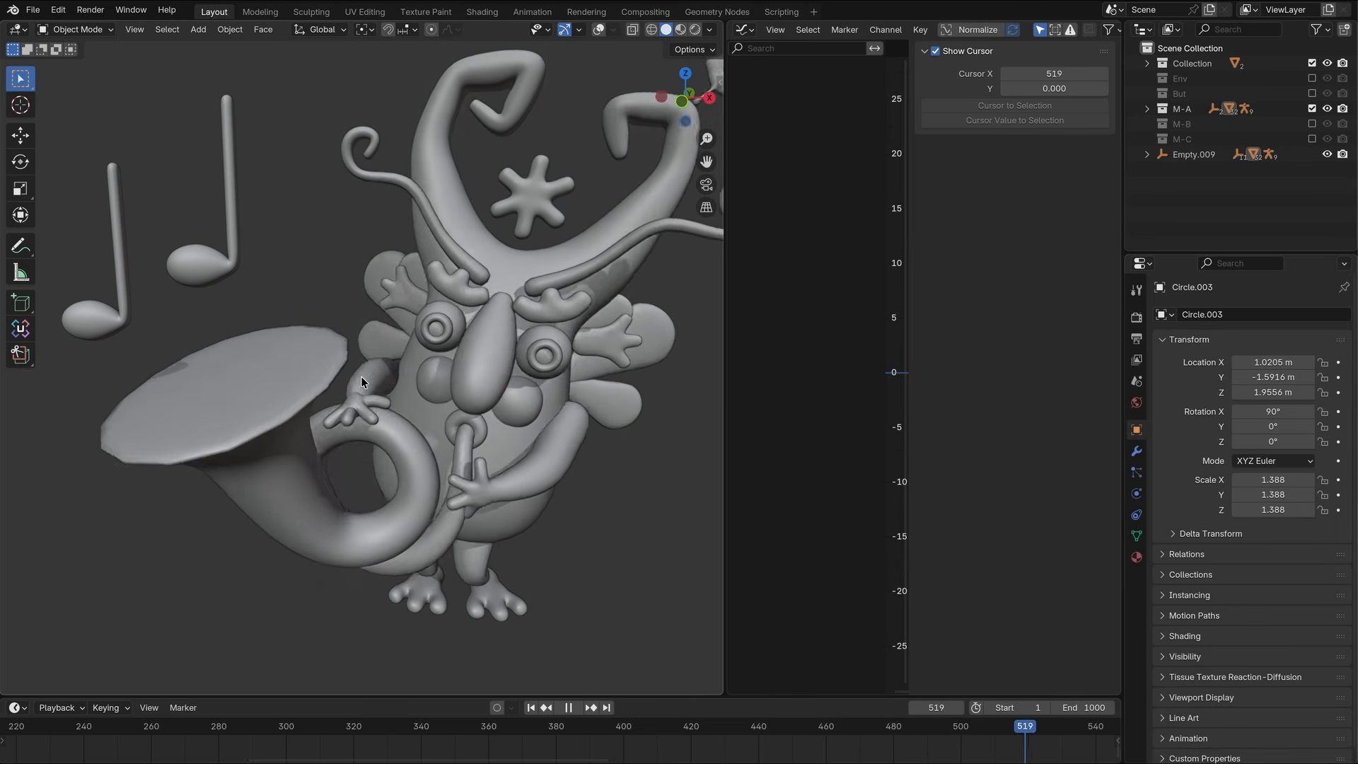
pyautogui.click(1136, 451)
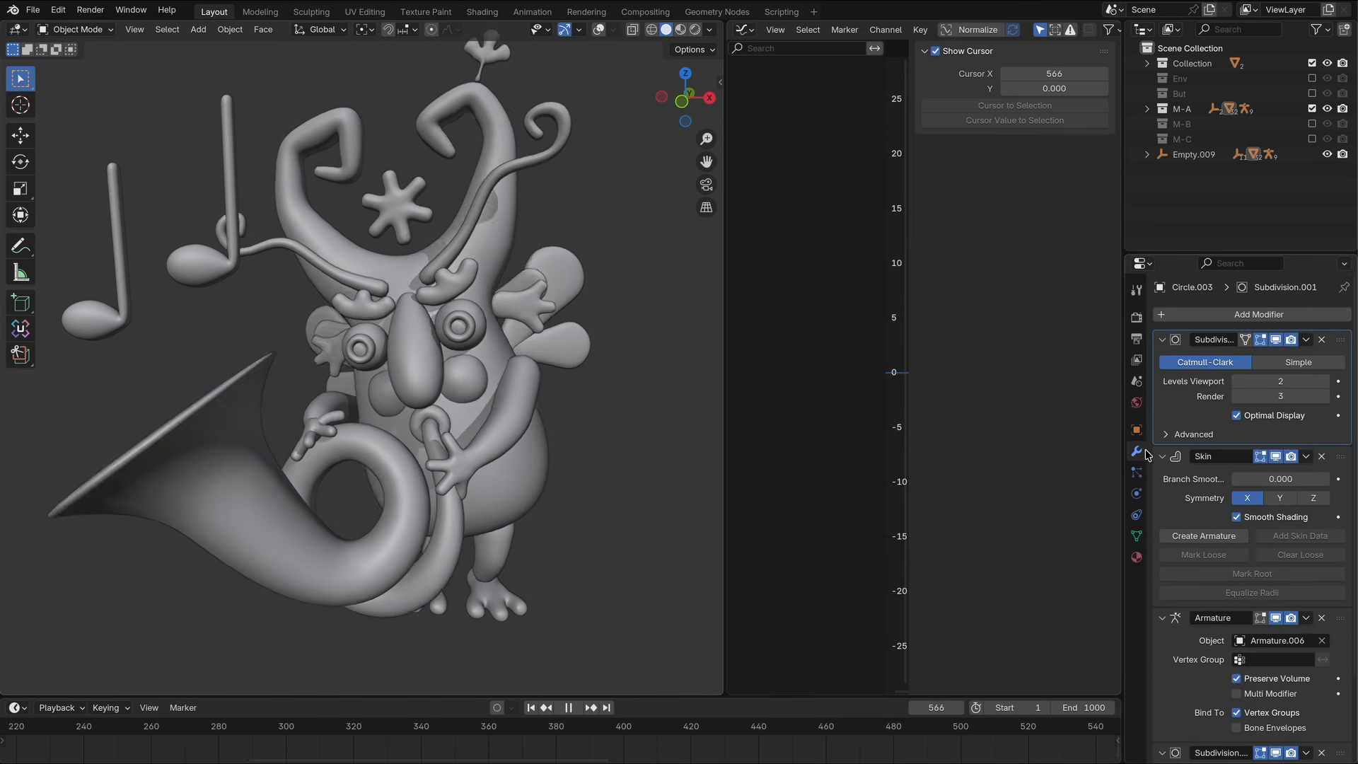
pyautogui.scroll(-3, 1347, 495)
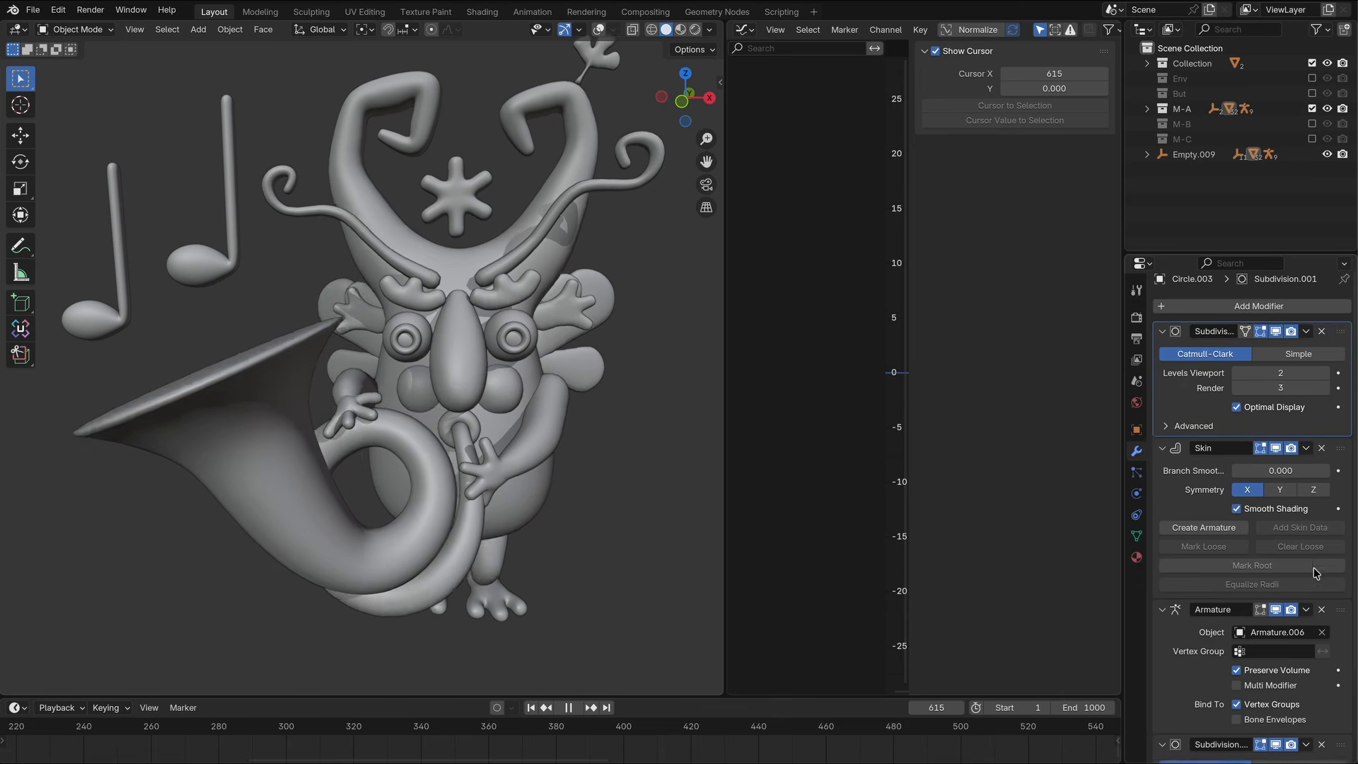
pyautogui.click(1325, 699)
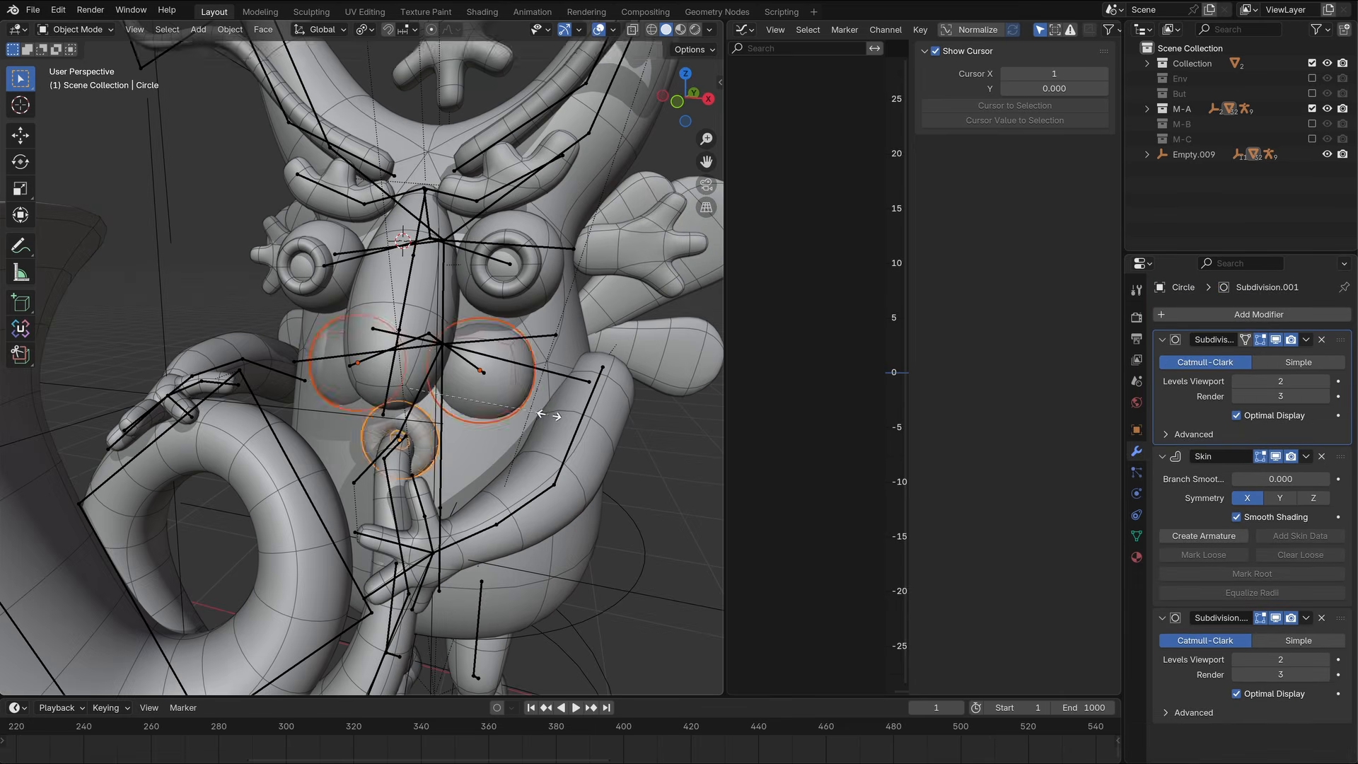
# Select Bone.03 of the saxophone armature in Pose Mode and copy the Noise modifier from its Z Scale curve.
pyautogui.moveTo(541, 410); pyautogui.dragTo(518, 409, button='middle')
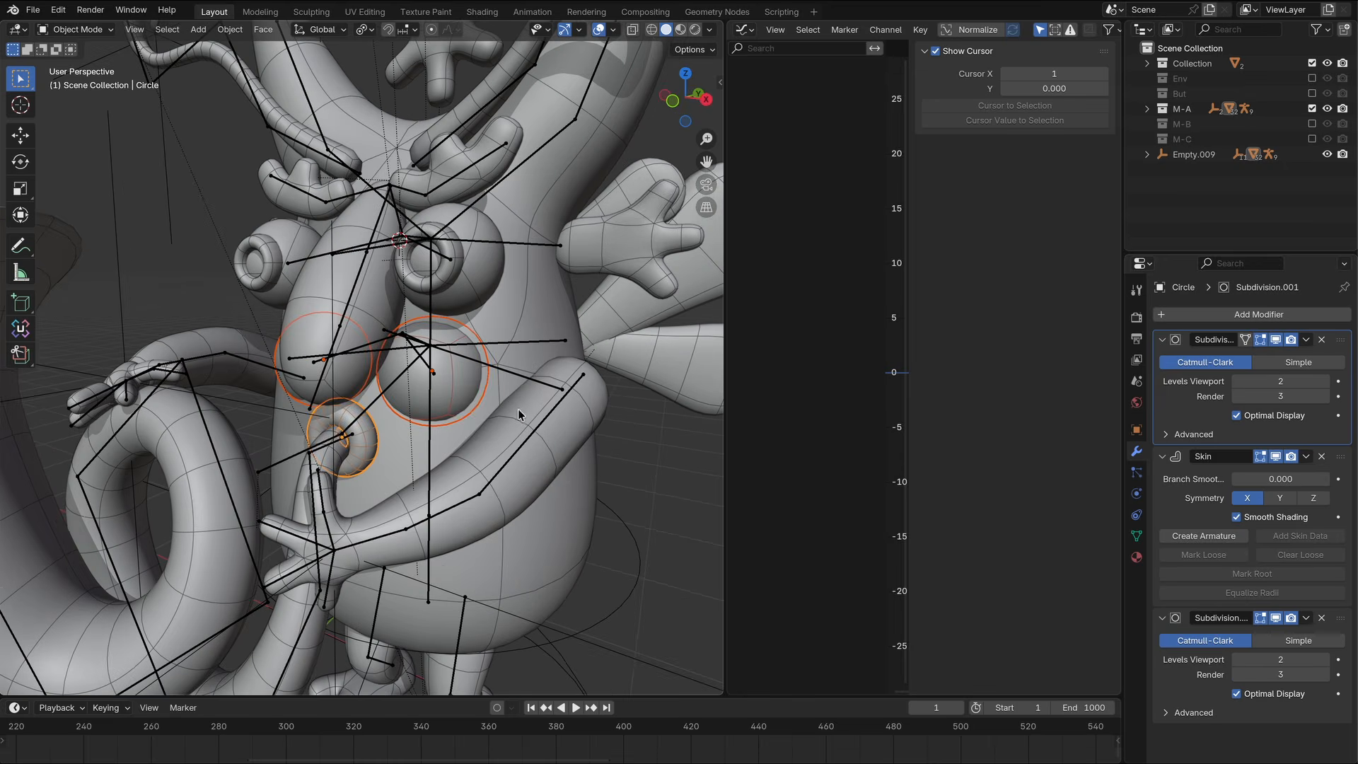
pyautogui.moveTo(340, 451); pyautogui.dragTo(240, 395, button='middle')
pyautogui.click(240, 398)
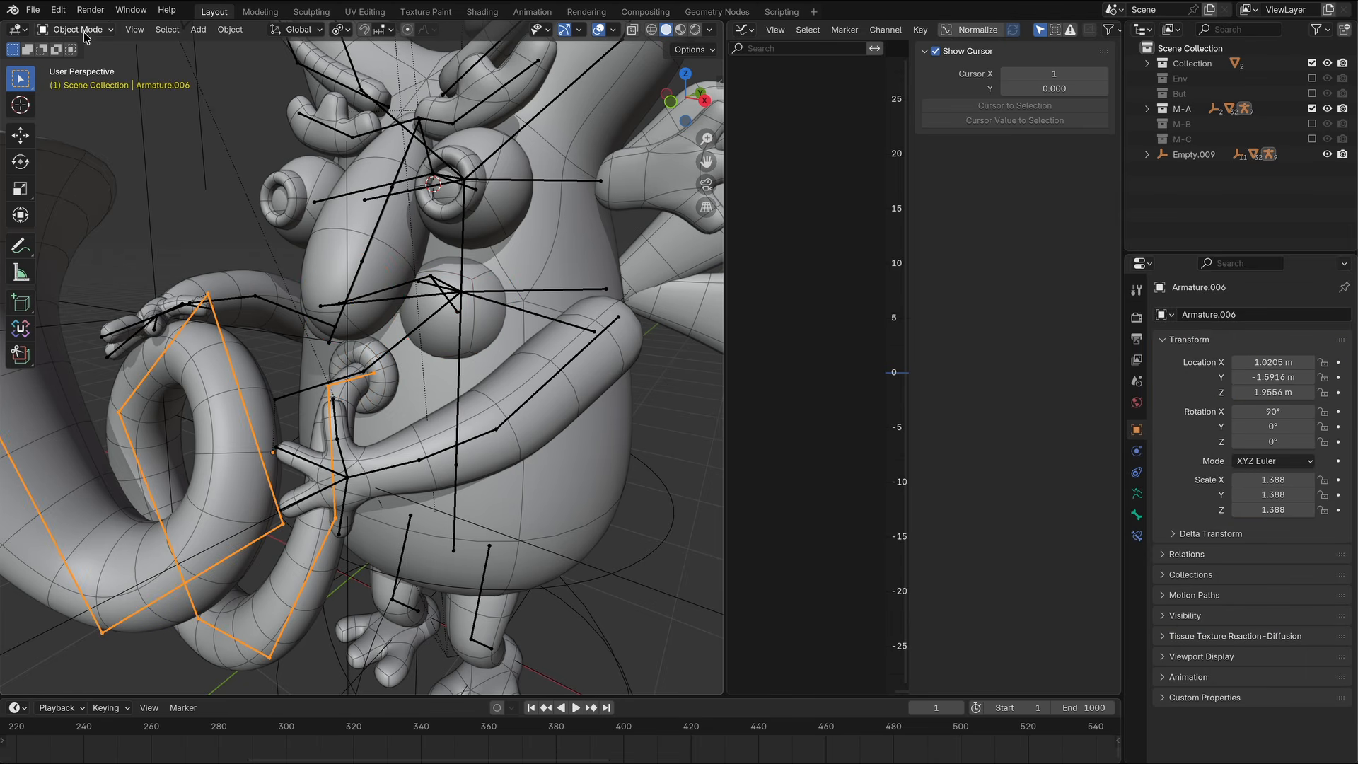
pyautogui.click(304, 594)
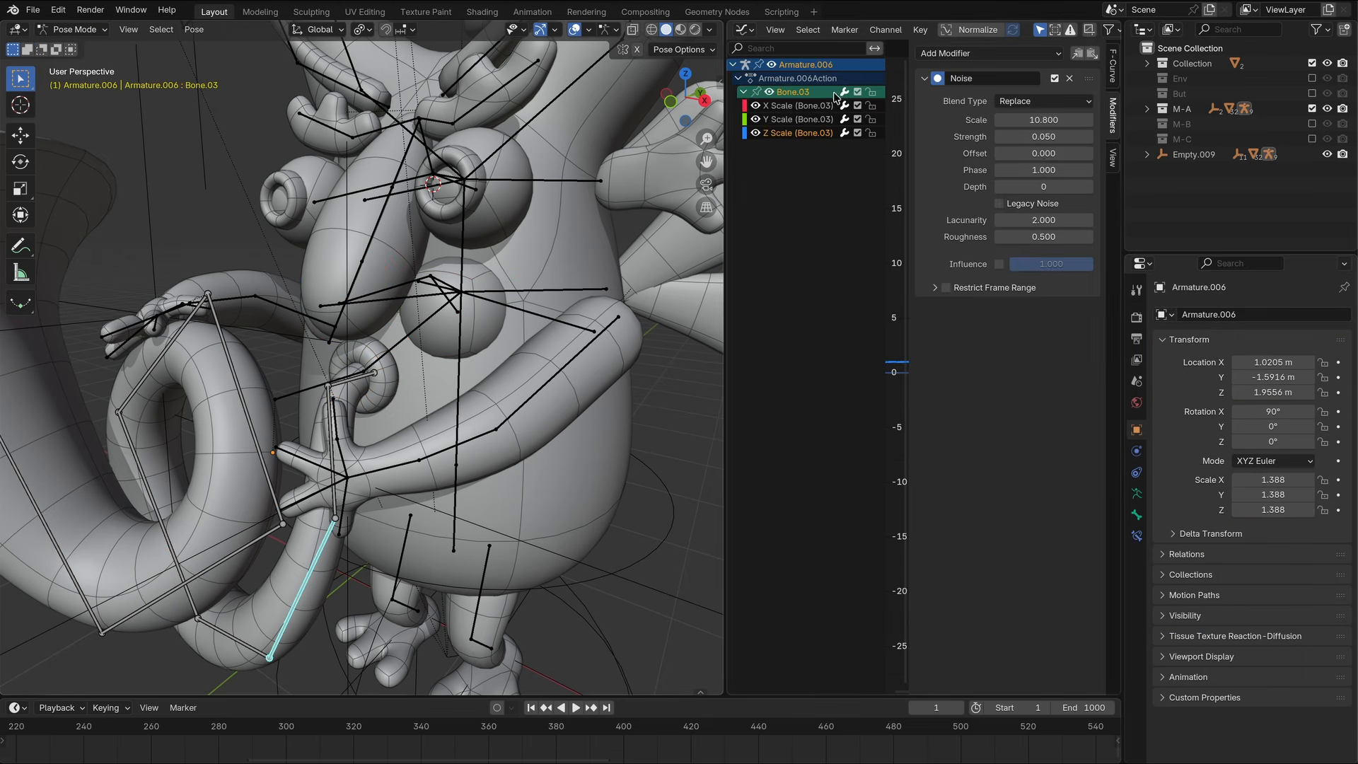
pyautogui.moveTo(408, 383); pyautogui.dragTo(139, 320, button='middle')
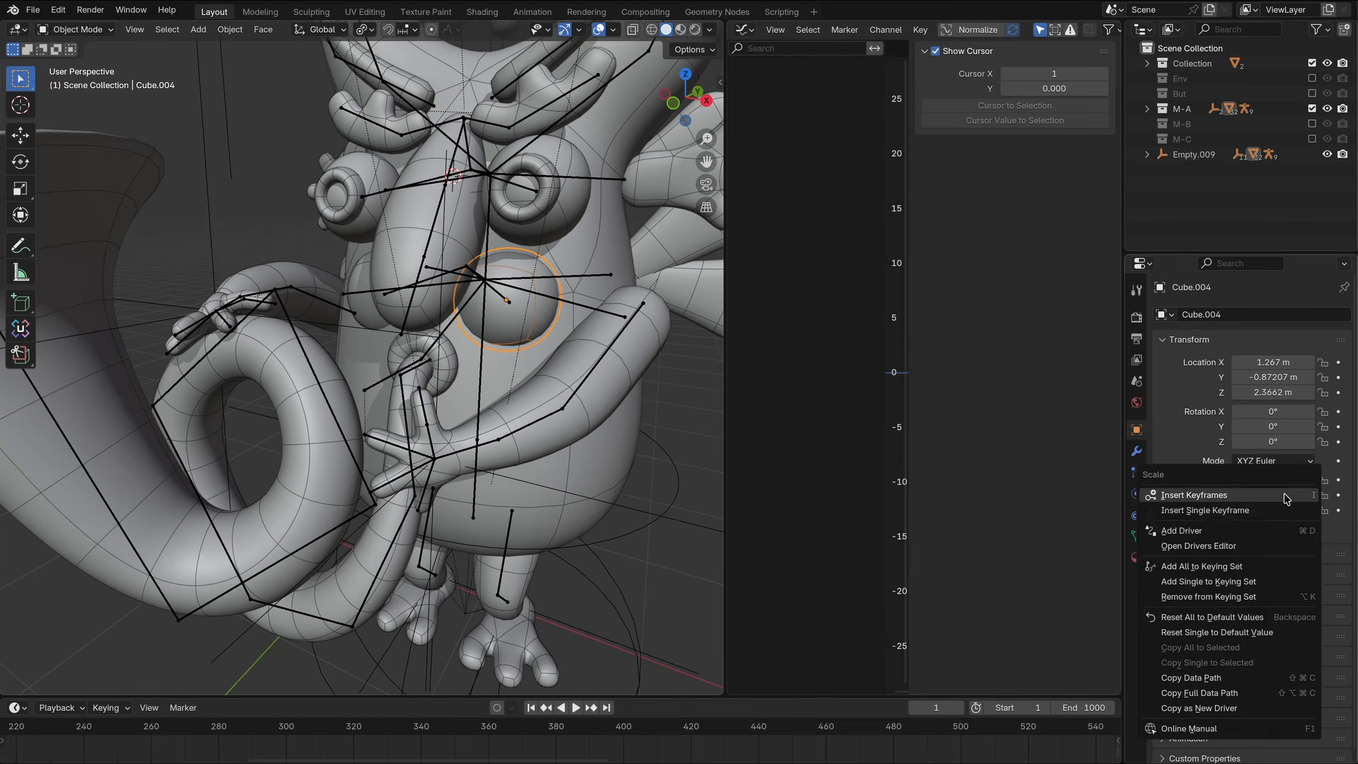
# Insert scale keyframes at frame 1 for both cheek spheres and the mouth ring.
pyautogui.click(1285, 499)
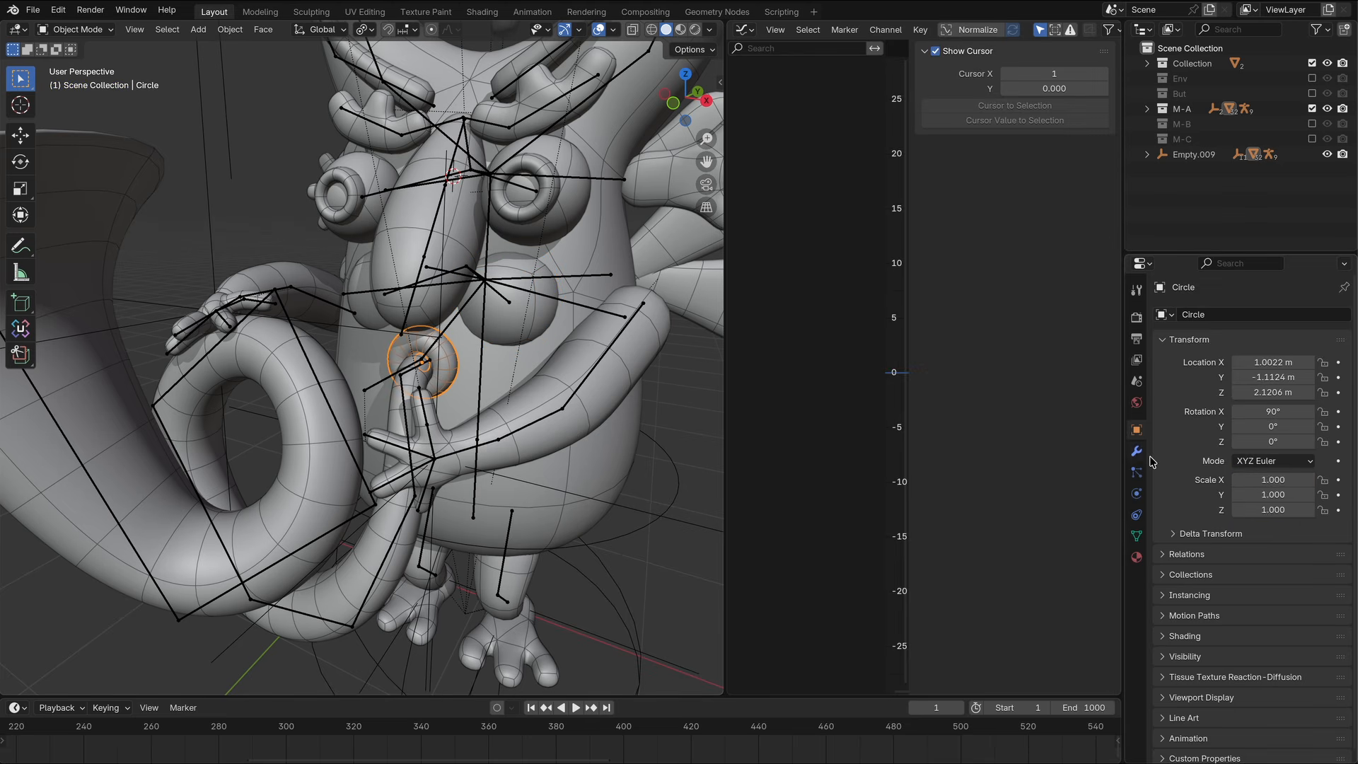
pyautogui.rightClick(1275, 478)
pyautogui.click(1253, 472)
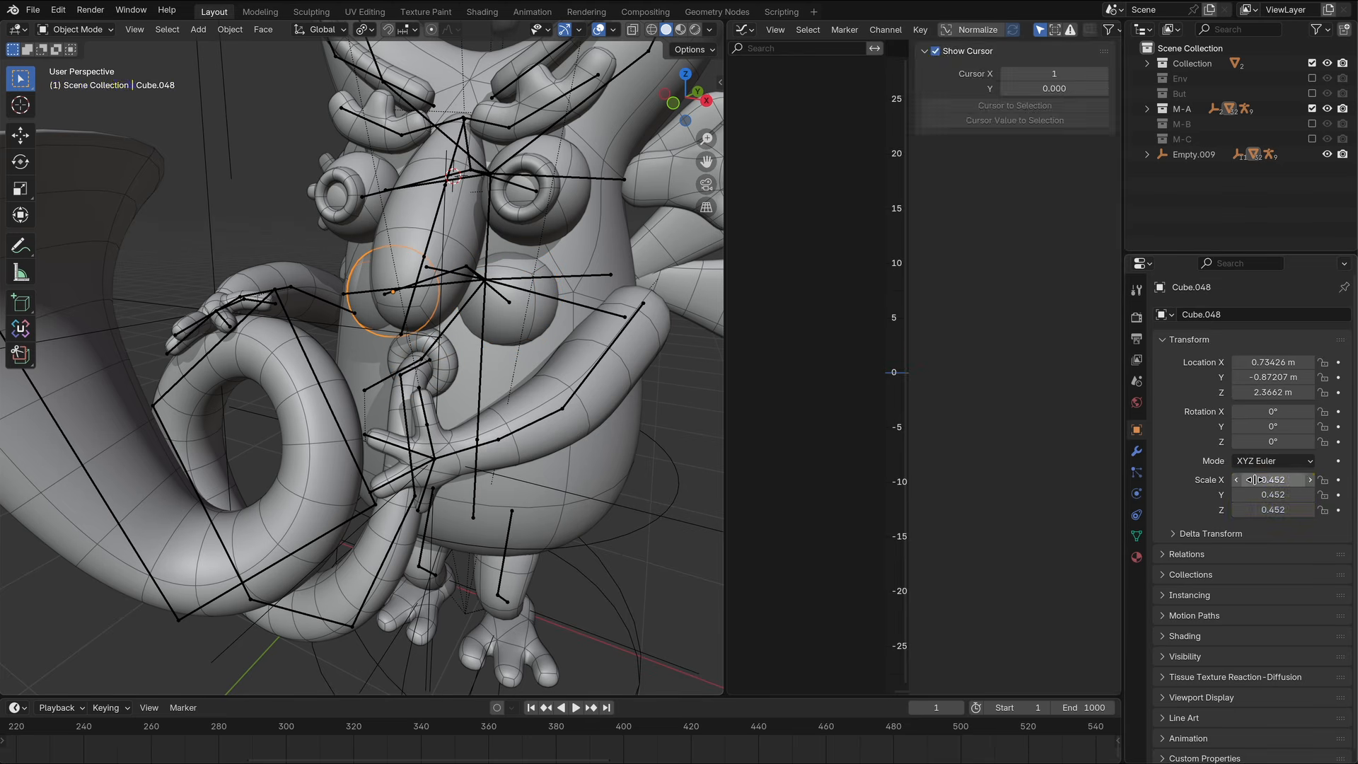
pyautogui.rightClick(1253, 480)
pyautogui.click(1252, 475)
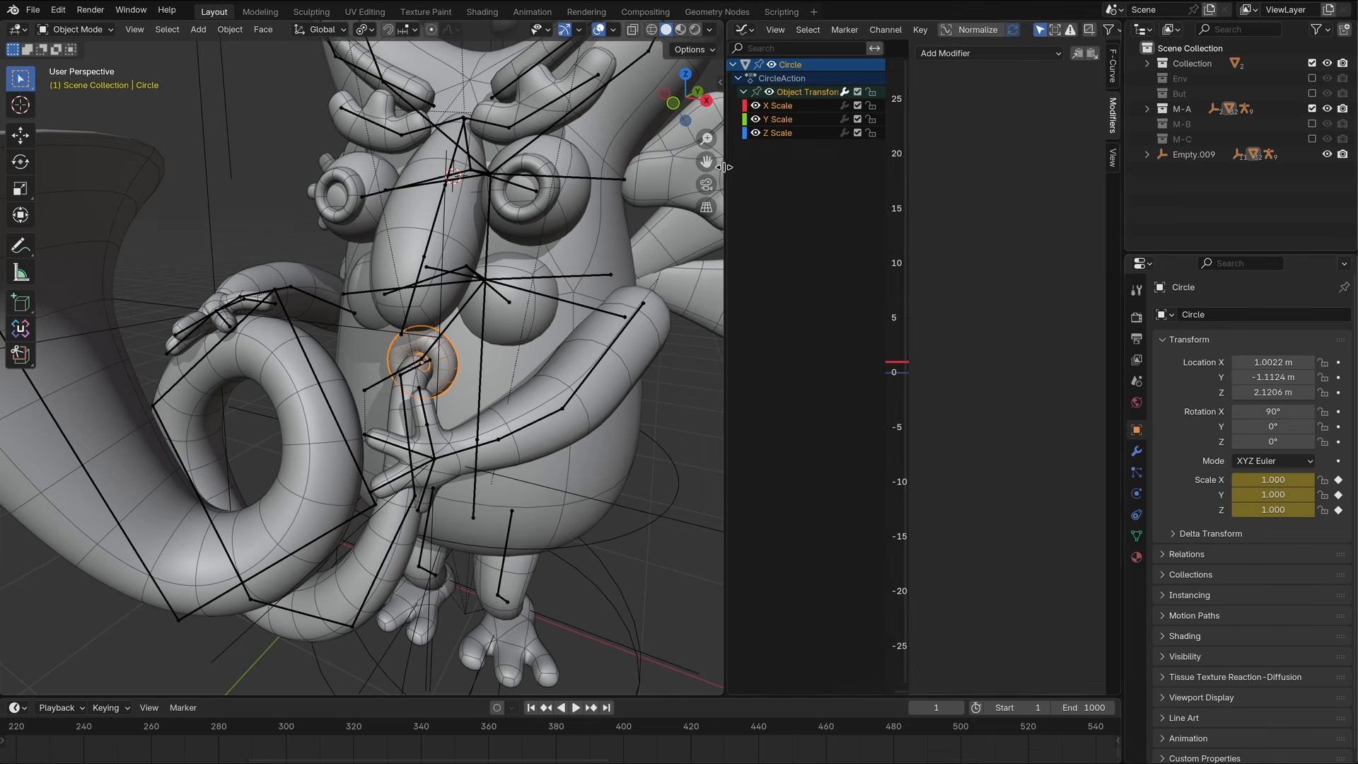
# Widen the Graph Editor, paste the Noise modifier onto the mouth ring's scale curve and play the animation.
pyautogui.moveTo(724, 166); pyautogui.dragTo(636, 170)
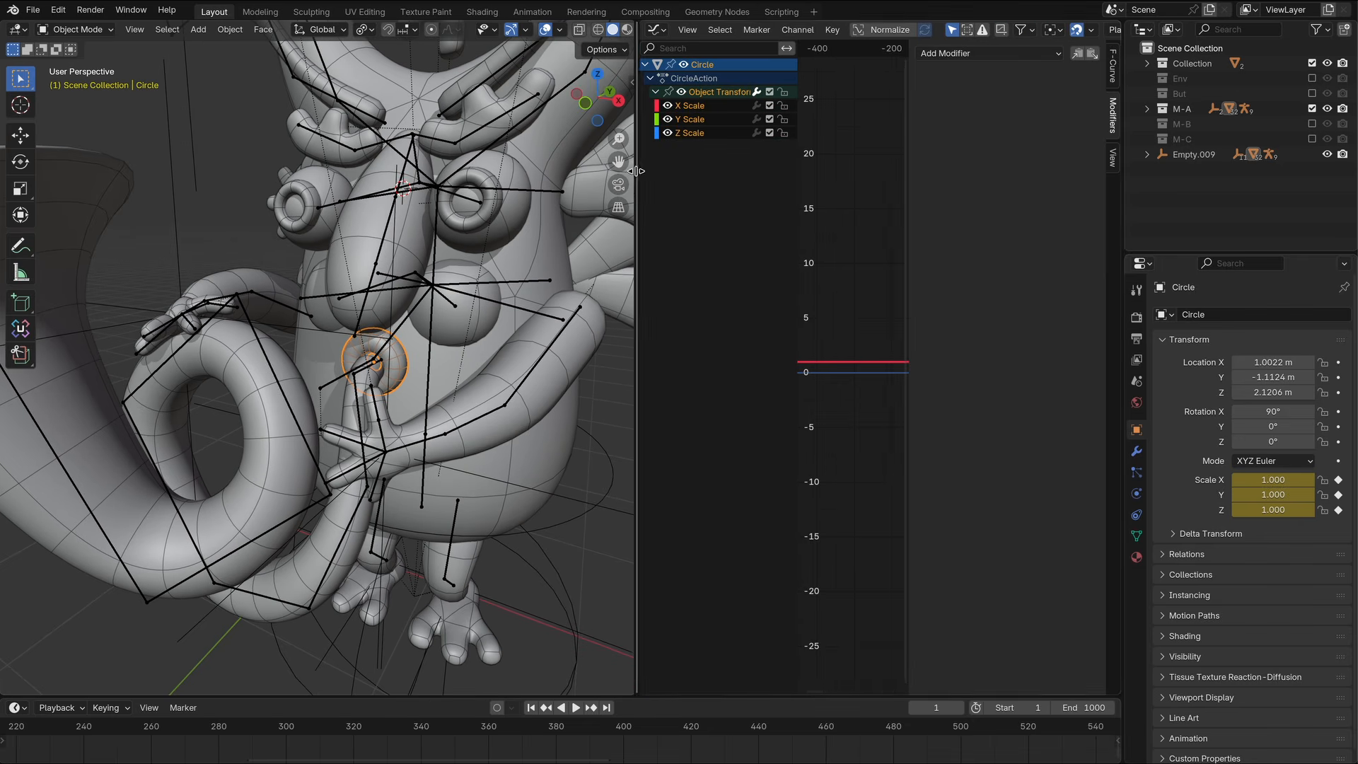
pyautogui.click(1092, 55)
pyautogui.press('space')
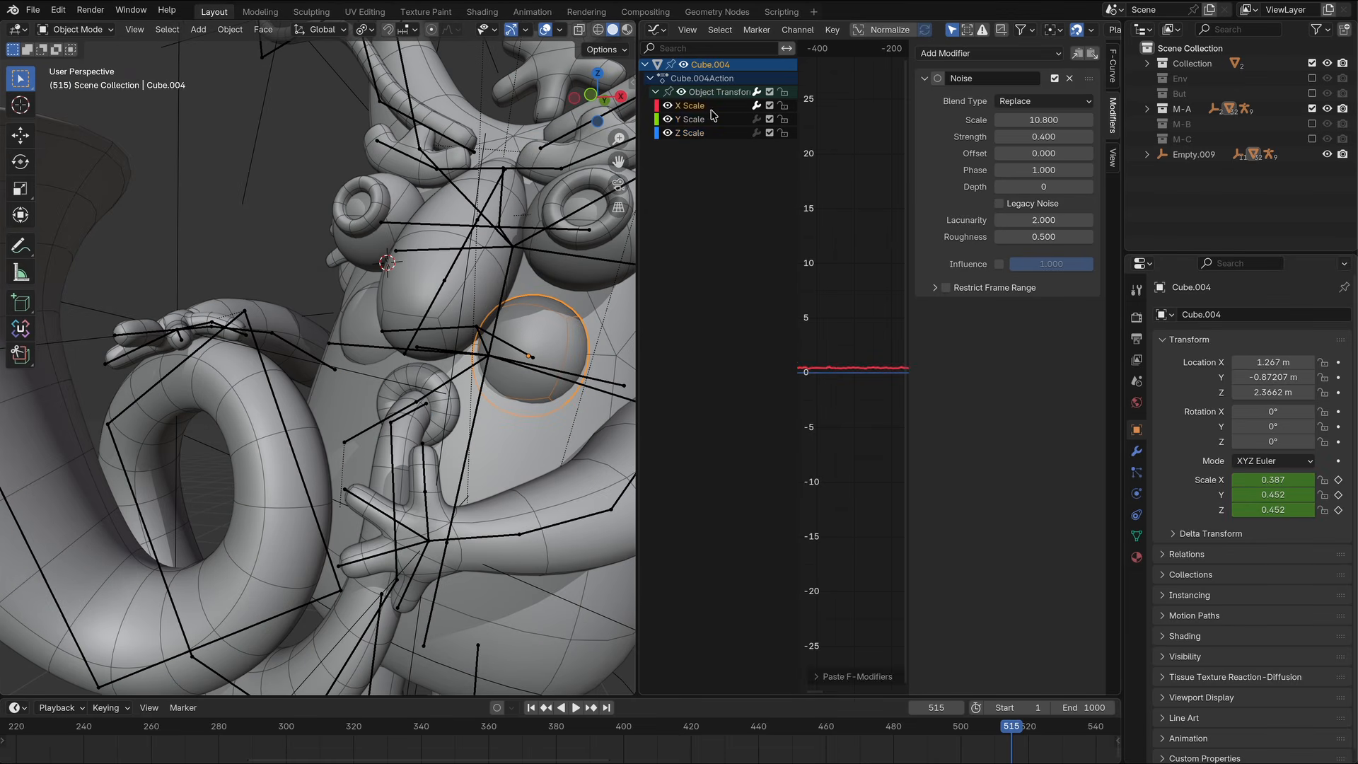
# Paste the Noise modifier with scale 10.8 and strength 0.4 onto the cheek's Y and Z Scale curves and play the animation.
pyautogui.click(695, 120)
pyautogui.click(1092, 55)
pyautogui.click(689, 133)
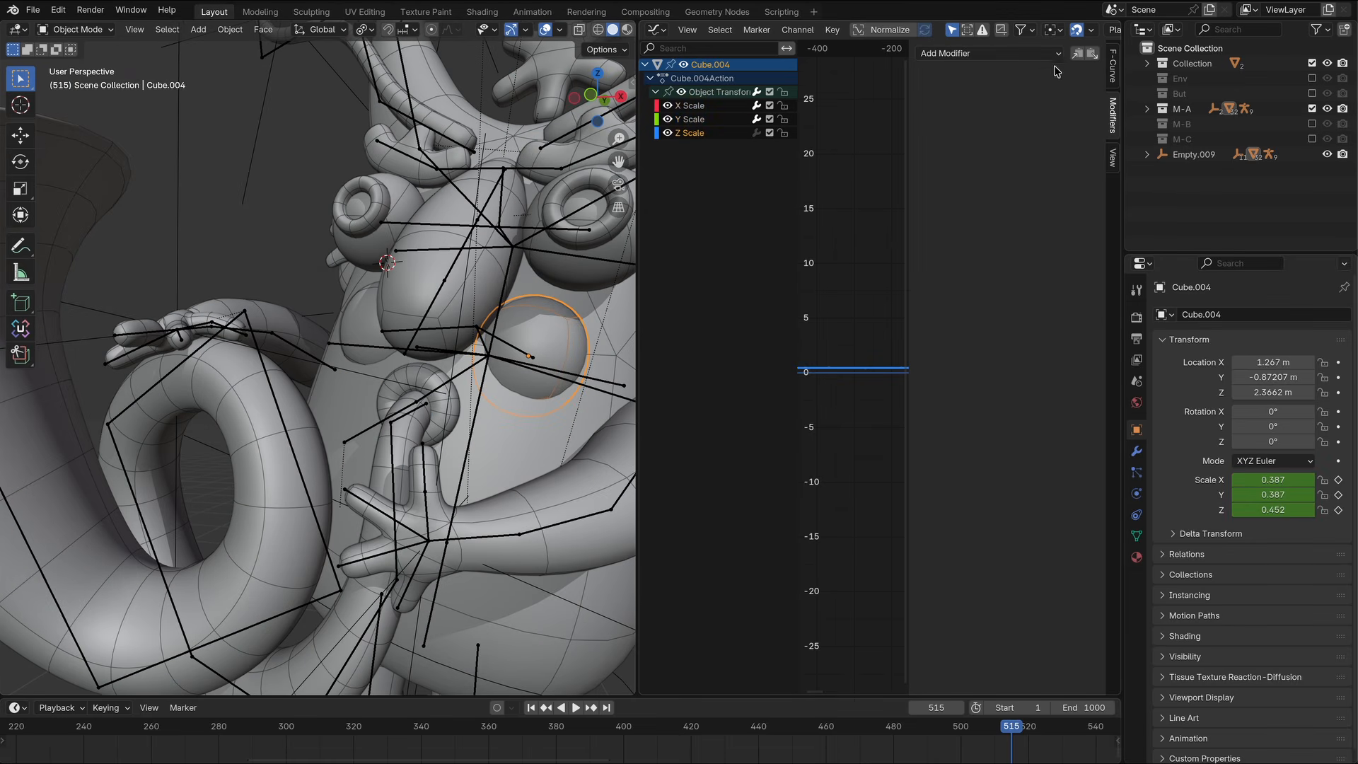
pyautogui.click(1092, 54)
pyautogui.press('space')
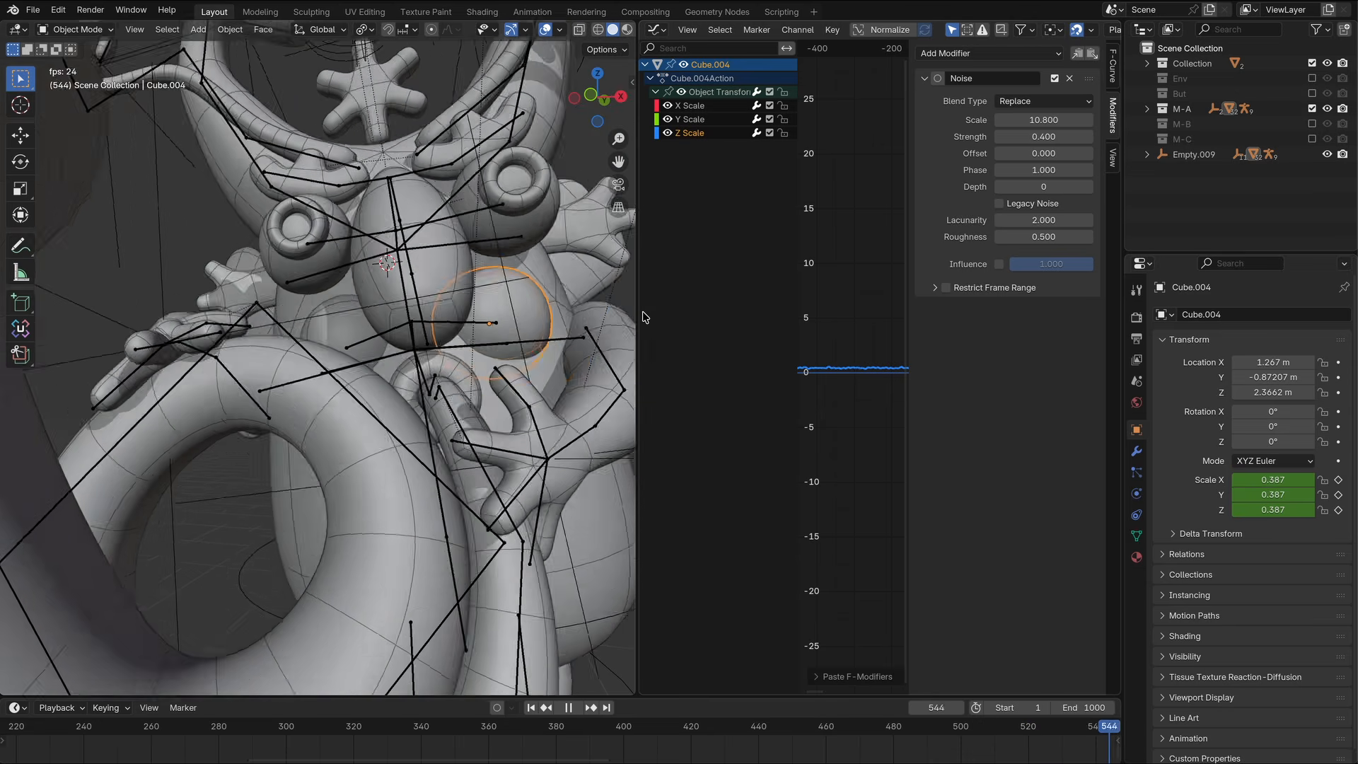
pyautogui.moveTo(629, 320); pyautogui.dragTo(576, 324, button='middle')
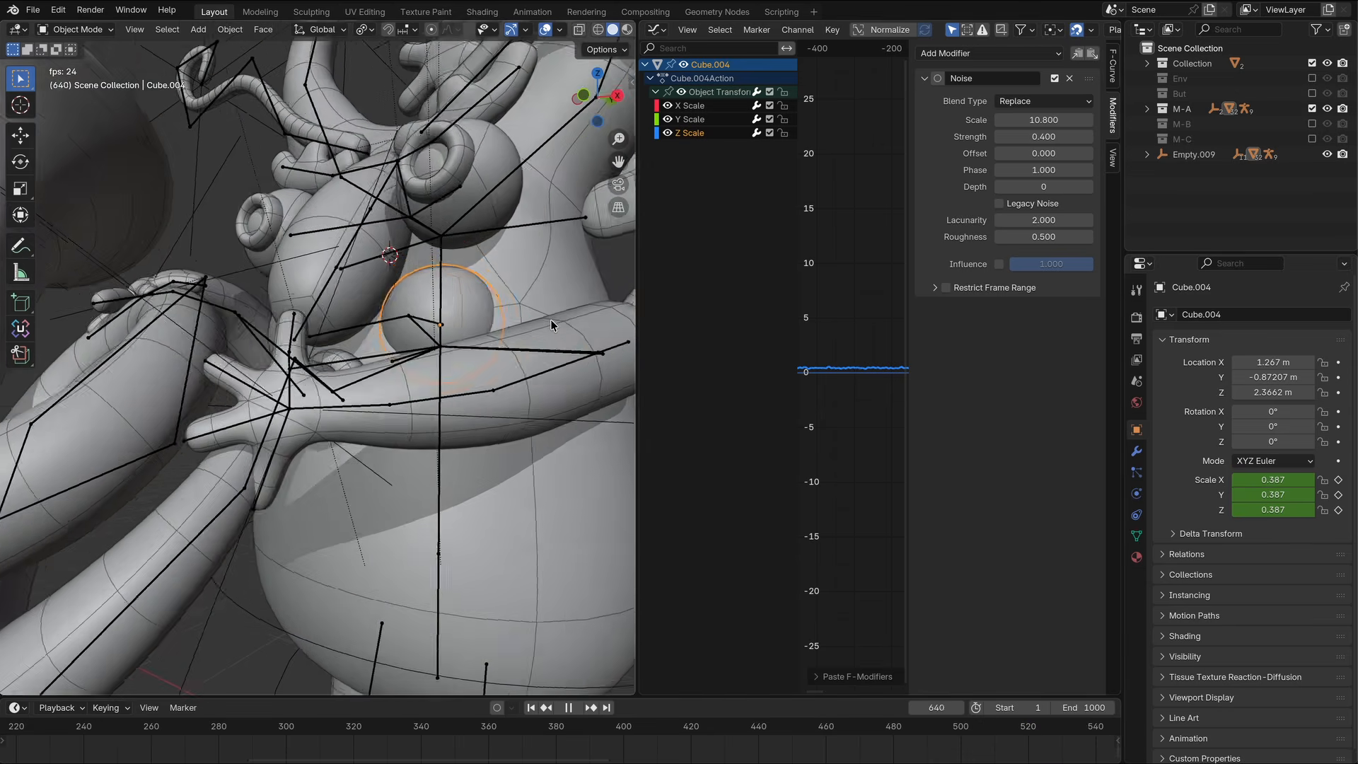
# Set the viewport's solid shading to random object colours and toggle animation playback.
pyautogui.click(218, 186)
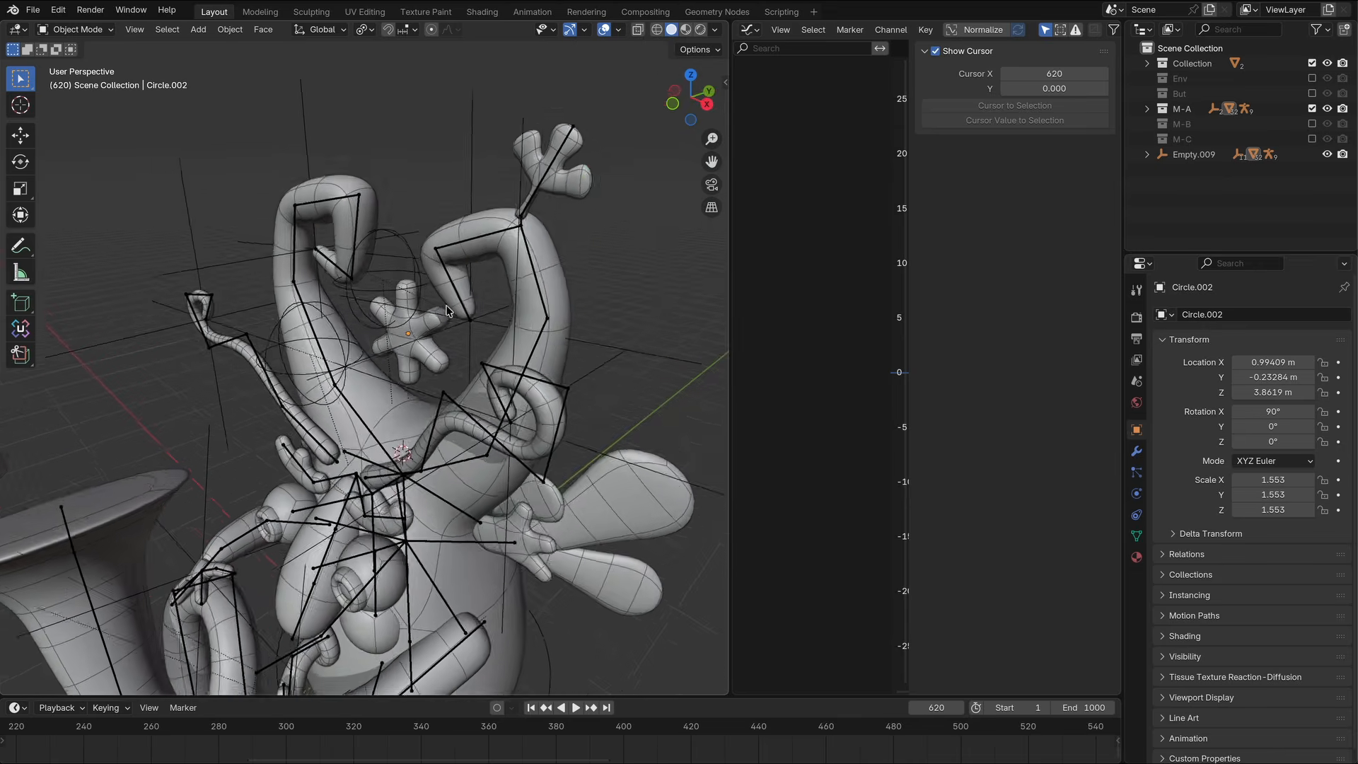
pyautogui.click(715, 29)
pyautogui.click(773, 260)
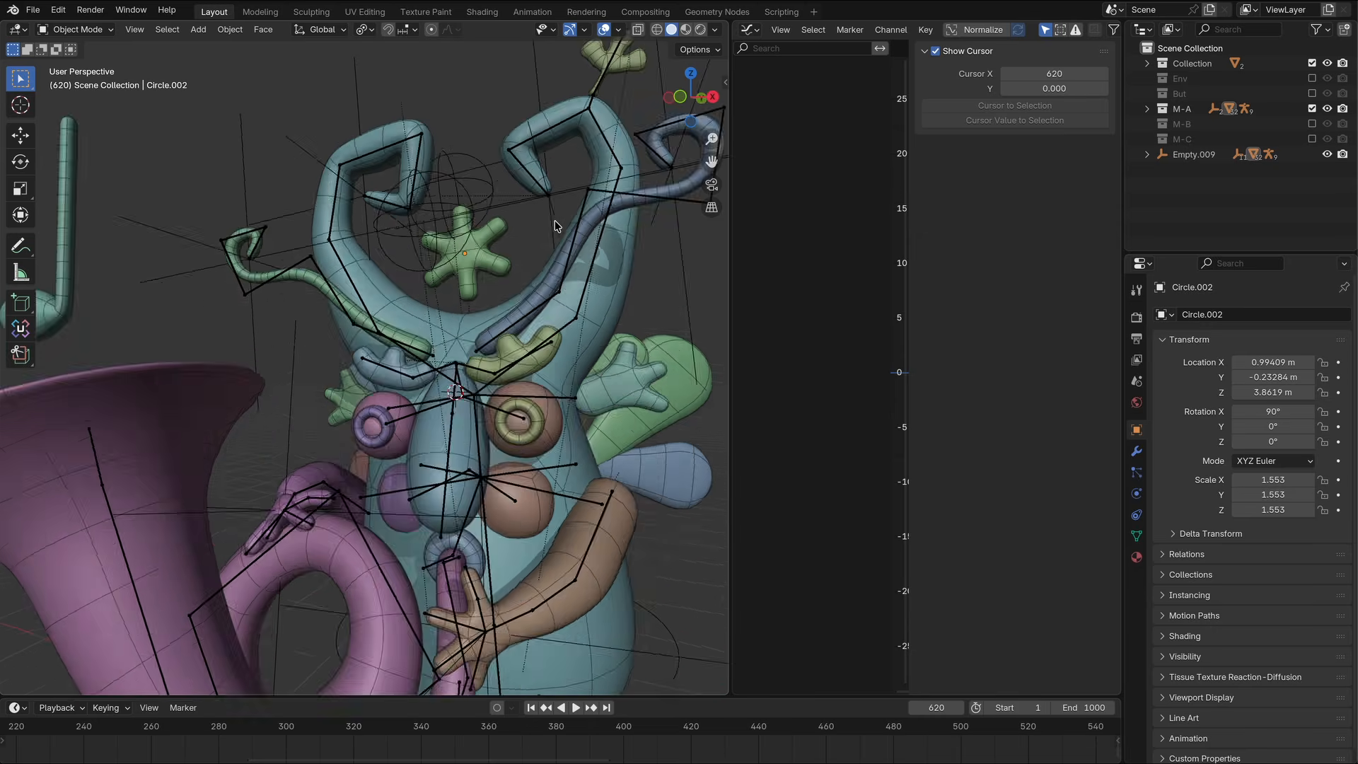
pyautogui.scroll(-5, 555, 219)
pyautogui.press('space')
pyautogui.scroll(3, 494, 318)
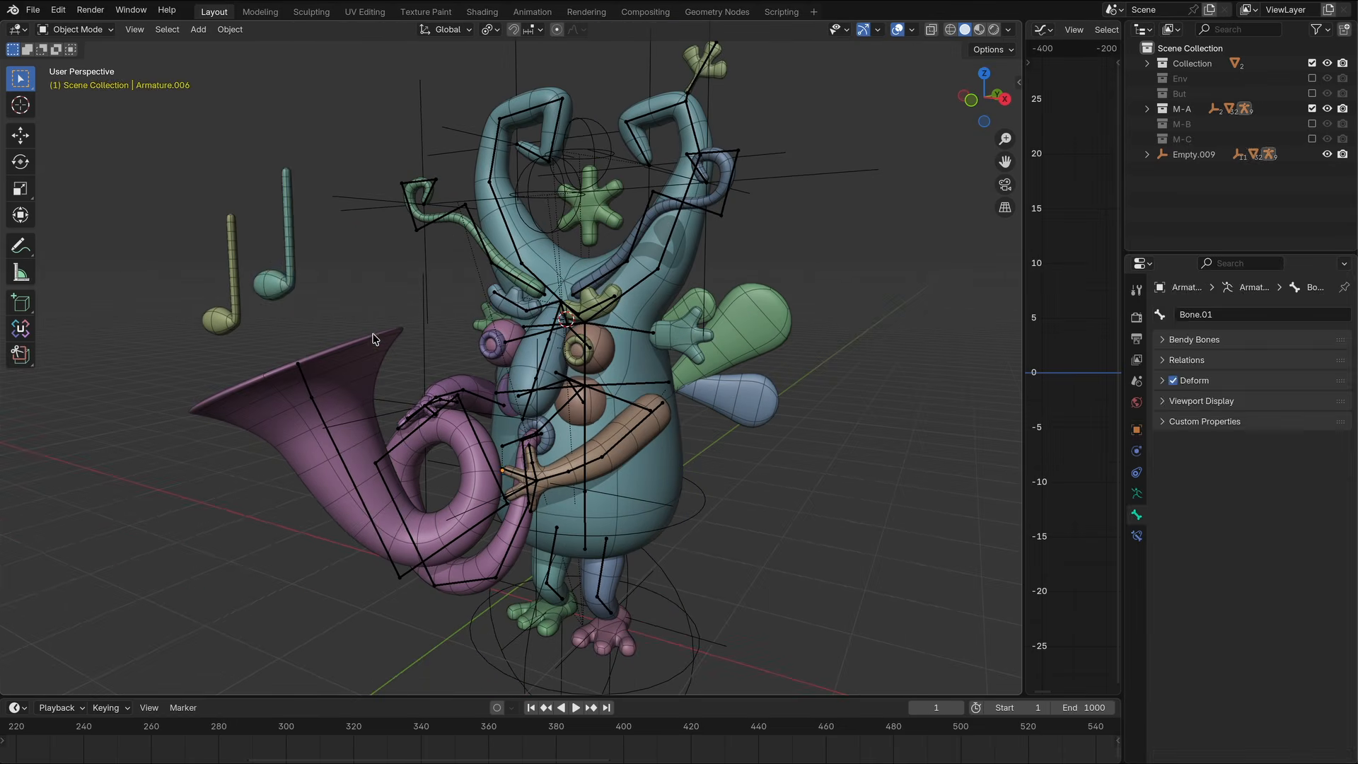
# Snap the 3D cursor to the tip of the saxophone armature's bell-end bone and add a Plain Axes empty there.
pyautogui.click(233, 317)
pyautogui.moveTo(233, 318); pyautogui.dragTo(351, 473, button='middle')
pyautogui.click(365, 464)
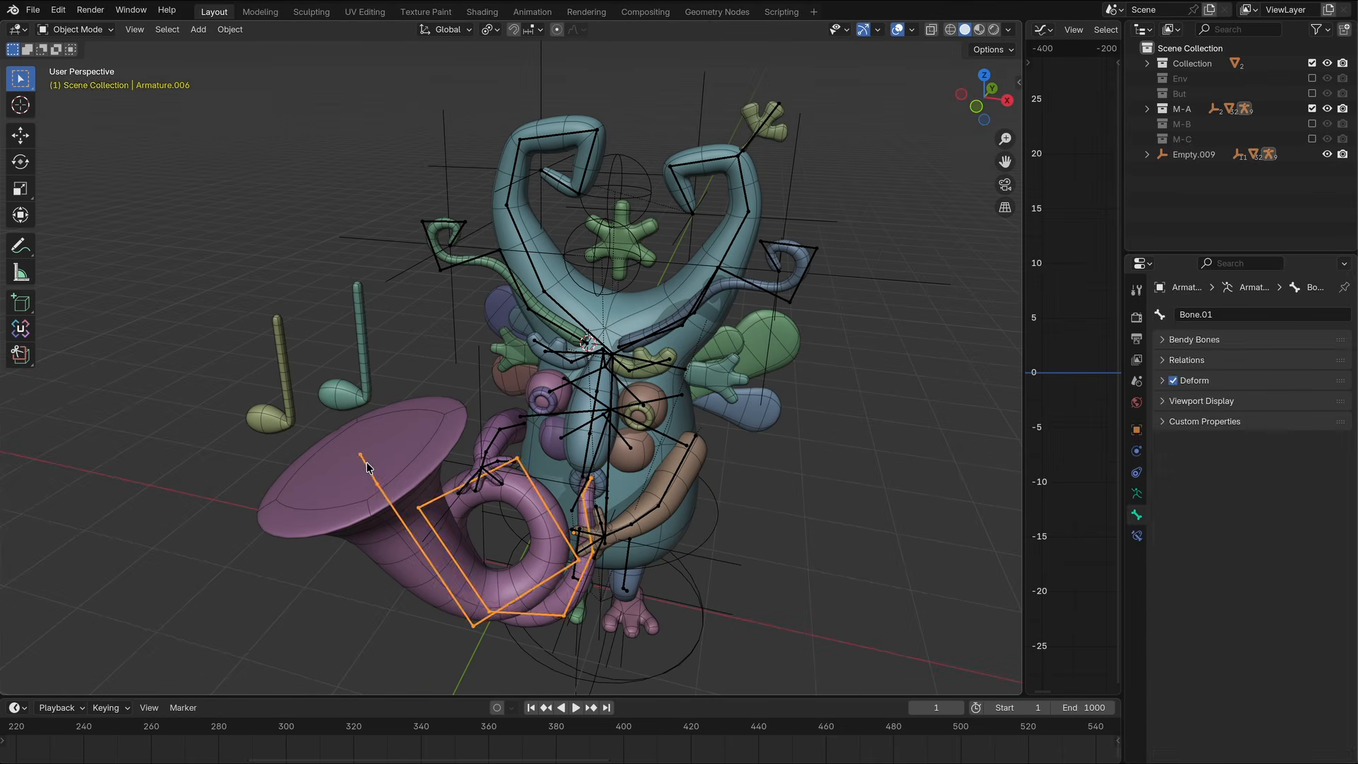
pyautogui.press('Tab')
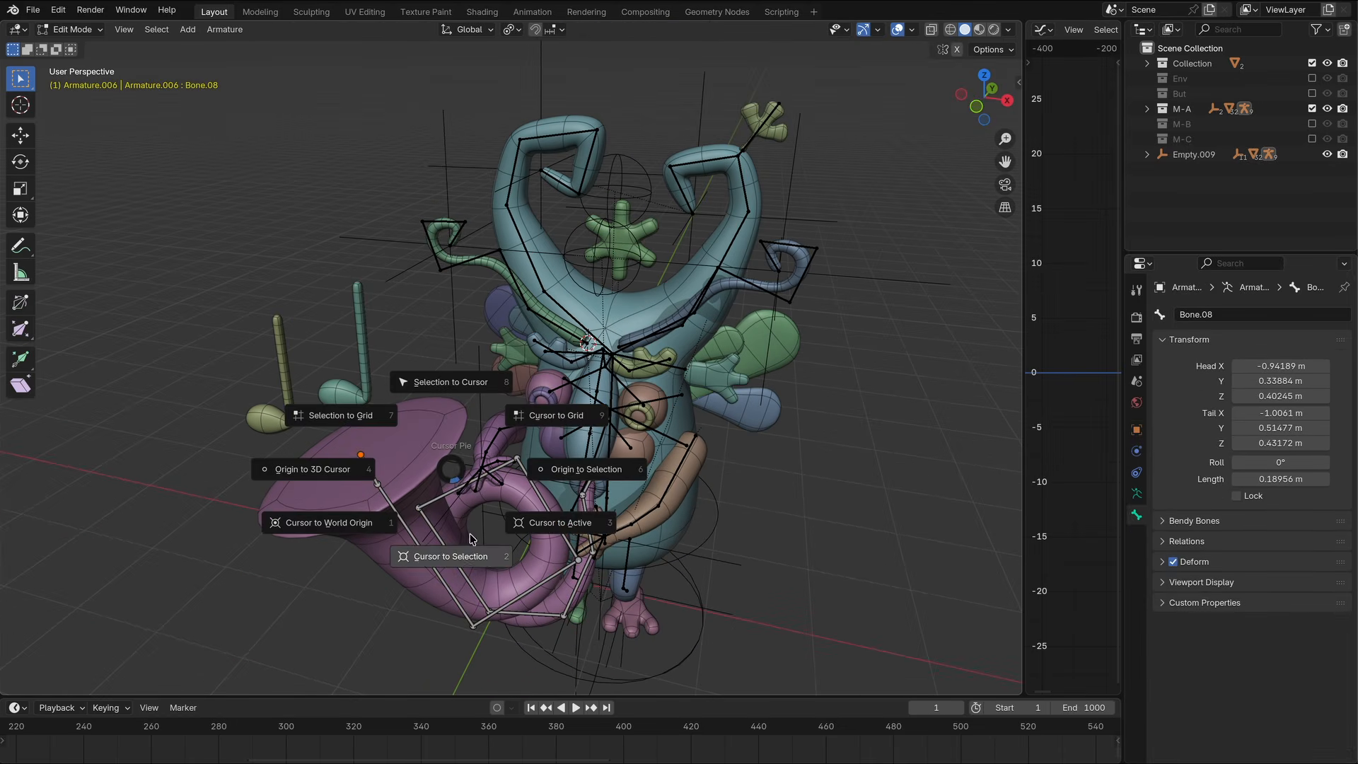
pyautogui.press('Tab')
pyautogui.hotkey('shift', 'a')
pyautogui.moveTo(475, 506)
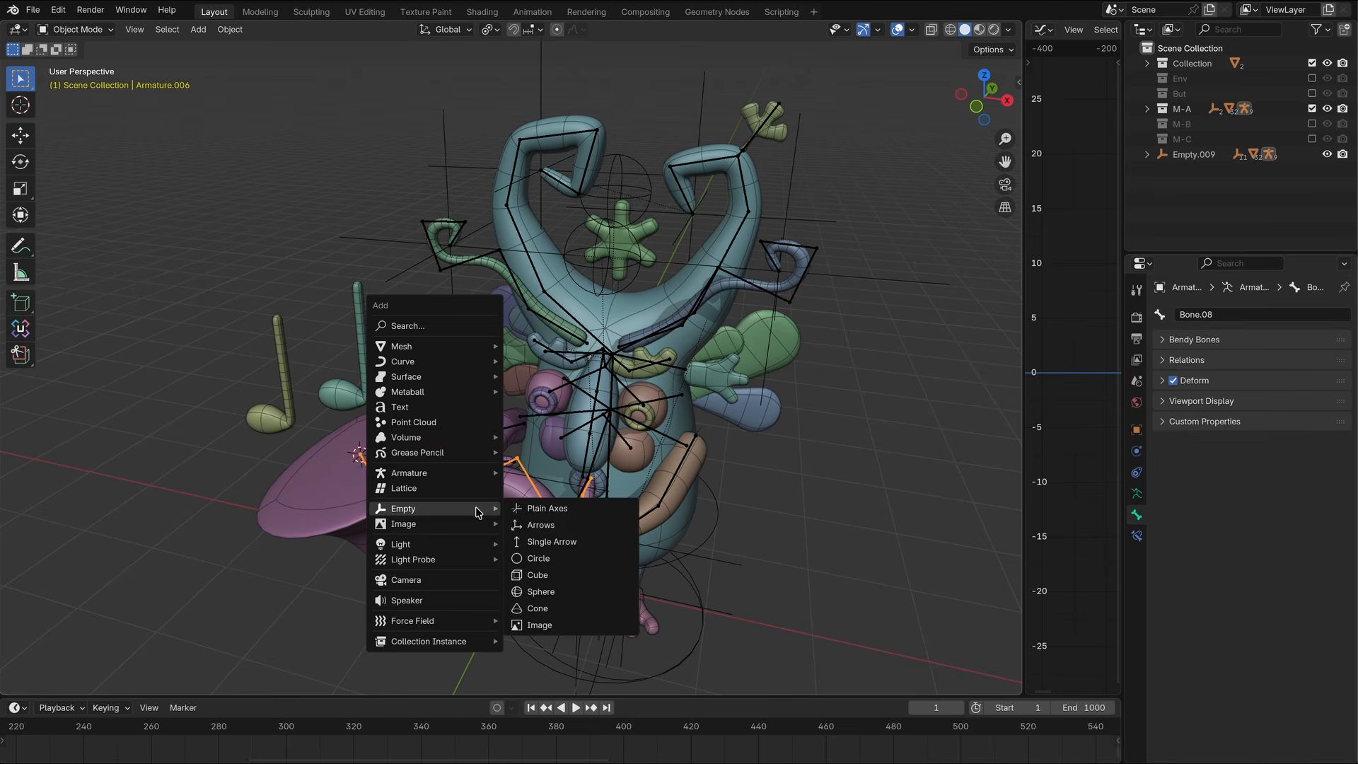
pyautogui.click(548, 511)
# Parent the new Plain Axes empty to the saxophone armature.
pyautogui.scroll(2, 337, 464)
pyautogui.moveTo(337, 463); pyautogui.dragTo(335, 425, button='middle')
pyautogui.click(326, 411)
pyautogui.click(324, 407)
# Add a sphere empty with a 0.28 m radius at the 3D cursor and raise it about 0.78 m along global Z.
pyautogui.press('g')
pyautogui.press('z')
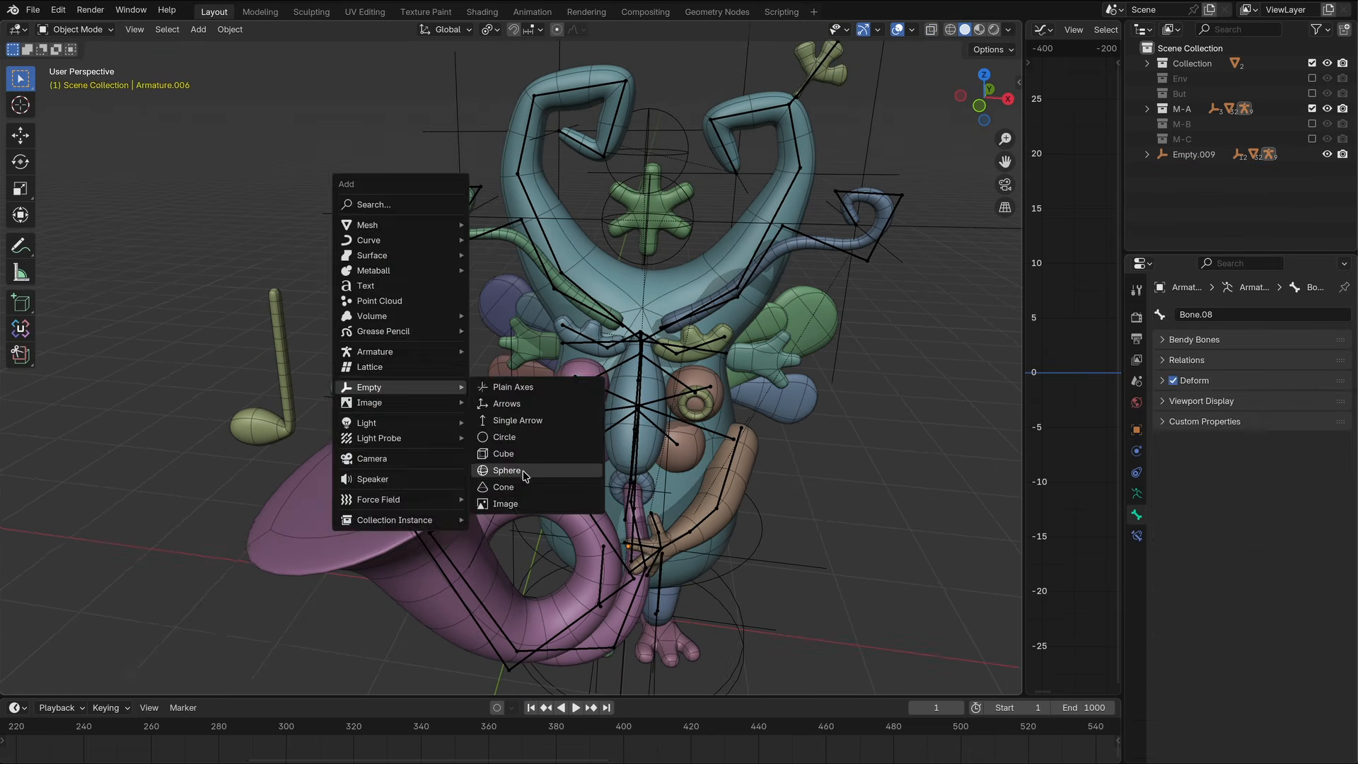
pyautogui.click(529, 473)
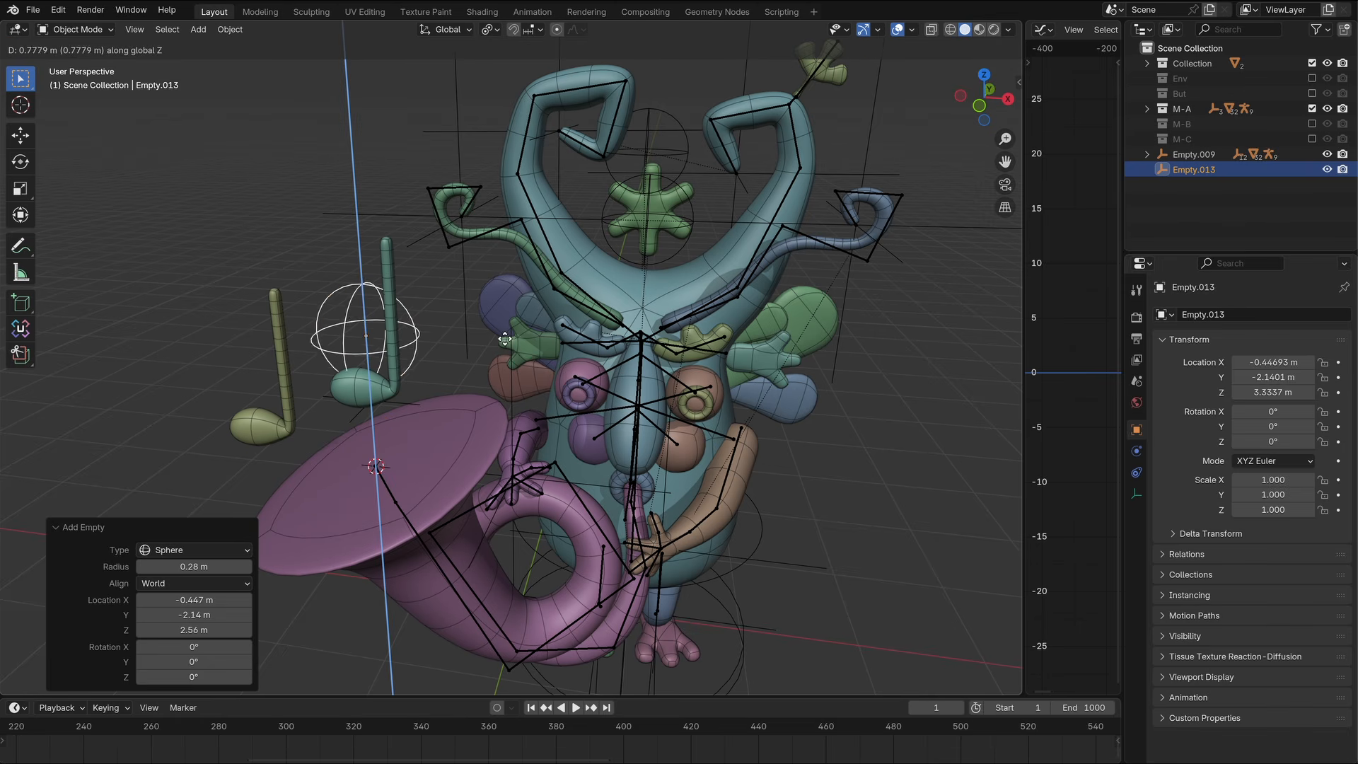
pyautogui.moveTo(504, 343); pyautogui.dragTo(467, 339, button='middle')
# Give the sphere empty a Copy Location constraint targeting Empty.012 and parent both music notes to it with Keep Transform.
pyautogui.click(1137, 471)
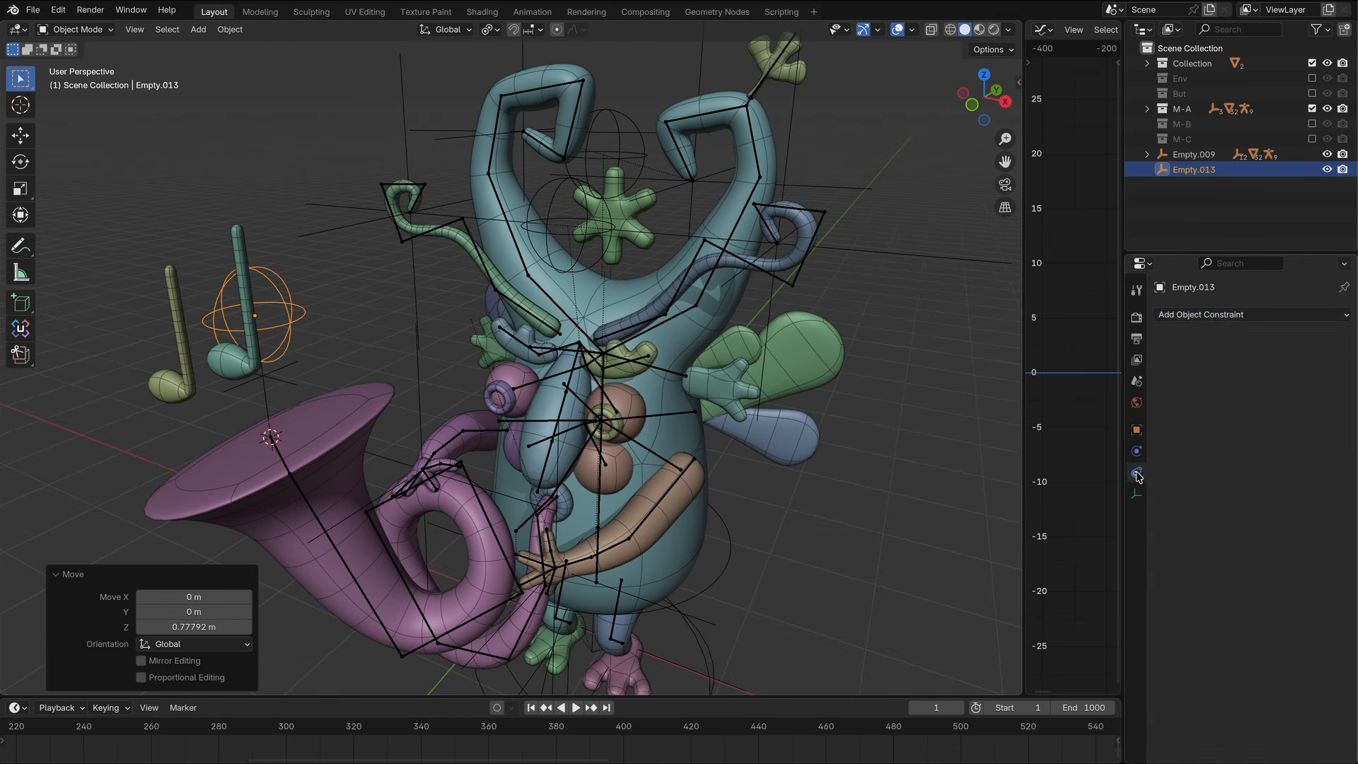
pyautogui.click(1243, 314)
pyautogui.click(1127, 355)
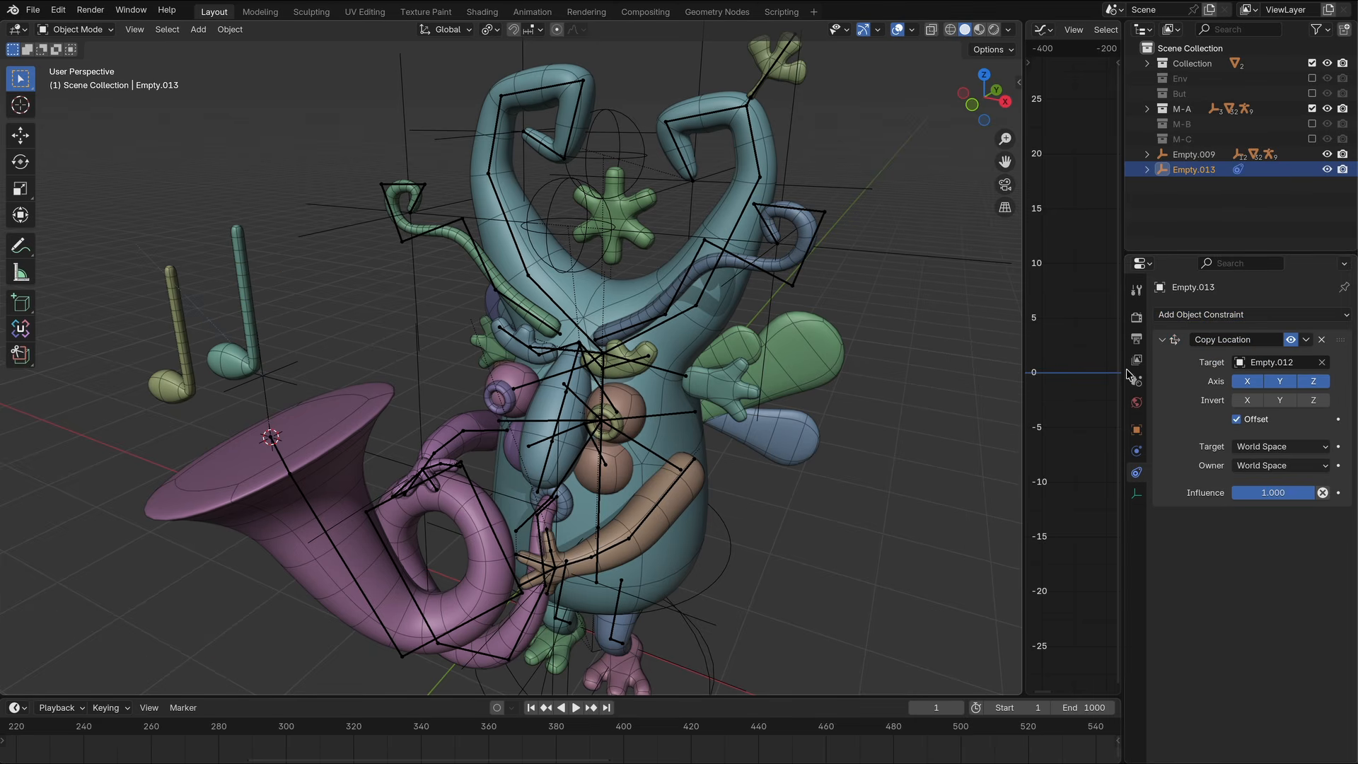
pyautogui.hotkey('ctrl', 'p')
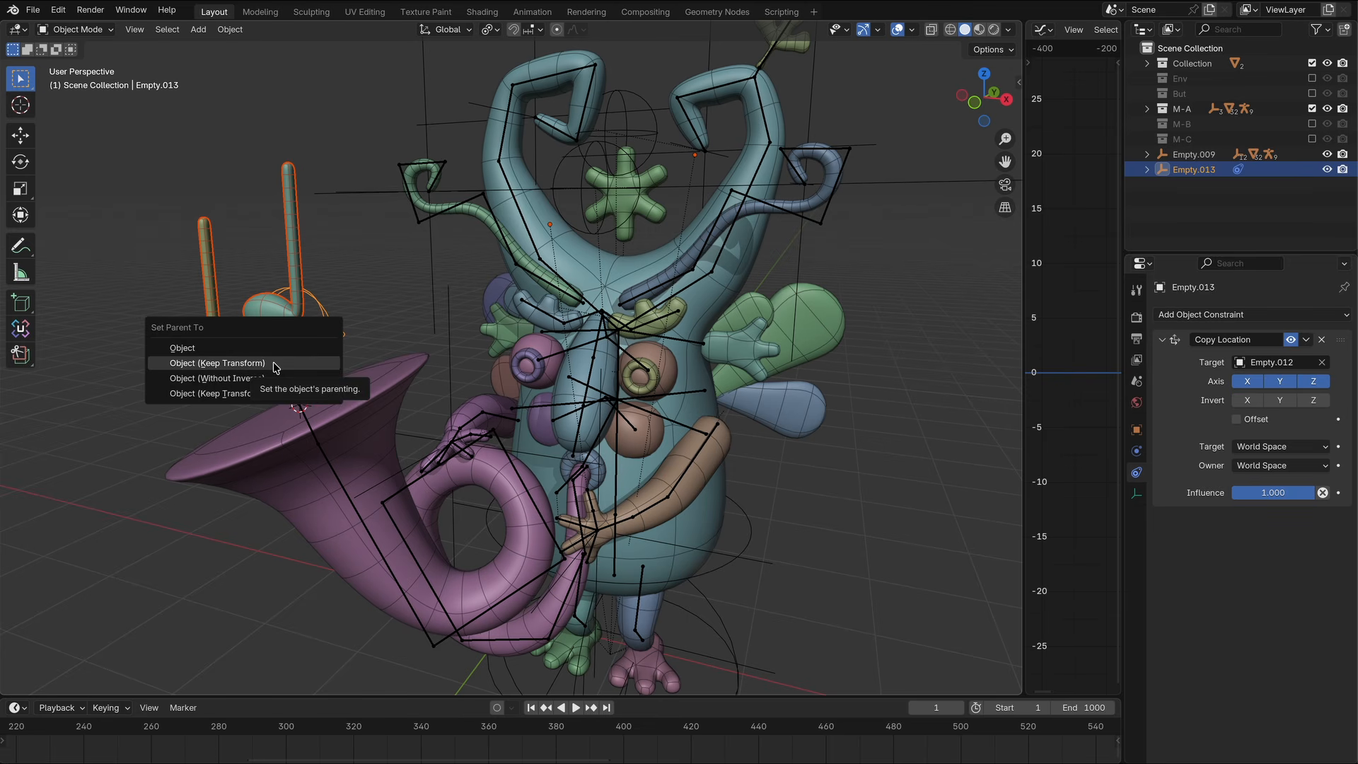
# Try a Noise strength of 1 on the teal note's Z Location curve, settle on 0.5 and play the animation.
pyautogui.press('space')
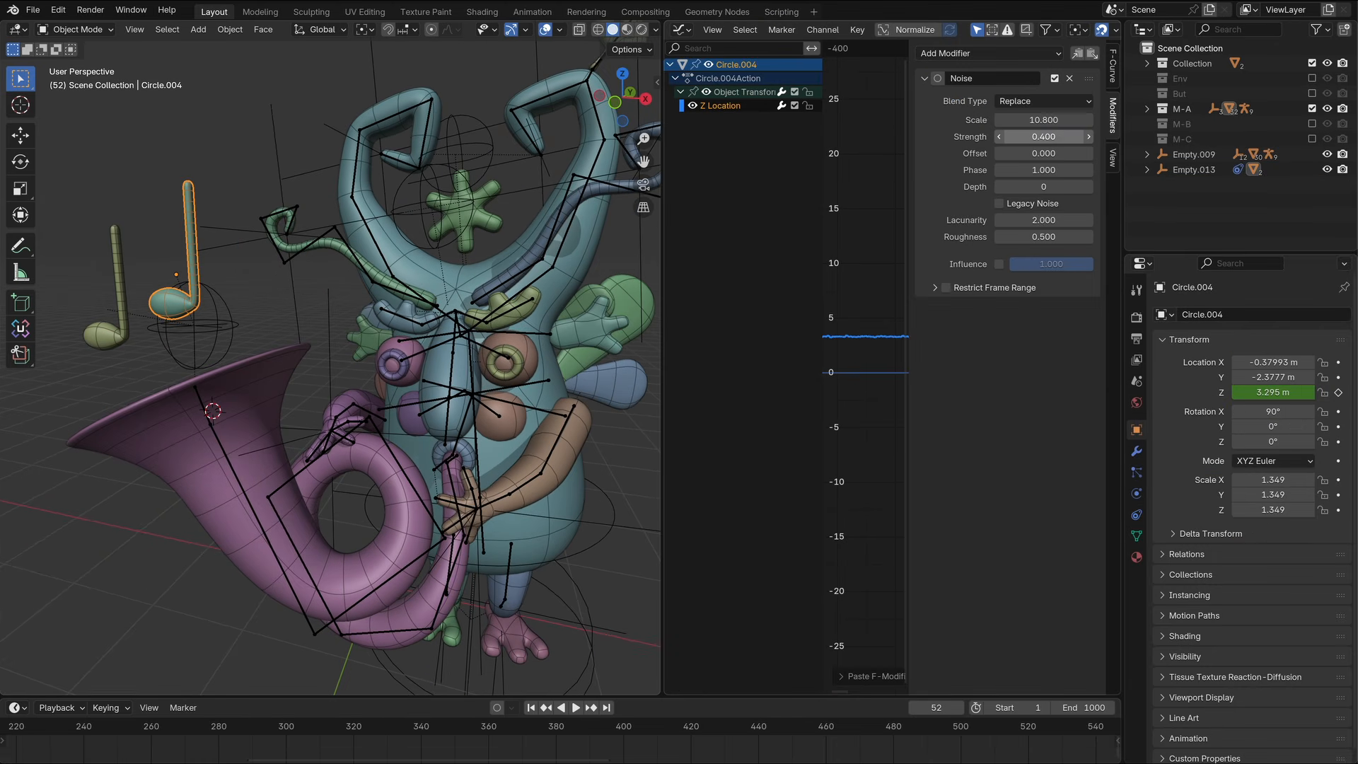
pyautogui.press('Return')
pyautogui.press('space')
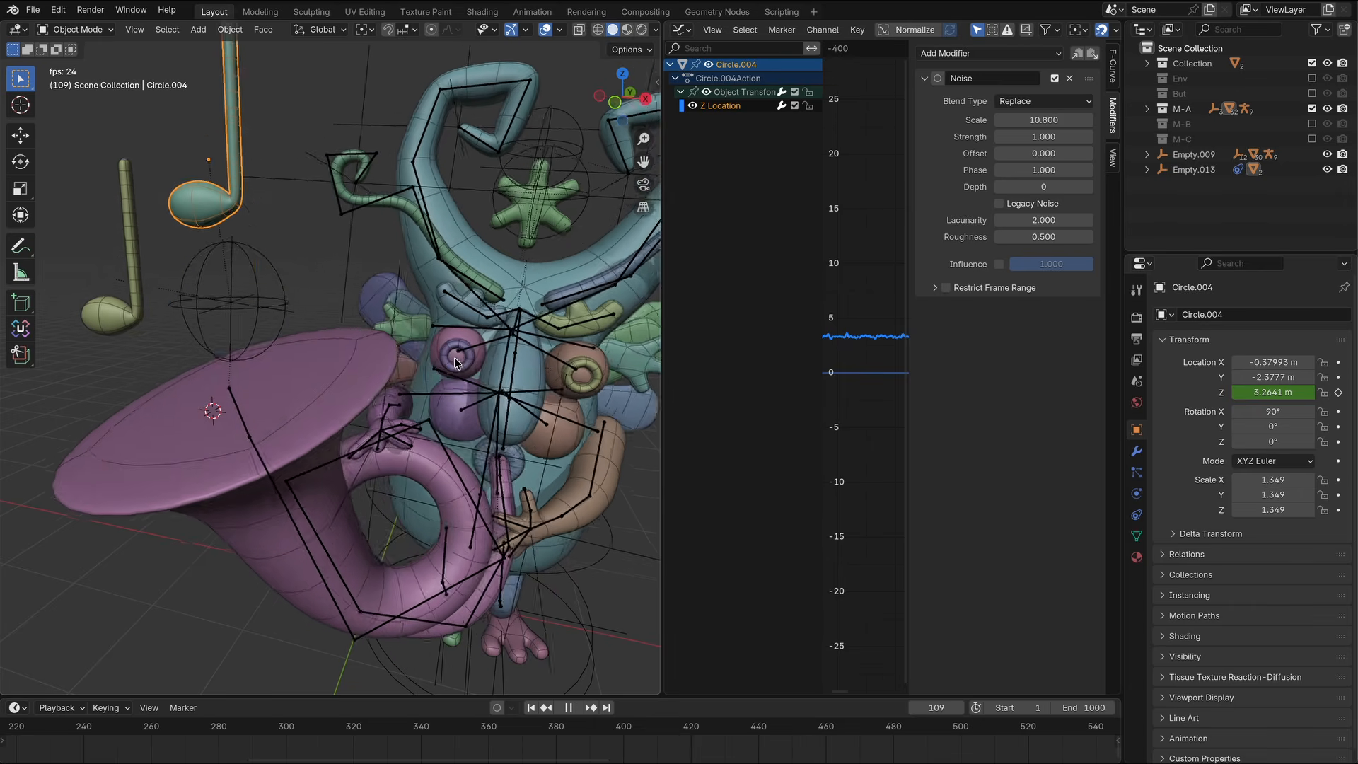
pyautogui.press('space')
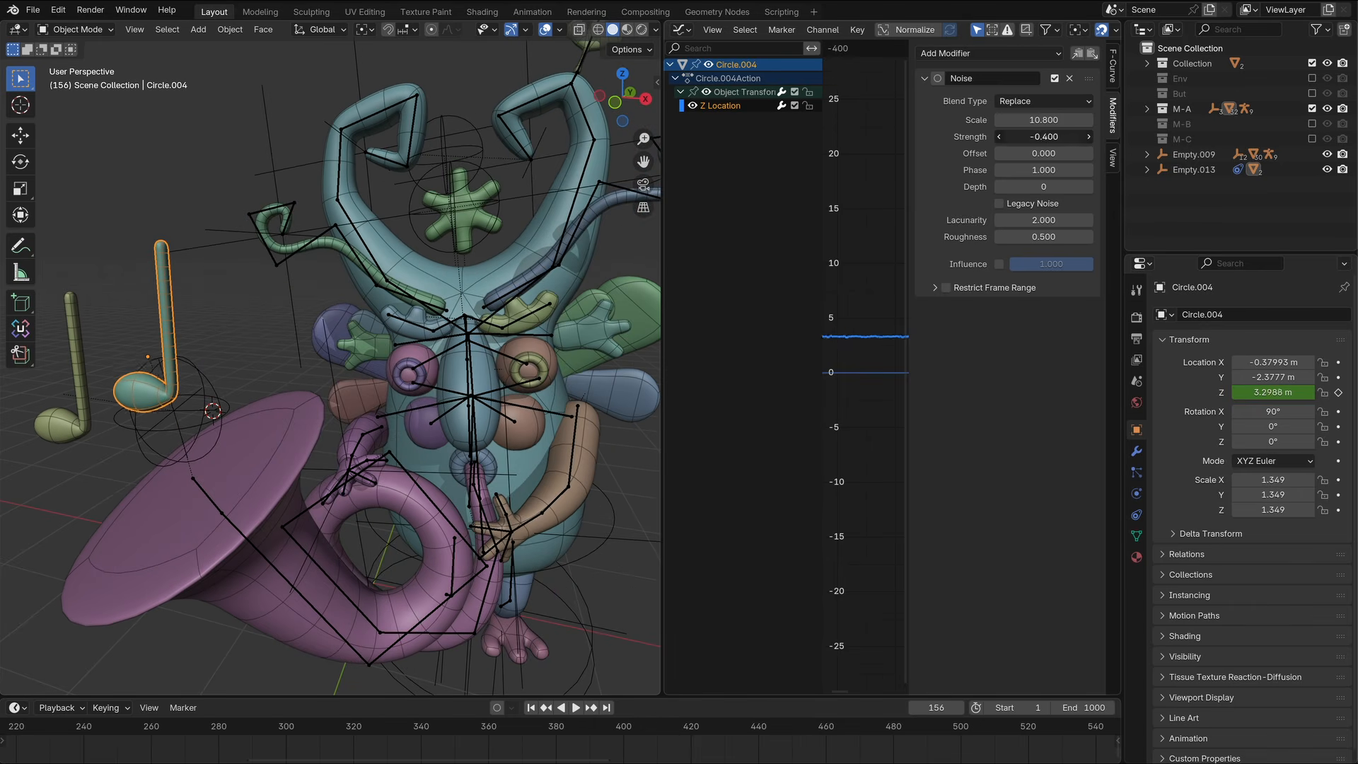
pyautogui.press('space')
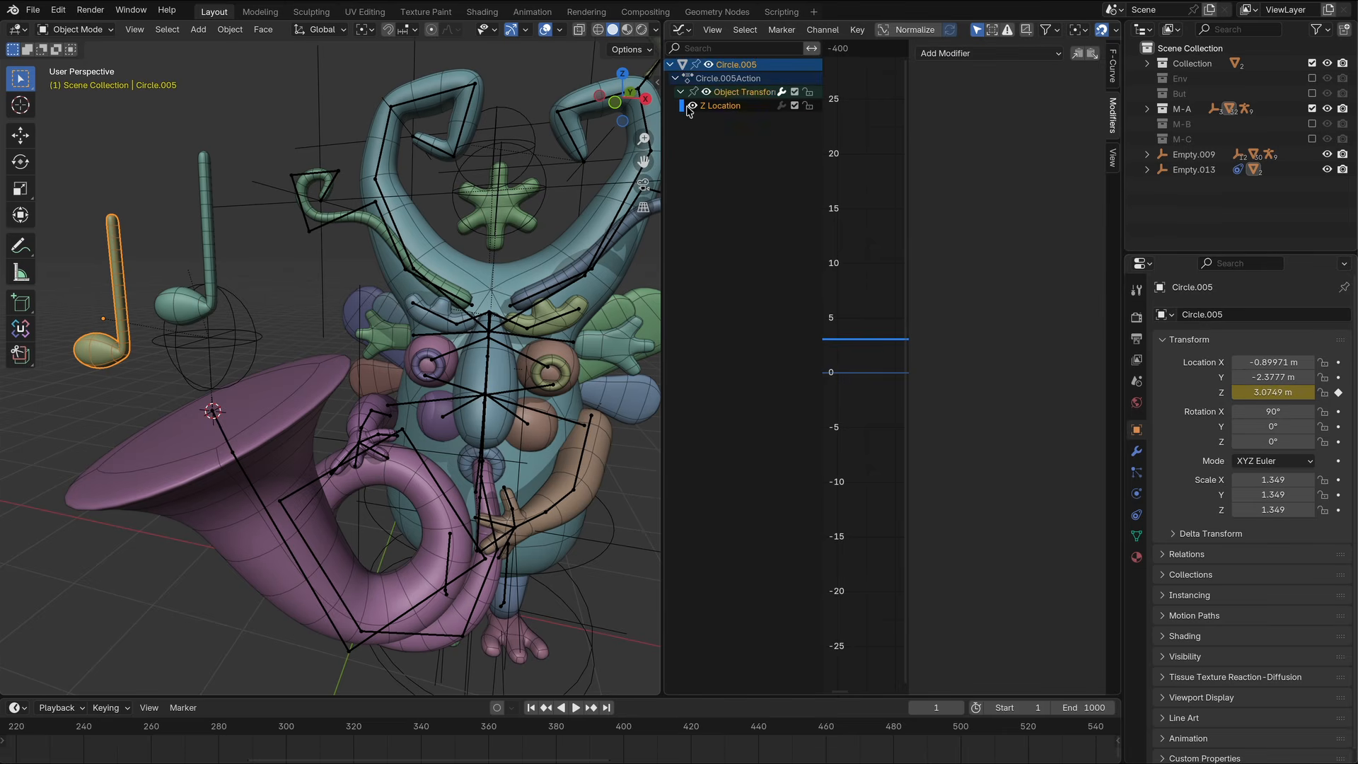
# Copy the teal note's Noise modifier onto the yellow note's Z Location curve and play the animation.
pyautogui.click(201, 303)
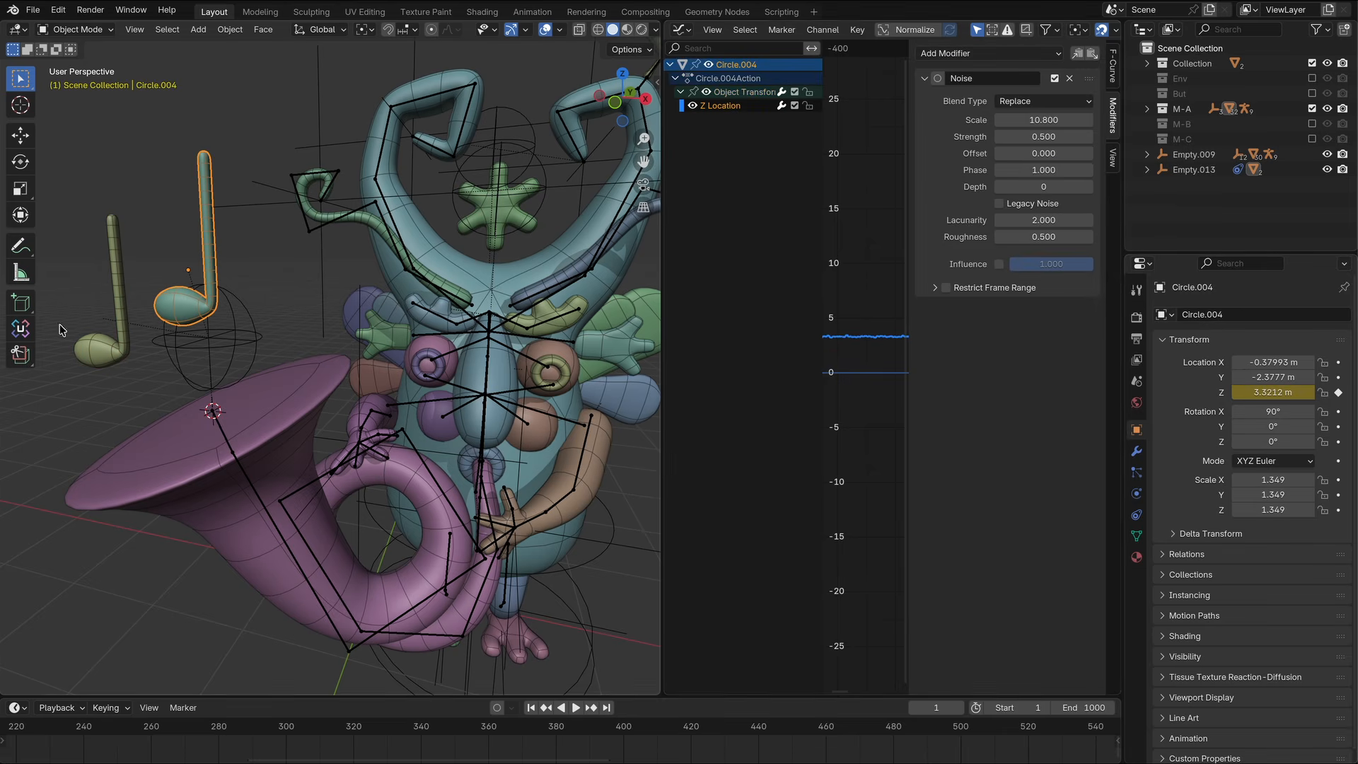
pyautogui.click(117, 355)
pyautogui.click(1094, 55)
pyautogui.press('space')
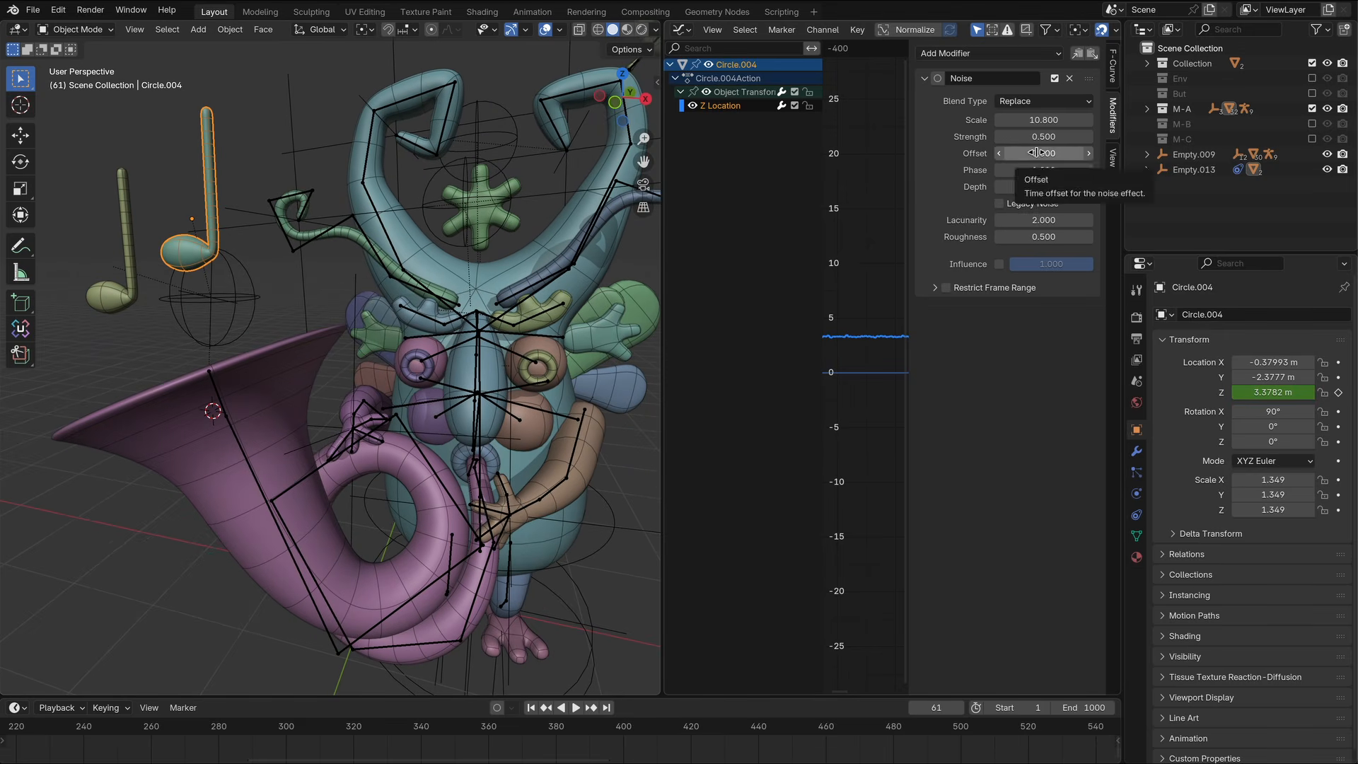
# Try Noise offsets of 5.4 and 3.8 on the teal note's Z Location curve and play the animation.
pyautogui.moveTo(663, 299); pyautogui.dragTo(525, 311)
pyautogui.moveTo(813, 396)
pyautogui.keyDown('ctrl'); pyautogui.mouseDown(button='middle')
pyautogui.moveTo(834, 333)
pyautogui.moveTo(820, 398)
pyautogui.mouseUp(button='middle'); pyautogui.keyUp('ctrl')
pyautogui.keyDown('ctrl'); pyautogui.moveTo(821, 398); pyautogui.dragTo(843, 317, button='middle'); pyautogui.keyUp('ctrl')
pyautogui.moveTo(852, 143); pyautogui.dragTo(853, 318, button='middle')
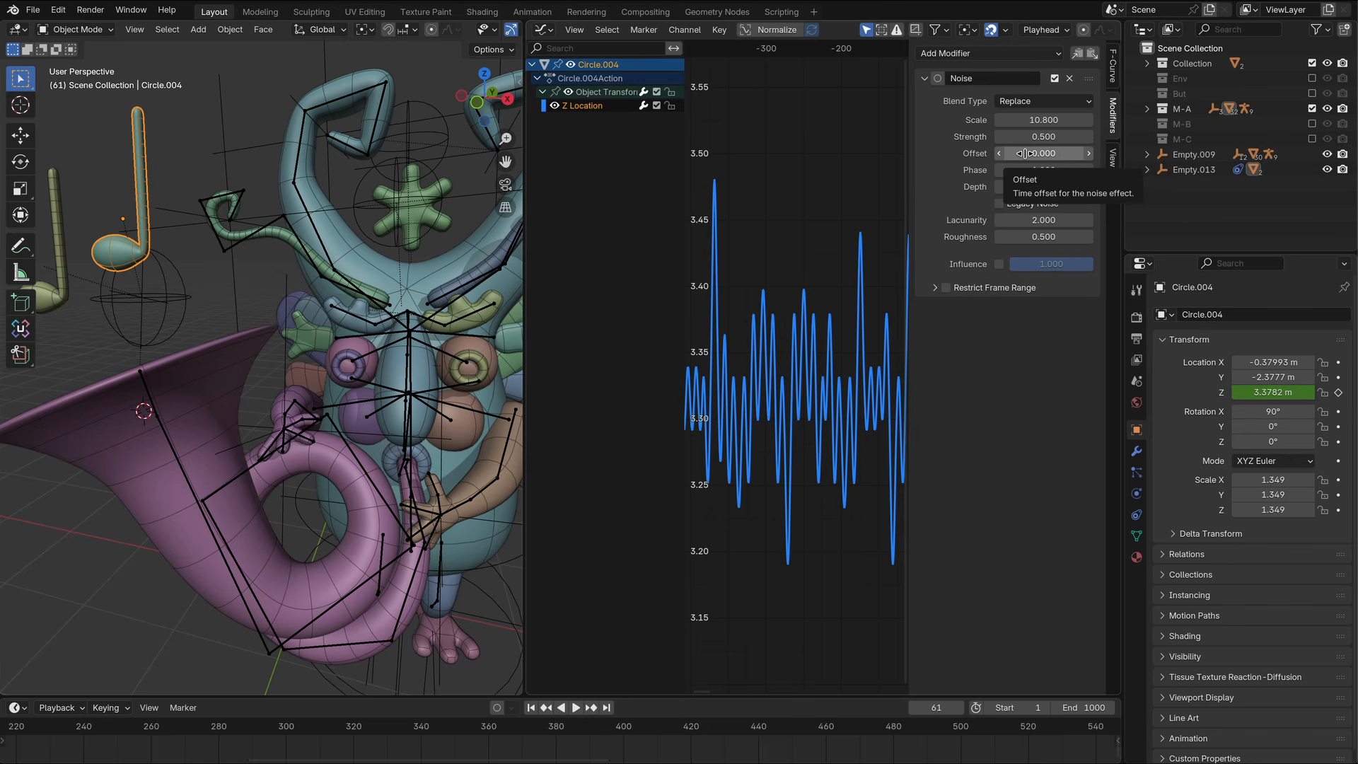
pyautogui.moveTo(1043, 153); pyautogui.dragTo(1081, 154)
pyautogui.press('space')
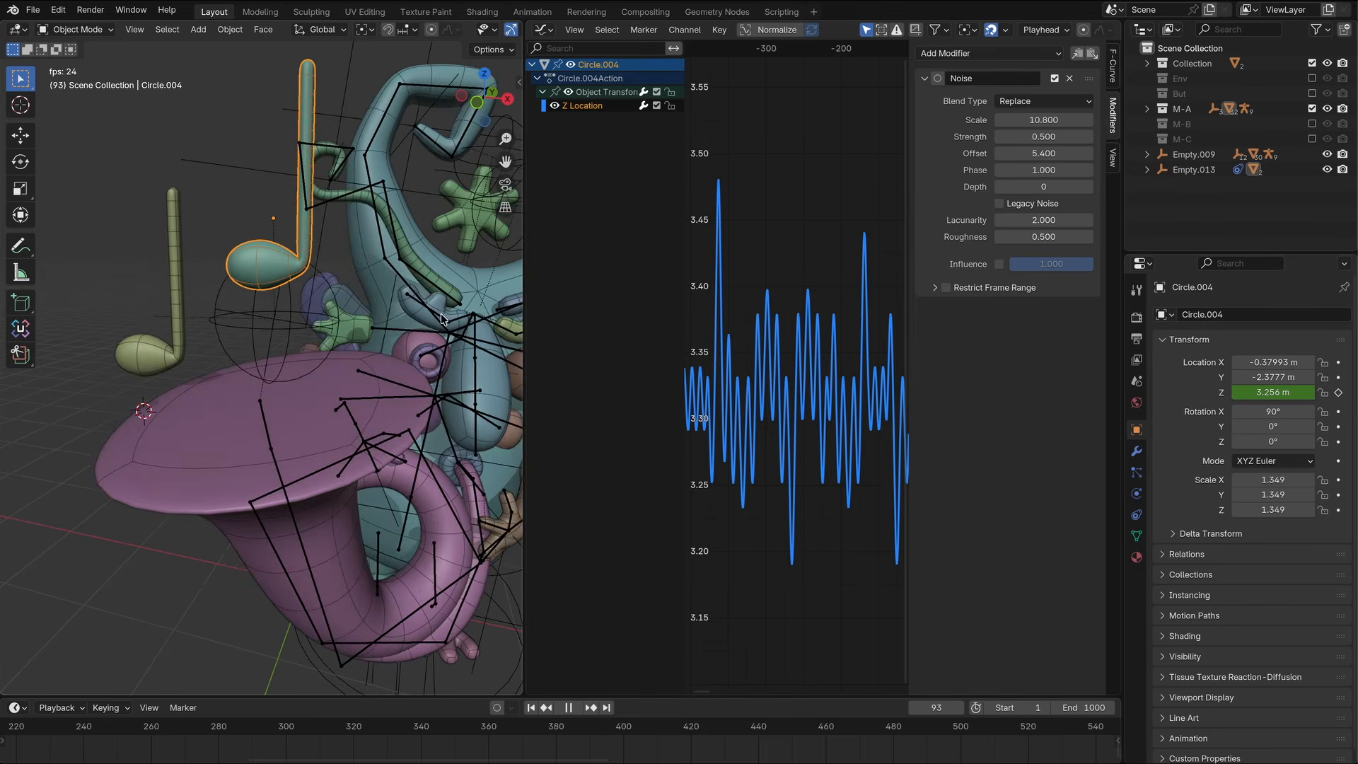
pyautogui.scroll(-1, 282, 299)
pyautogui.keyDown('shift'); pyautogui.moveTo(176, 304); pyautogui.dragTo(318, 312, button='middle'); pyautogui.keyUp('shift')
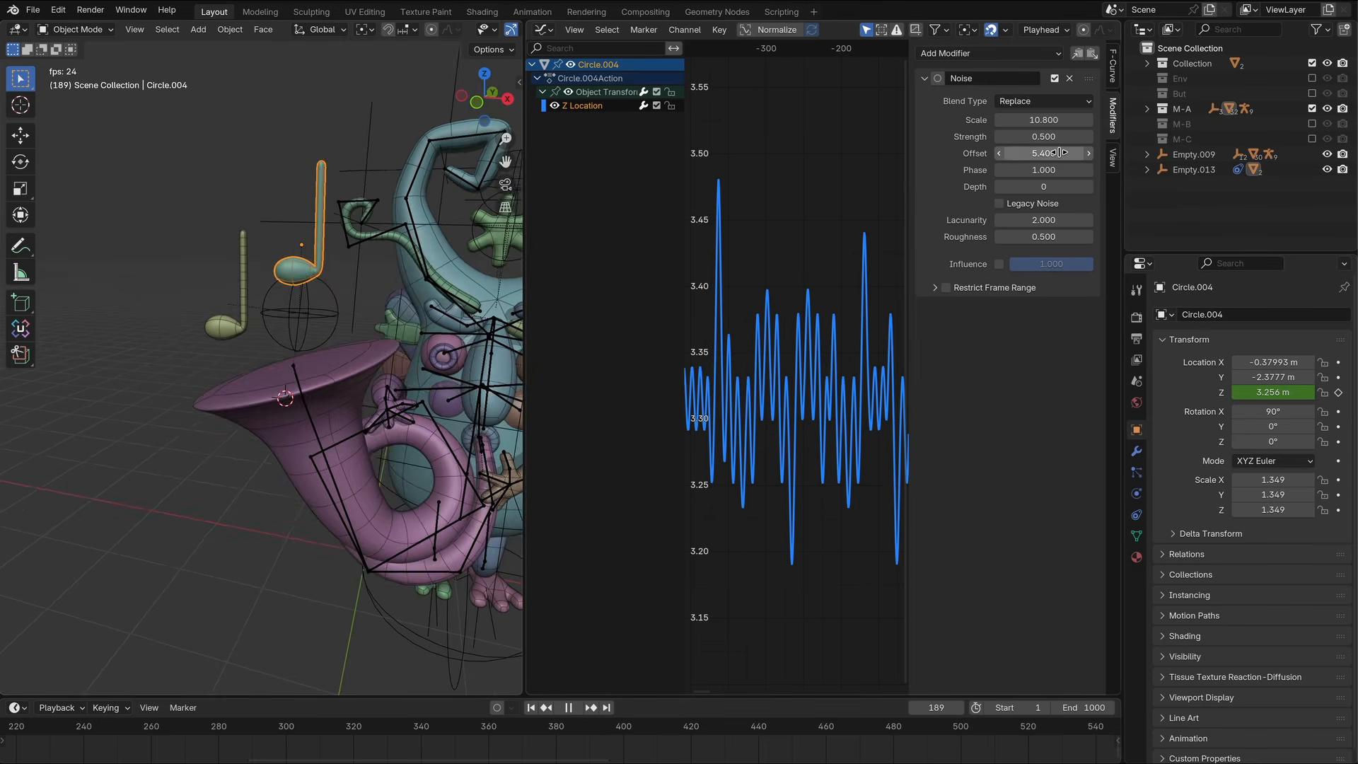
pyautogui.moveTo(1054, 153); pyautogui.dragTo(1040, 153)
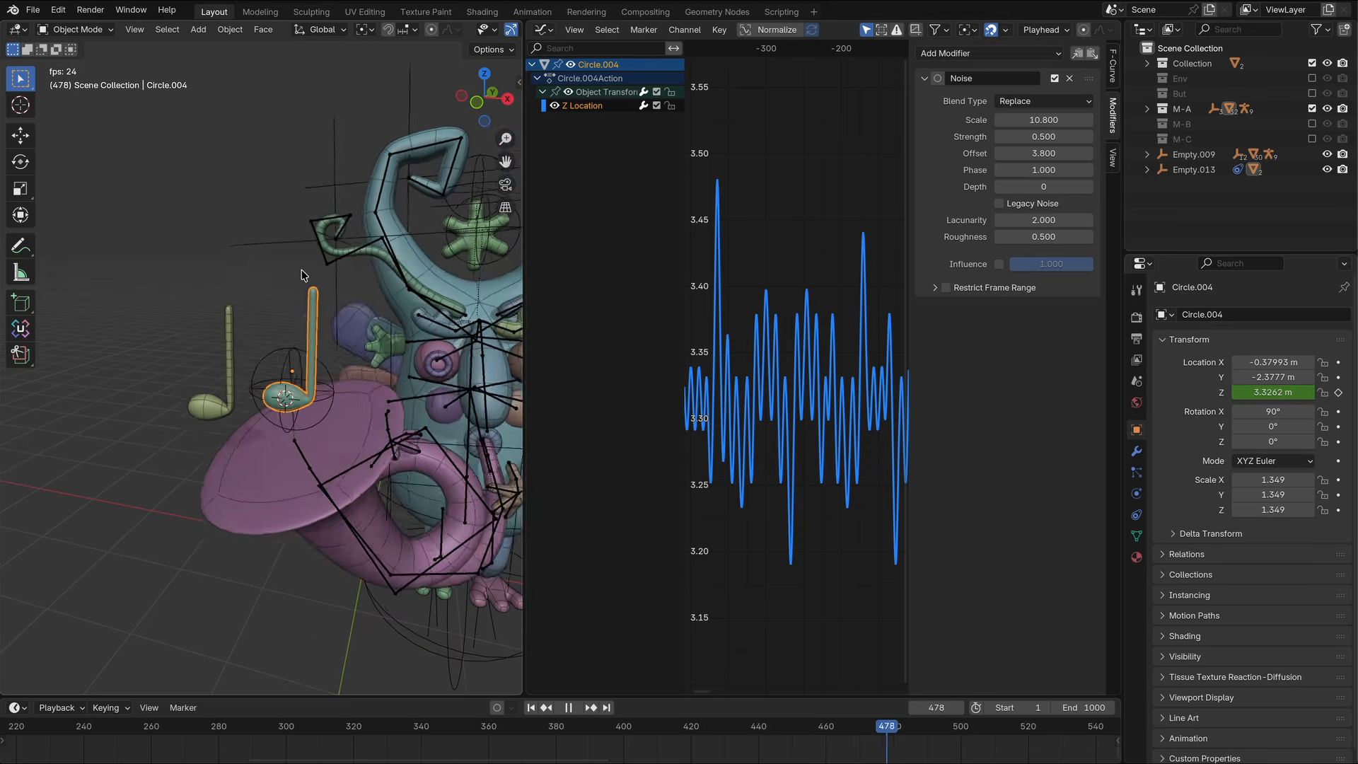
pyautogui.moveTo(1043, 154); pyautogui.dragTo(1031, 153)
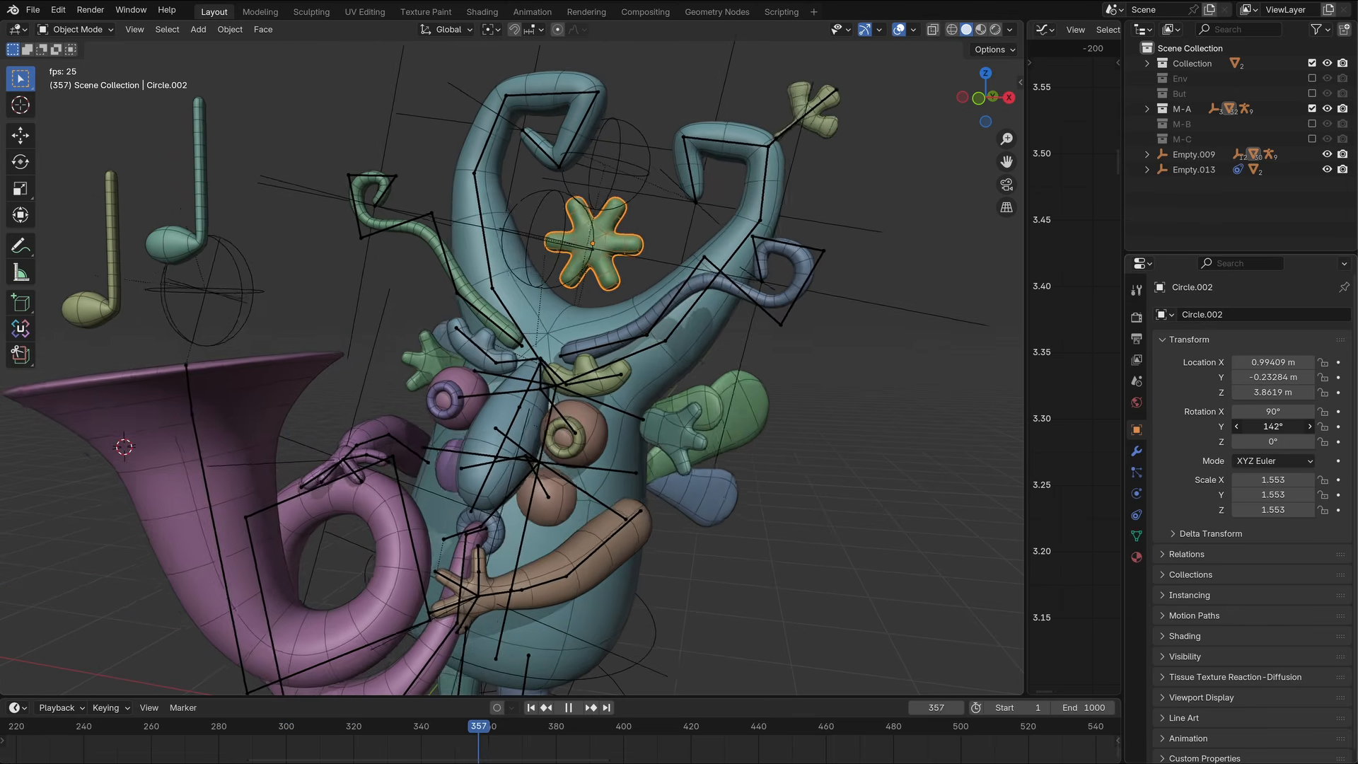
# Reset the green star's Y rotation to 0° and stop the playback.
pyautogui.click(1273, 427)
pyautogui.write('0')
pyautogui.press('Return')
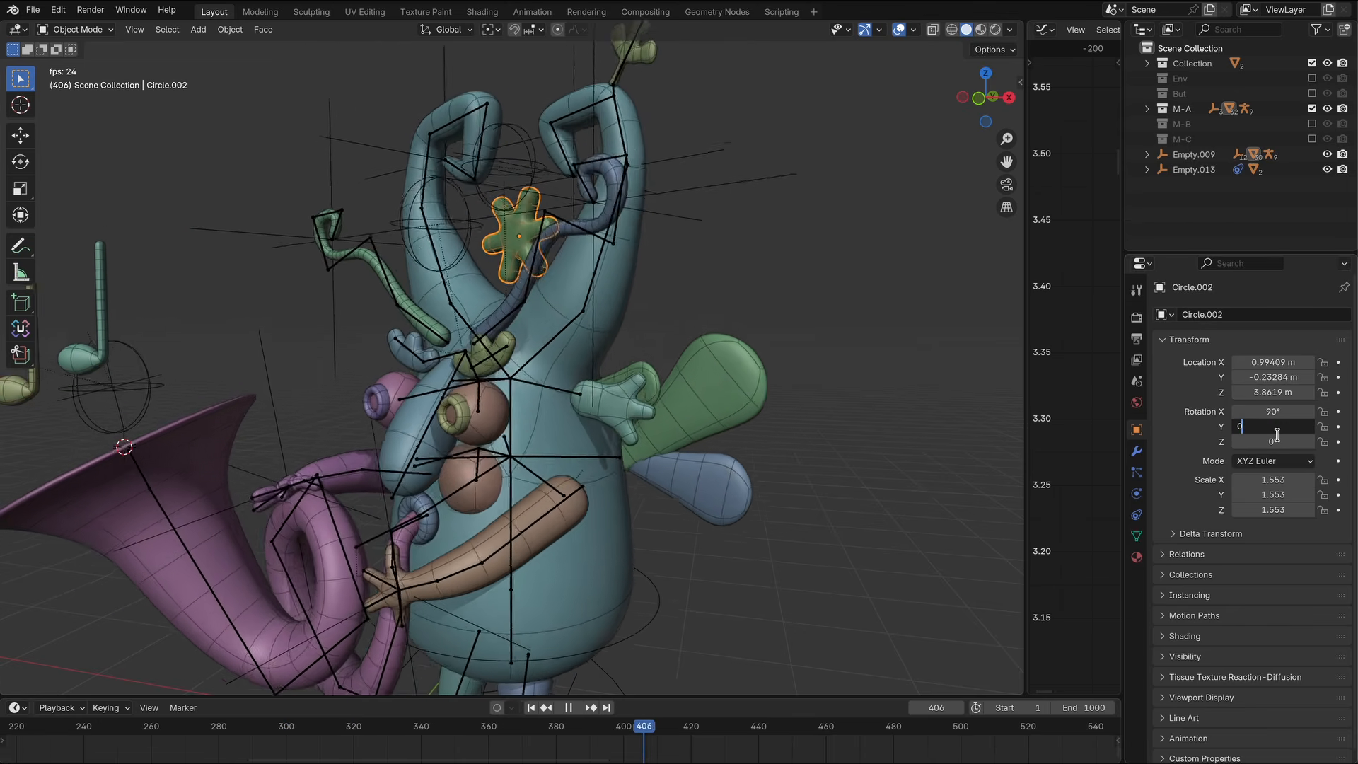
pyautogui.press('Escape')
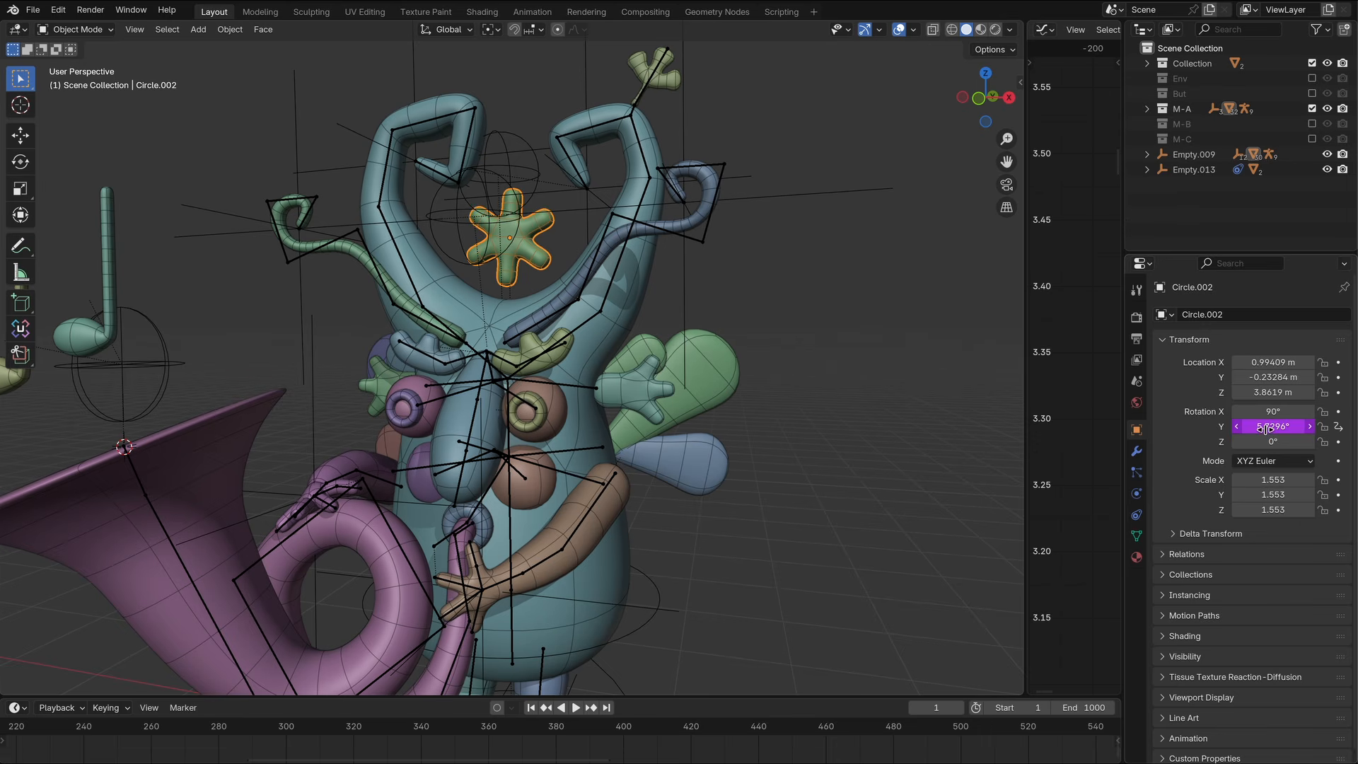
# Set the driver expression on the green star's Y rotation to frame *.02 and toggle the viewport overlays.
pyautogui.click(1265, 427)
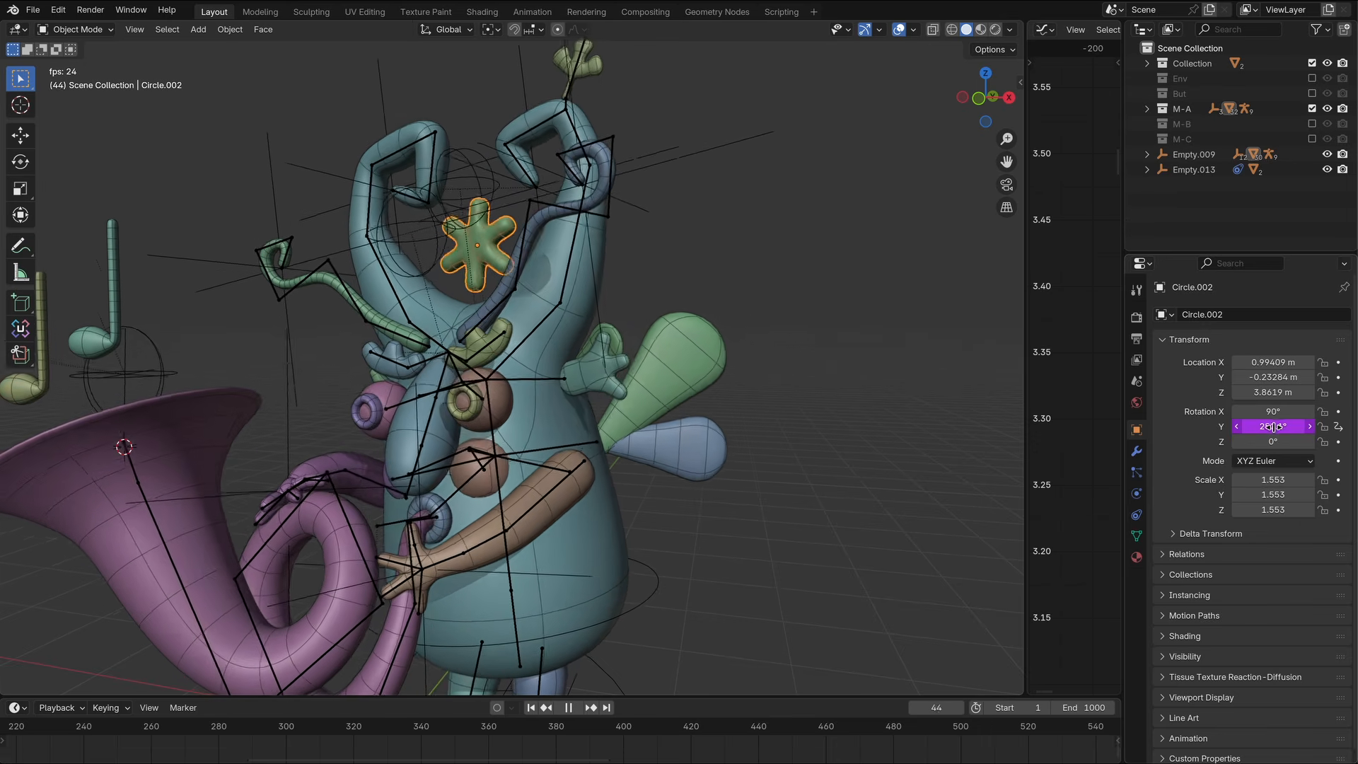
pyautogui.click(1284, 426)
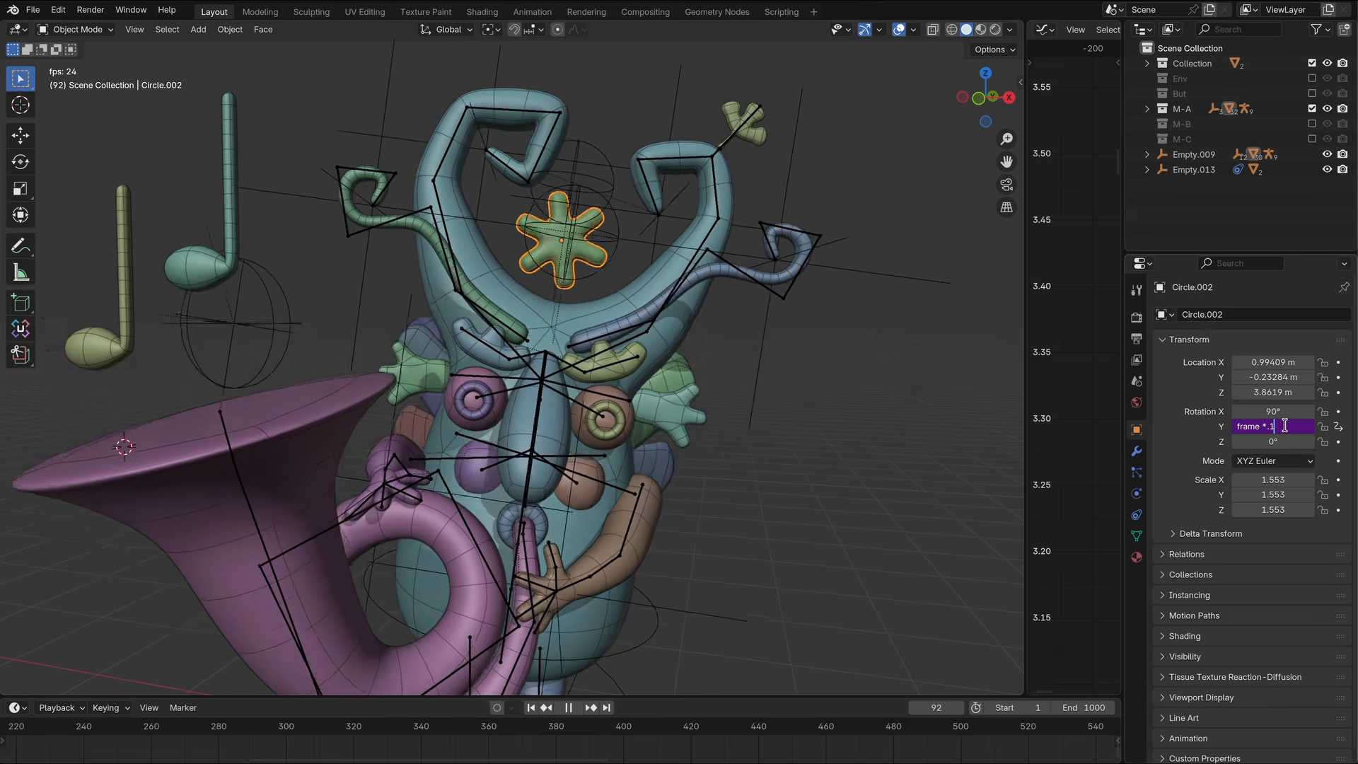
pyautogui.press('BackSpace')
pyautogui.press('BackSpace')
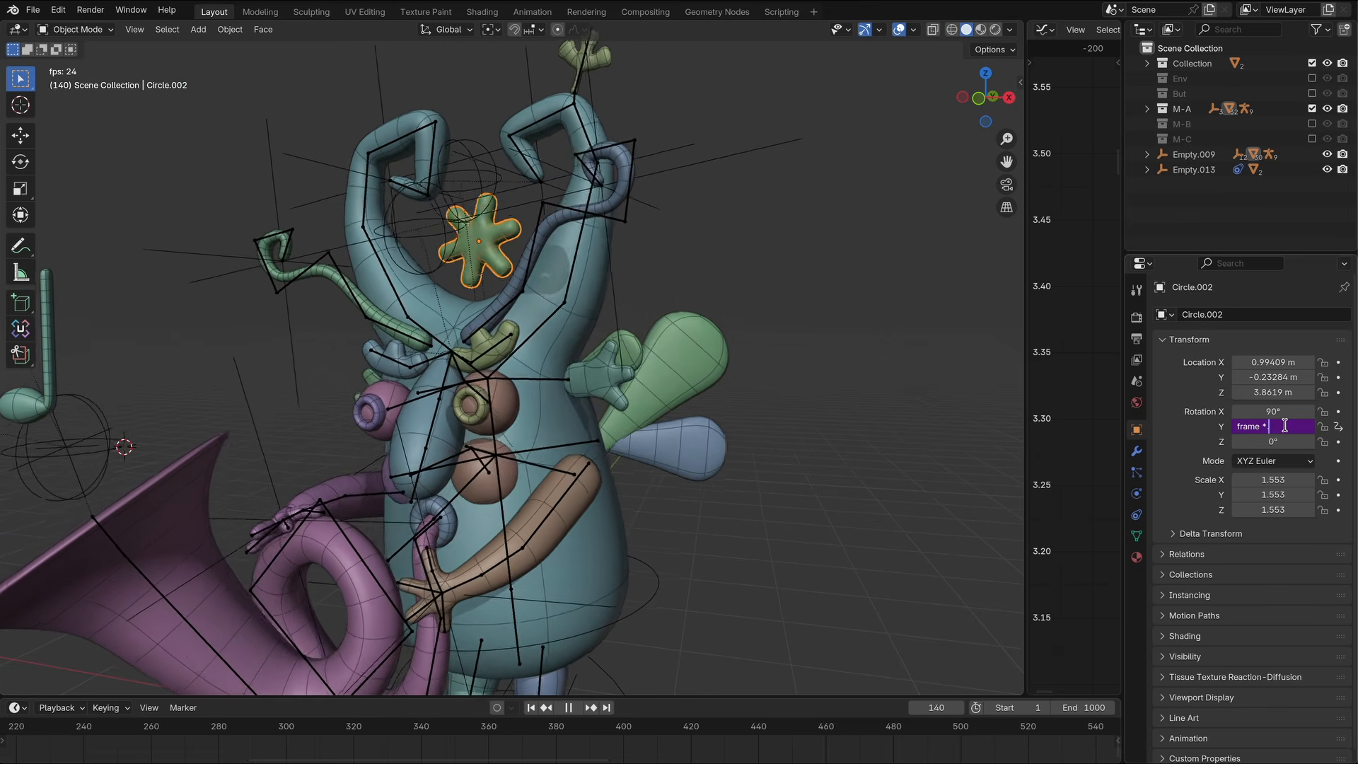
pyautogui.write('.00')
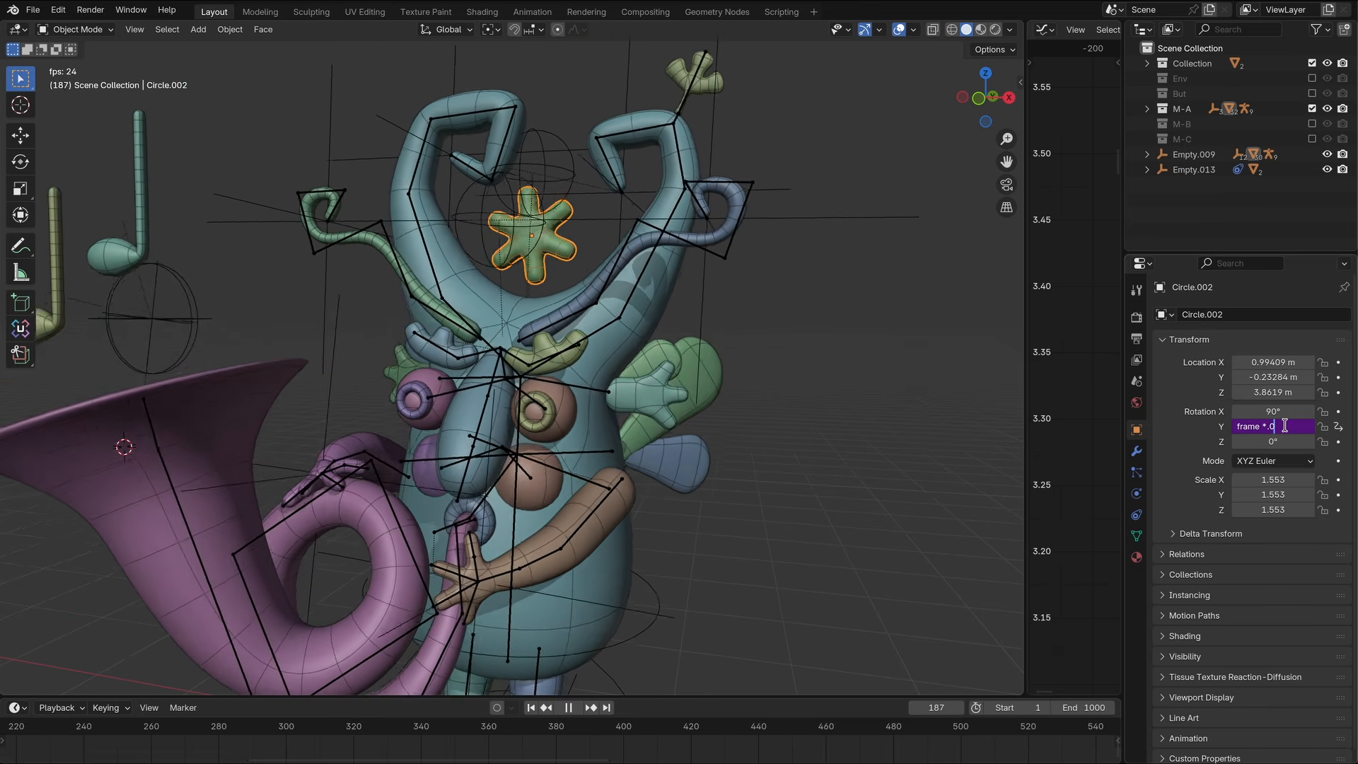
pyautogui.write('2')
pyautogui.press('Return')
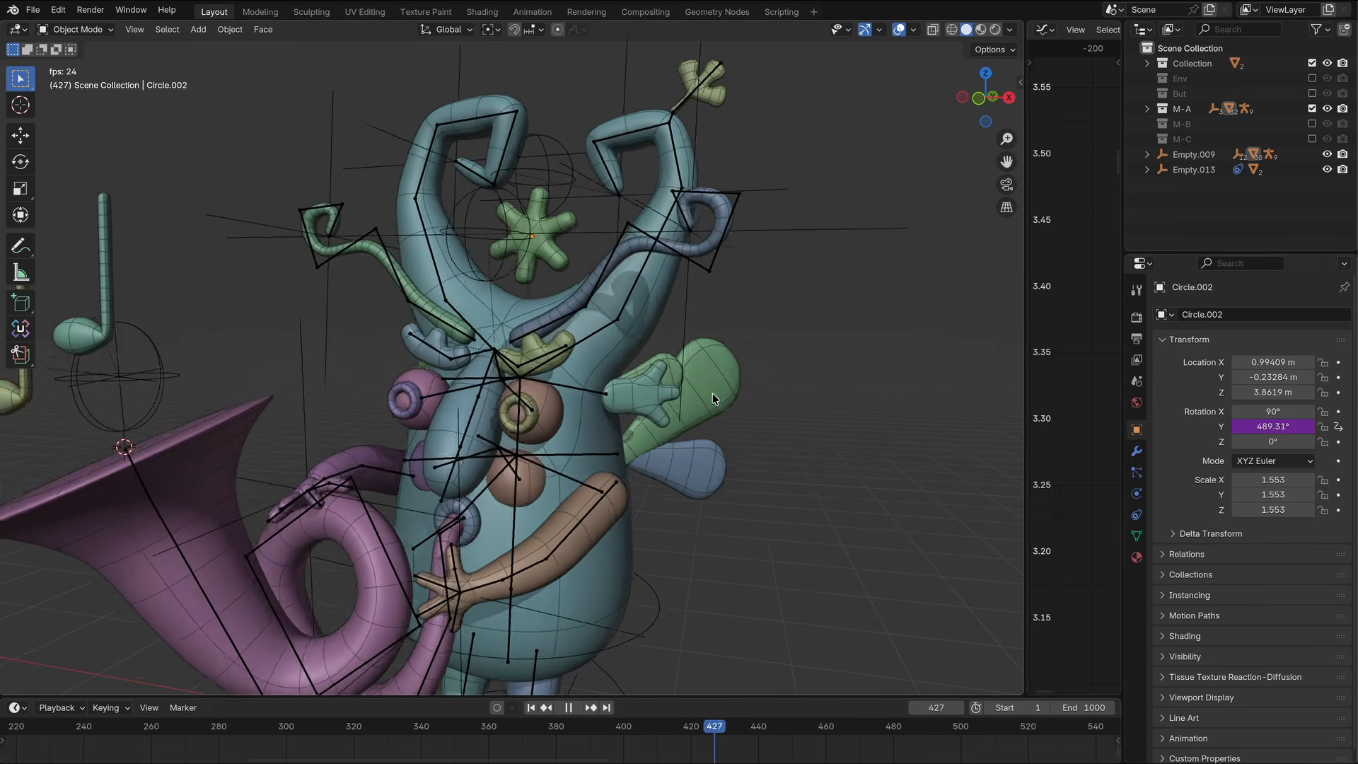
pyautogui.click(898, 30)
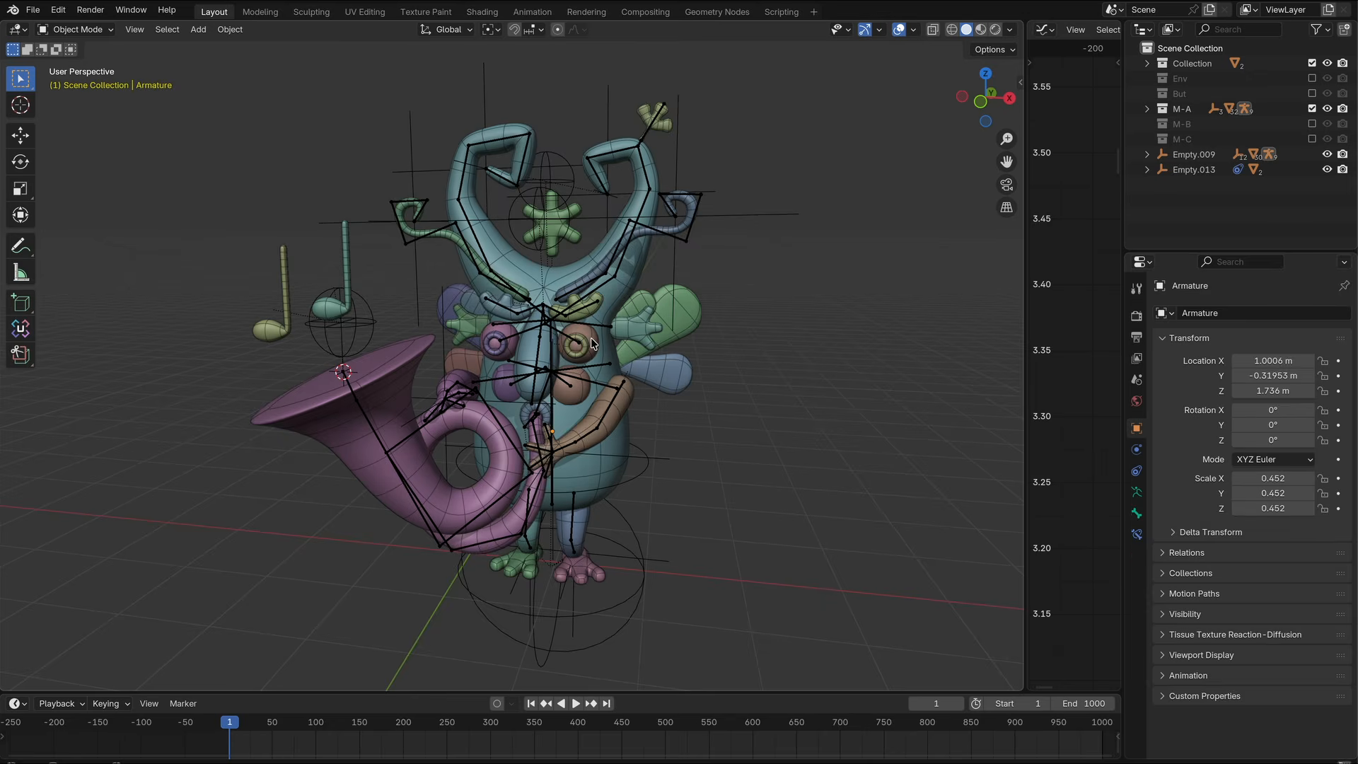
# Try rotating the orange eye about the global Z axis.
pyautogui.scroll(2, 592, 338)
pyautogui.click(610, 353)
pyautogui.scroll(2, 611, 355)
pyautogui.press('r')
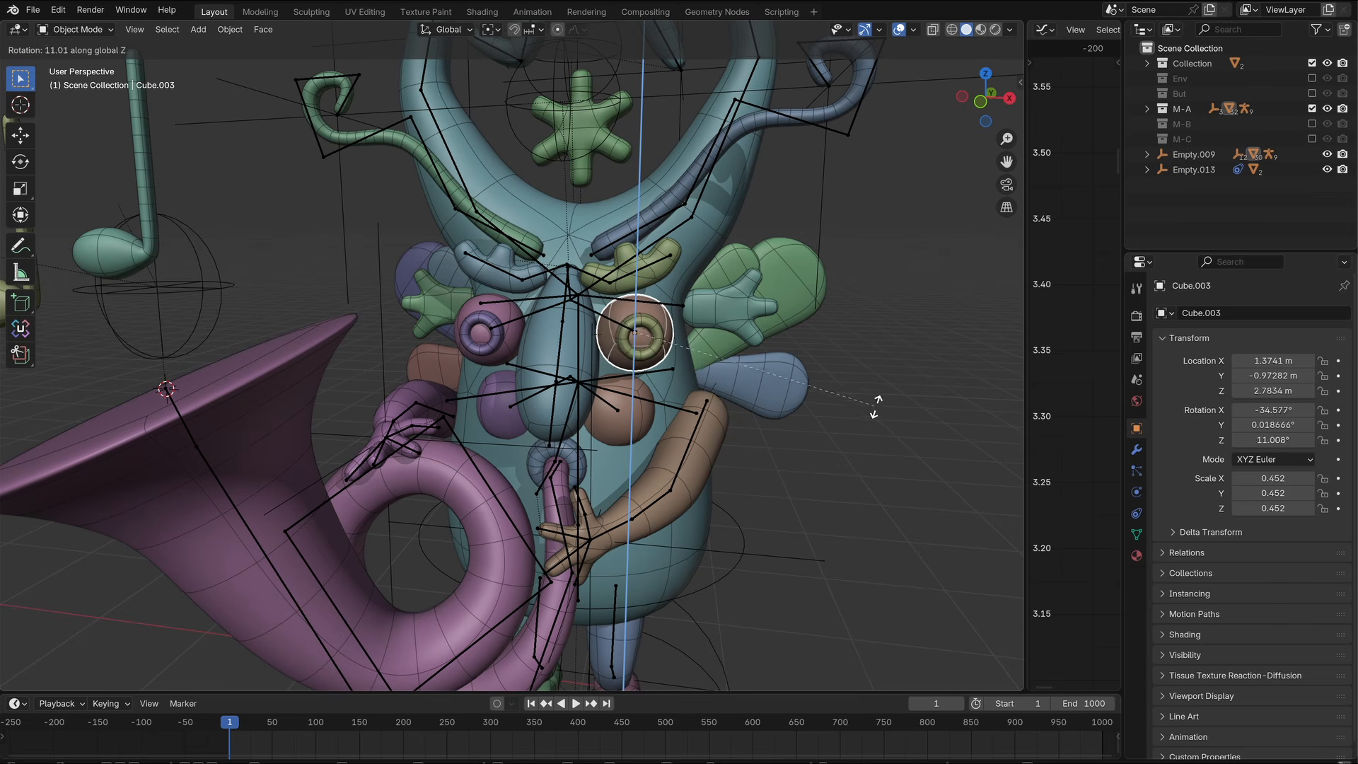
pyautogui.rightClick(710, 408)
# Add a sphere empty at the 3D cursor, reduce its radius, and move it in front of the monster.
pyautogui.scroll(-6, 707, 417)
pyautogui.hotkey('shift', 'a')
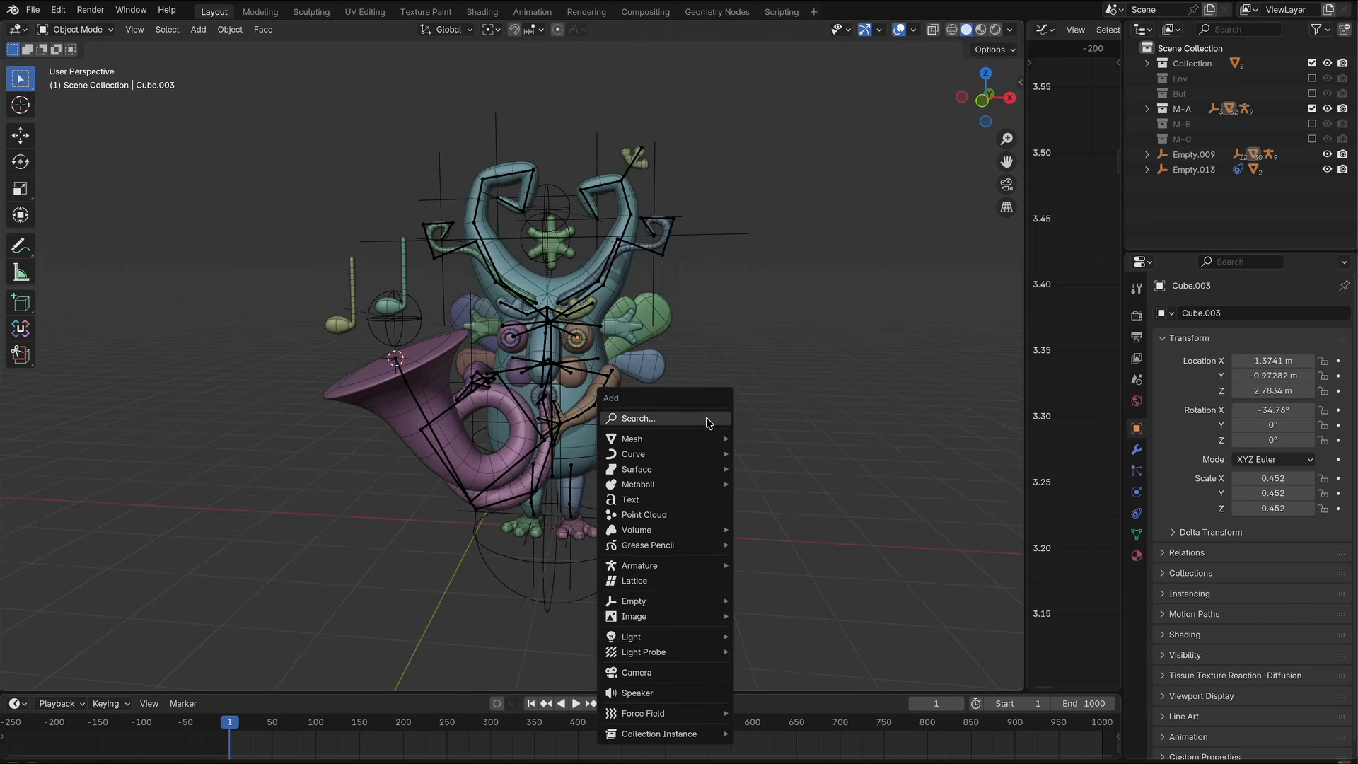
pyautogui.moveTo(678, 606)
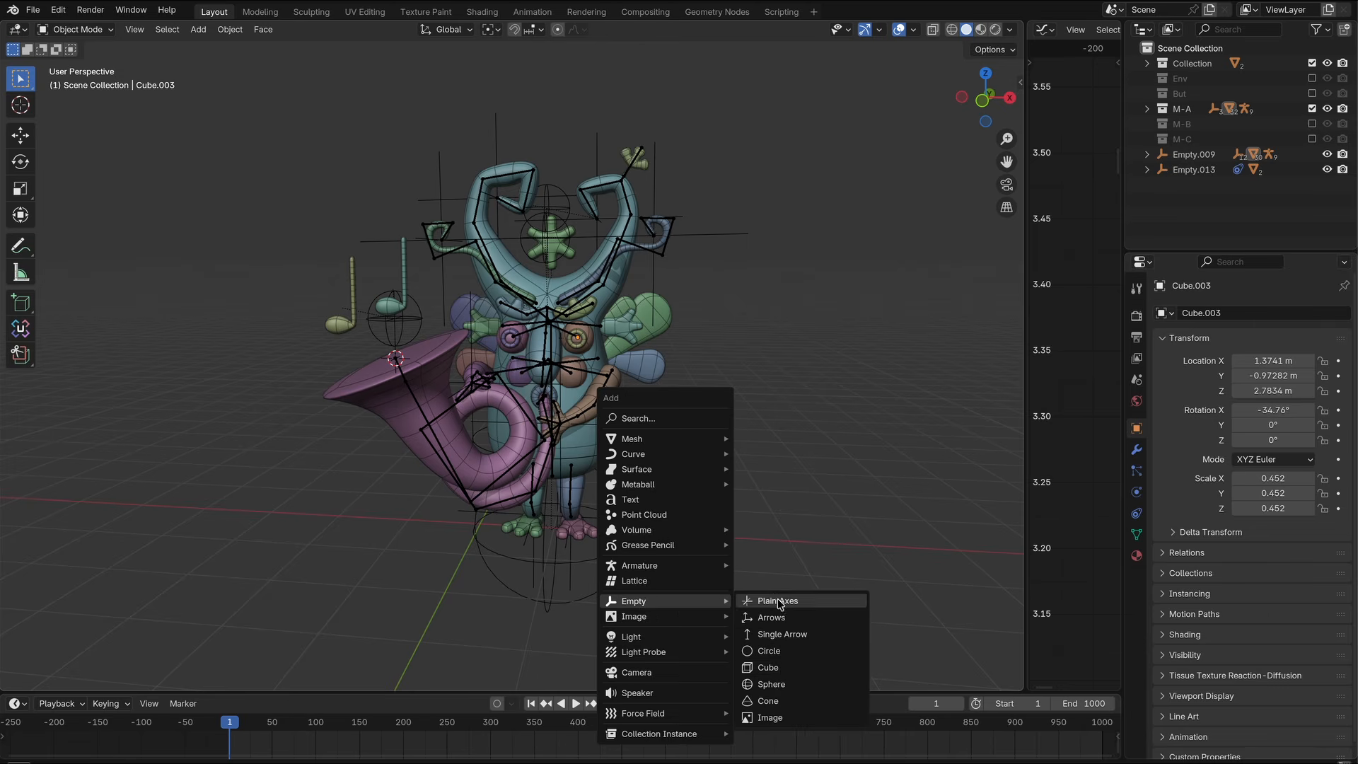
pyautogui.click(771, 683)
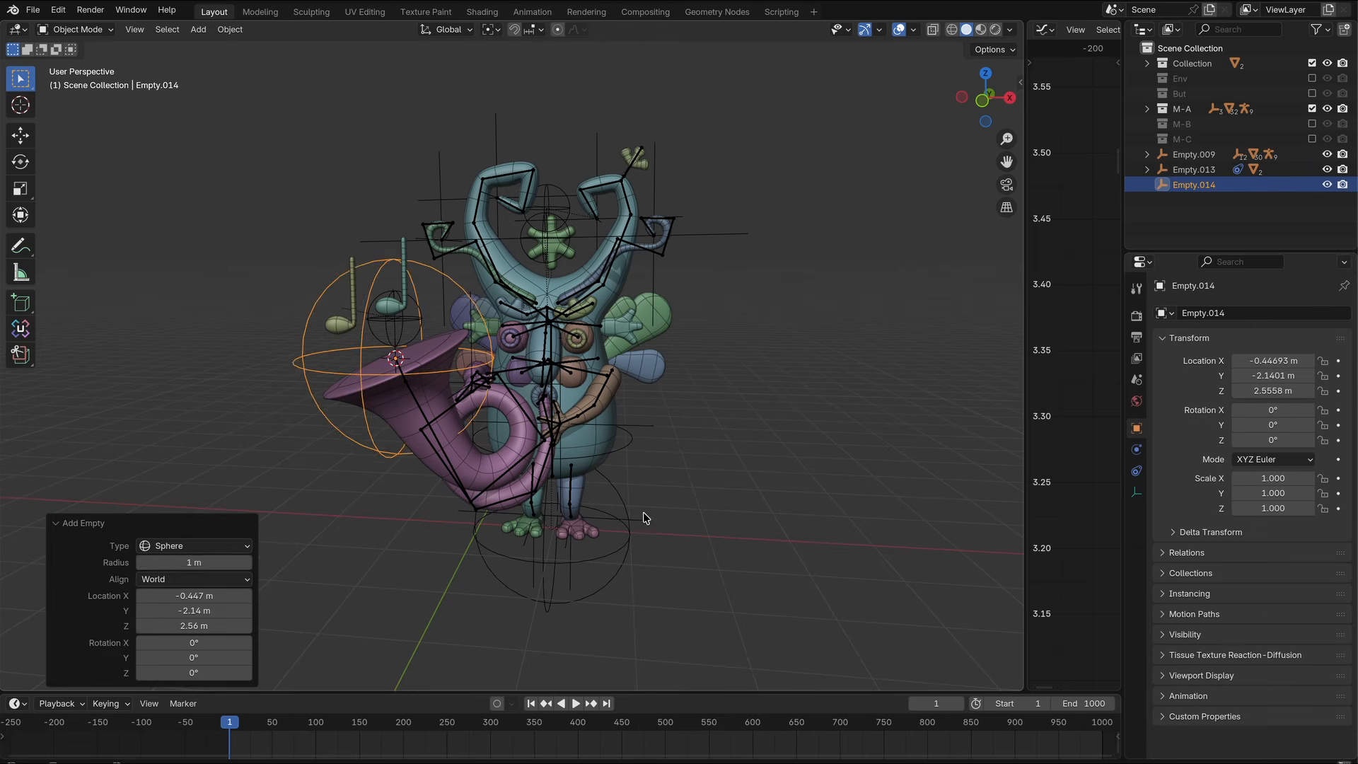
pyautogui.moveTo(202, 562); pyautogui.dragTo(180, 563)
pyautogui.press('KP_7')
pyautogui.keyDown('shift'); pyautogui.moveTo(632, 671); pyautogui.dragTo(595, 389, button='middle'); pyautogui.keyUp('shift')
pyautogui.press('g')
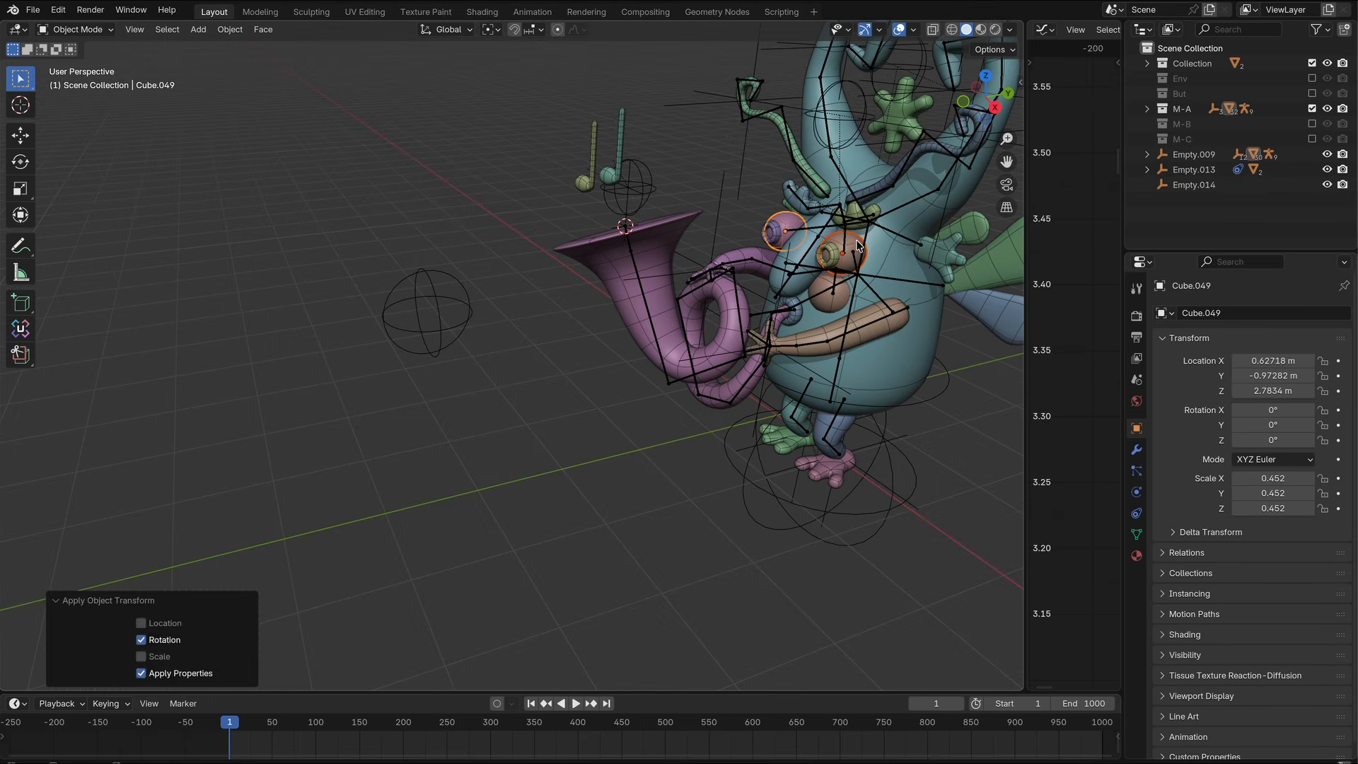
# Give the orange eye a Track To constraint targeting Empty.014, with track axis -Y and up axis Z.
pyautogui.click(856, 242)
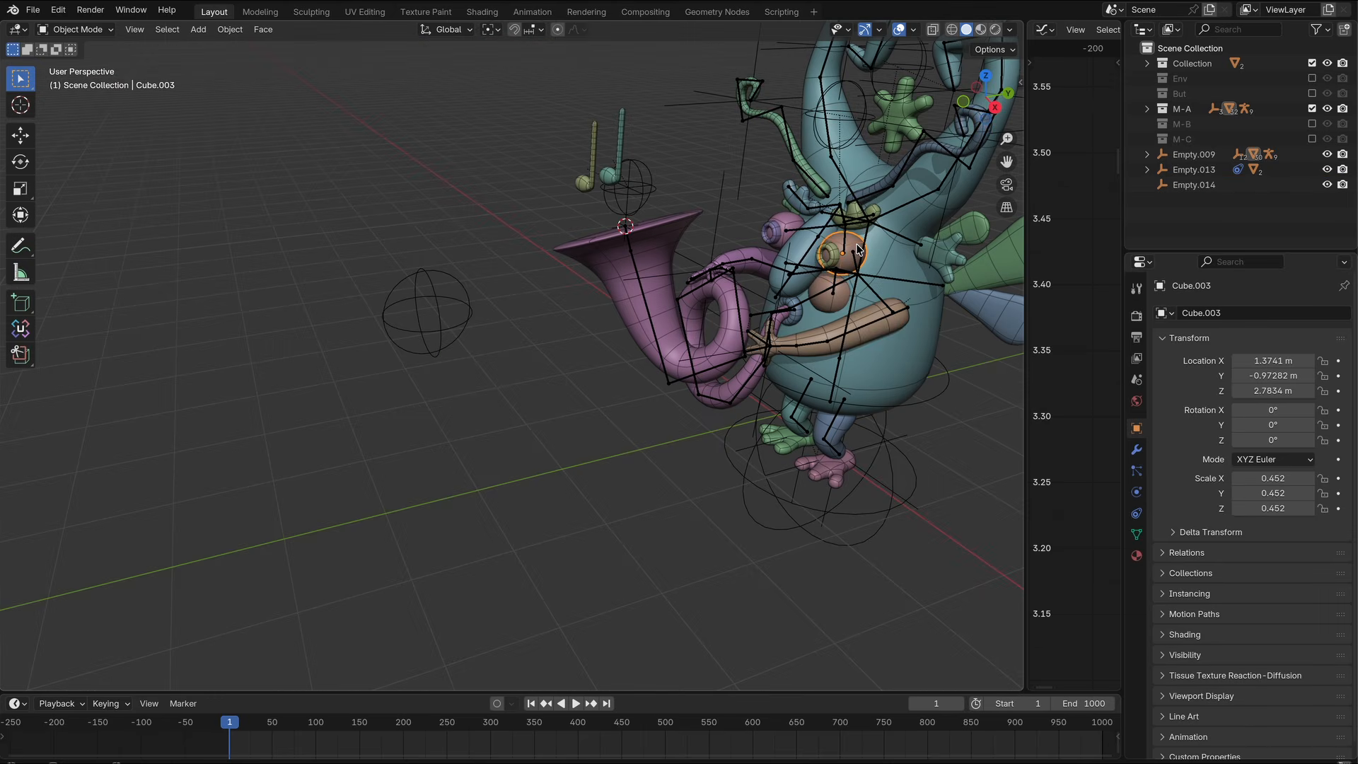
pyautogui.moveTo(857, 249); pyautogui.dragTo(817, 255, button='middle')
pyautogui.click(1137, 517)
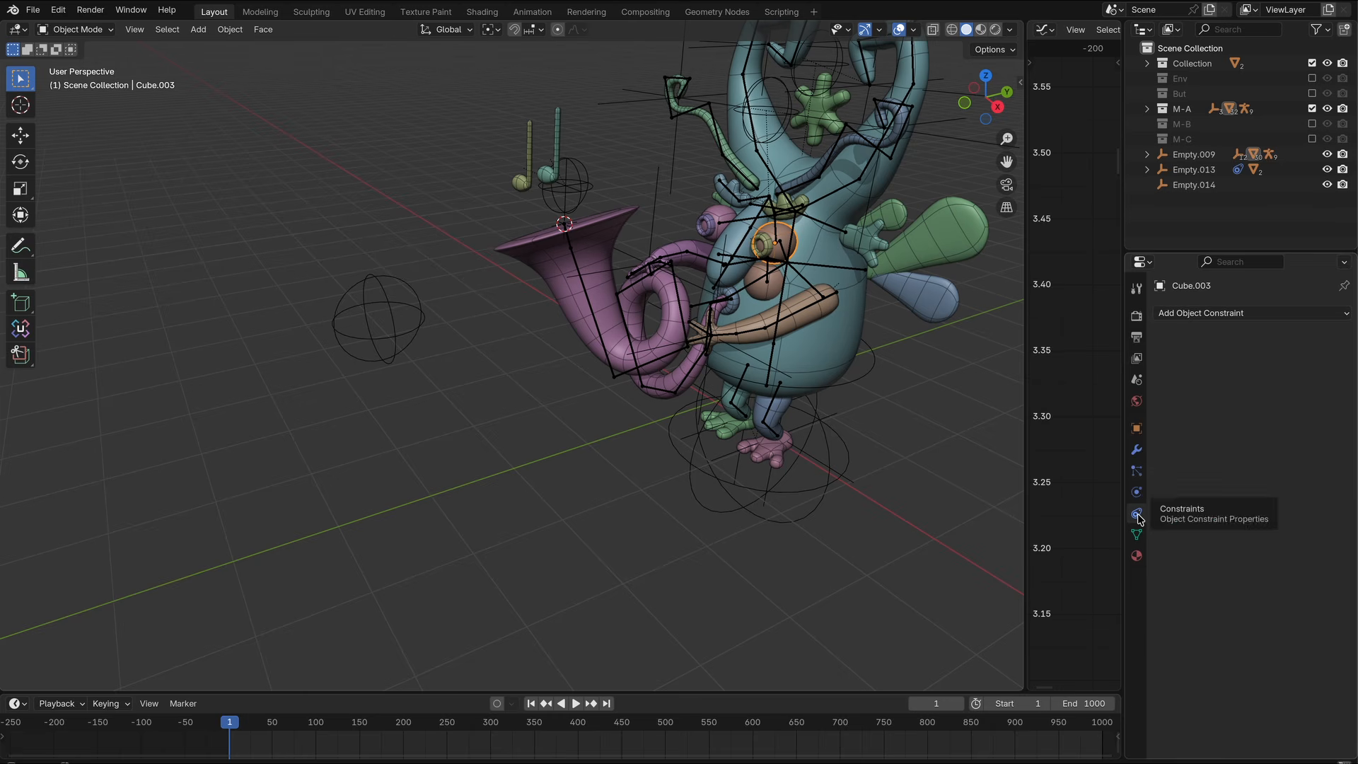
pyautogui.click(1231, 316)
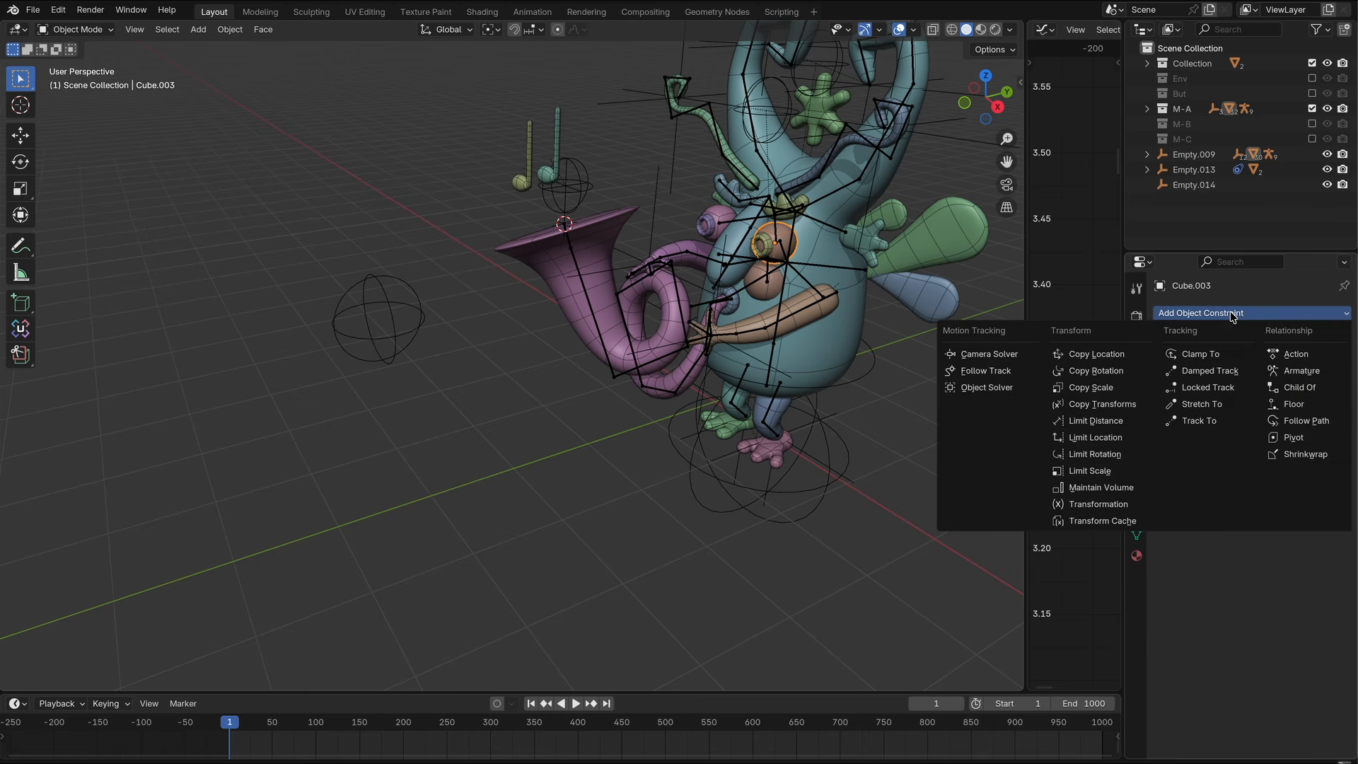
pyautogui.click(1223, 425)
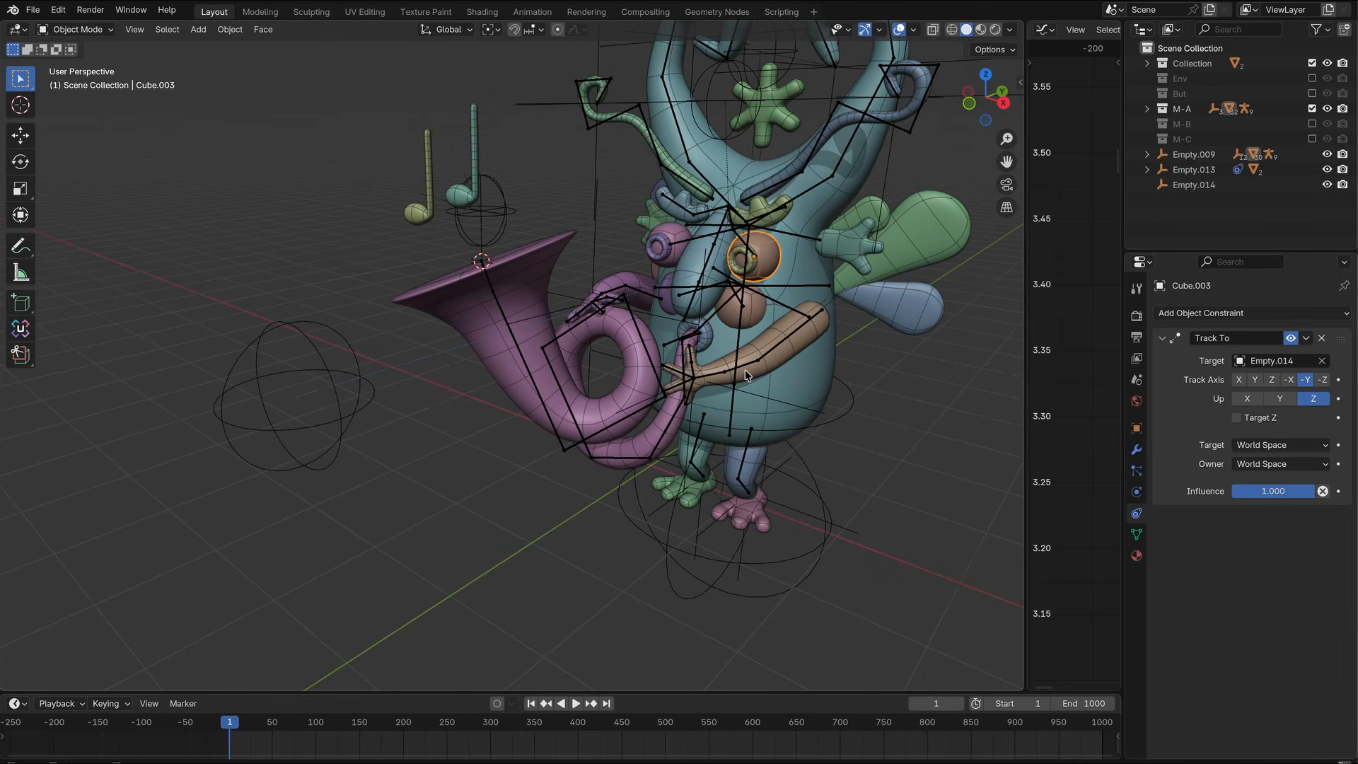
# Try moving the front sphere empty to test how the orange eye tracks it.
pyautogui.click(376, 405)
pyautogui.press('g')
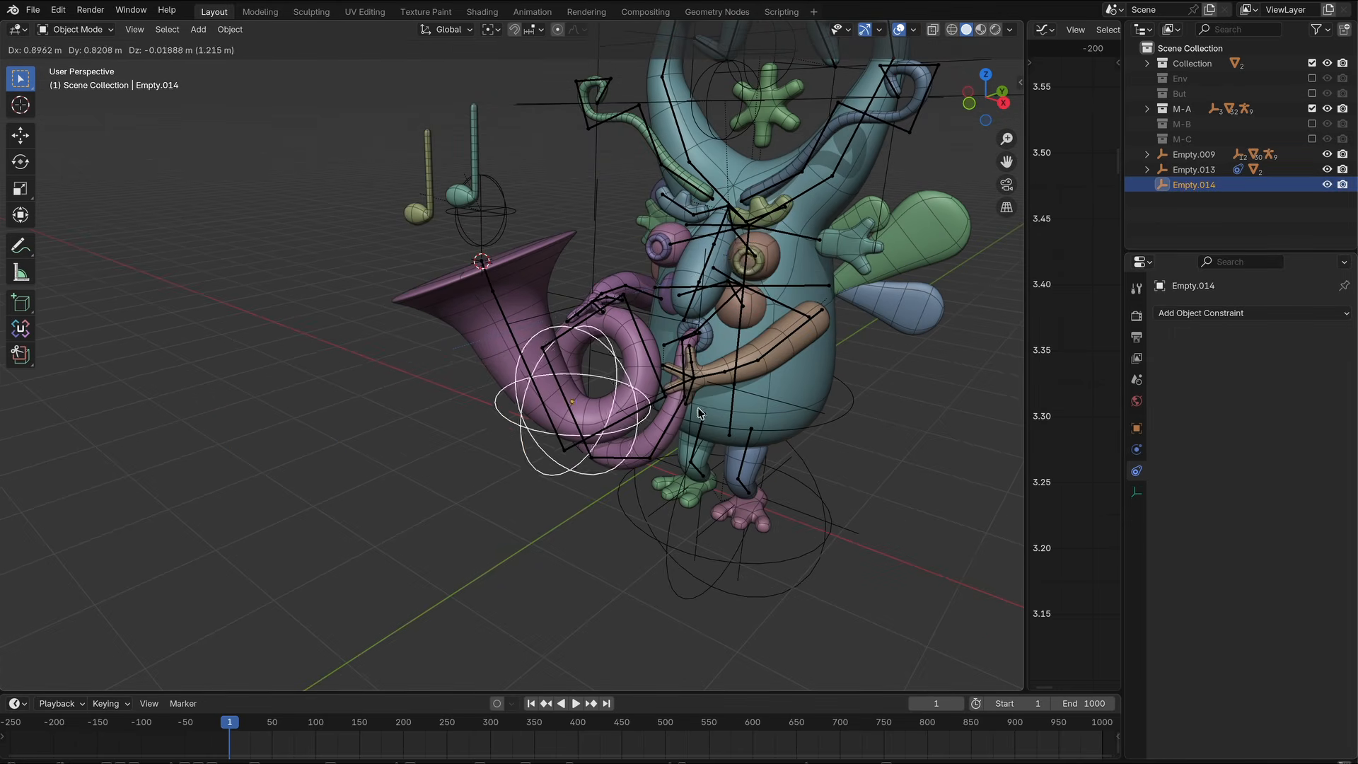
pyautogui.rightClick(783, 273)
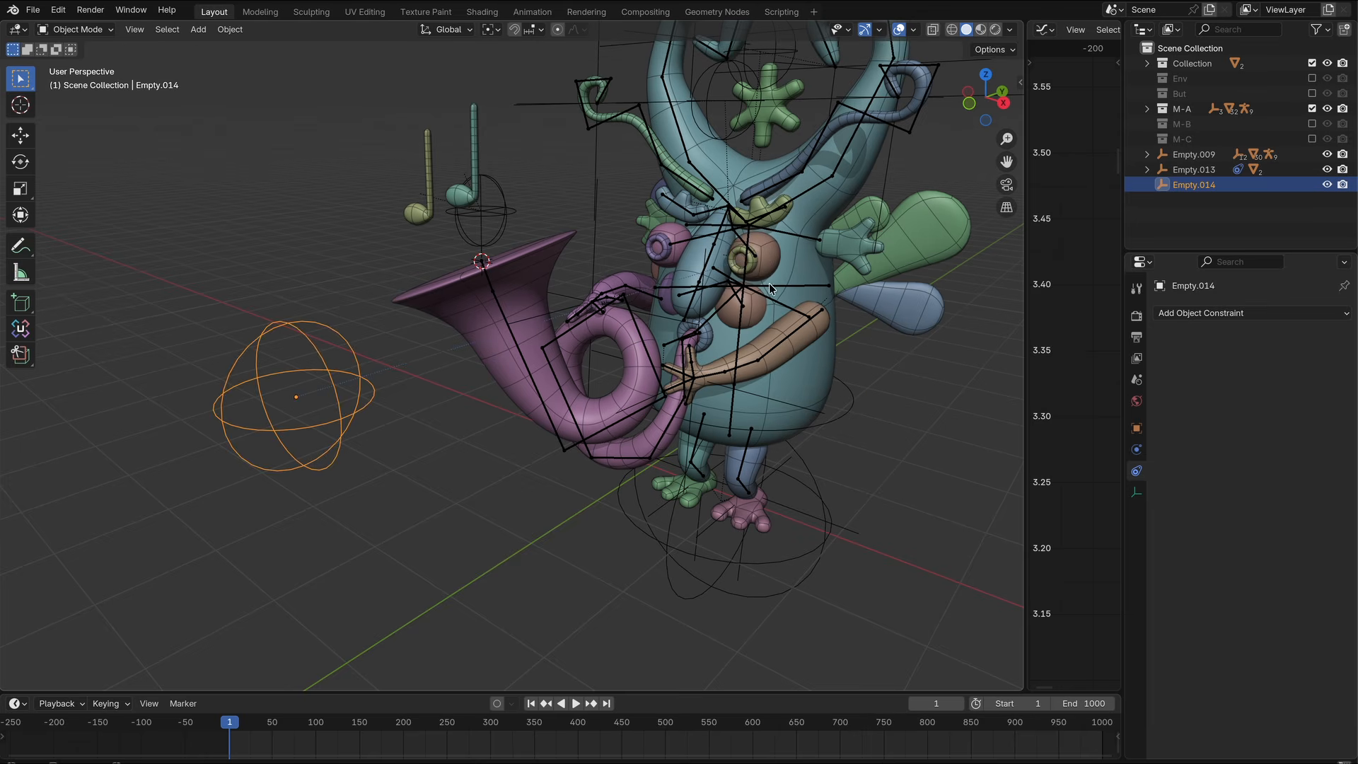
# Give the purple eye a Track To constraint targeting Empty.014, with track axis -Y and up axis Z, and test it by moving the empty.
pyautogui.scroll(4, 771, 284)
pyautogui.keyDown('shift'); pyautogui.moveTo(814, 262); pyautogui.dragTo(833, 278, button='middle'); pyautogui.keyUp('shift')
pyautogui.click(875, 244)
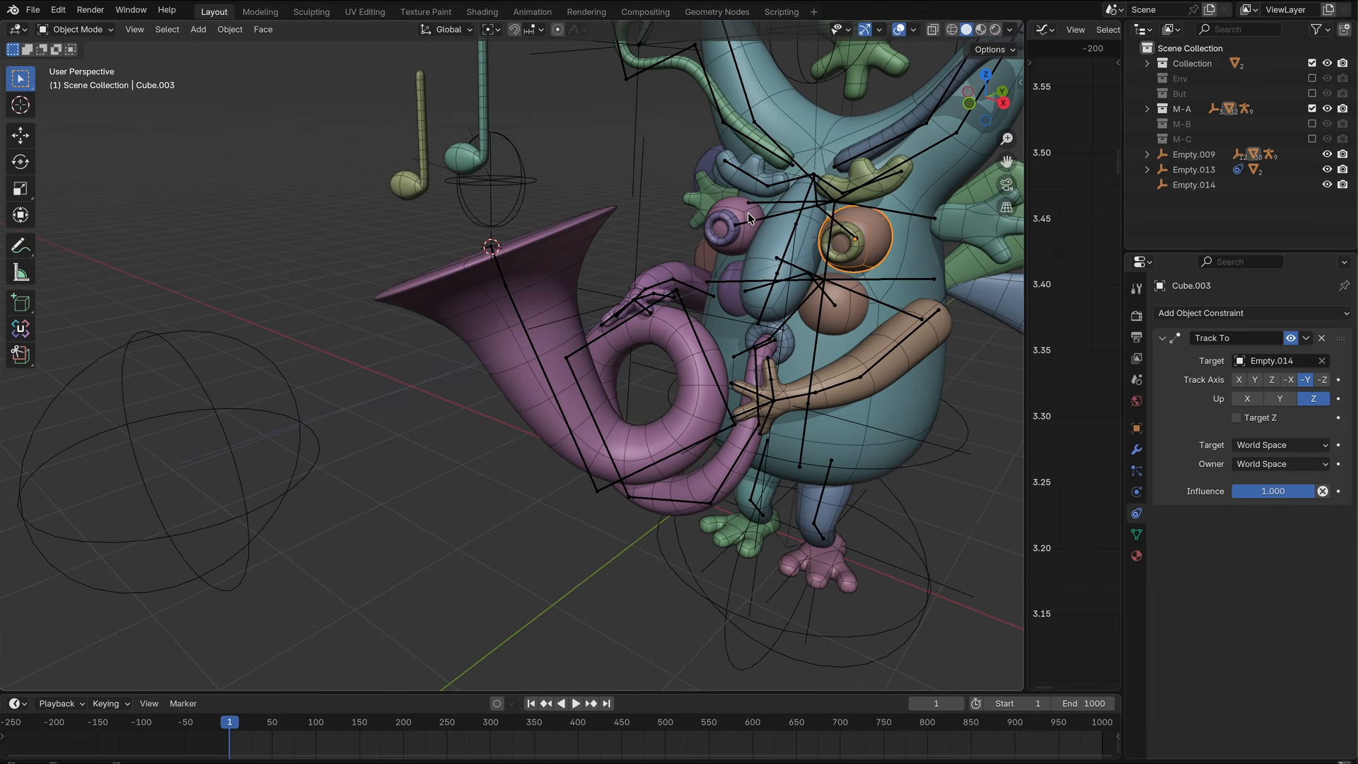
pyautogui.click(750, 219)
pyautogui.click(1241, 313)
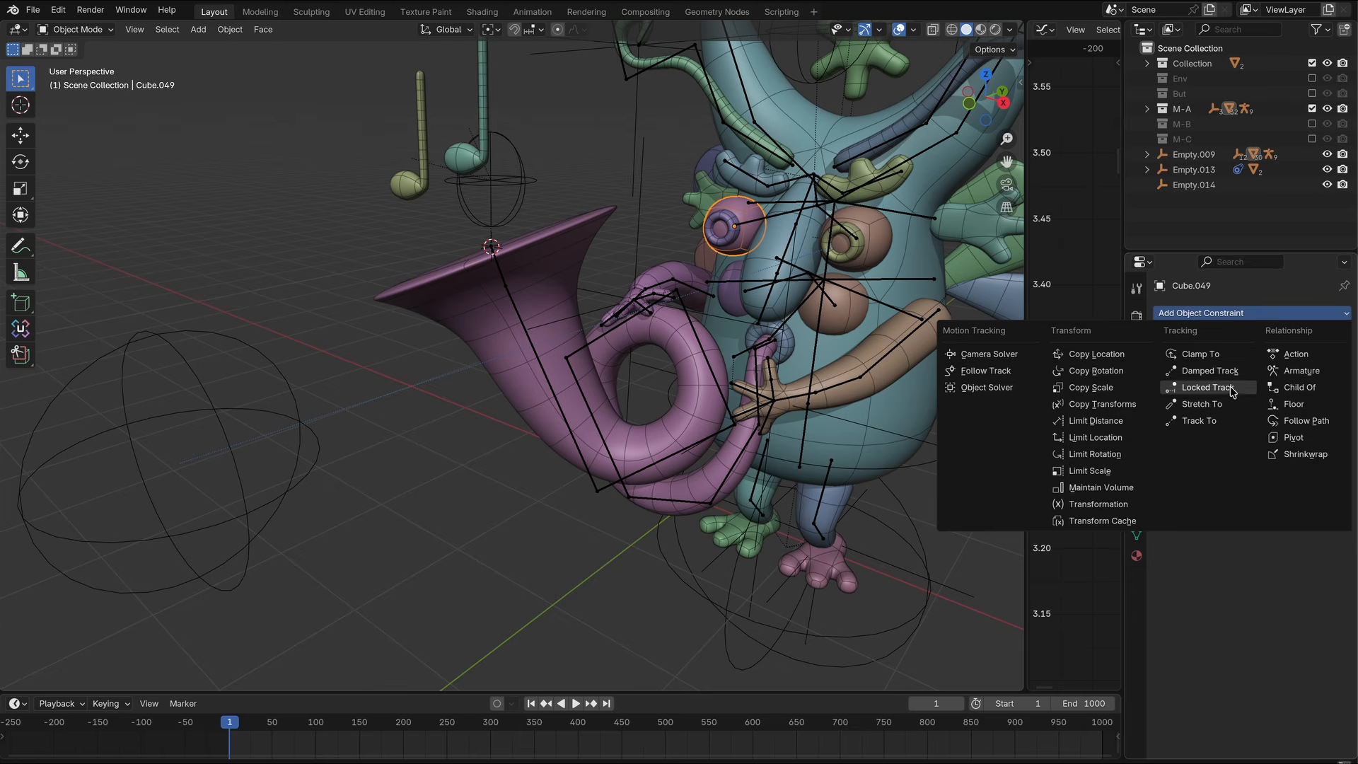
pyautogui.click(1209, 420)
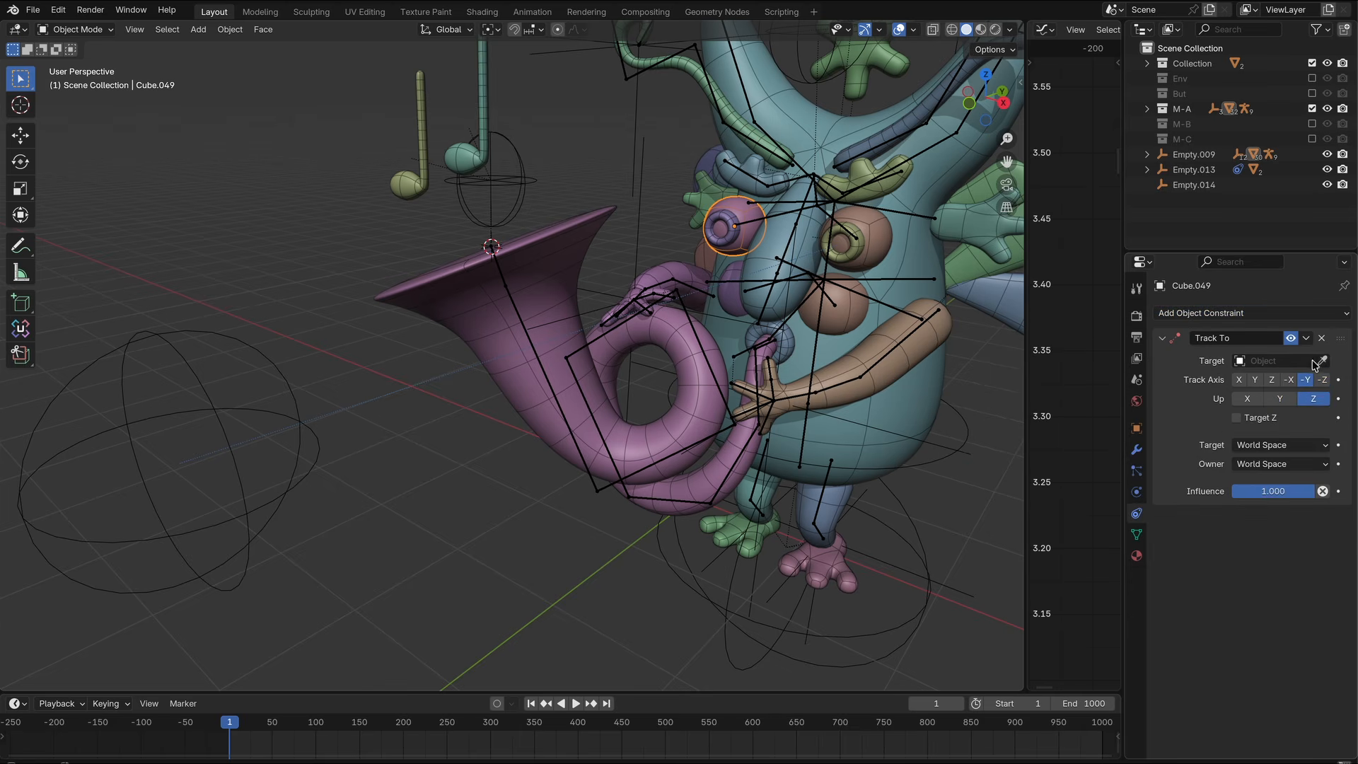
pyautogui.click(297, 485)
pyautogui.press('g')
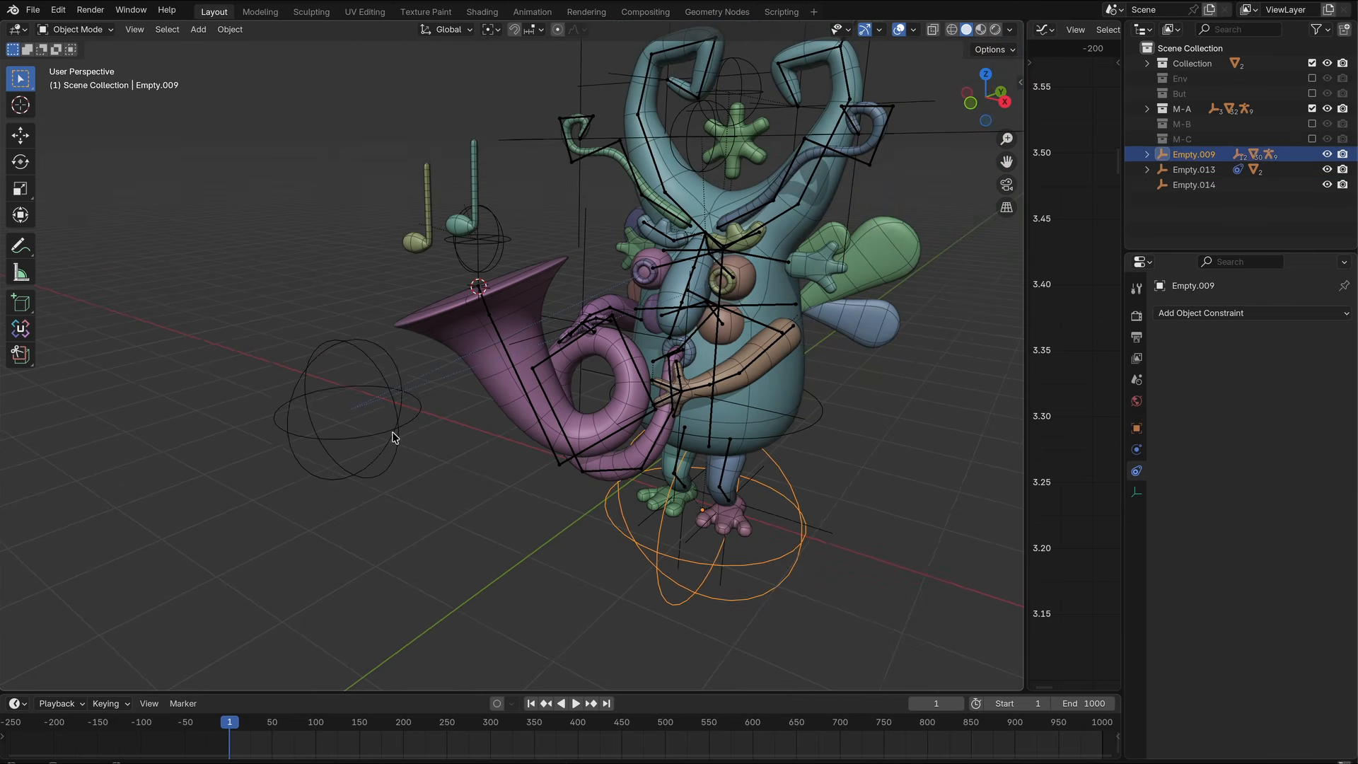
# Parent the front sphere empty to Empty.009, the sphere empty at the monster's feet, using Keep Transform.
pyautogui.click(394, 437)
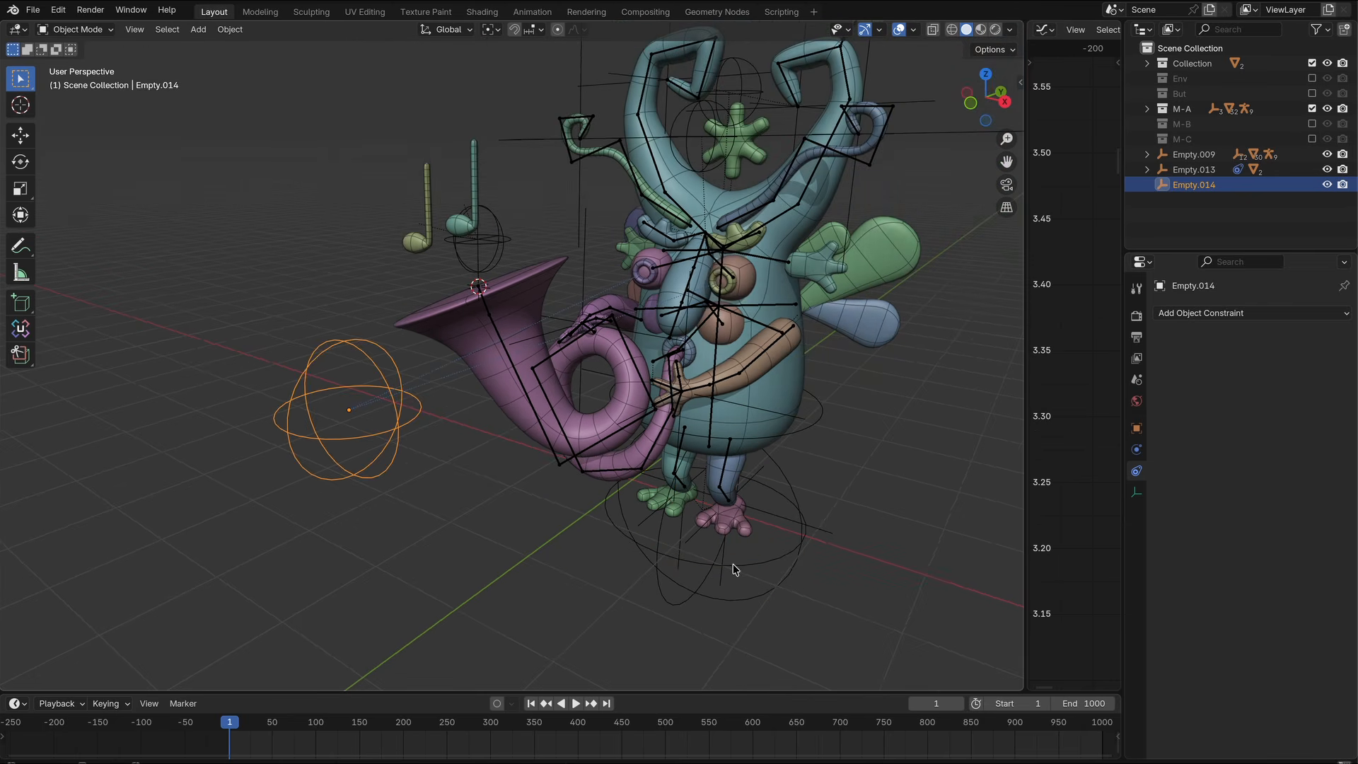
pyautogui.keyDown('shift'); pyautogui.click(733, 568); pyautogui.keyUp('shift')
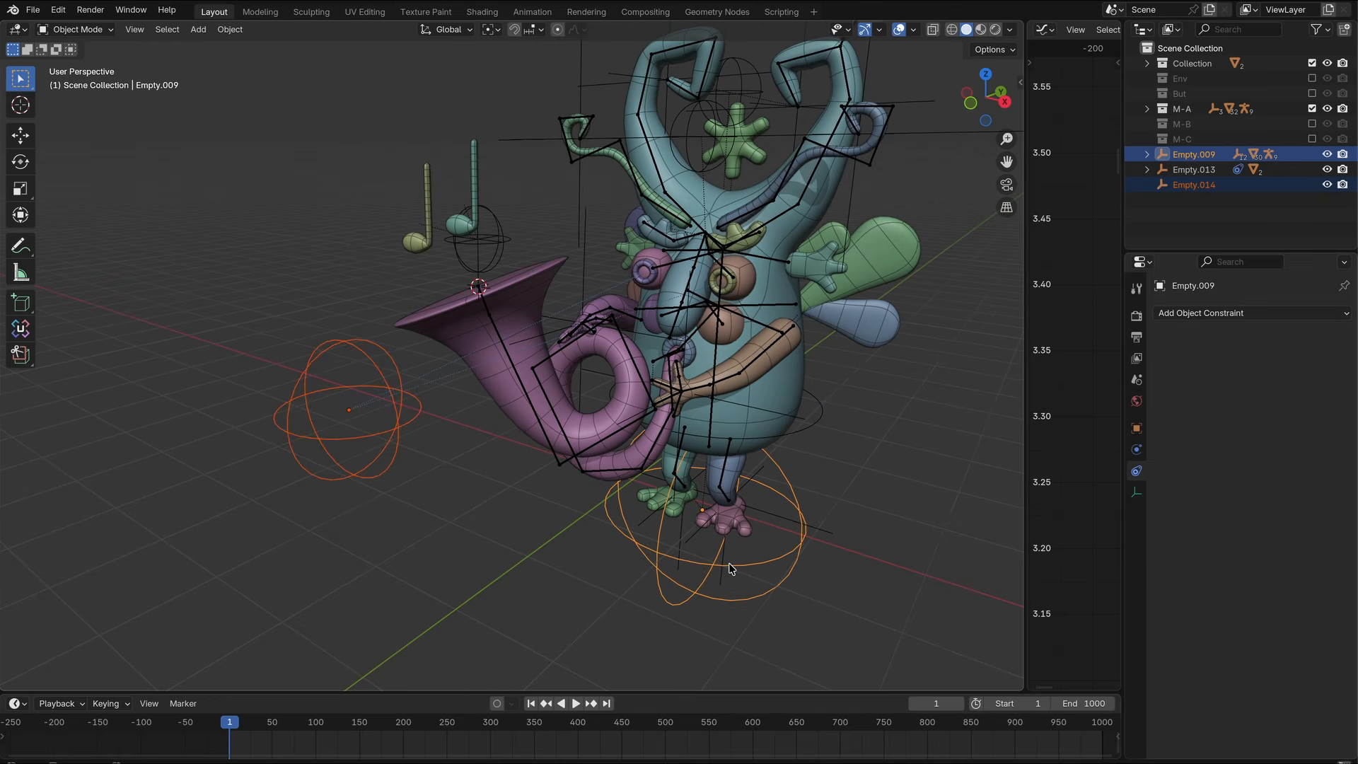
pyautogui.hotkey('ctrl', 'p')
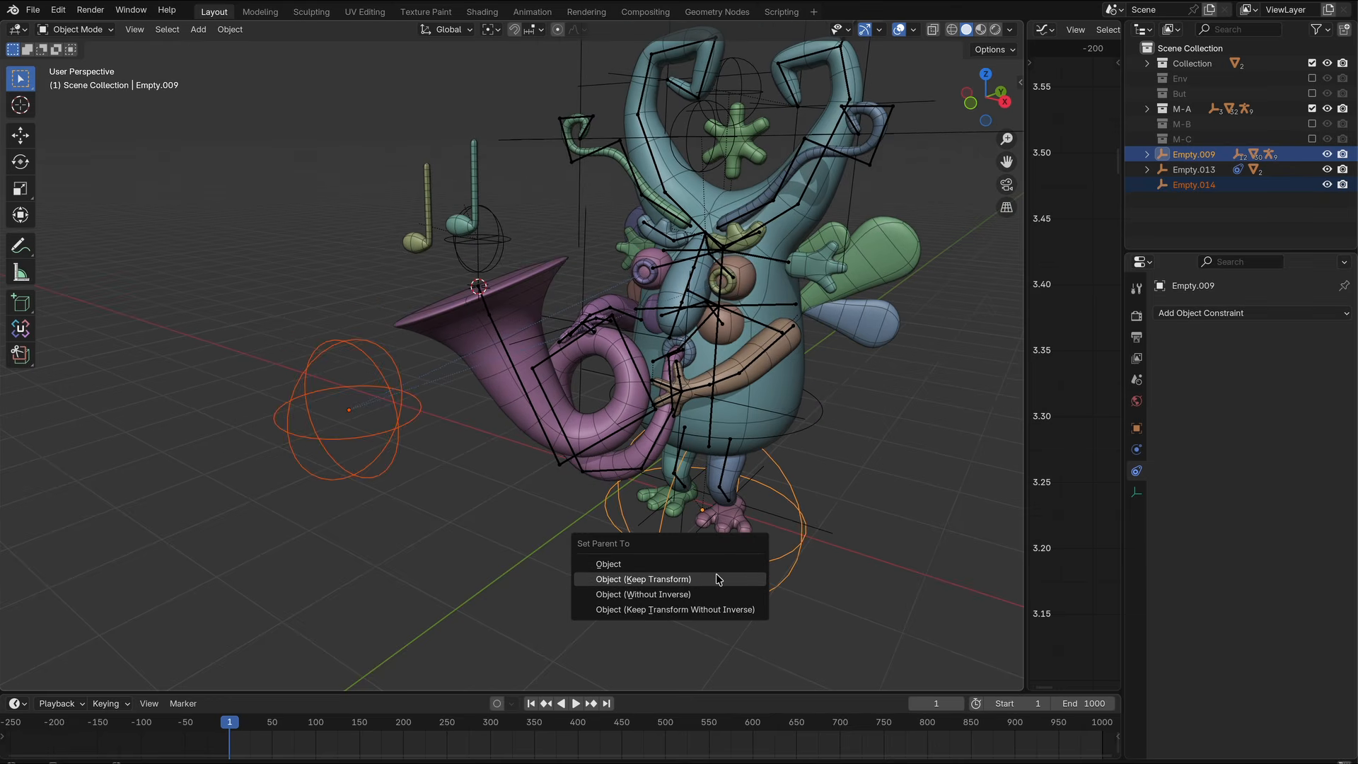
pyautogui.click(714, 576)
pyautogui.click(424, 534)
# Insert location keyframes on the front sphere empty at frame 1 and add a Noise modifier to its location curves.
pyautogui.moveTo(997, 400); pyautogui.dragTo(637, 400)
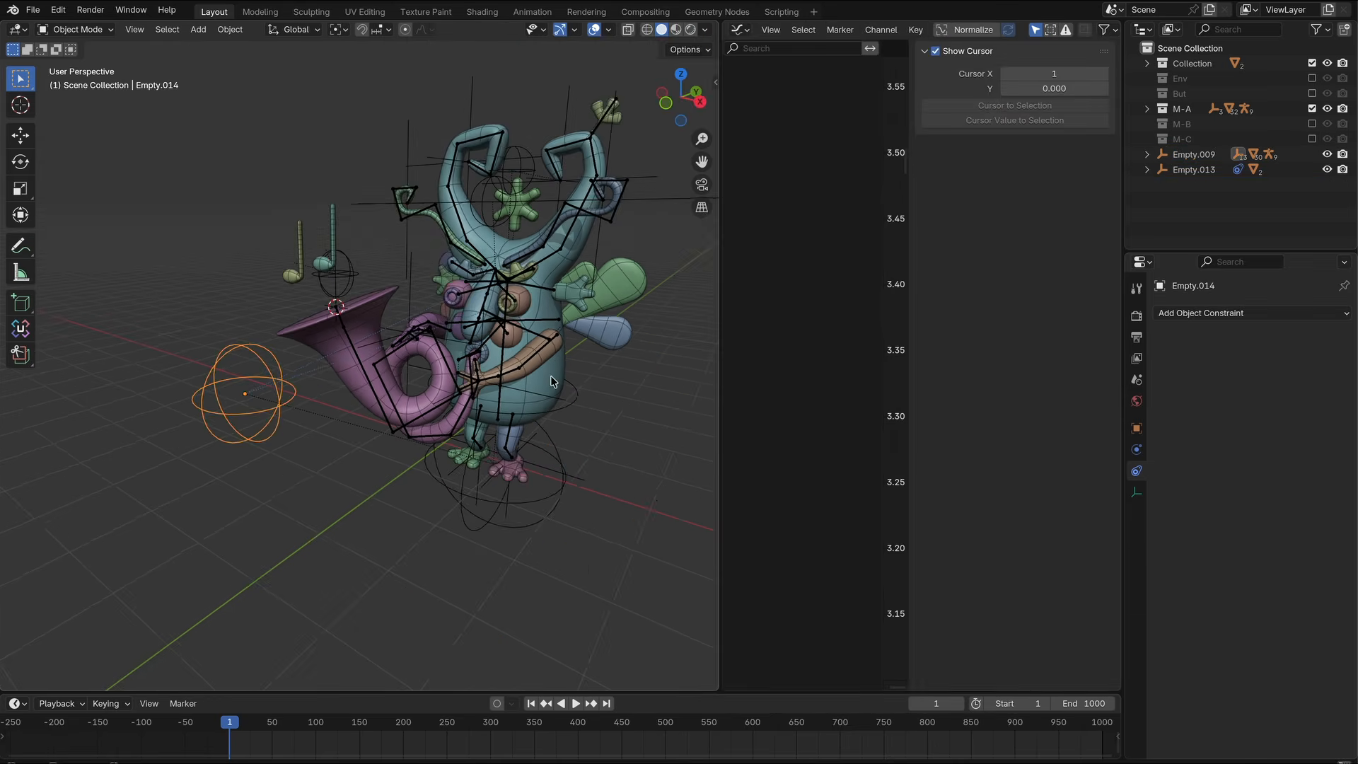
pyautogui.click(1136, 428)
pyautogui.rightClick(1280, 369)
pyautogui.click(1280, 369)
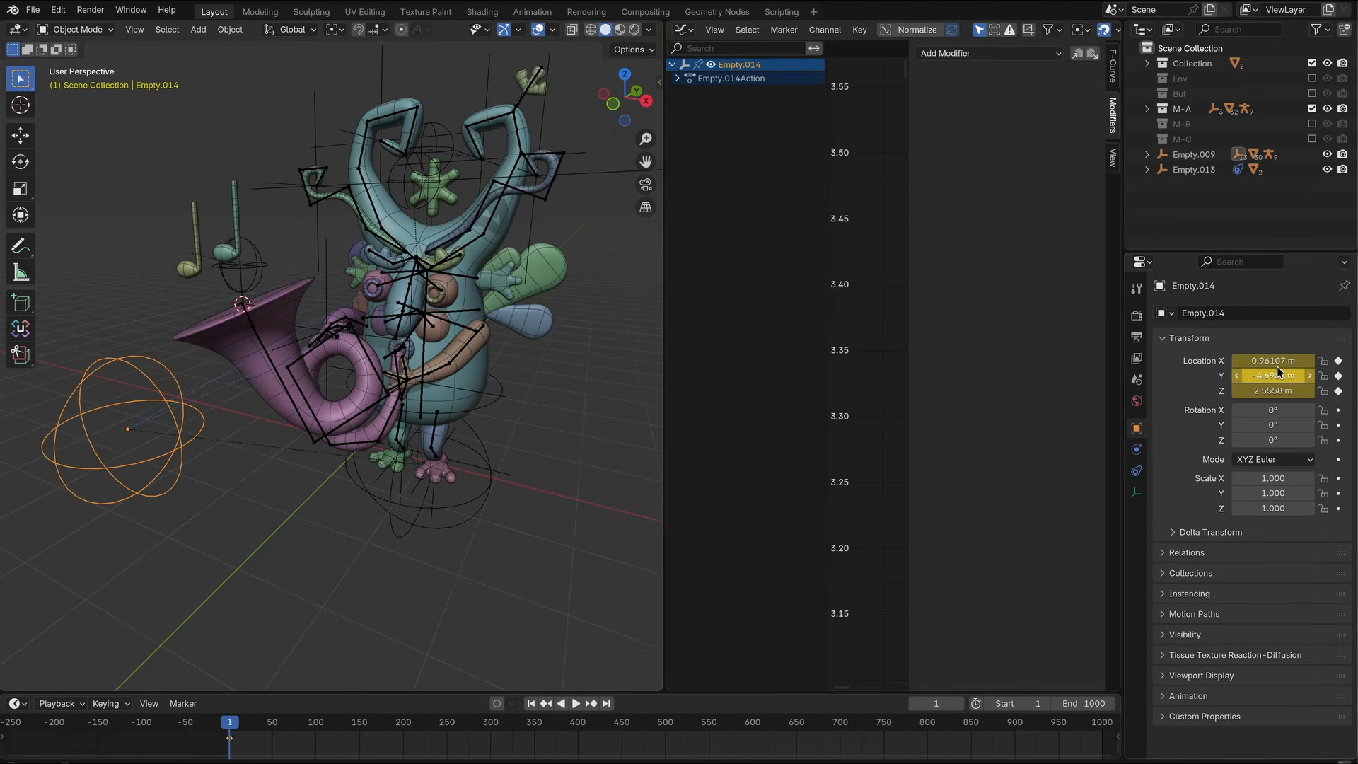
pyautogui.click(985, 54)
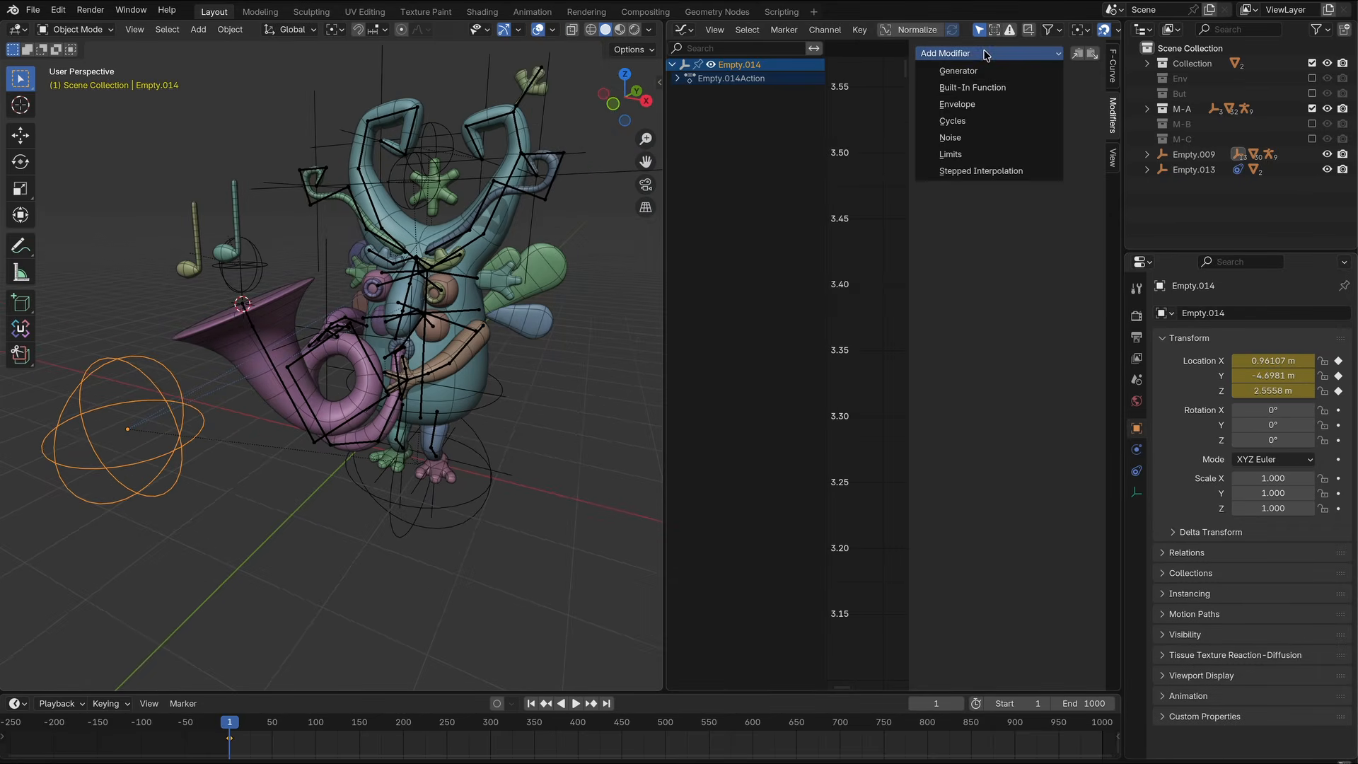
pyautogui.click(960, 137)
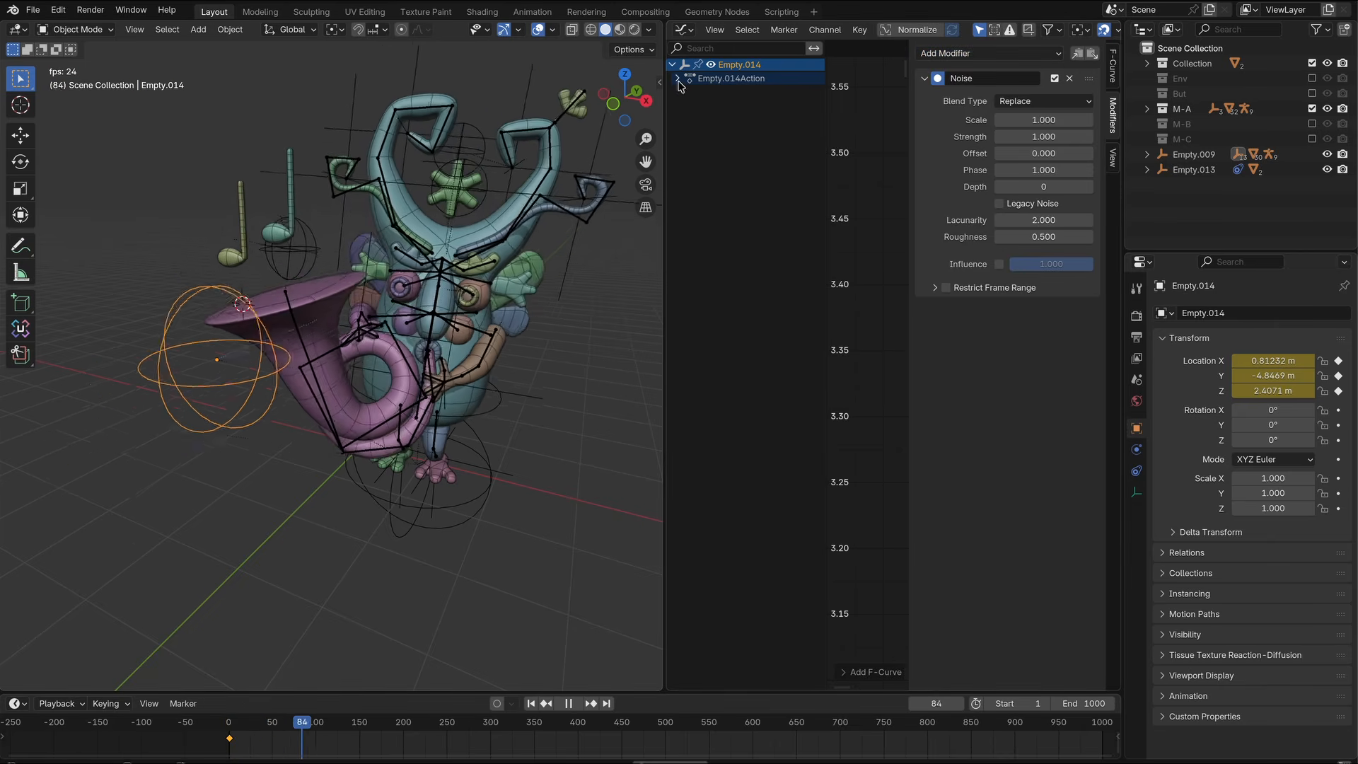
# Set the Noise modifier on Empty.014's Z Location curve to scale 78.8 and strength 2.4.
pyautogui.moveTo(1045, 120); pyautogui.dragTo(1082, 120)
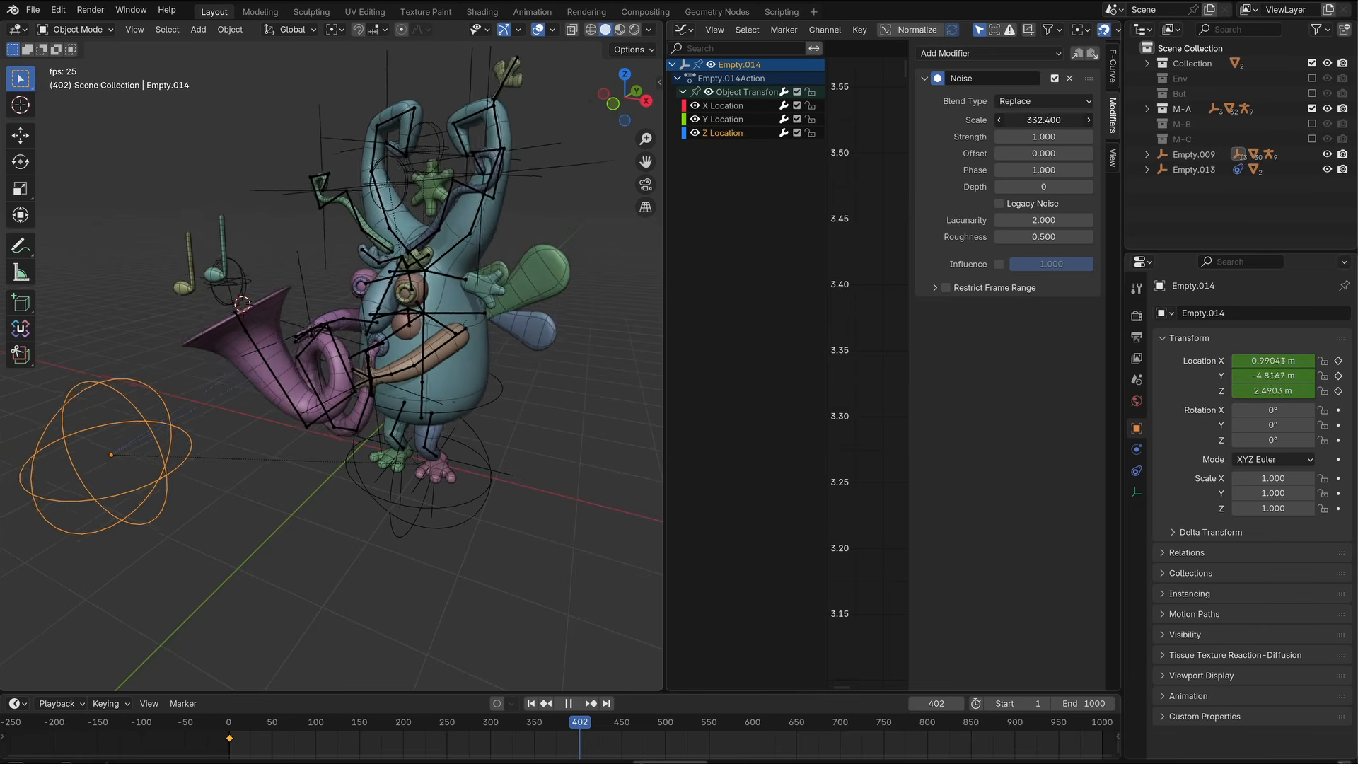
pyautogui.moveTo(1044, 120); pyautogui.dragTo(1053, 120)
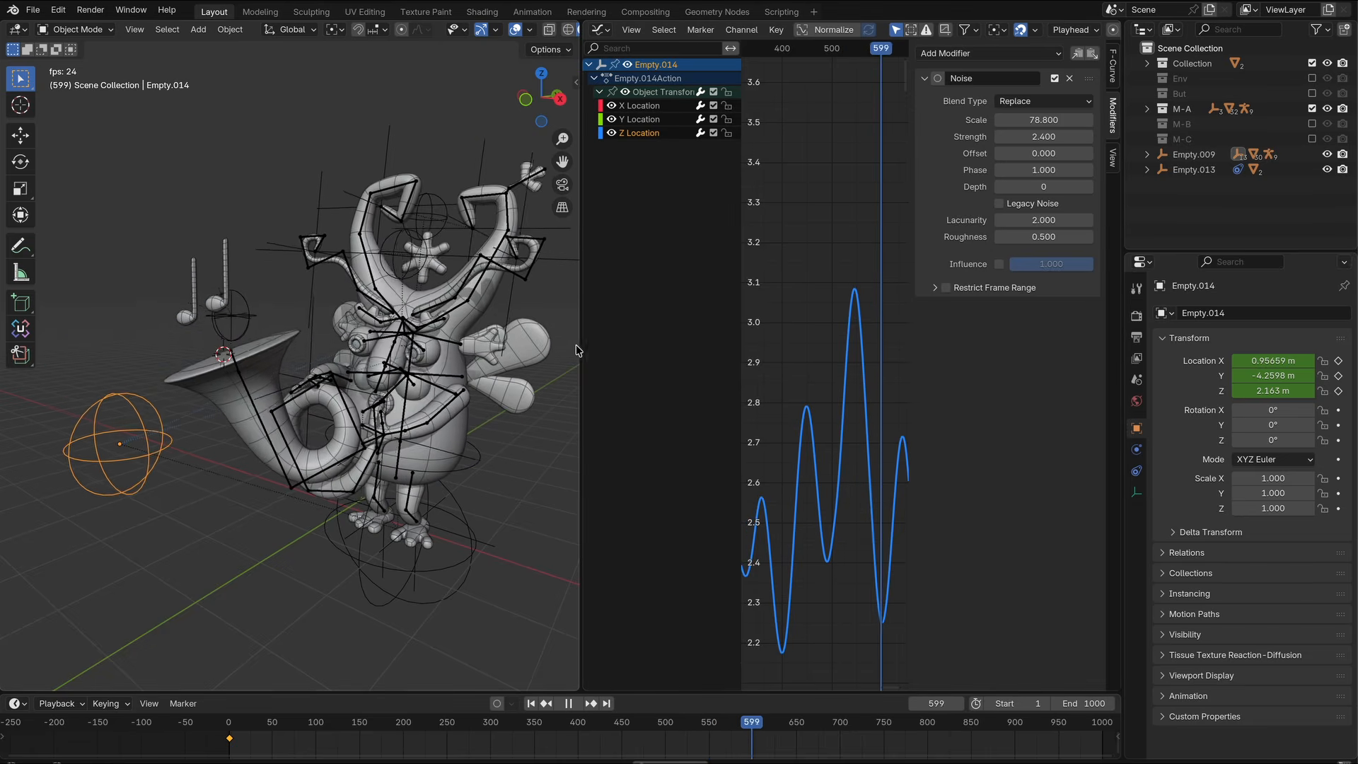
# Add a Stepped Interpolation modifier to Empty.014's Z Location curve and set its step size to 42.4.
pyautogui.moveTo(579, 347); pyautogui.dragTo(547, 345)
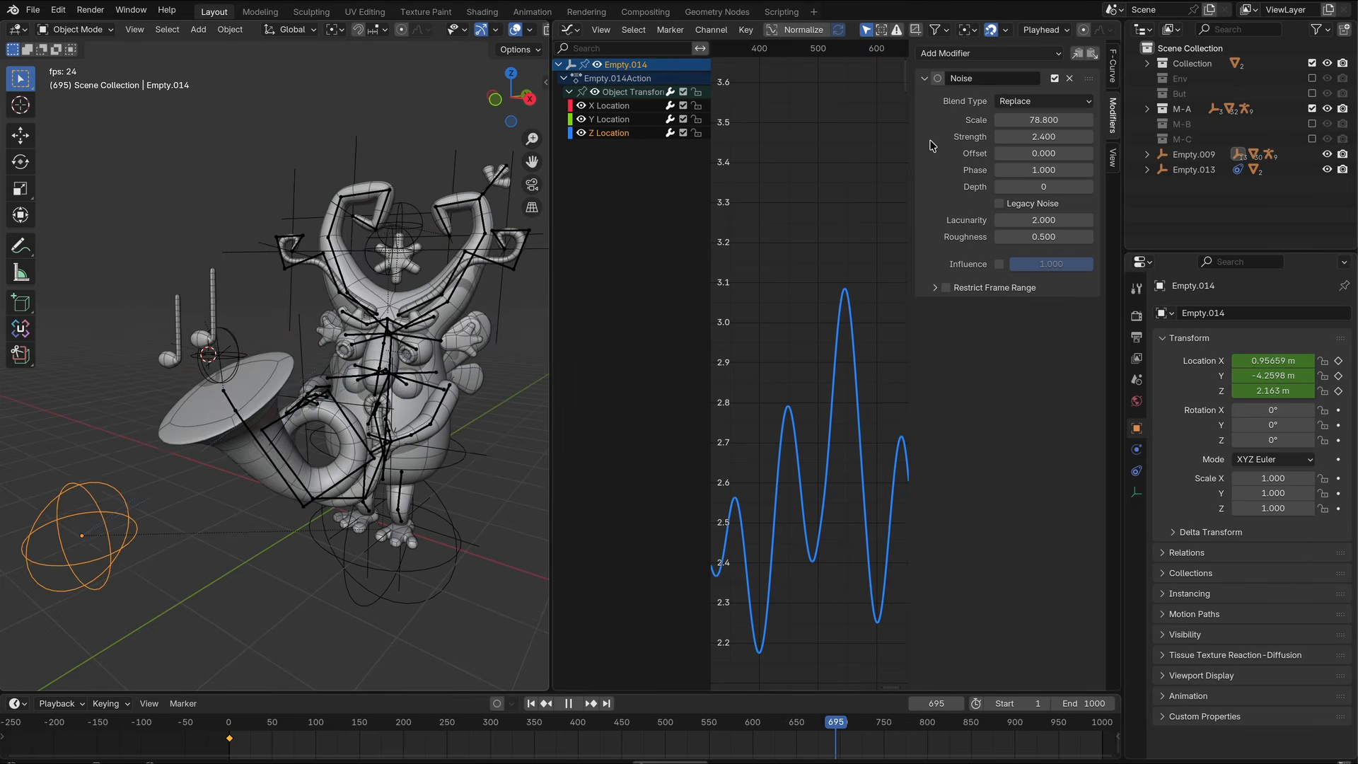
pyautogui.click(996, 55)
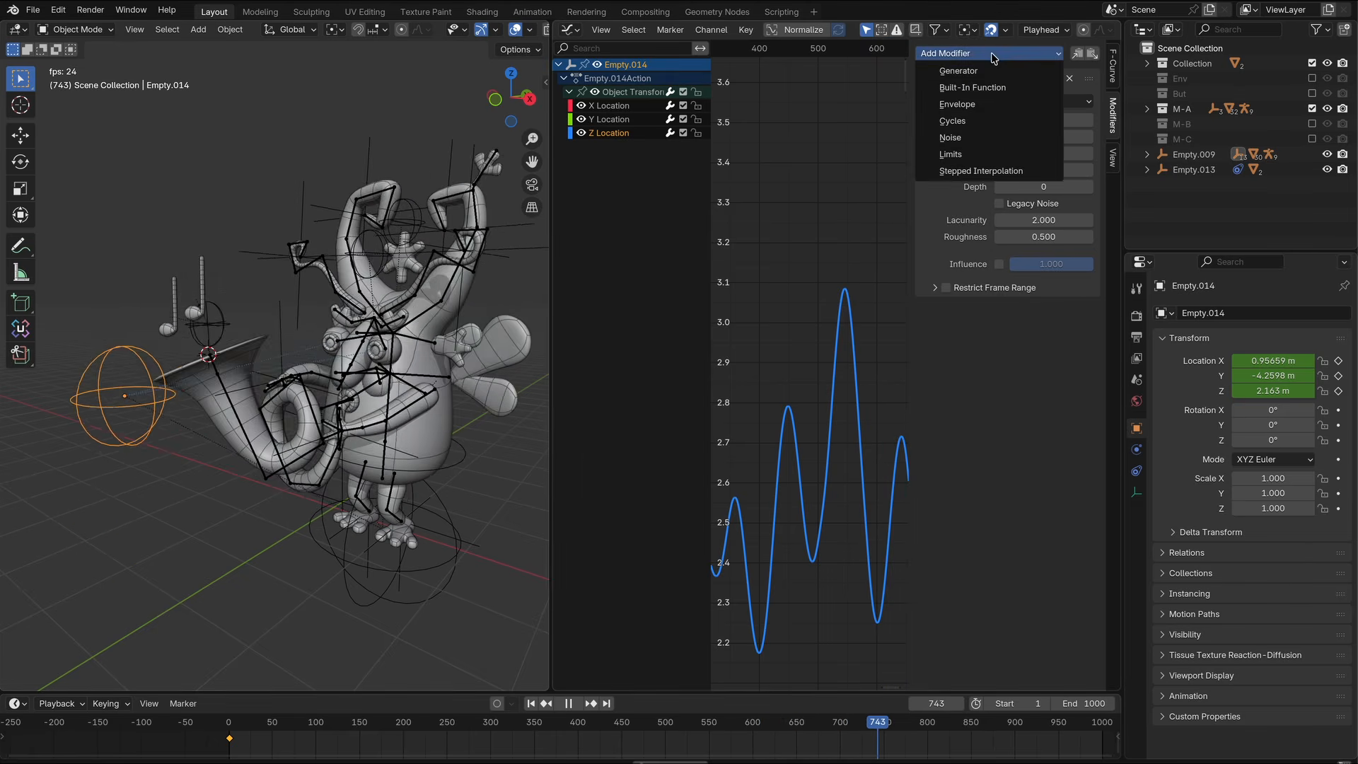
pyautogui.click(970, 172)
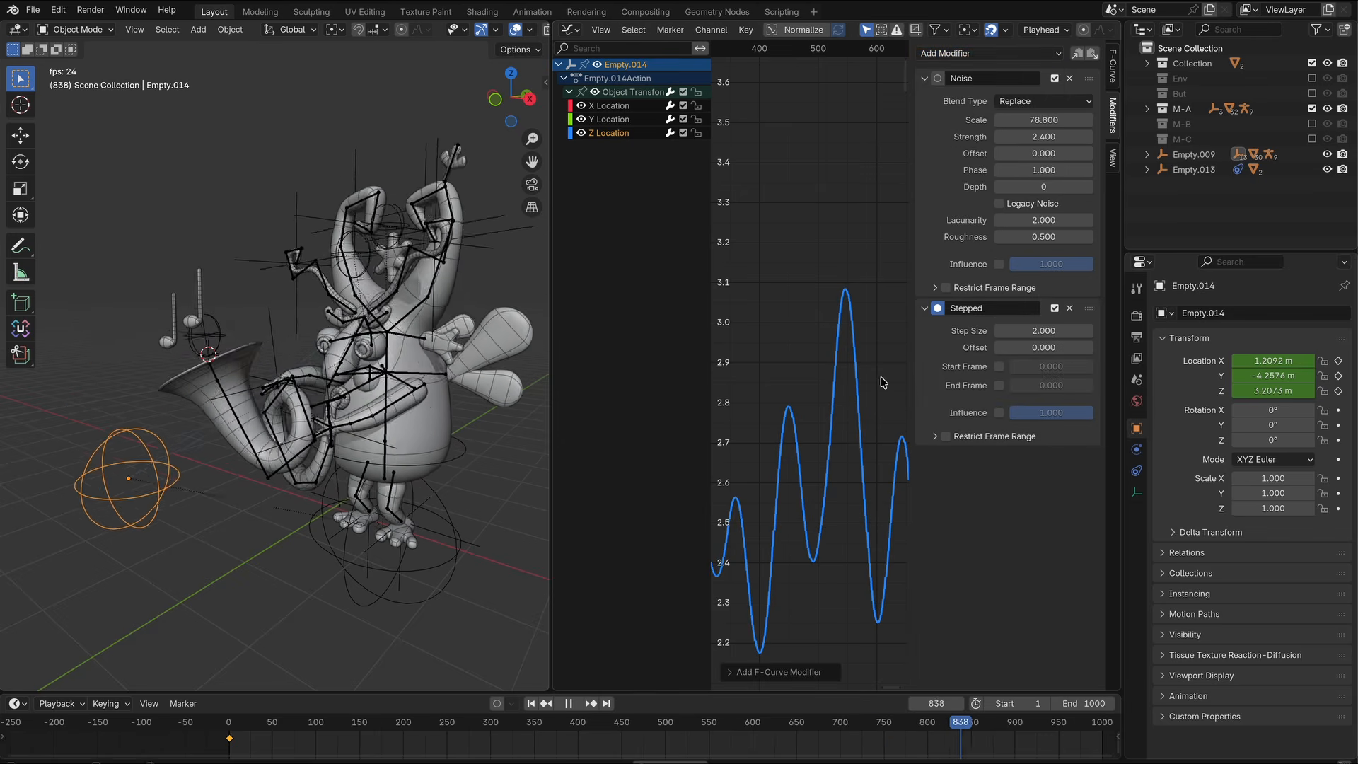
pyautogui.moveTo(1018, 330); pyautogui.dragTo(1075, 330)
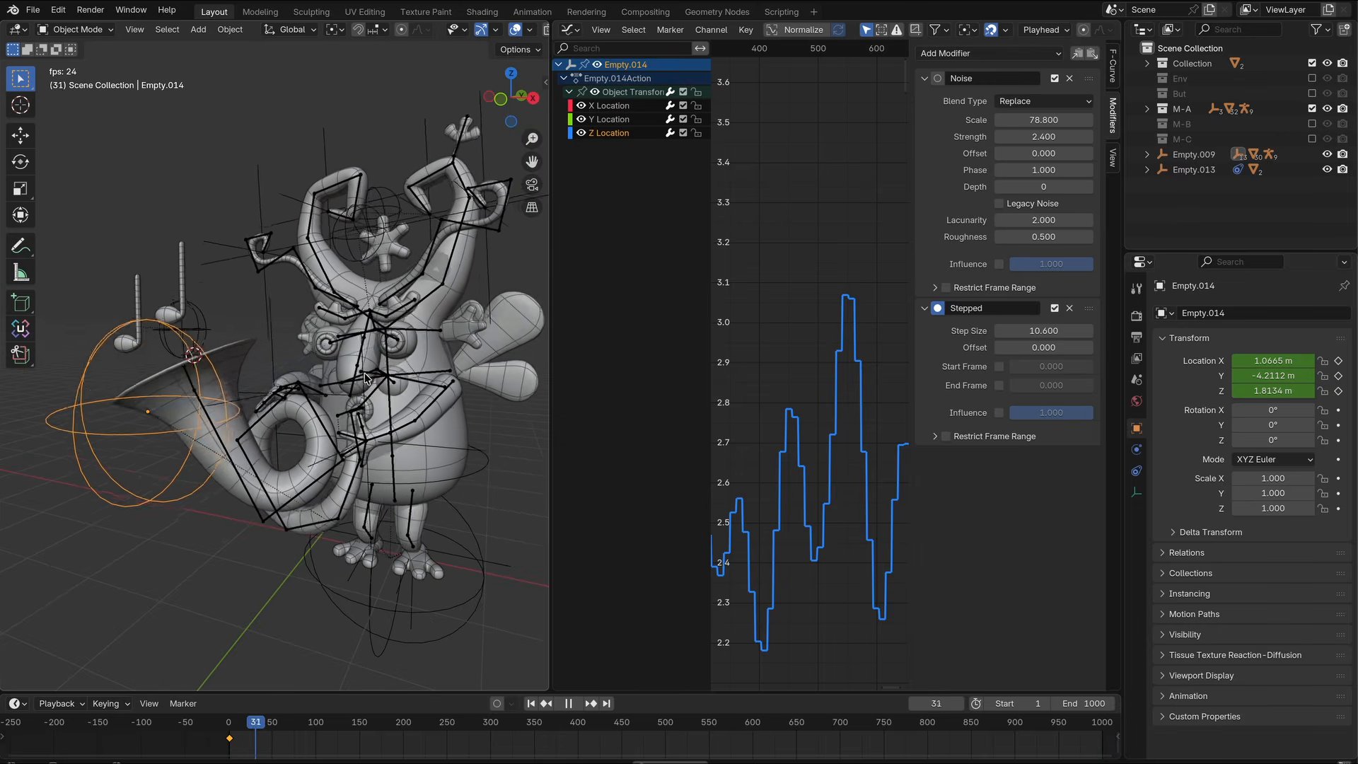
pyautogui.moveTo(1034, 330); pyautogui.dragTo(1081, 331)
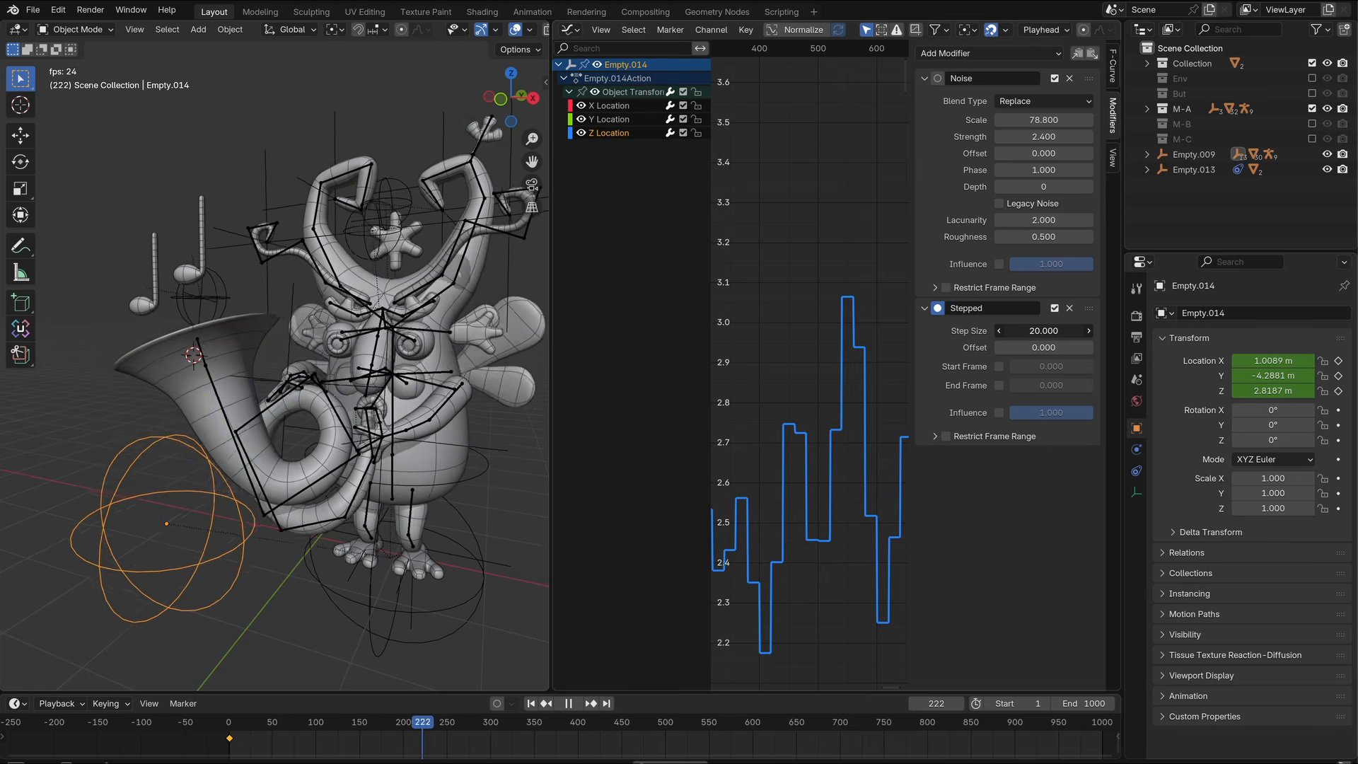
pyautogui.moveTo(1081, 330); pyautogui.dragTo(1118, 330)
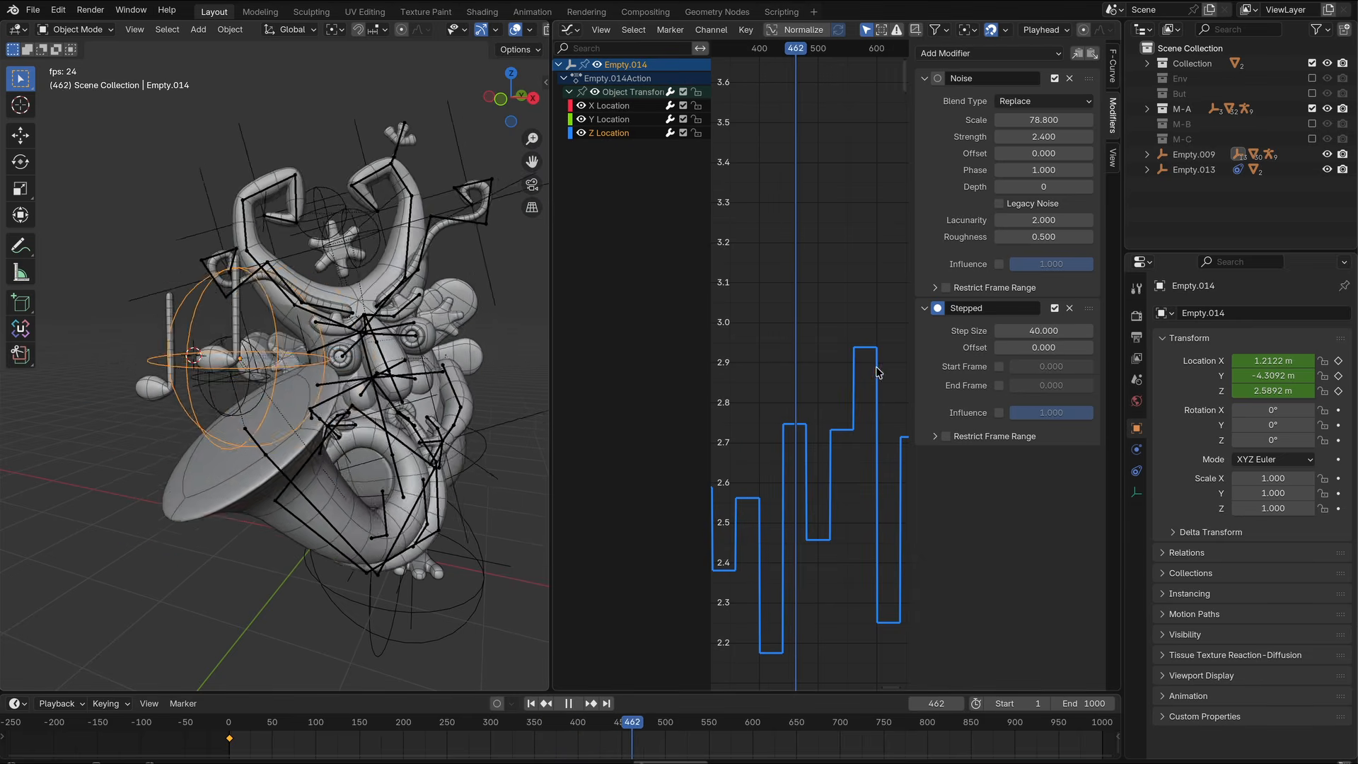
pyautogui.moveTo(1043, 331); pyautogui.dragTo(1049, 331)
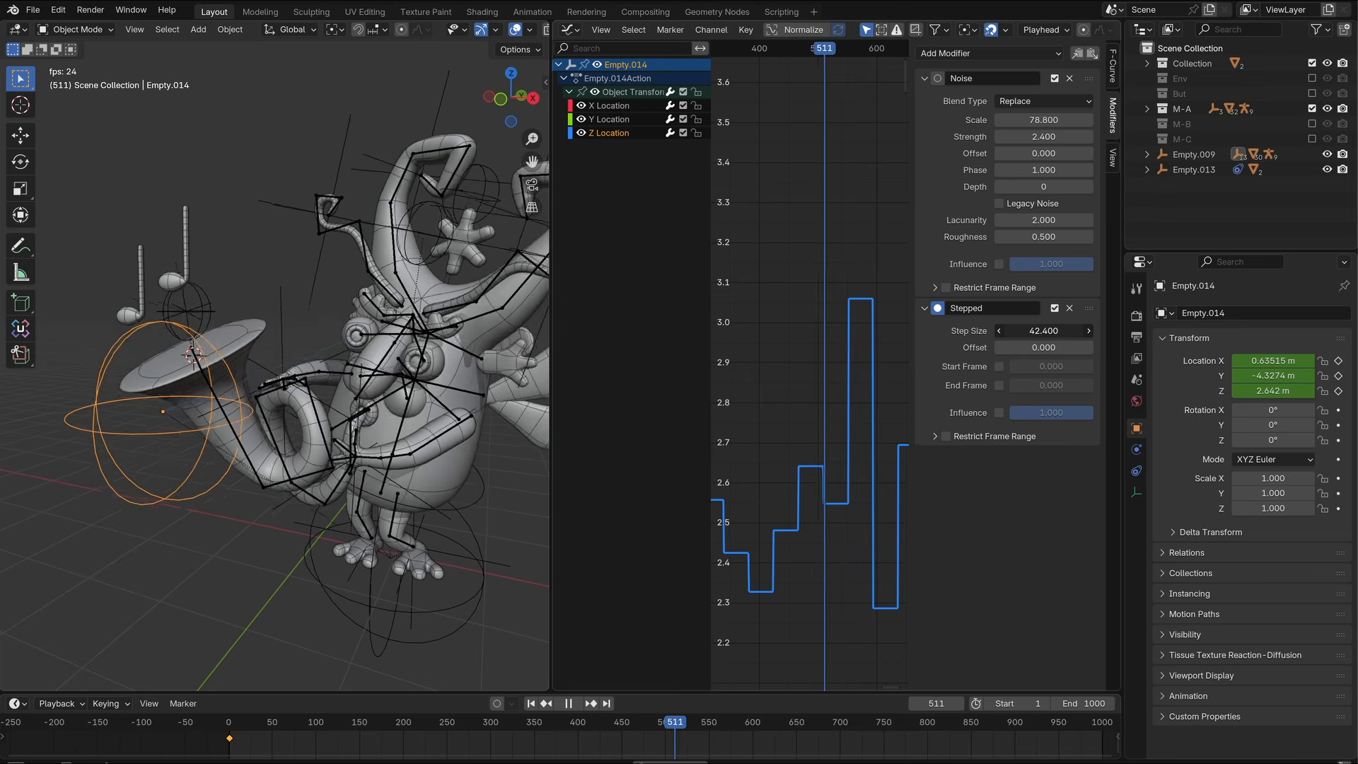
# Enable influence on the Stepped modifier and reduce it, checking how the monster's eyes follow the empty during playback.
pyautogui.click(998, 413)
pyautogui.moveTo(1051, 412); pyautogui.dragTo(1008, 412)
pyautogui.scroll(6, 426, 331)
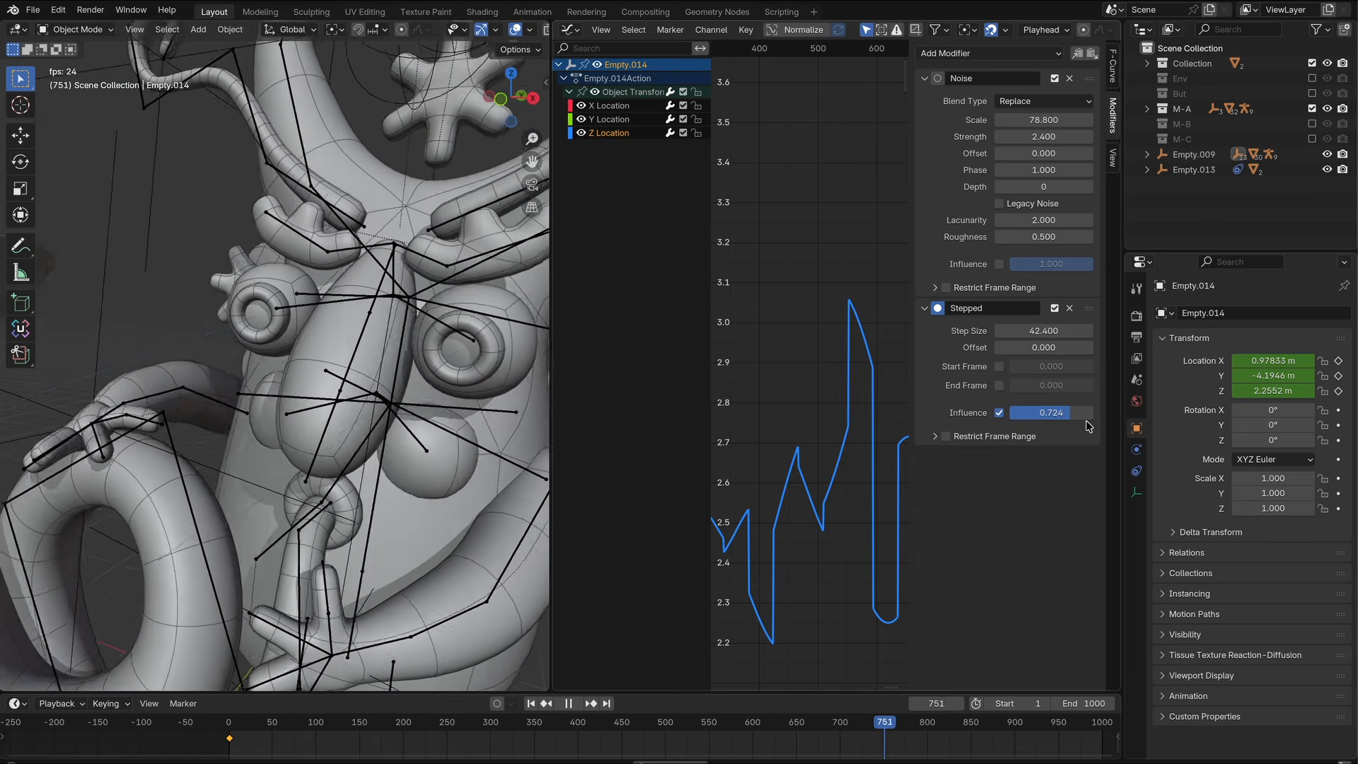
pyautogui.moveTo(1072, 414); pyautogui.dragTo(1054, 413)
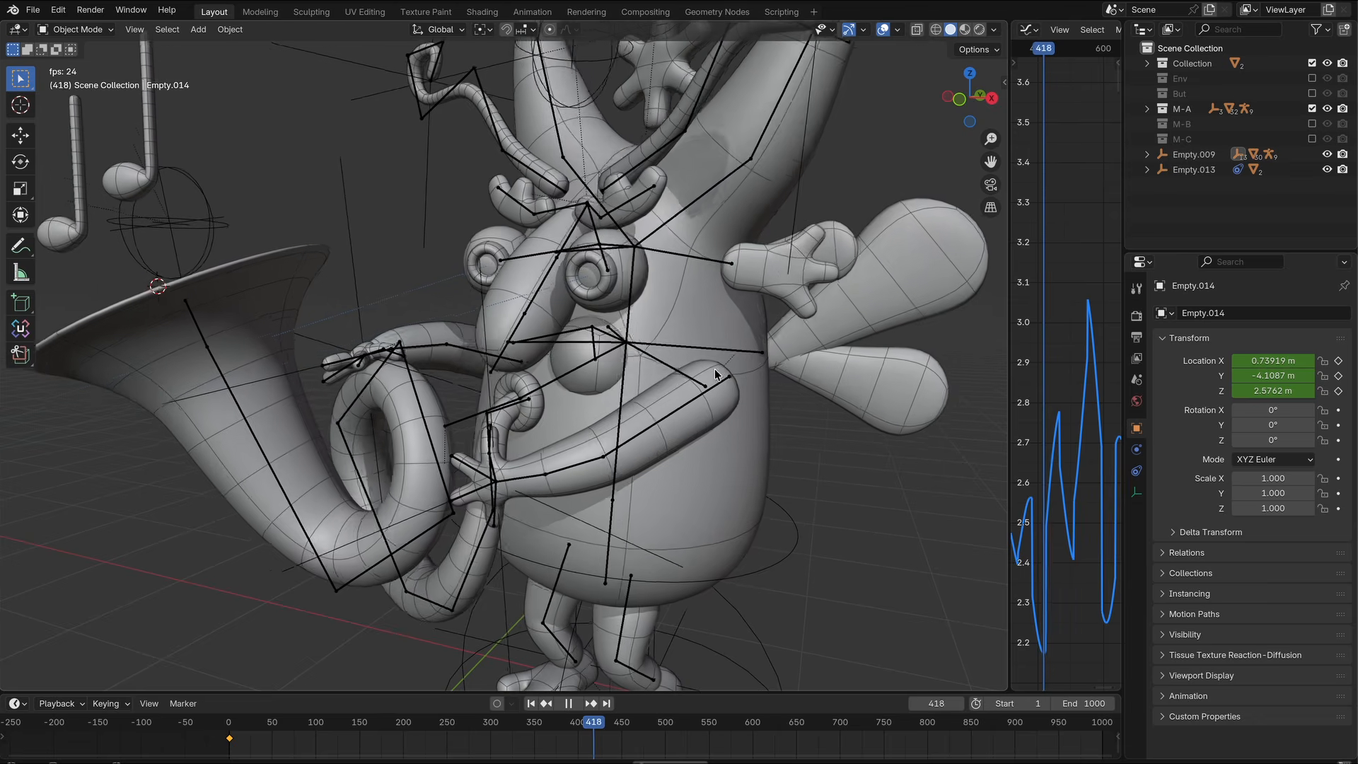
pyautogui.scroll(5, 716, 374)
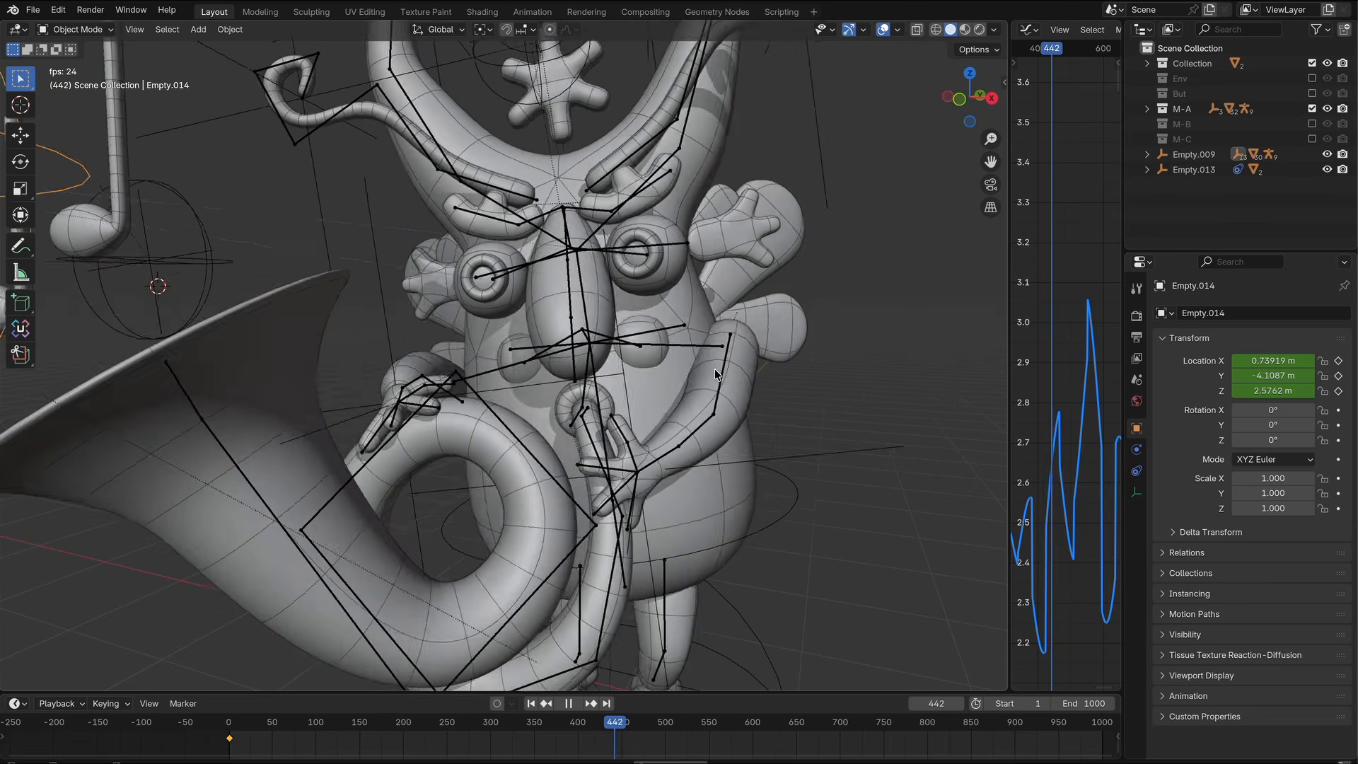
pyautogui.scroll(-5, 715, 370)
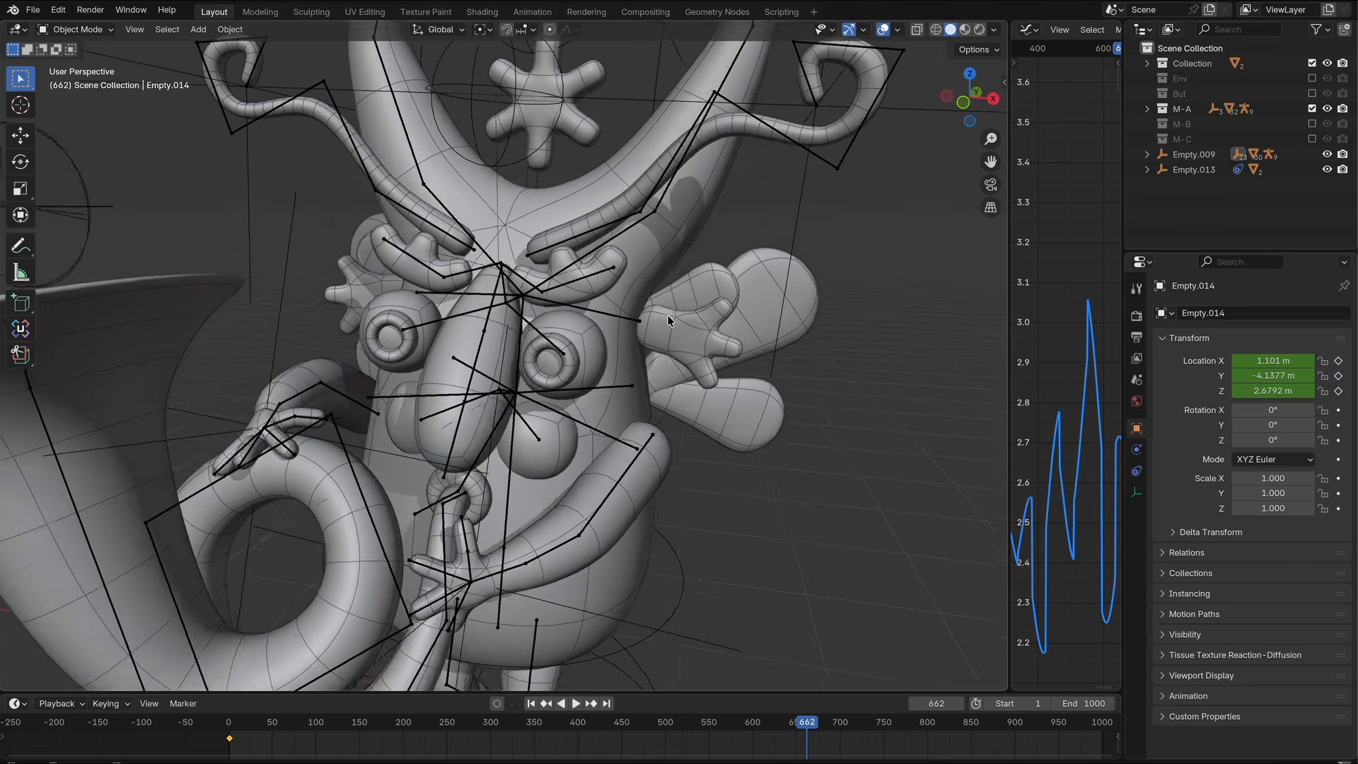
# Test the X quaternion rotation of eyebrow bone Bone.014 in Pose Mode and keyframe the inner eyebrow bones' X rotation at 0.
pyautogui.moveTo(622, 304)
pyautogui.mouseDown(button='middle')
pyautogui.moveTo(655, 313)
pyautogui.moveTo(597, 302)
pyautogui.mouseUp(button='middle')
pyautogui.scroll(4, 597, 302)
pyautogui.moveTo(597, 302); pyautogui.dragTo(604, 294, button='middle')
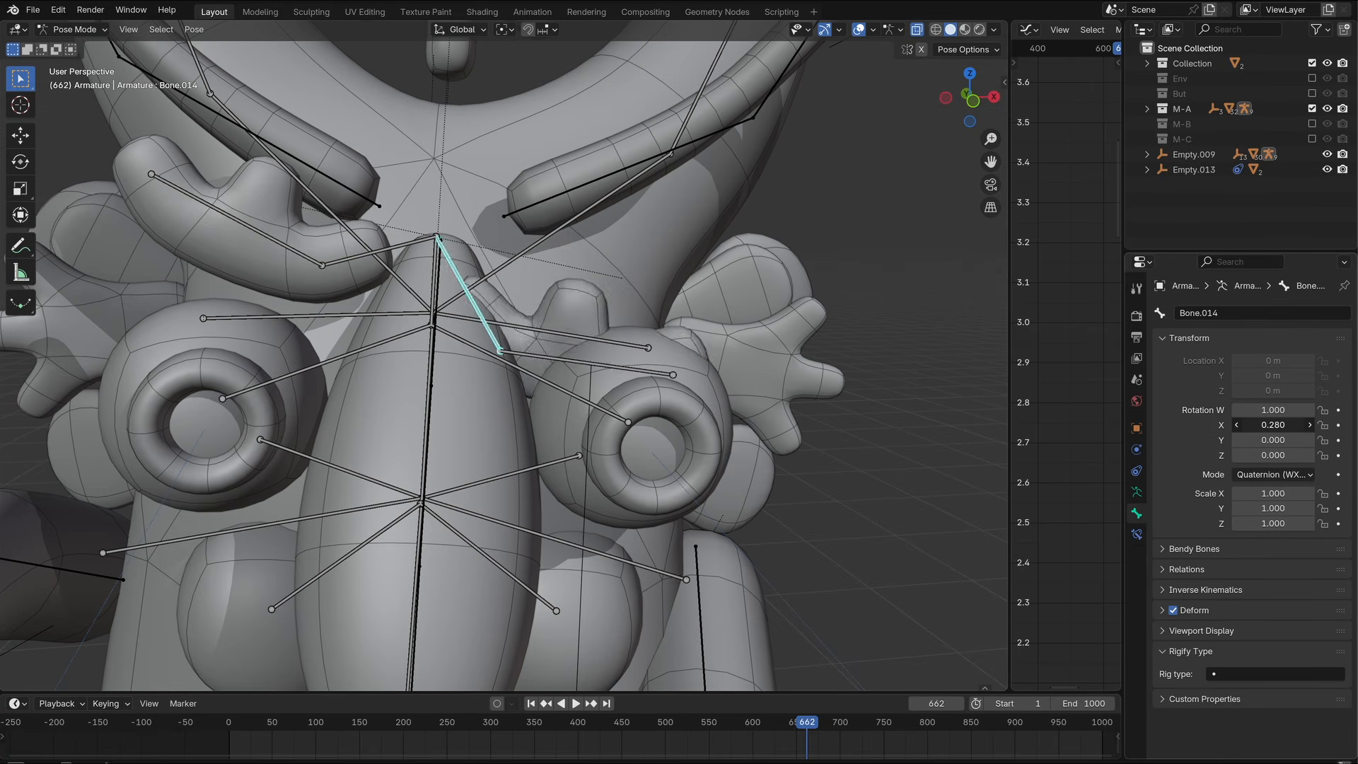
pyautogui.moveTo(1273, 424); pyautogui.dragTo(1255, 422)
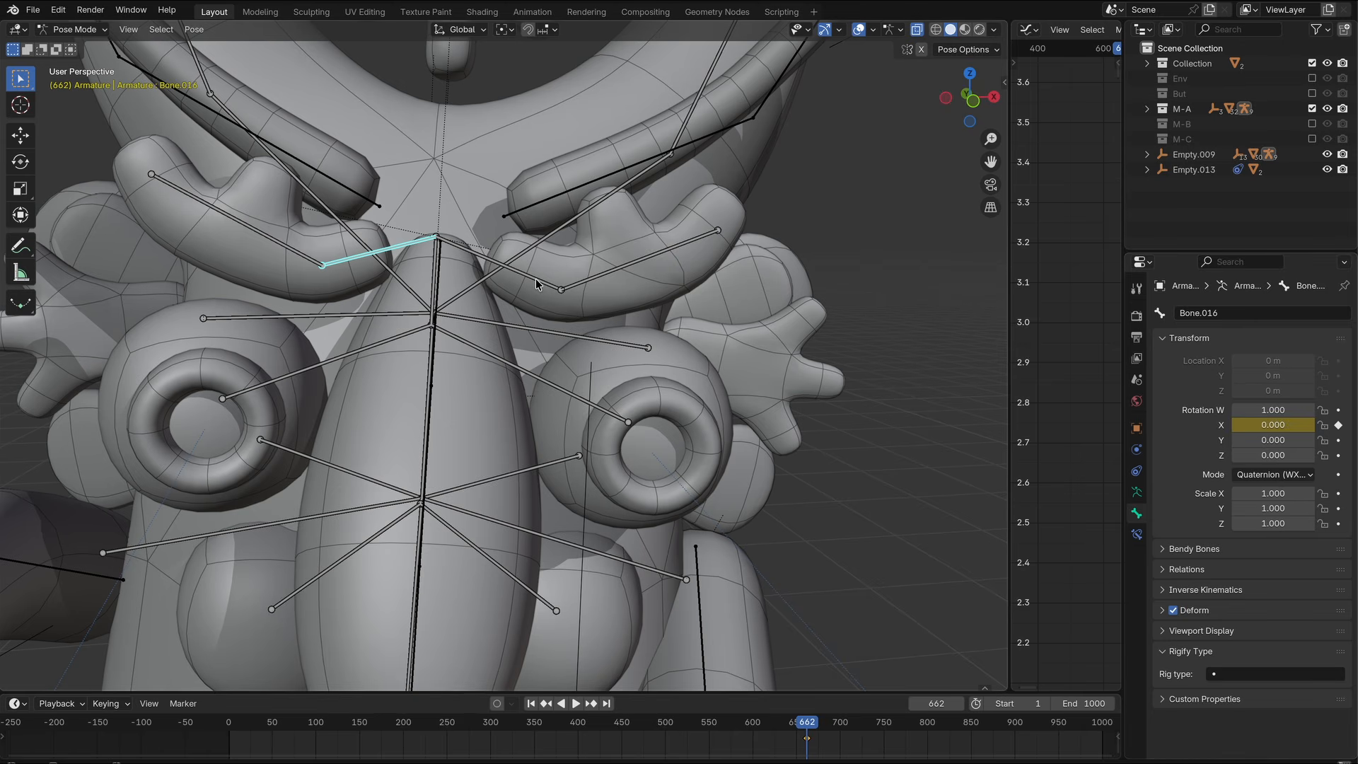
# Give the eyebrow bones' X quaternion rotation a Noise modifier, using scale 60.2, strength 0.4 and offset -230 on Bone.017, and preview without overlays.
pyautogui.moveTo(1004, 285); pyautogui.dragTo(627, 106)
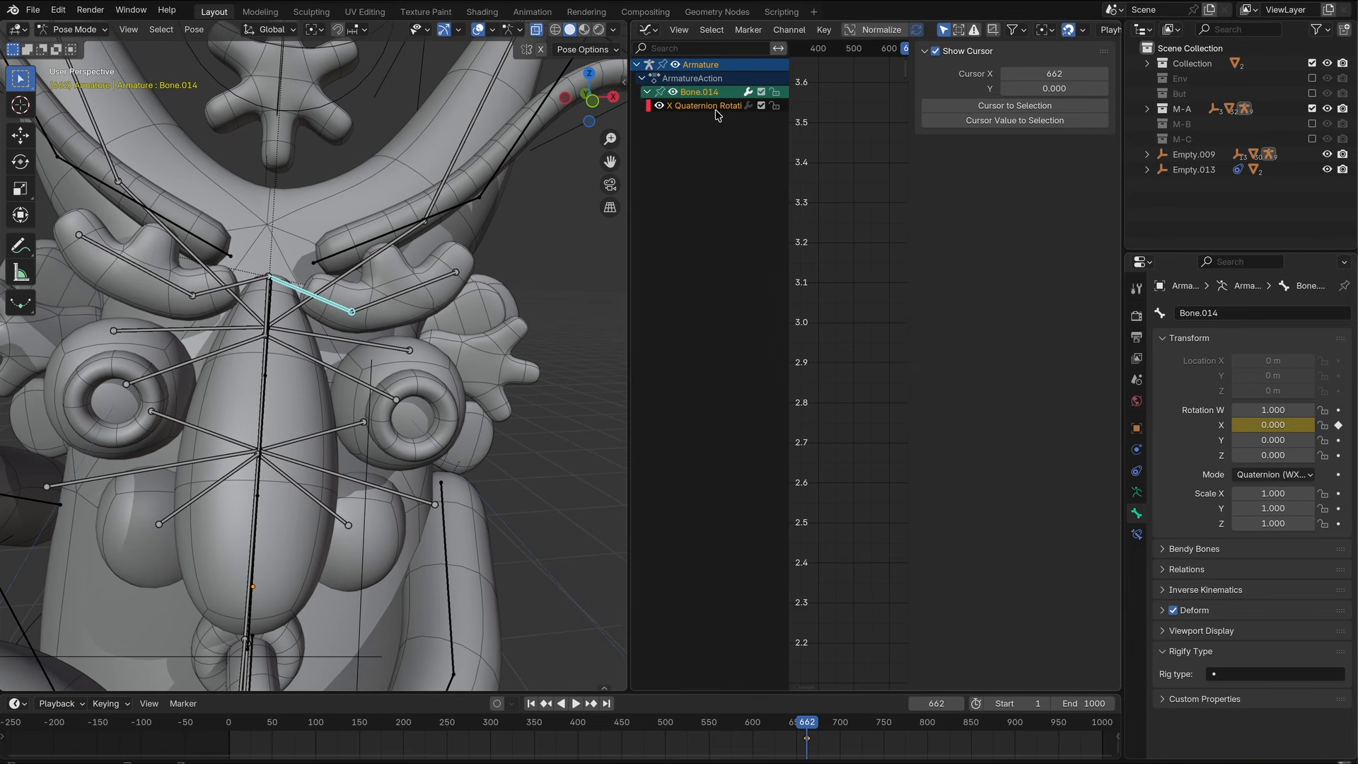
pyautogui.click(950, 137)
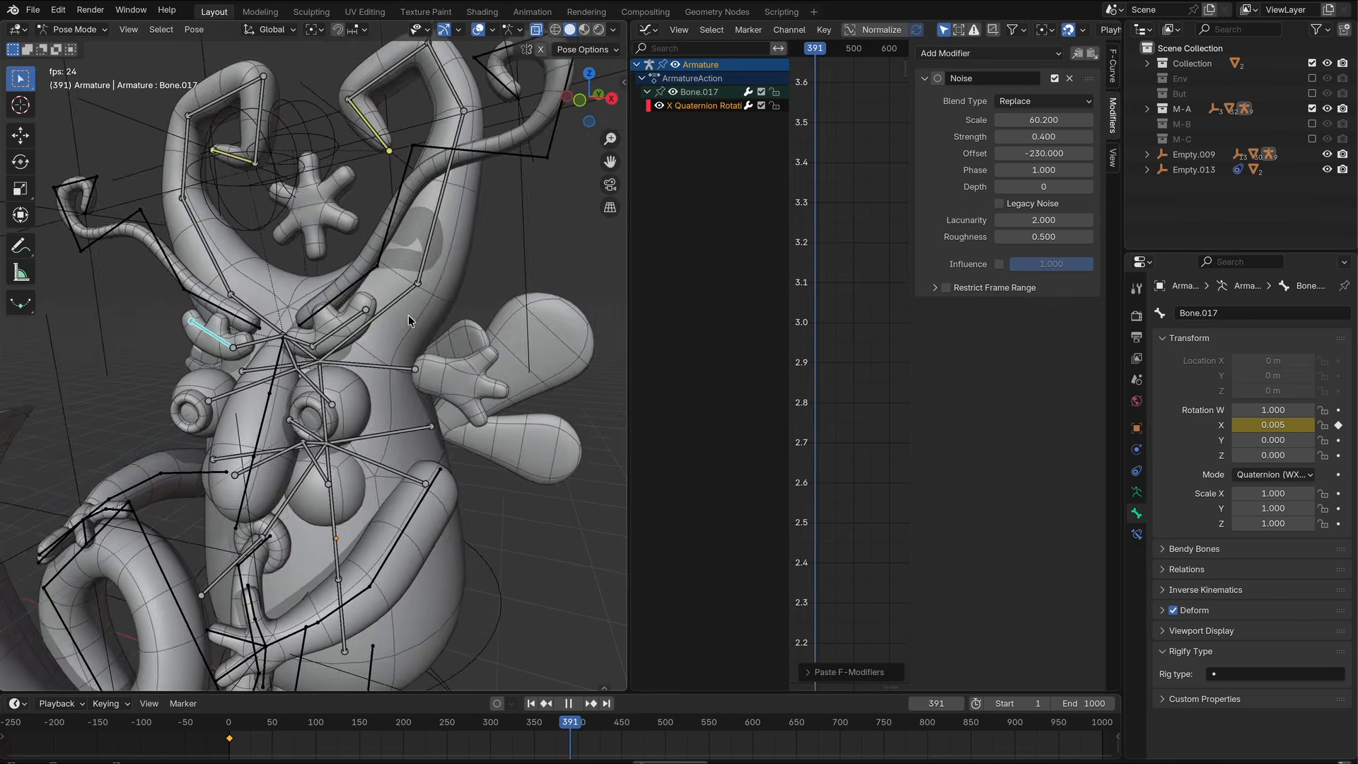
pyautogui.hotkey('shift', 'alt', 'z')
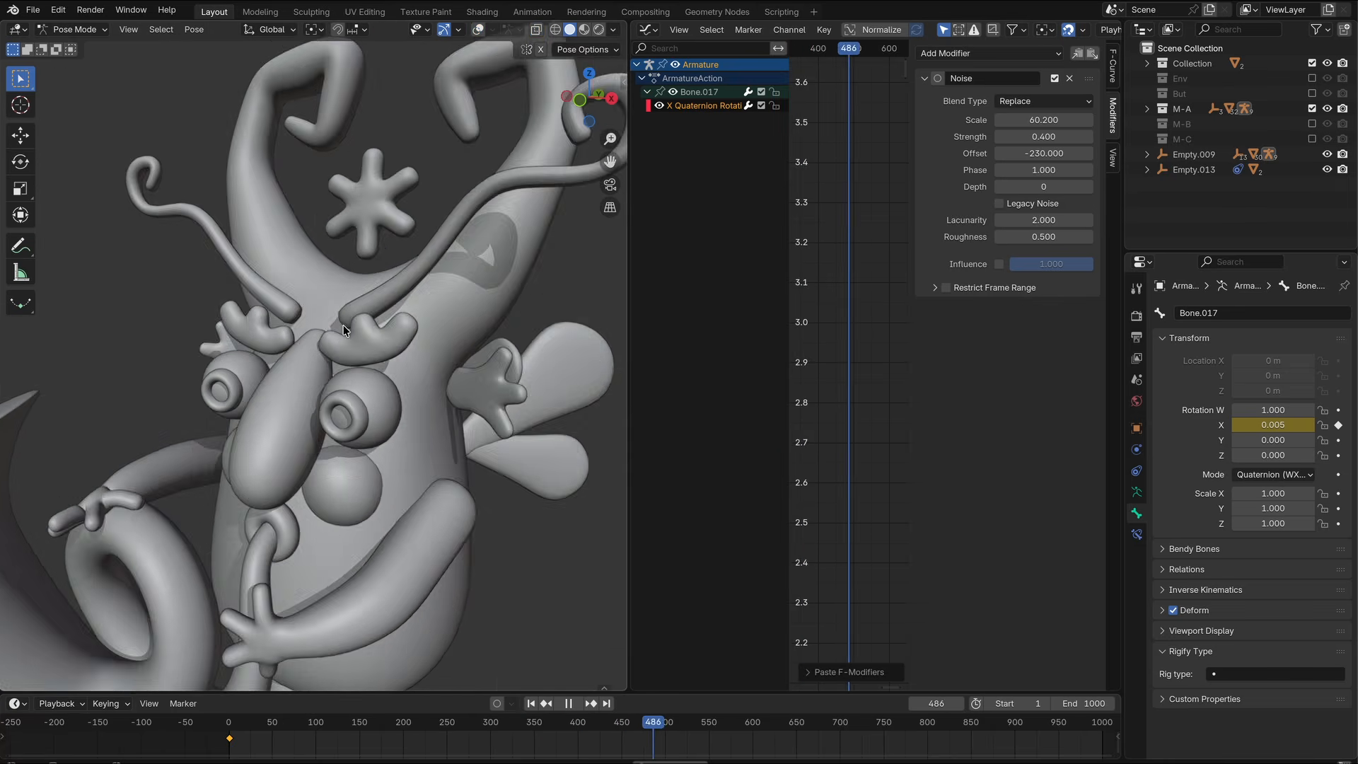
pyautogui.scroll(-5, 366, 314)
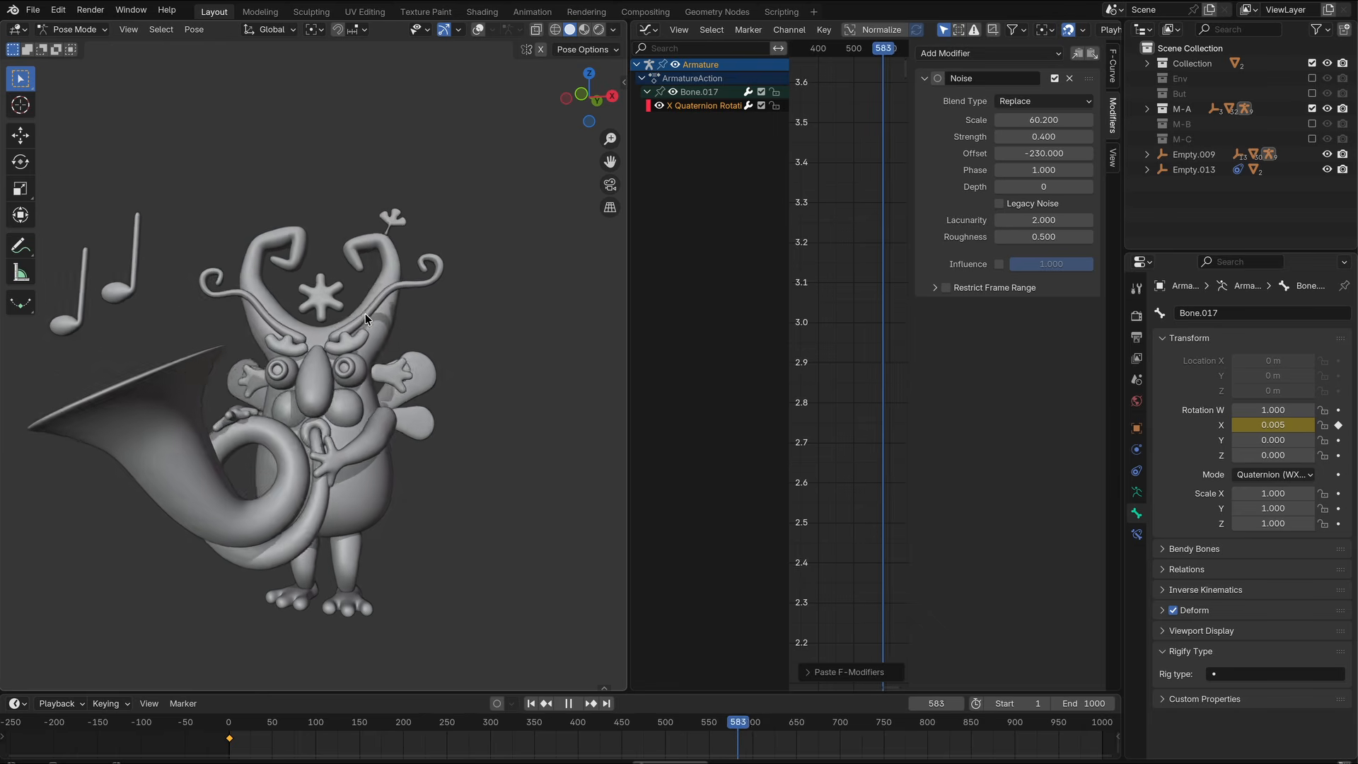
pyautogui.scroll(6, 352, 332)
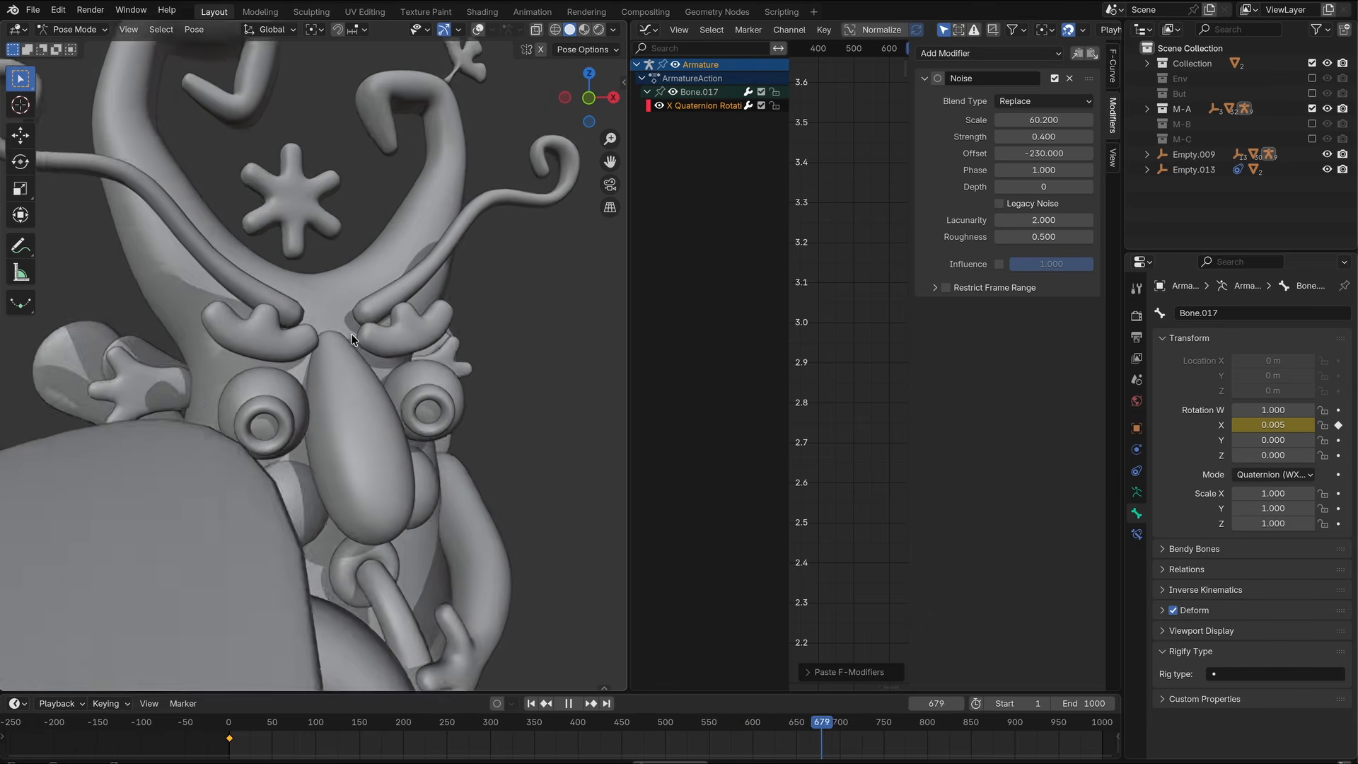